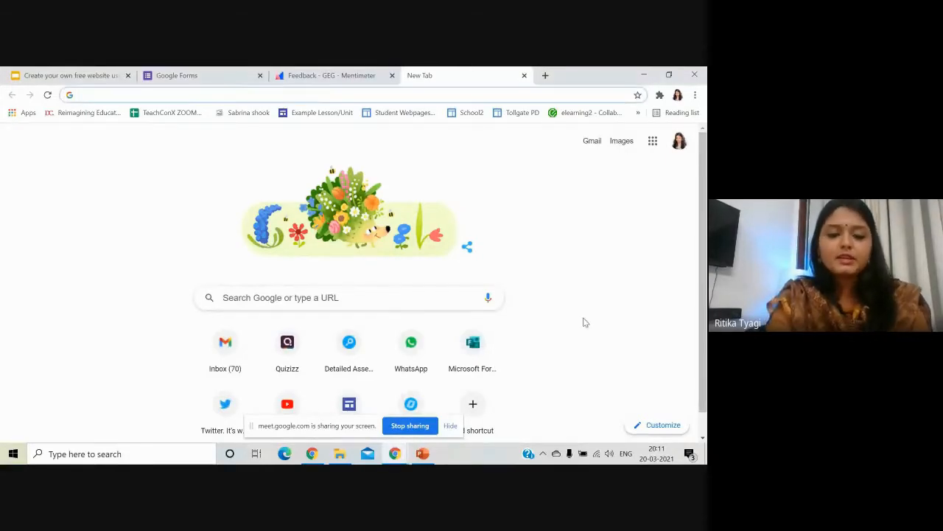
Go to the Google Sites start page and open a new blank browser tab beside it.
type("sites.google.com")
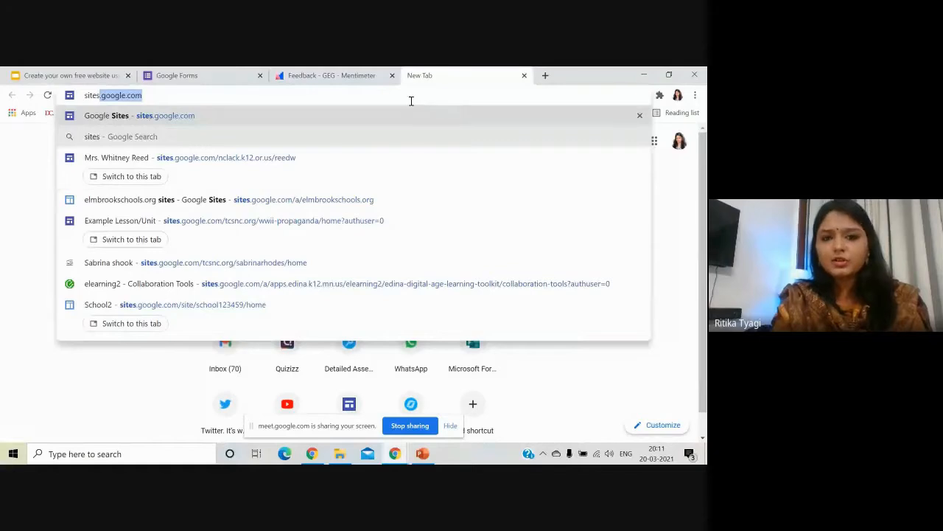
key("Return")
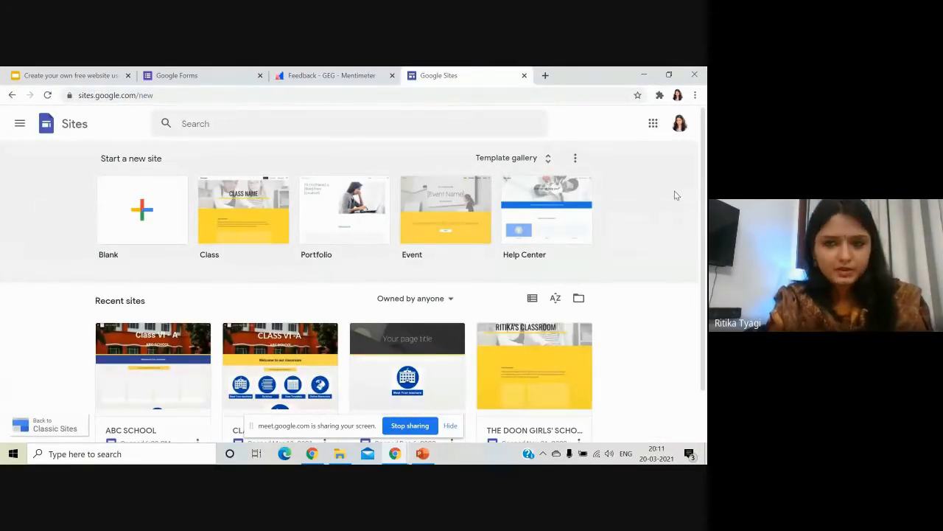
left_click(549, 76)
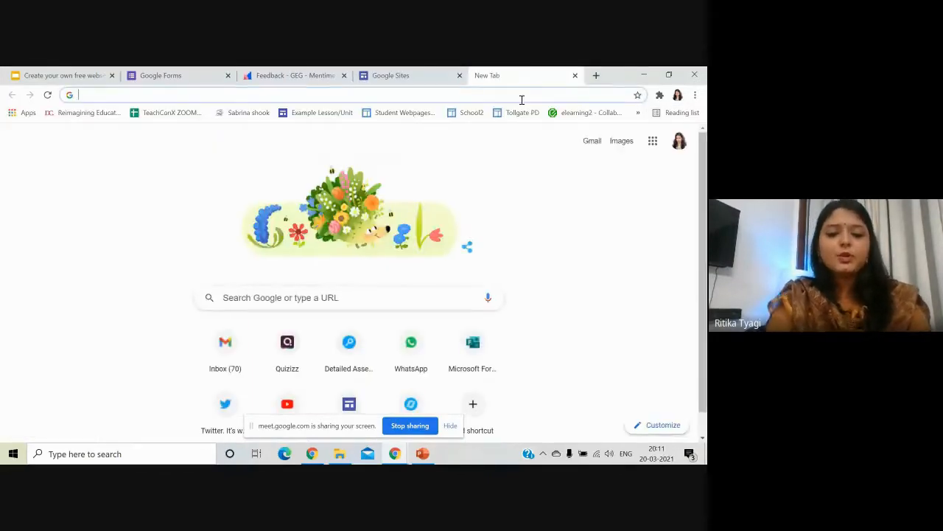
Create a Google Sites site from Drive's New > More menu, then close it and Drive.
type("drive")
key("Return")
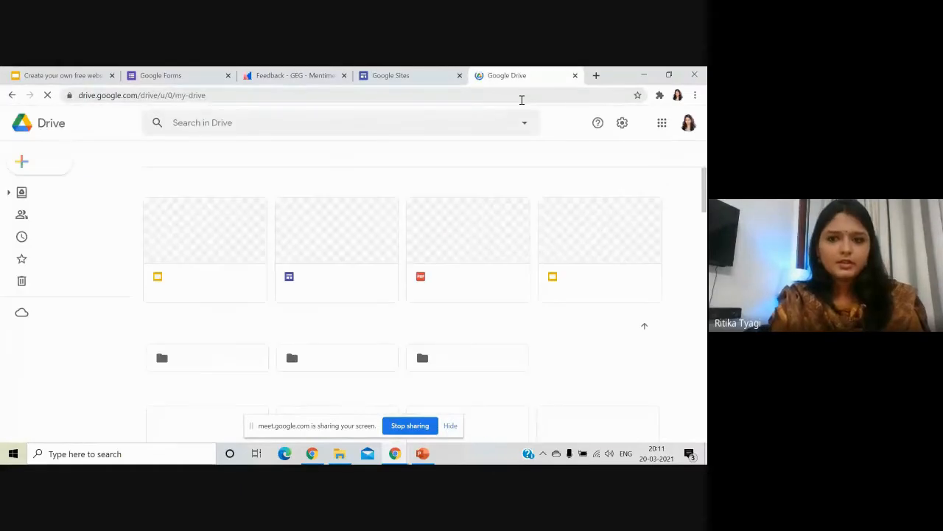
left_click(59, 167)
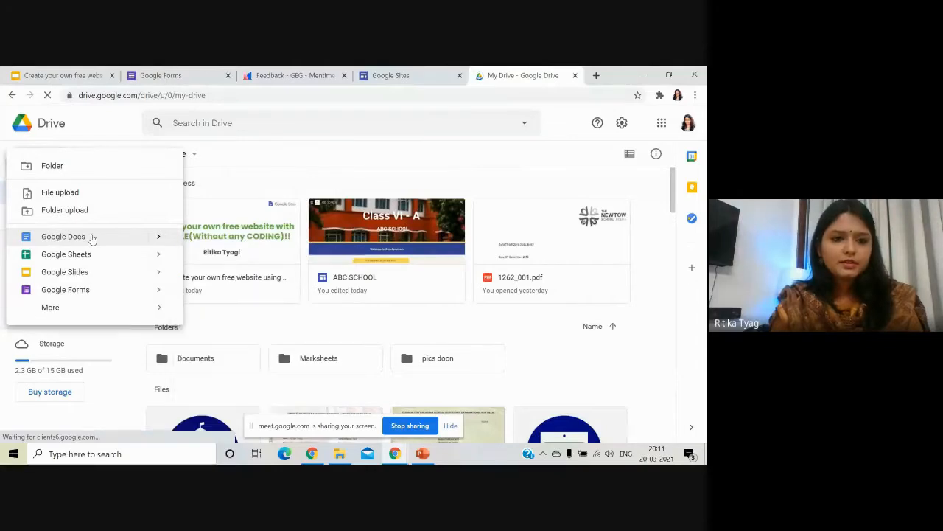
mouse_move(110, 315)
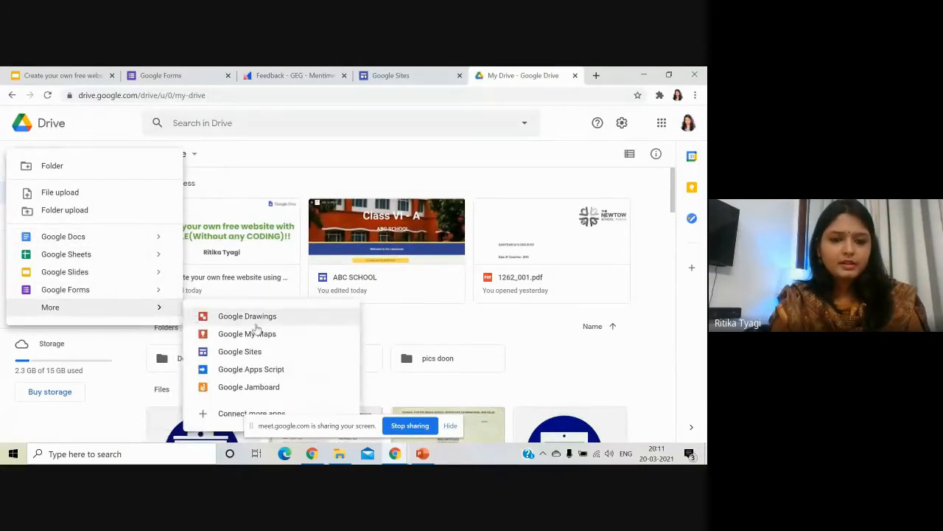
left_click(257, 354)
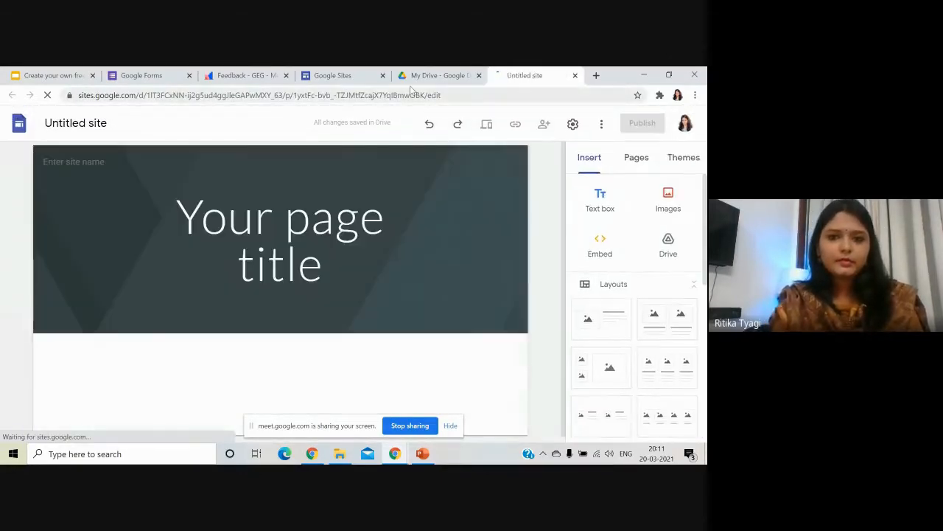
left_click(575, 75)
left_click(575, 75)
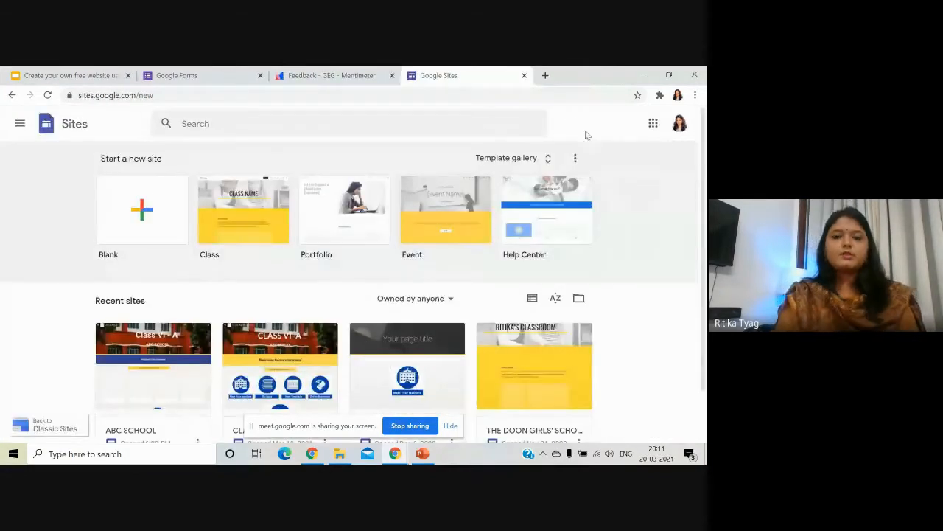
Start a Blank site and rename it from 'Untitled site' to 'Class VI-A ABC SCHOOL'.
left_click(144, 214)
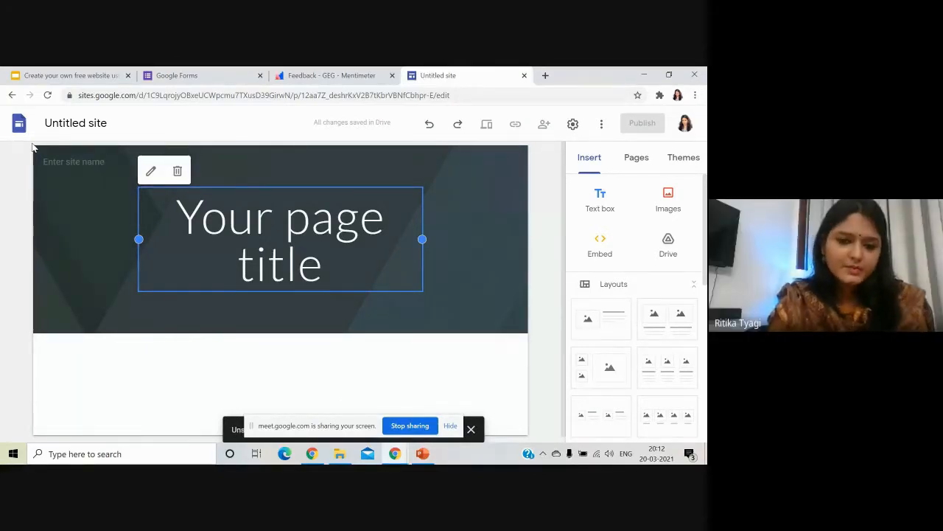
left_click(81, 123)
left_click_drag(87, 123, 107, 126)
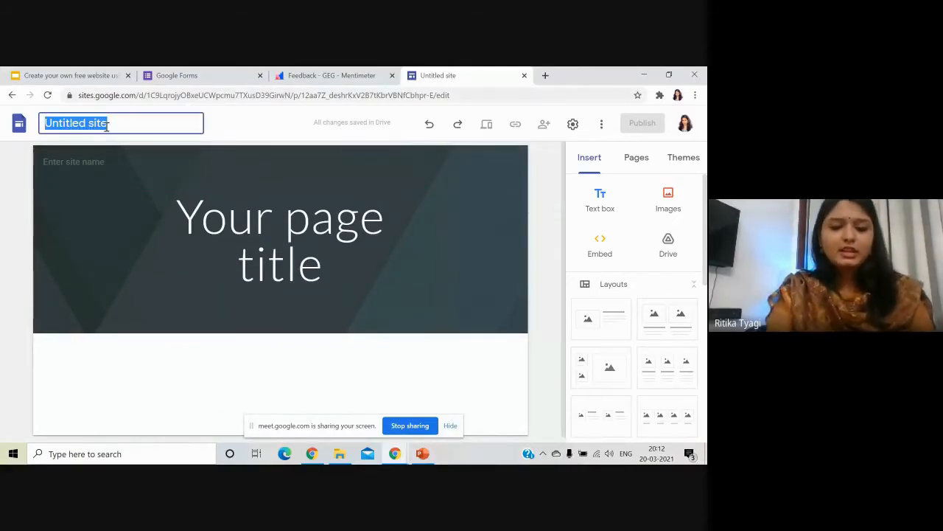
key("BackSpace")
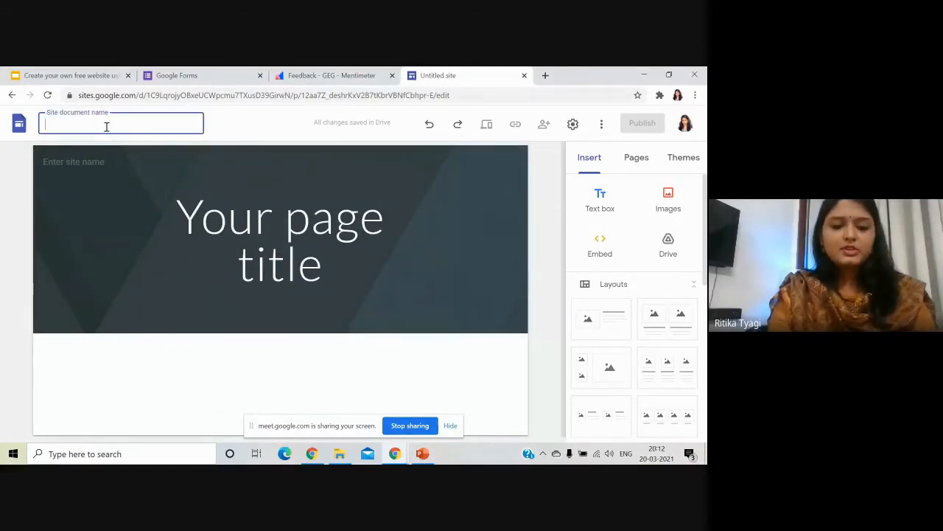
type("C")
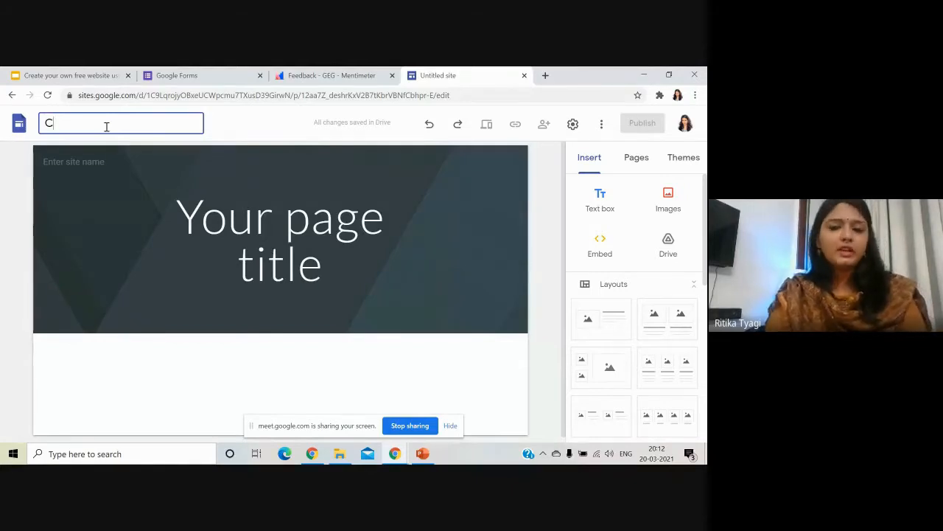
type("lass VI")
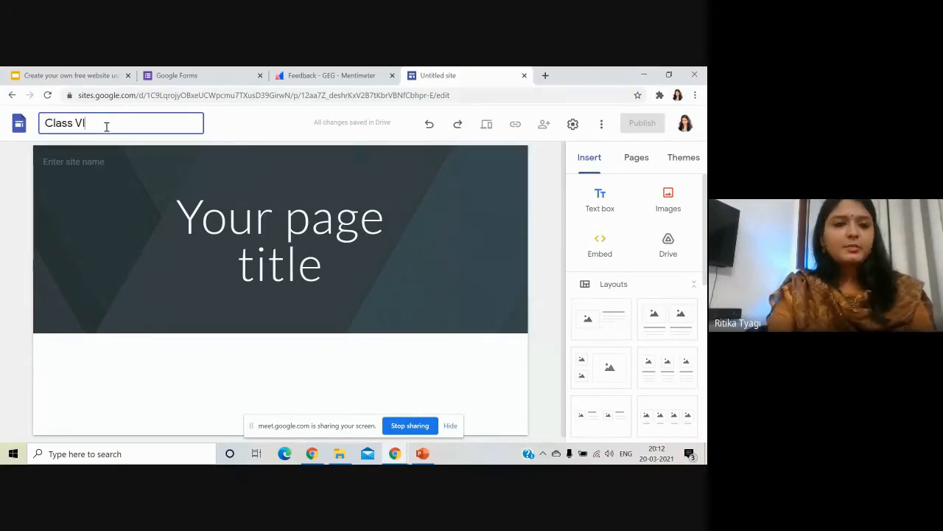
type("-A")
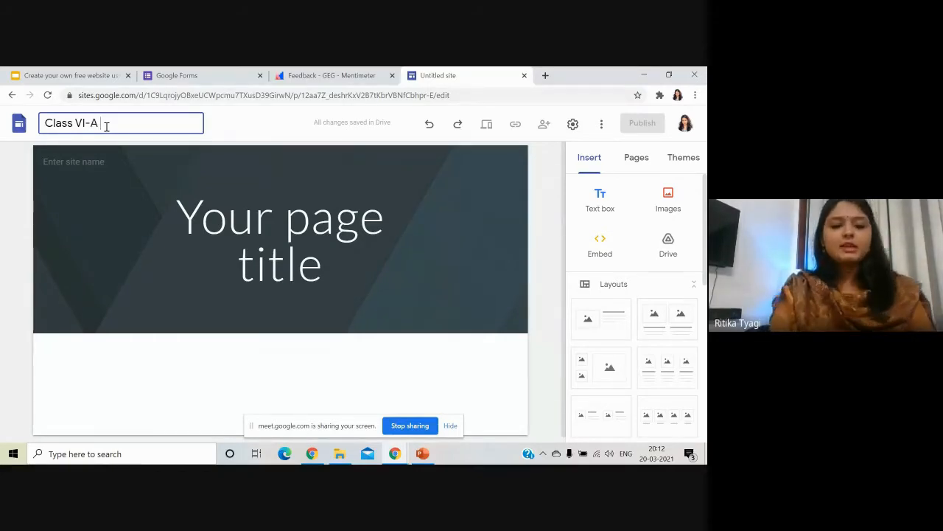
type(" ABC SCHOOL")
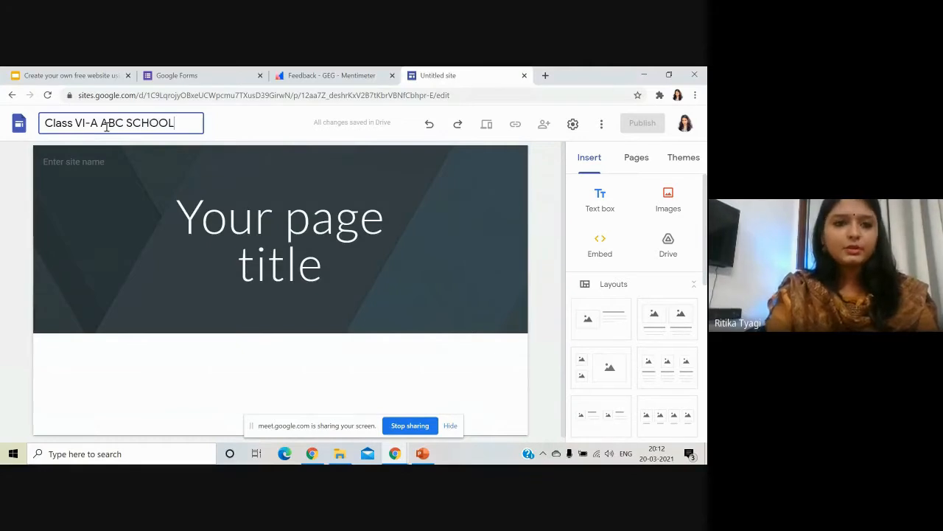
left_click(143, 187)
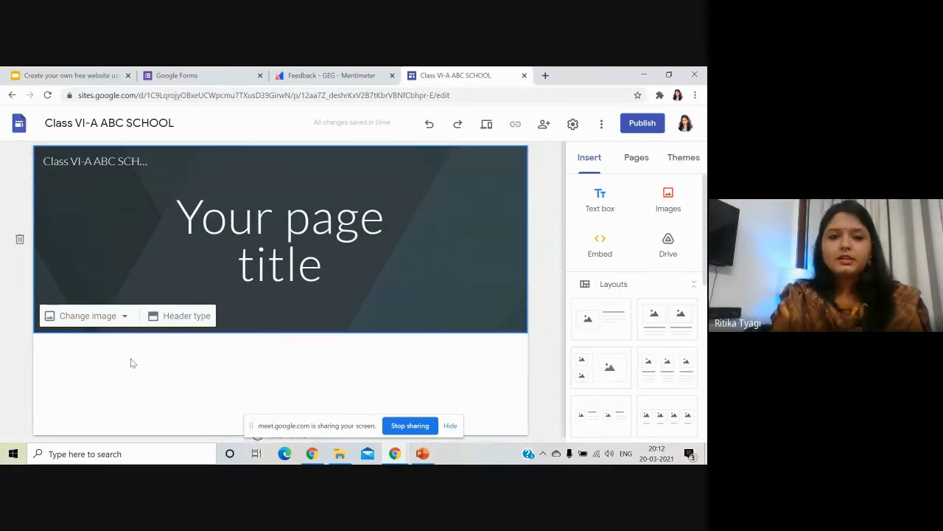
Replace the 'Your page title' placeholder with centred 'CLASS VI -A' and 'ABC SCHOOL' lines.
left_click(226, 245)
left_click_drag(367, 268, 175, 223)
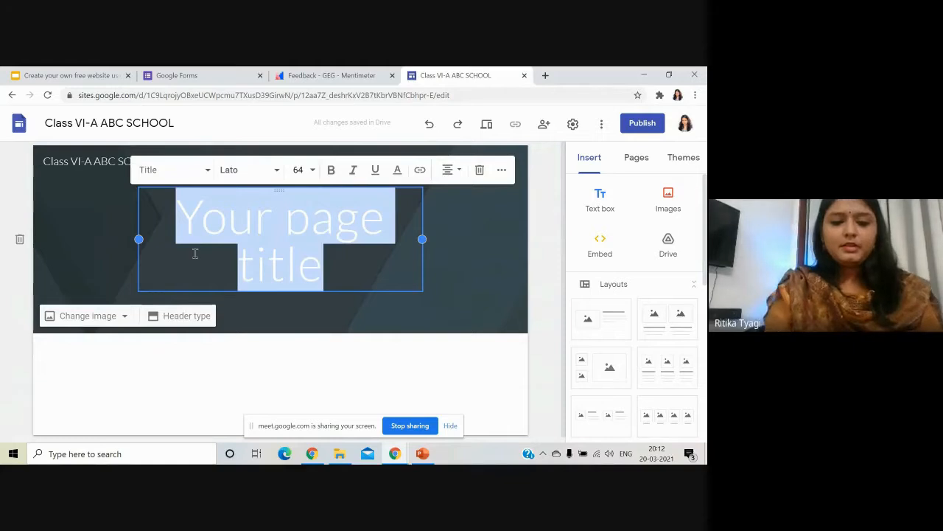
type("CLASS VI ")
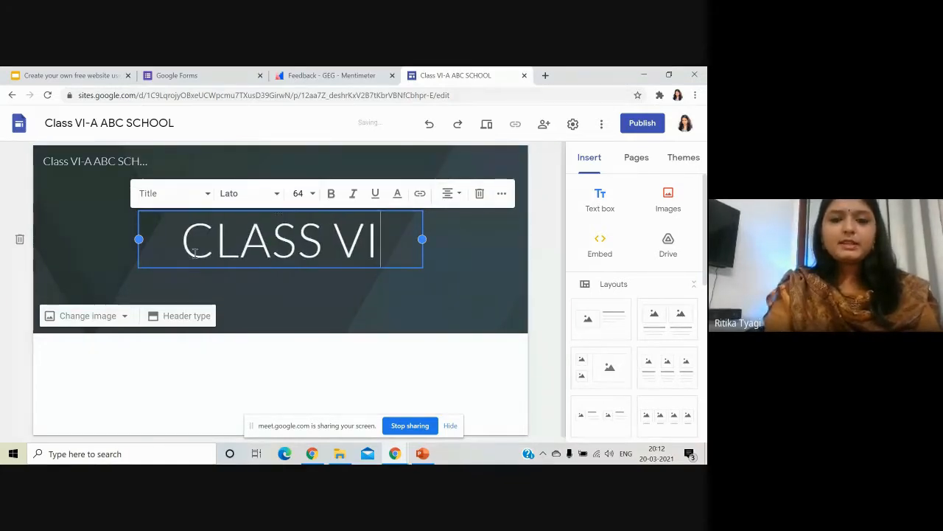
type("-A")
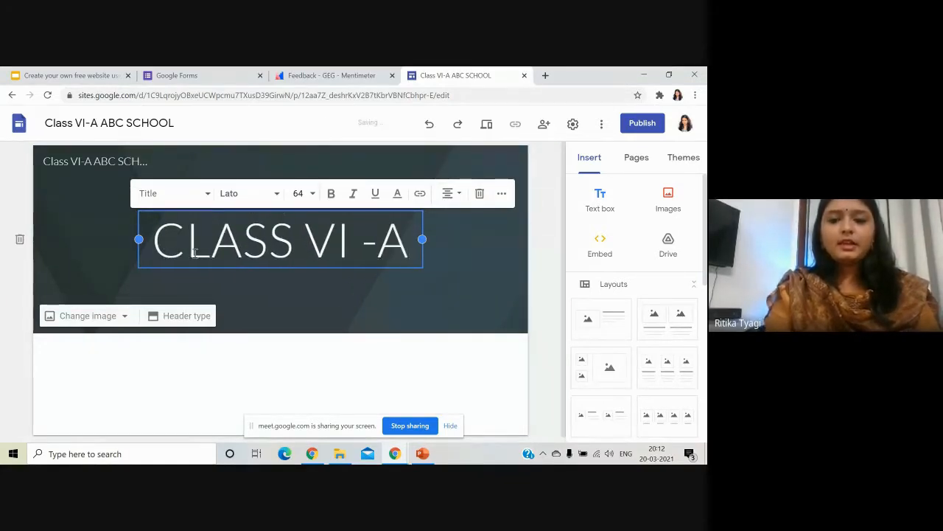
key("Return")
type("ABC SCHOOL")
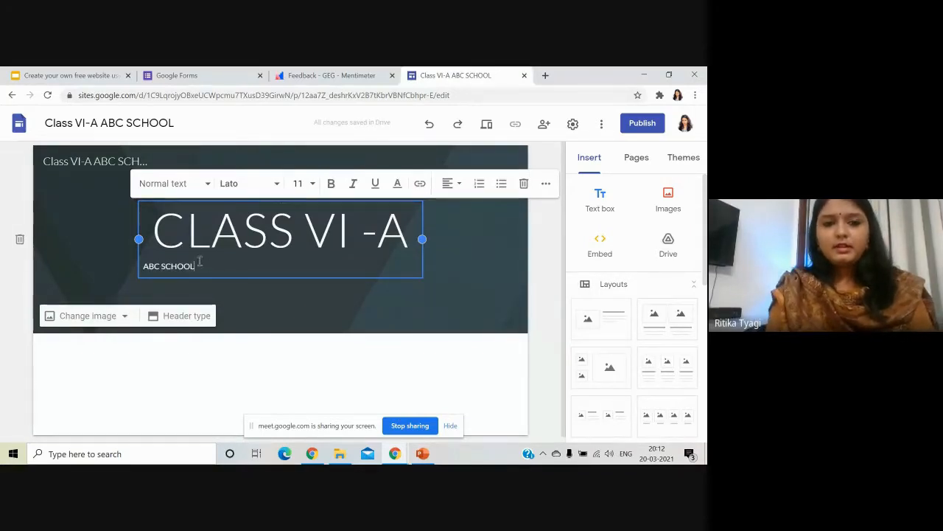
left_click_drag(198, 265, 157, 229)
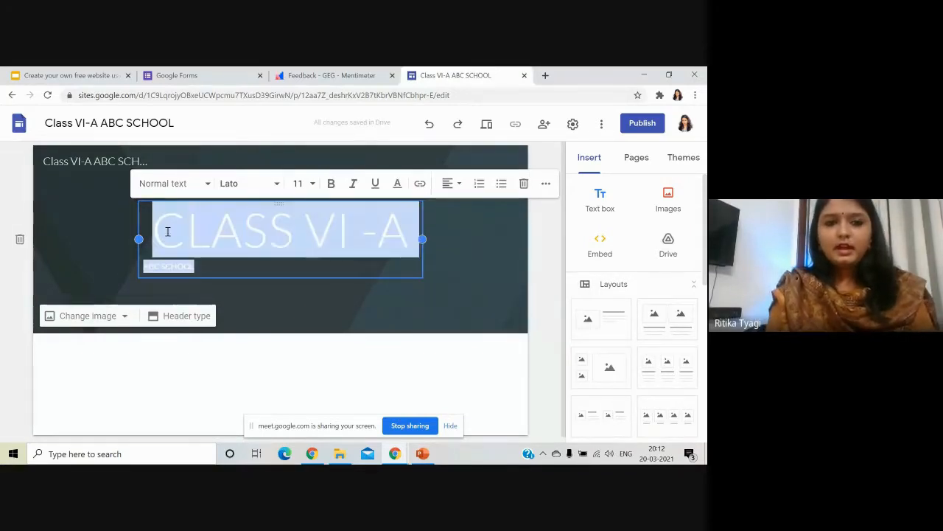
left_click(451, 185)
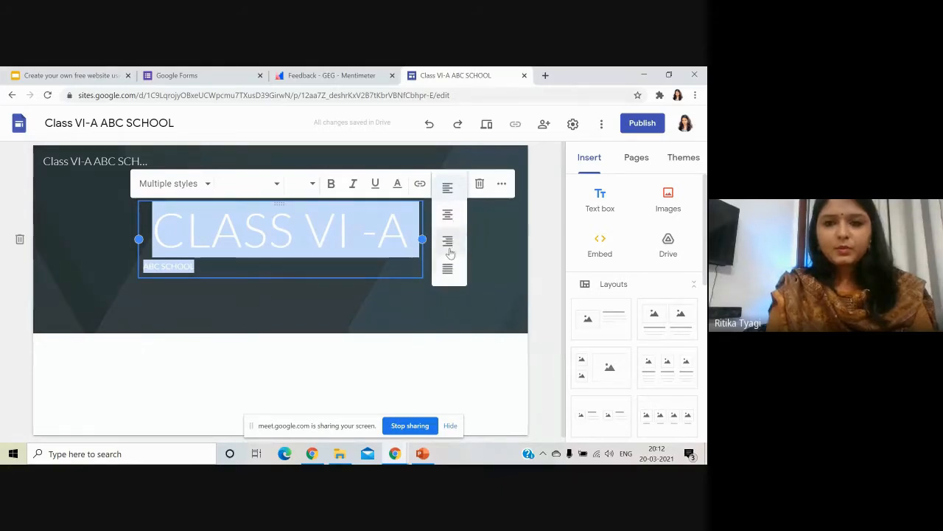
left_click(447, 214)
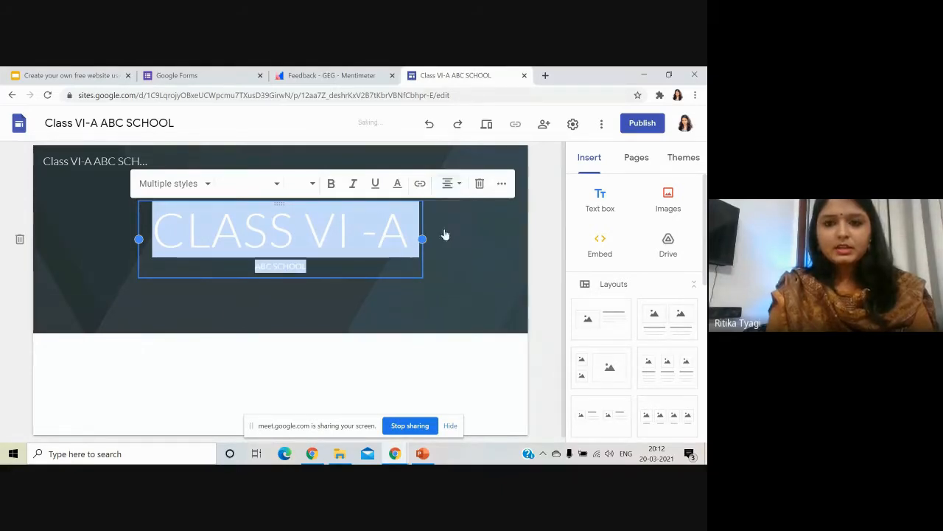
left_click(424, 295)
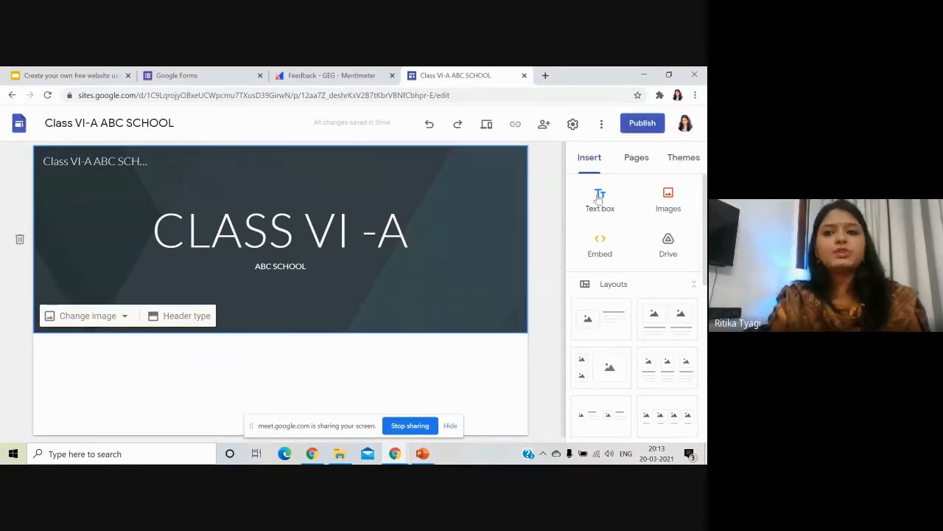
Make the CLASS VI -A / ABC SCHOOL title text bold.
left_click(339, 266)
left_click_drag(337, 265, 156, 224)
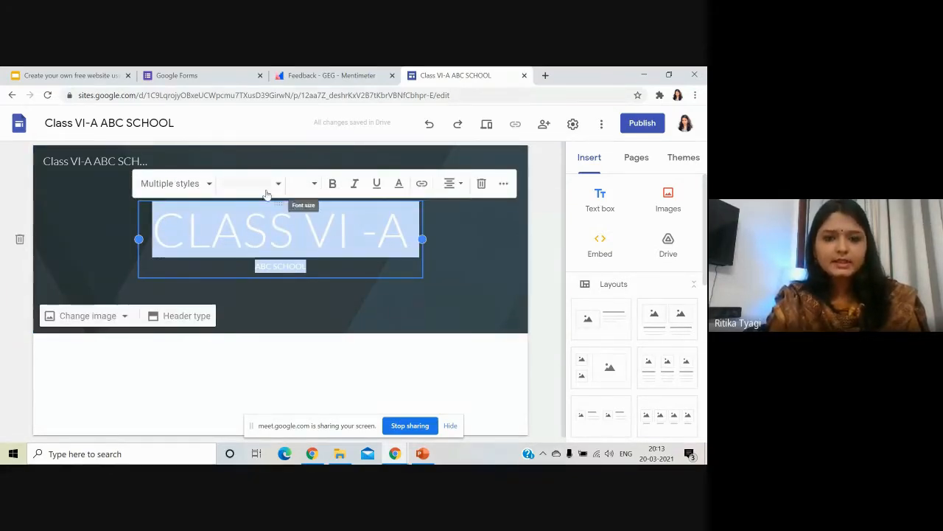
left_click(333, 186)
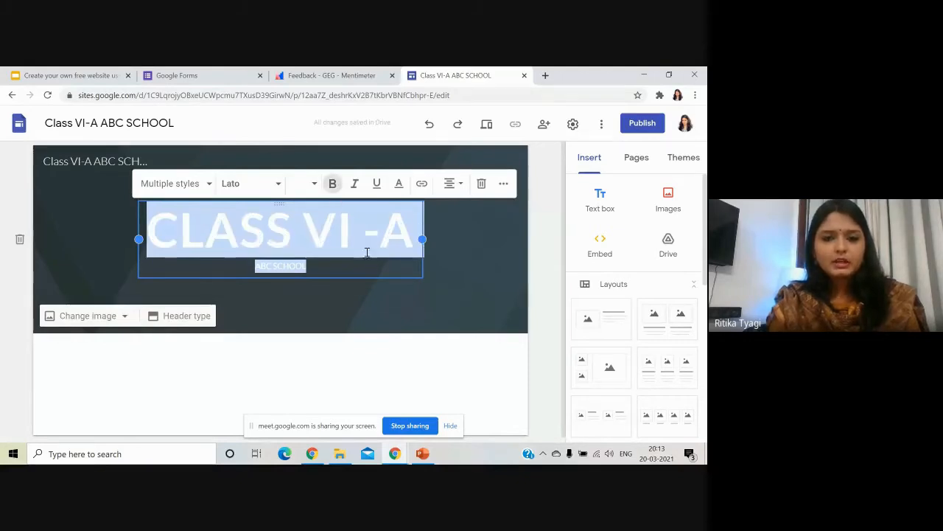
left_click(538, 247)
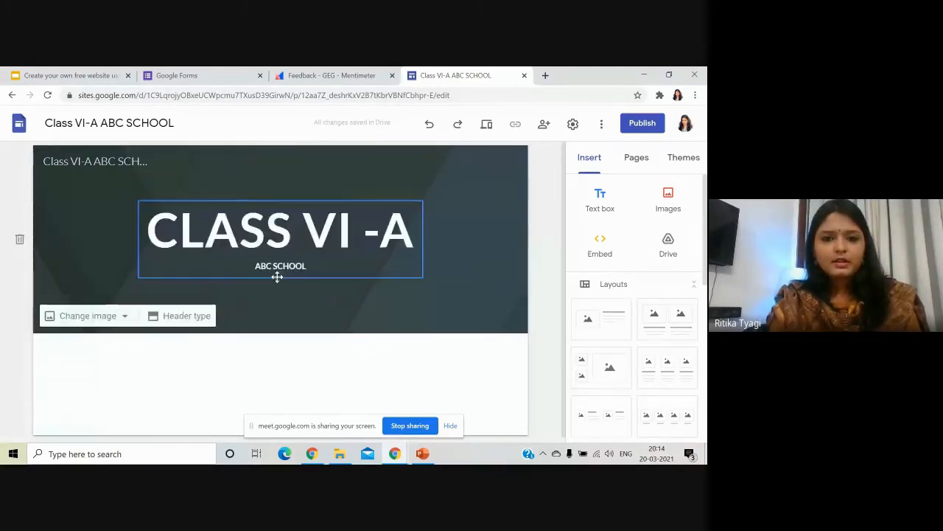
Browse the paragraph style and font lists for the title without changing anything.
left_click_drag(320, 263, 149, 227)
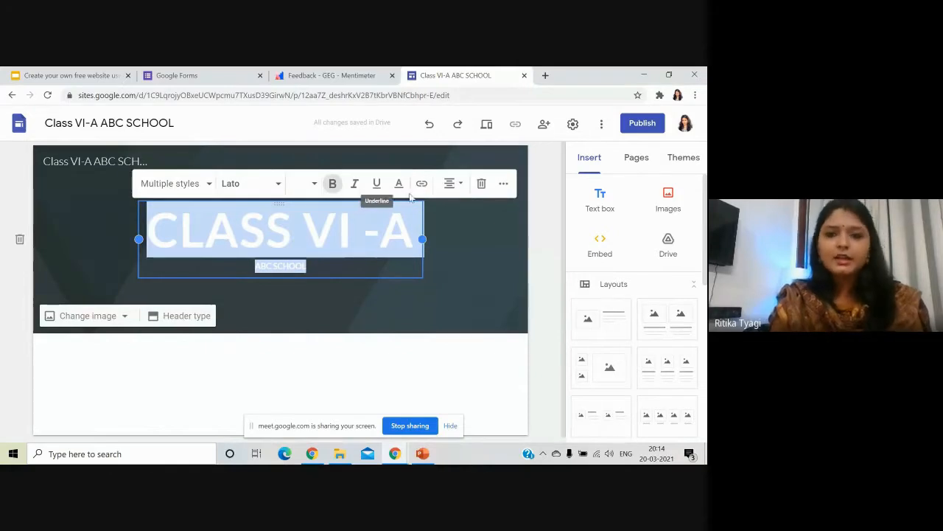
left_click(192, 186)
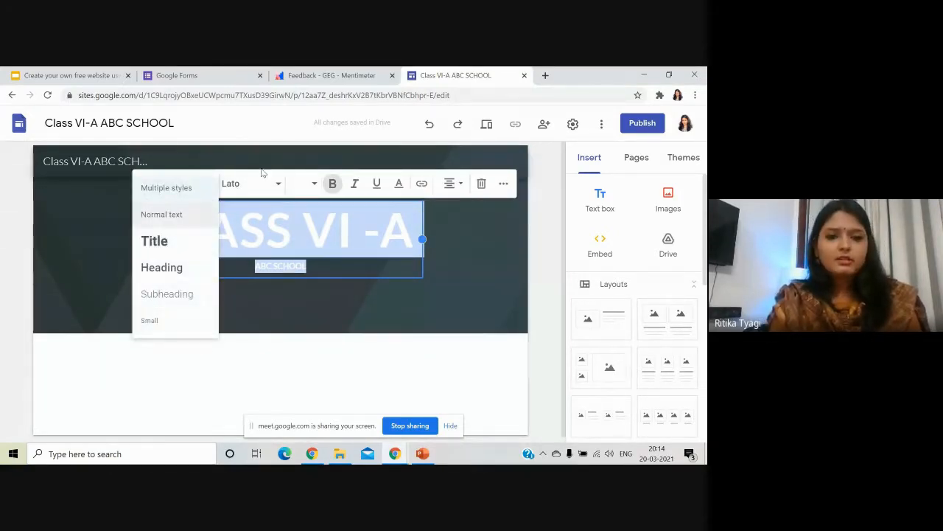
left_click(261, 177)
left_click(258, 183)
scroll(270, 322, "down", 3)
scroll(258, 317, "up", 3)
left_click(174, 297)
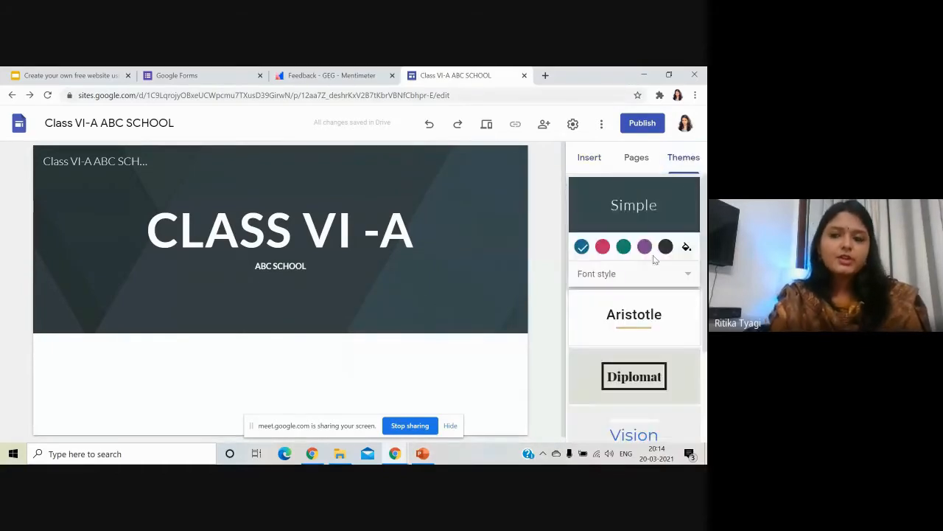
Apply the Level theme to the site.
scroll(653, 255, "down", 3)
scroll(652, 256, "up", 3)
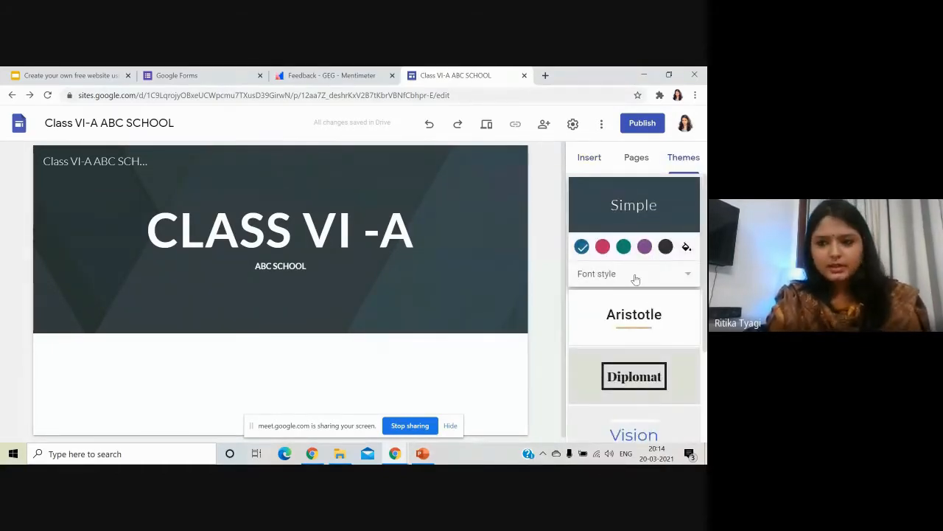
scroll(636, 279, "down", 3)
scroll(645, 251, "up", 3)
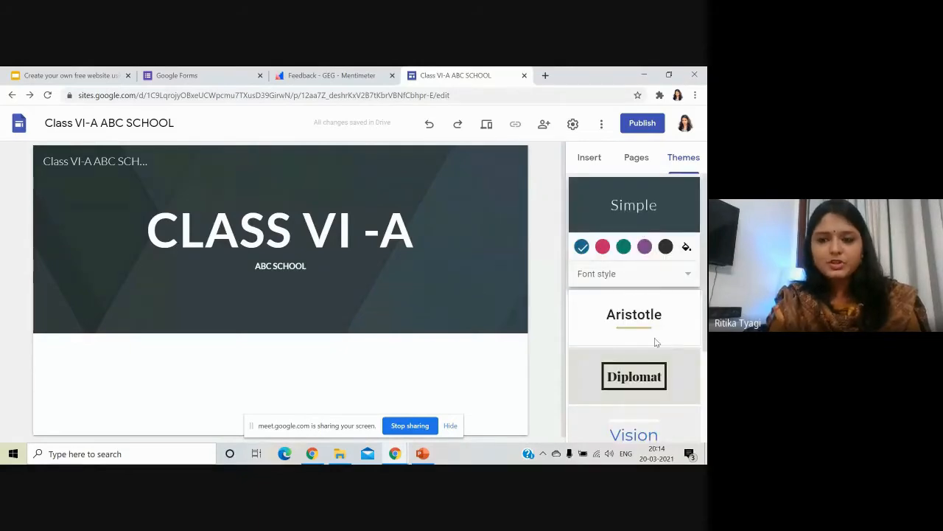
scroll(645, 285, "down", 3)
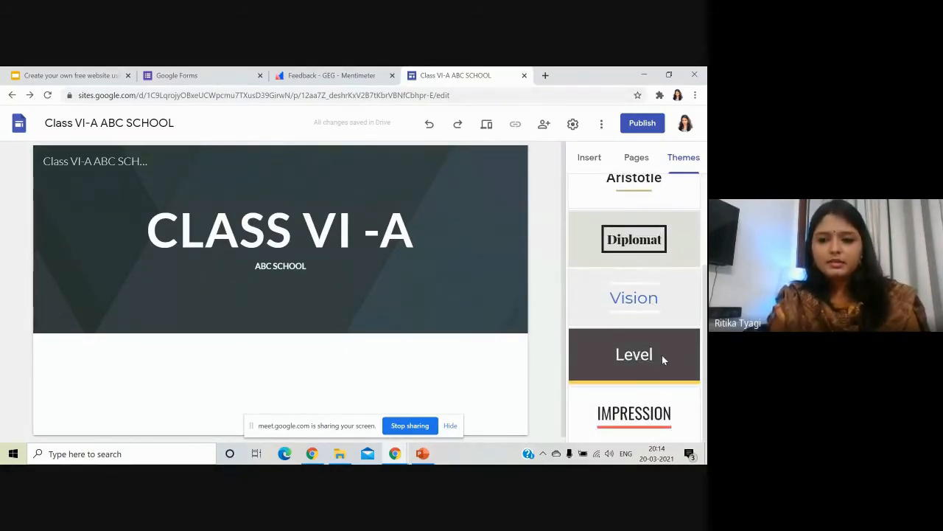
left_click(662, 354)
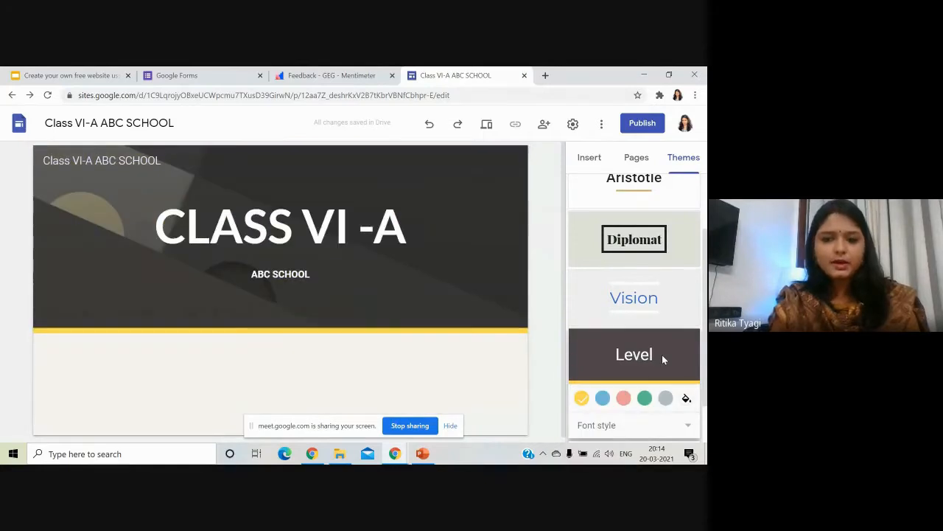
Try blue, pink and green accents, then set a custom yellow theme colour.
left_click(603, 402)
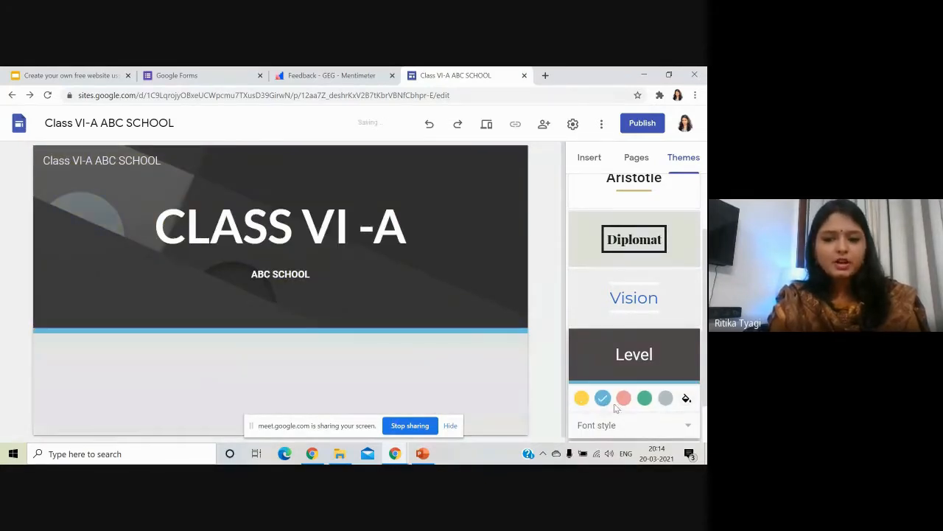
left_click(625, 402)
left_click(646, 401)
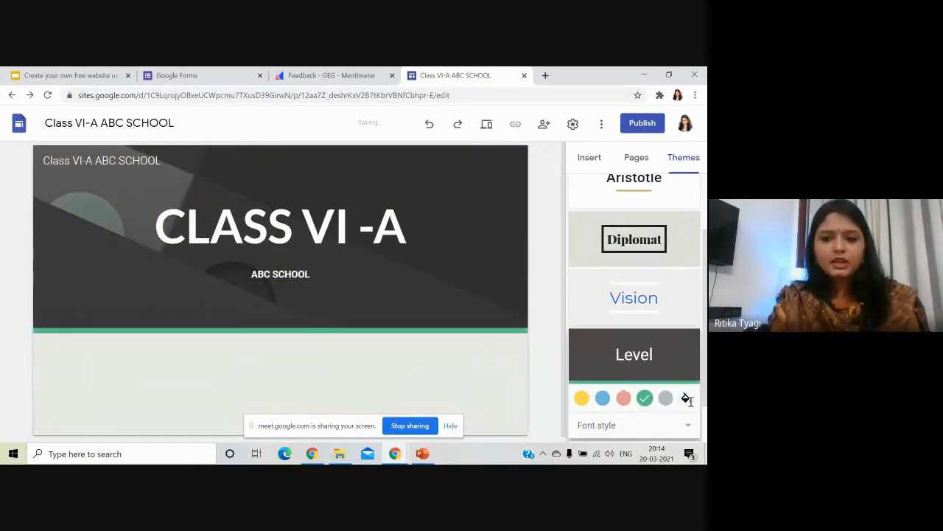
left_click(686, 398)
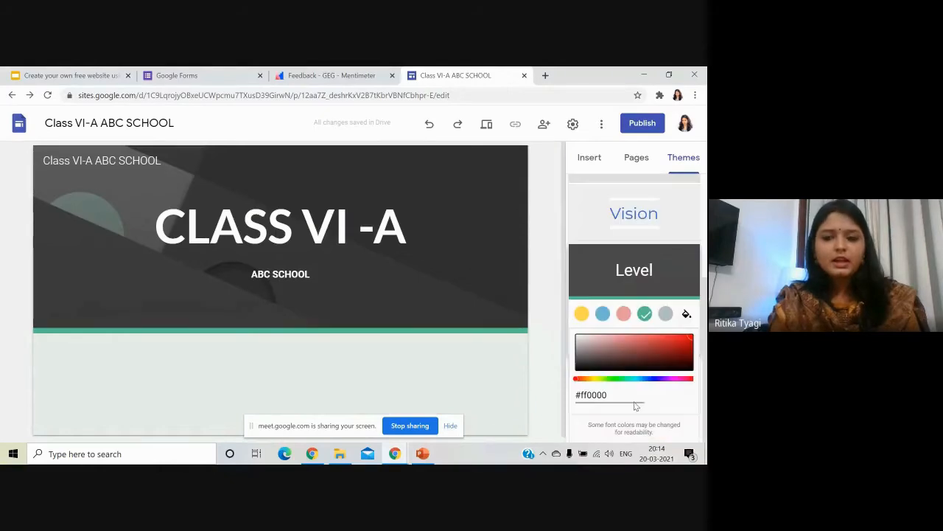
left_click_drag(626, 380, 674, 379)
left_click(587, 379)
left_click(597, 380)
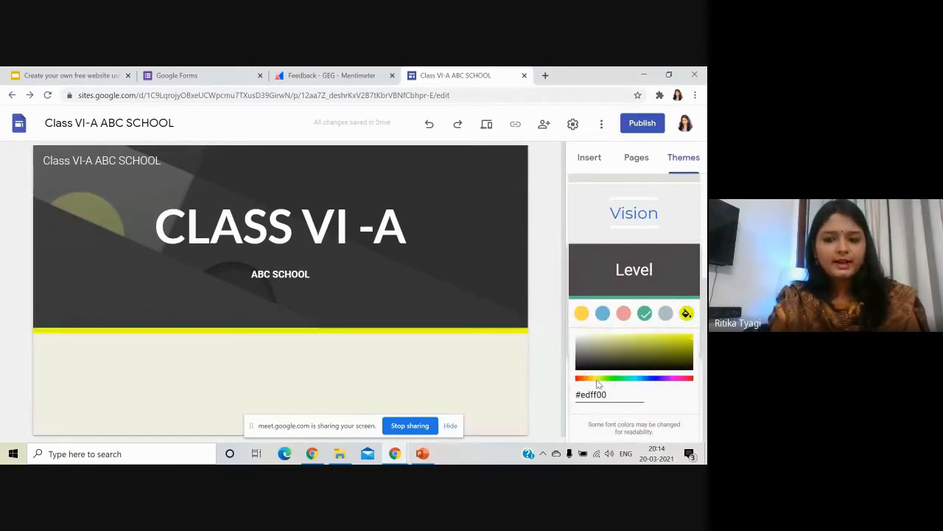
left_click(594, 379)
left_click(585, 323)
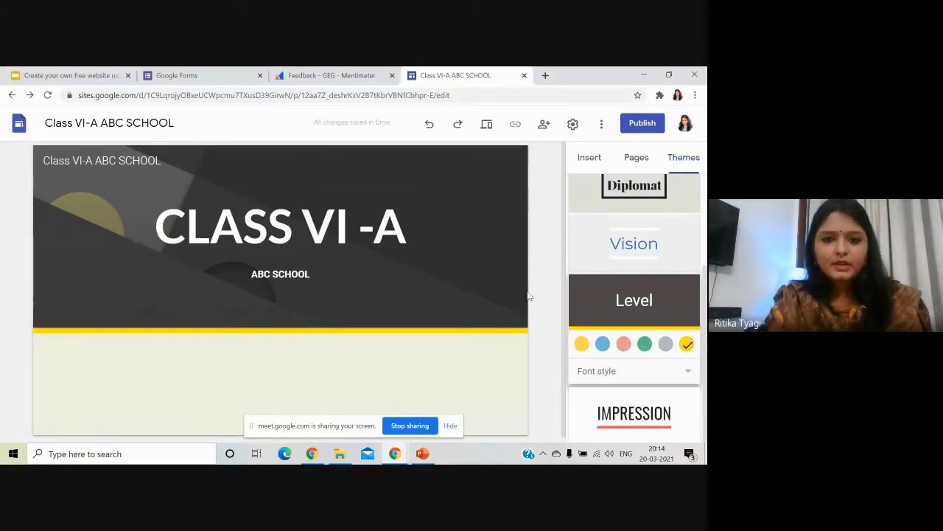
Open the header's Change image > Select image gallery.
left_click(292, 249)
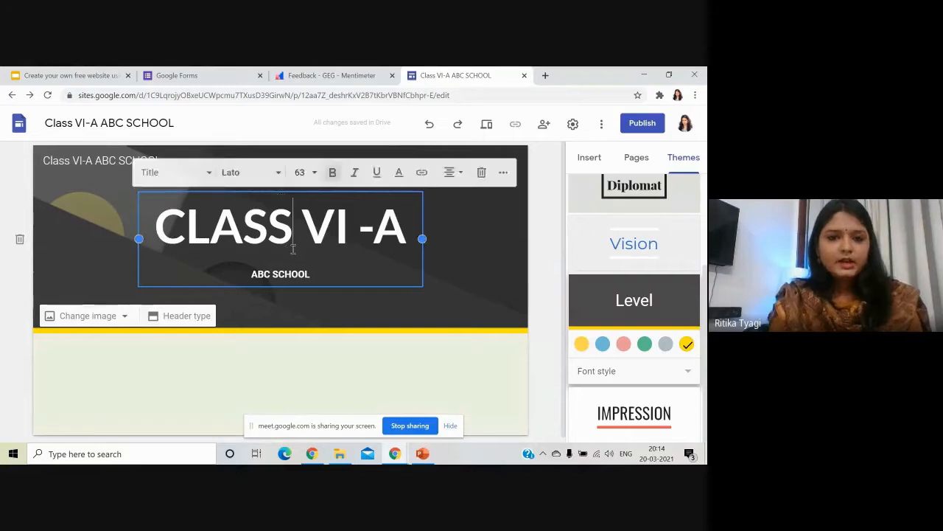
left_click(236, 300)
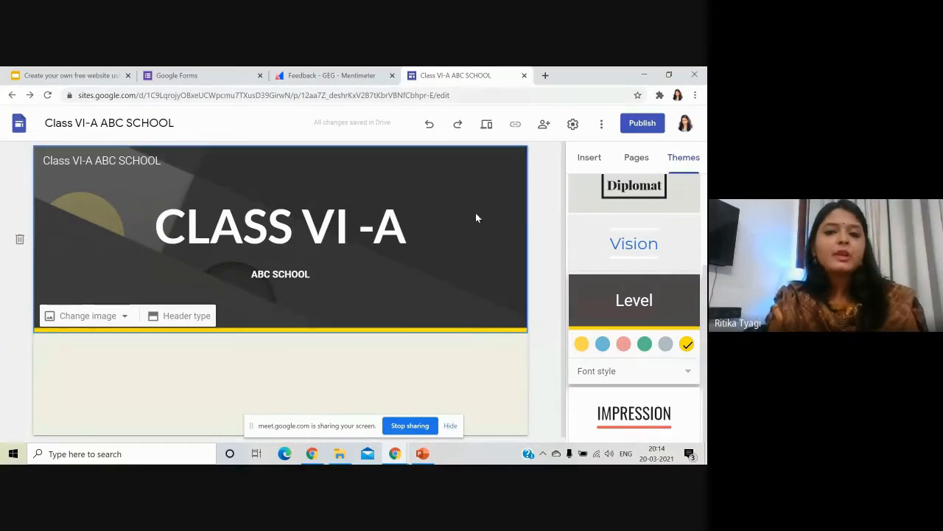
left_click(124, 317)
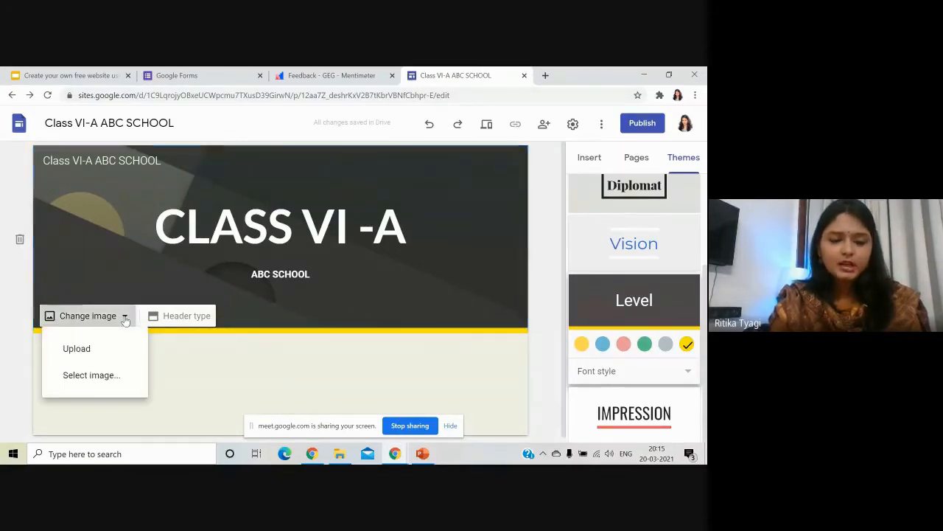
left_click(126, 379)
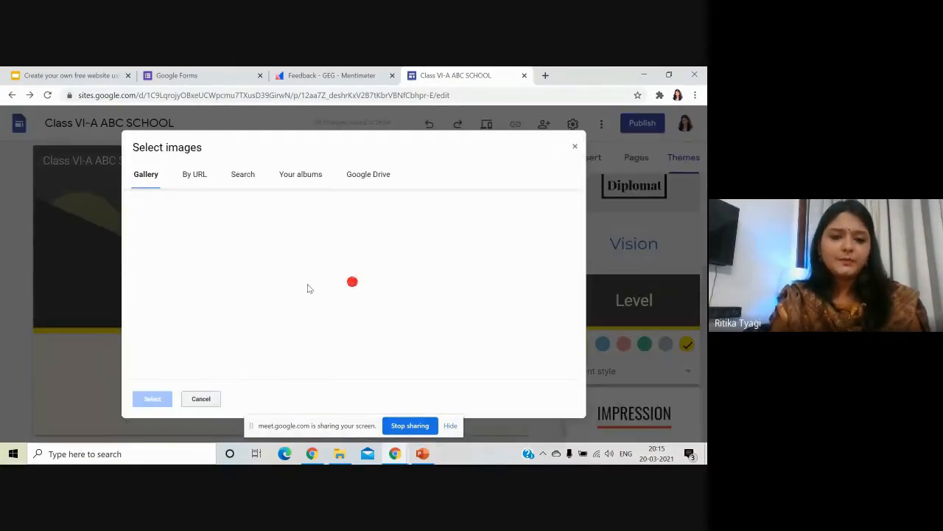
Set the header background to the blue polka-dot gallery image.
scroll(287, 287, "down", 3)
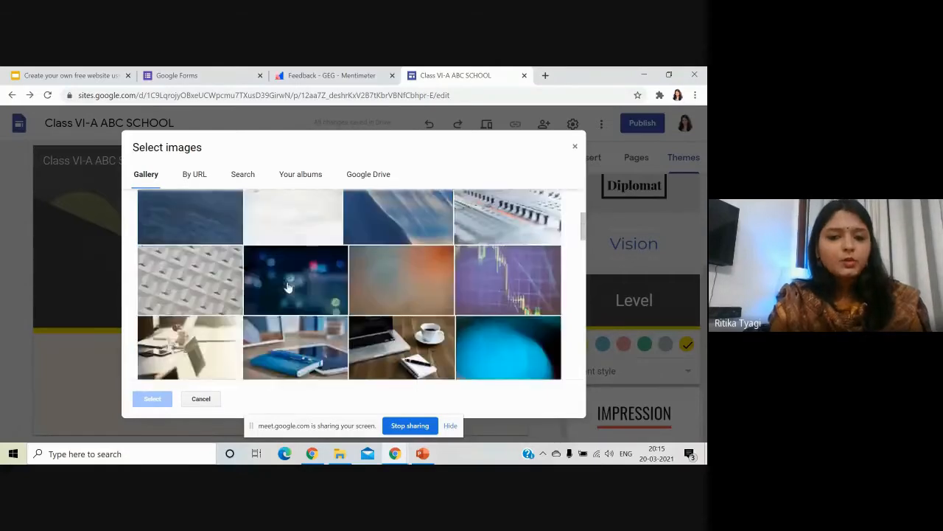
scroll(288, 288, "down", 15)
scroll(316, 296, "up", 5)
scroll(317, 304, "down", 5)
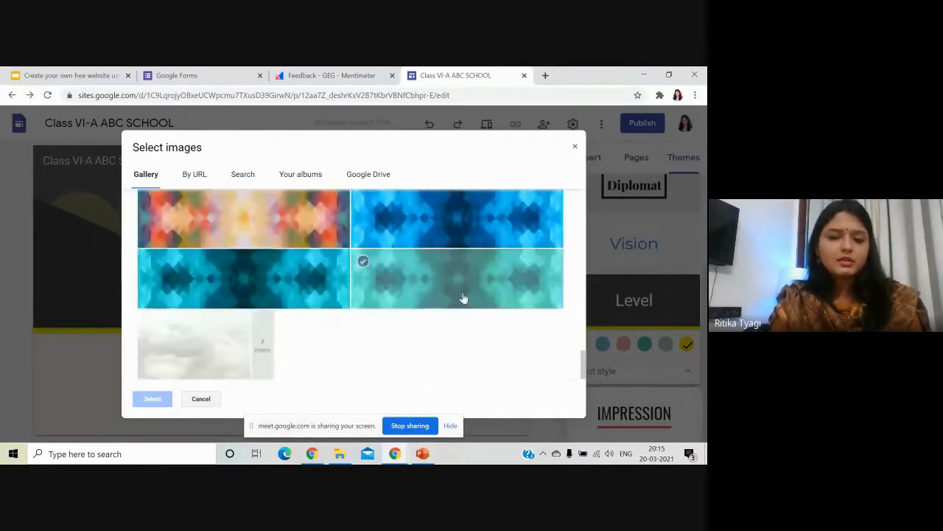
scroll(442, 295, "up", 5)
left_click(291, 277)
scroll(309, 295, "up", 2)
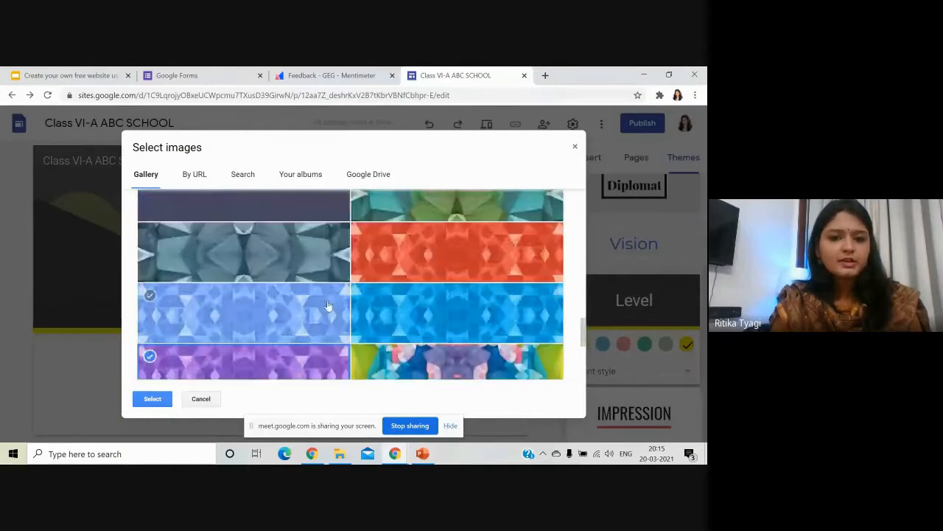
left_click(283, 256)
scroll(288, 273, "up", 10)
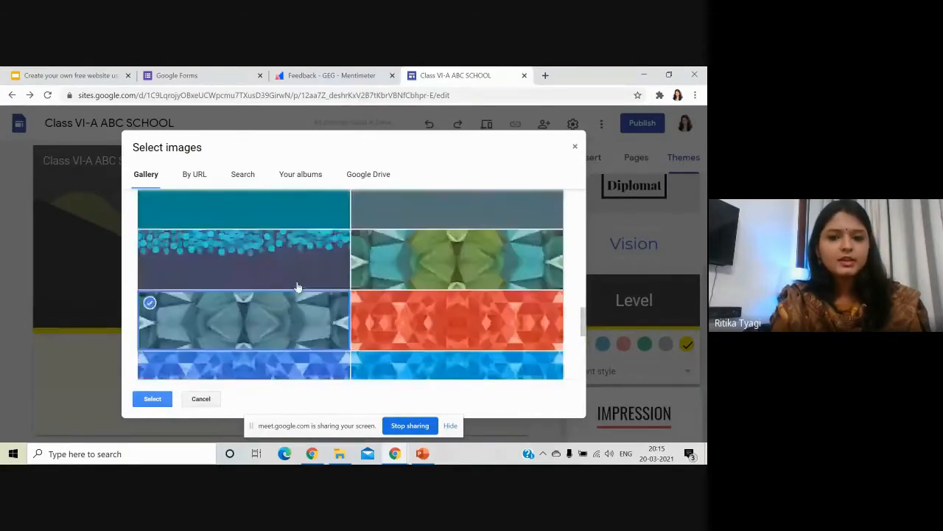
left_click(414, 289)
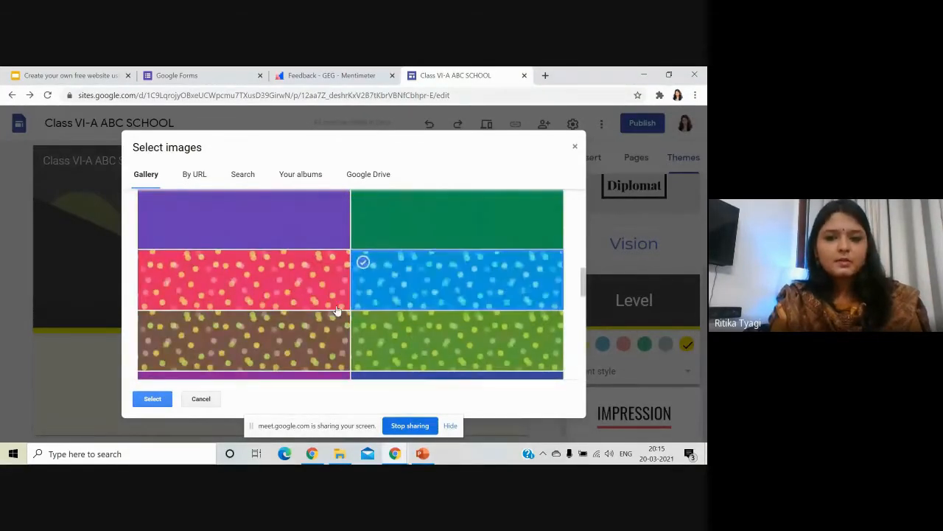
left_click(151, 399)
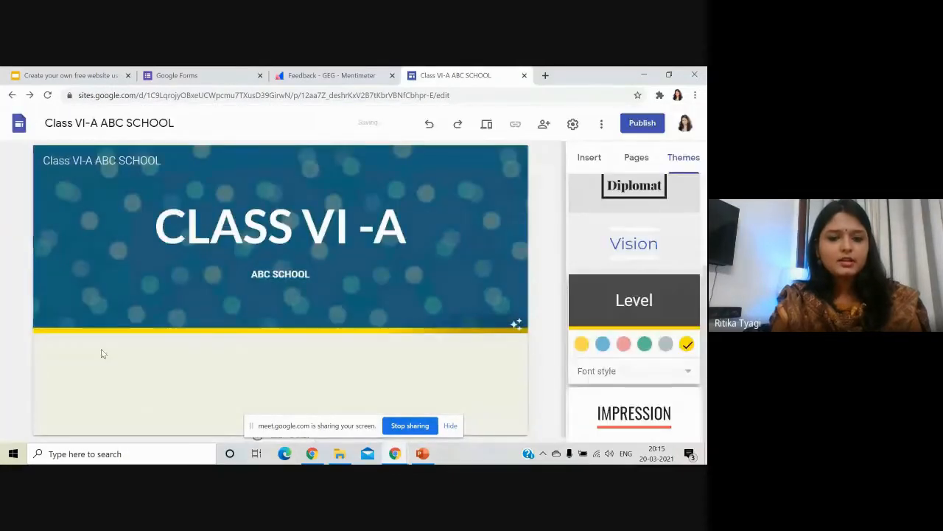
Toggle the header's Adjust for readability off and back on.
mouse_move(454, 231)
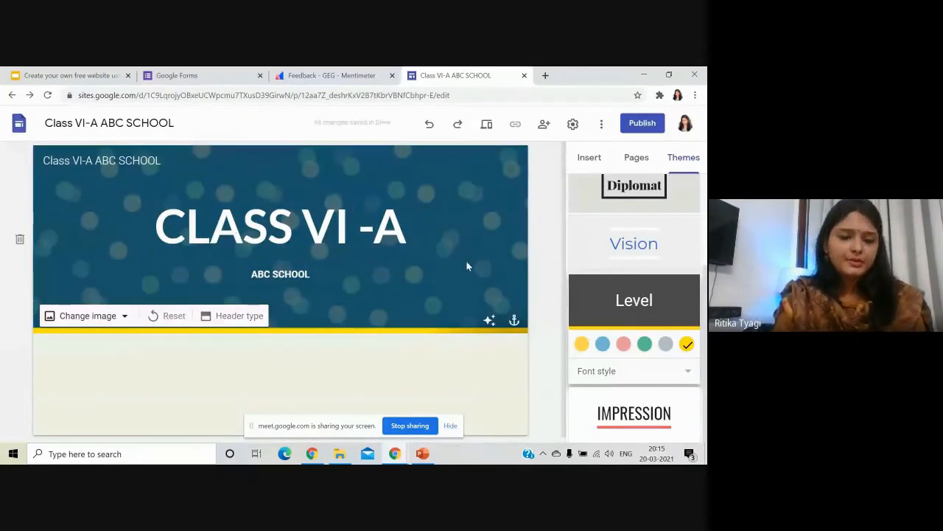
left_click(489, 322)
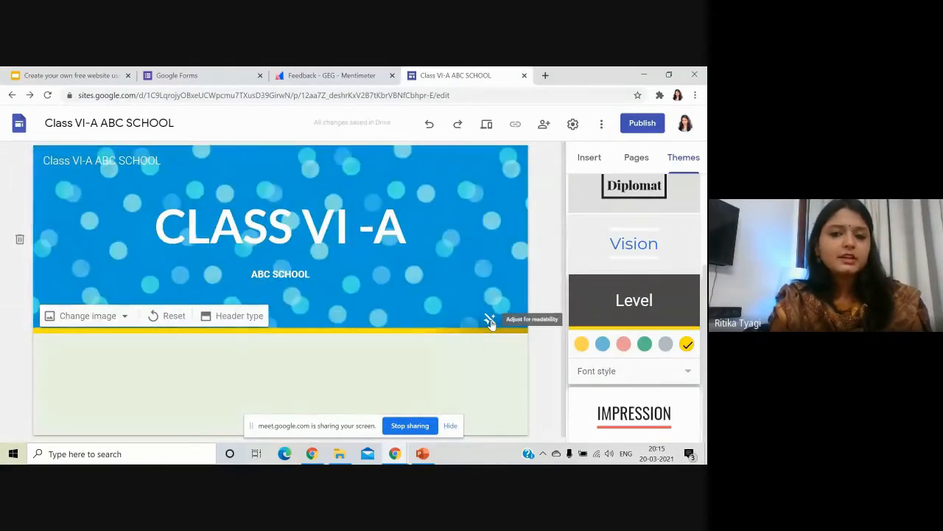
left_click(490, 322)
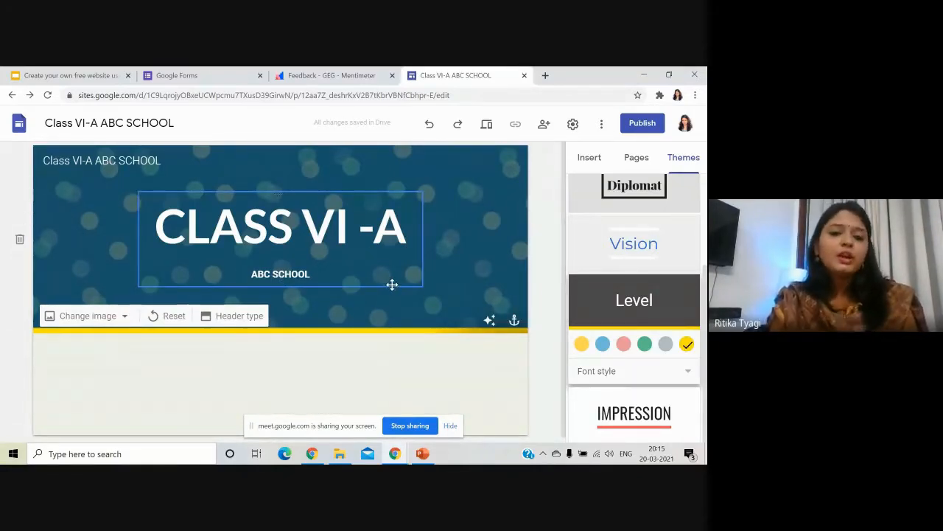
Upload the school building photo as the header background image.
mouse_move(125, 319)
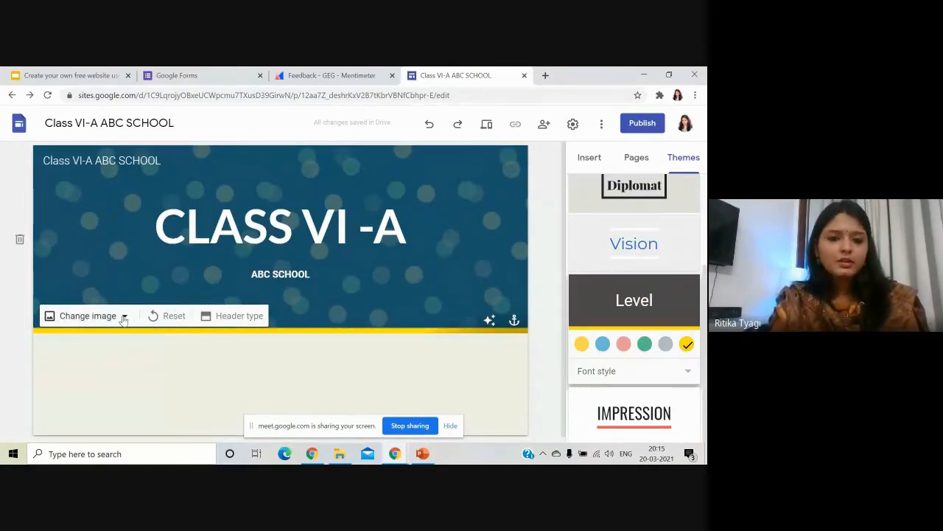
left_click(124, 317)
left_click(102, 351)
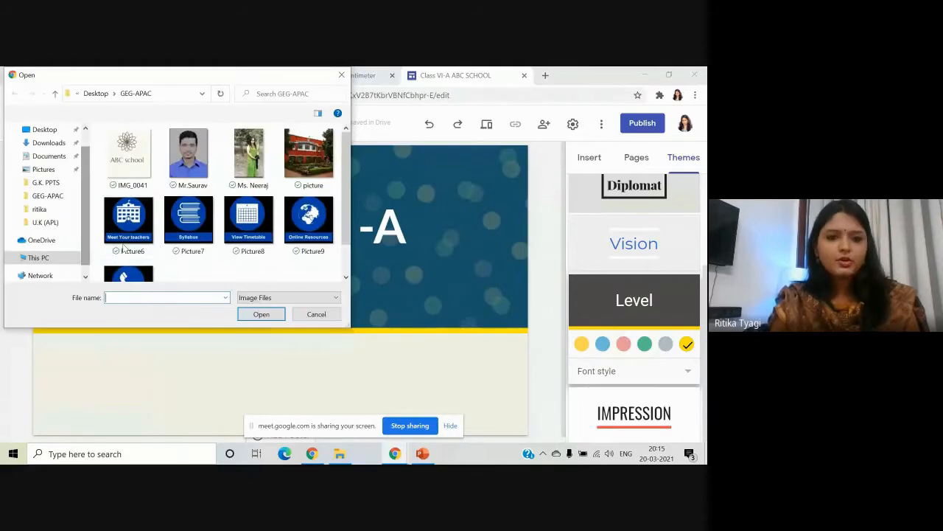
left_click(310, 157)
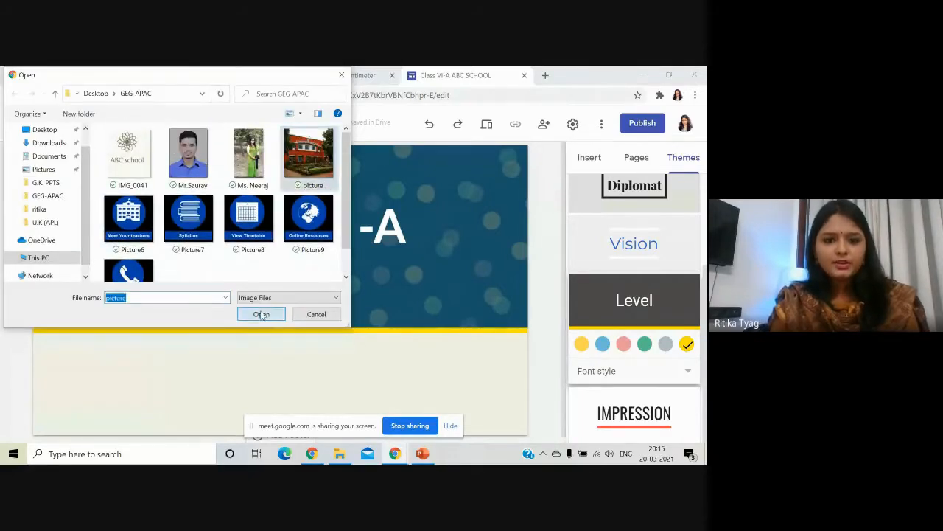
left_click(262, 314)
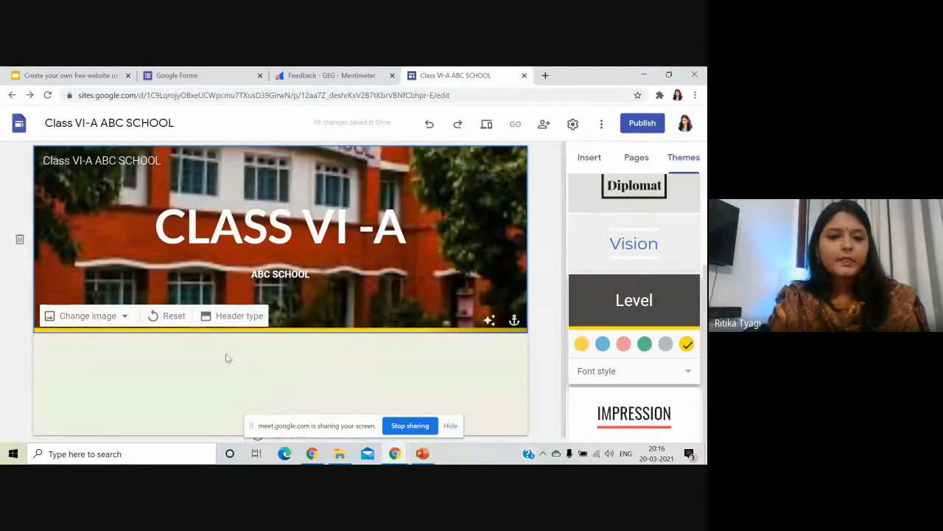
Try Cover, Large banner and Title only header layouts, settling on Banner.
left_click(237, 317)
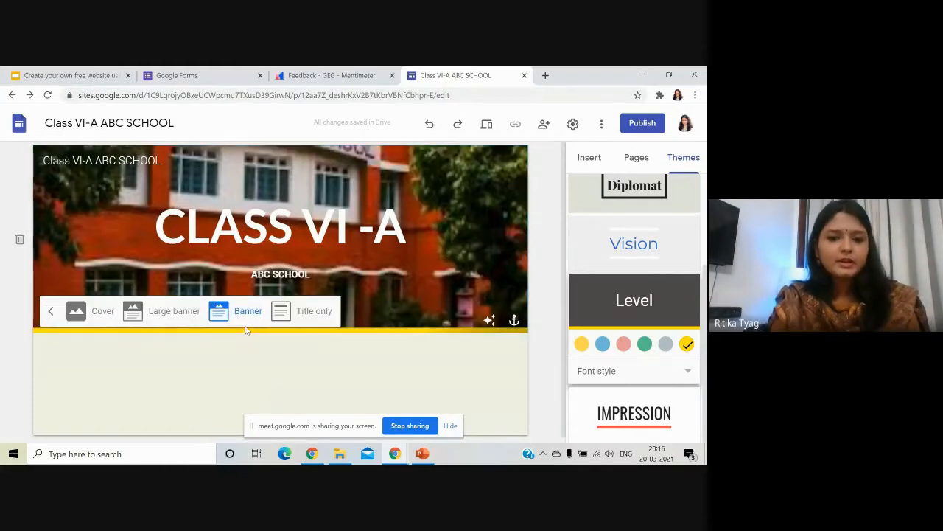
left_click(101, 315)
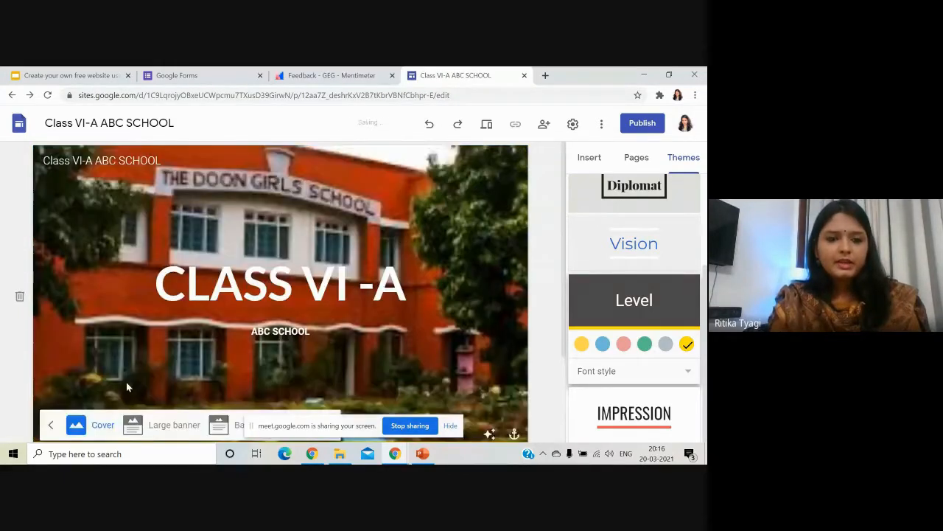
left_click(161, 425)
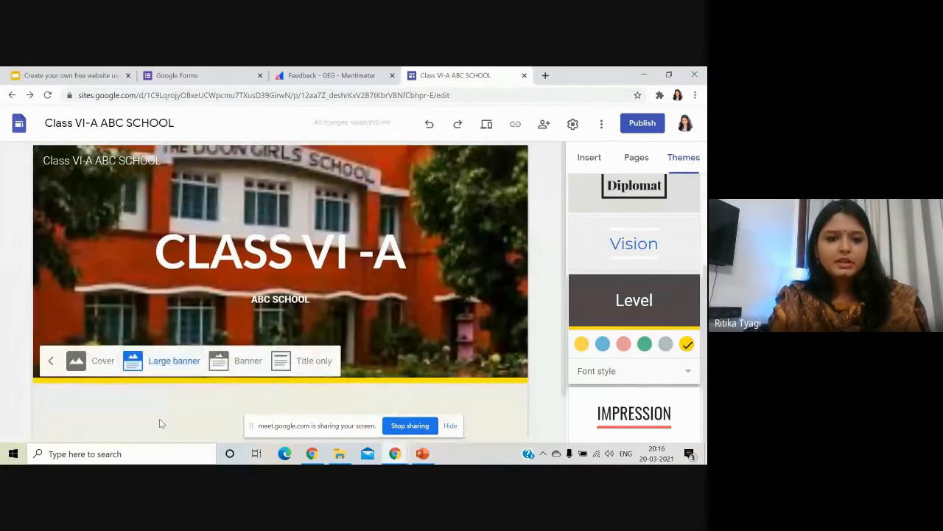
left_click(247, 361)
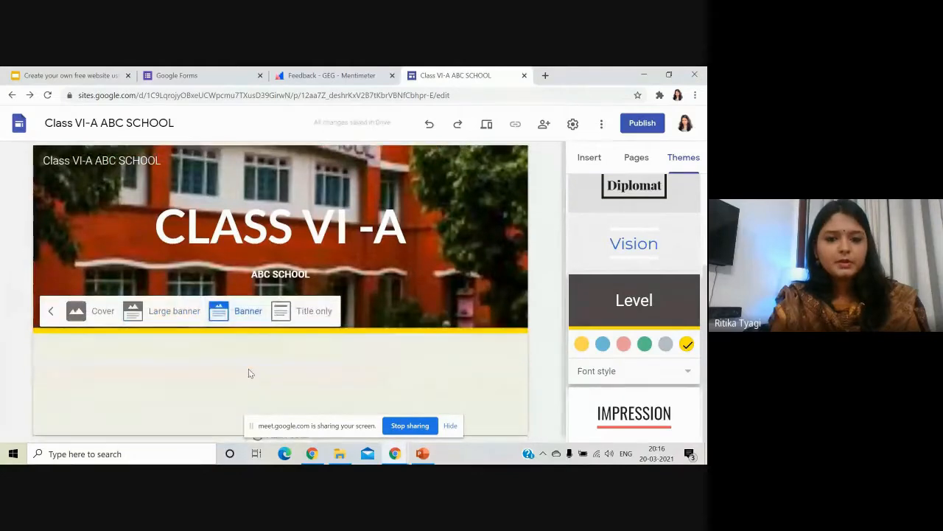
left_click(312, 320)
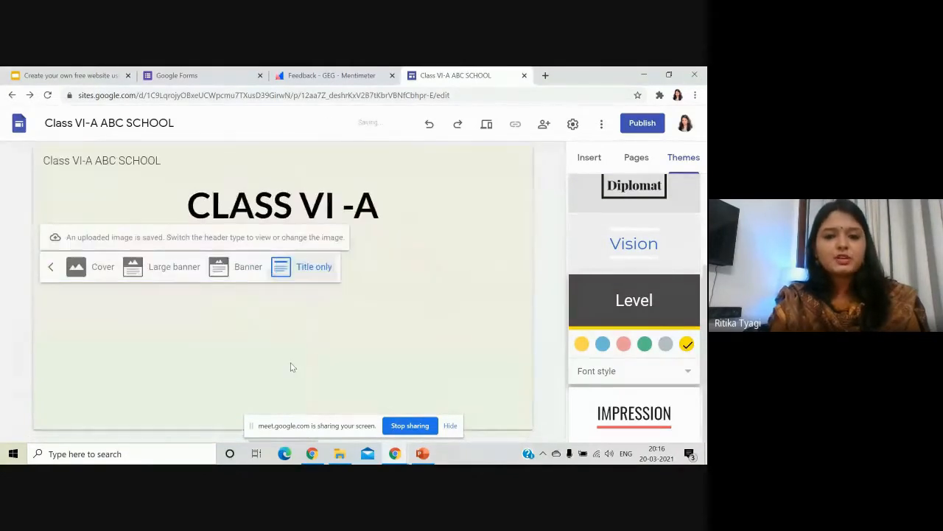
left_click(247, 267)
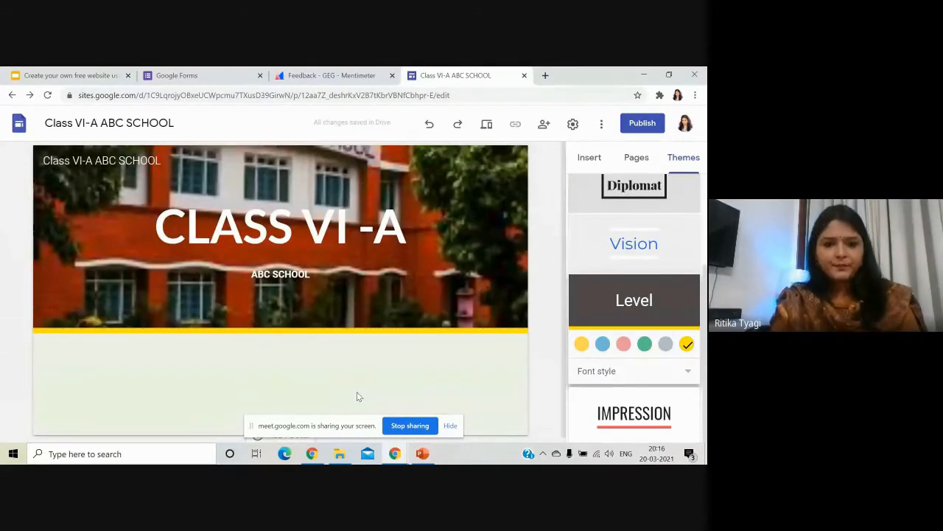
scroll(580, 290, "up", 2)
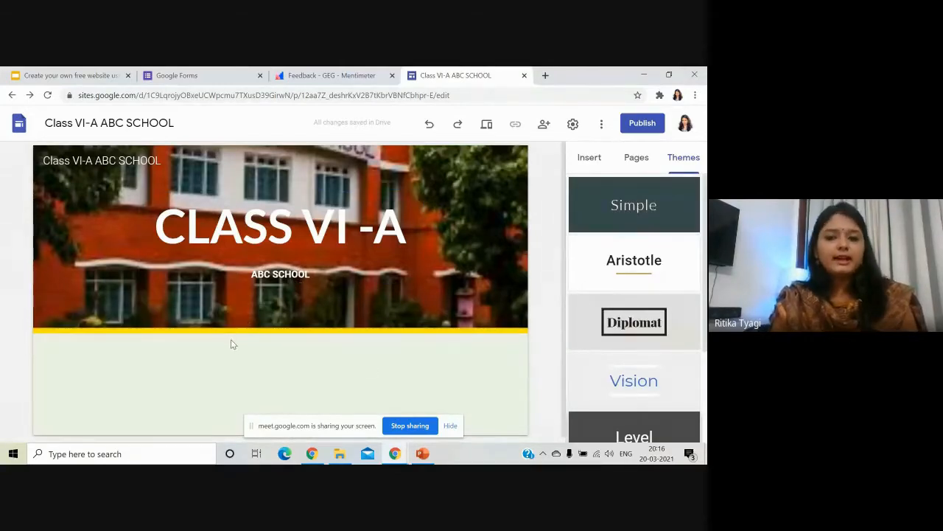
Add a 'Meet Your Teachers' subpage under Home in the Pages panel.
left_click(638, 162)
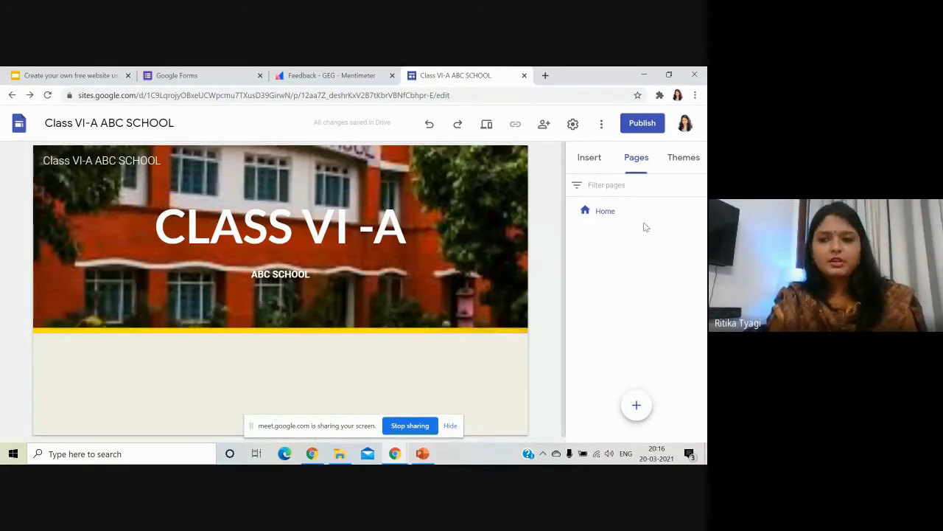
left_click(701, 212)
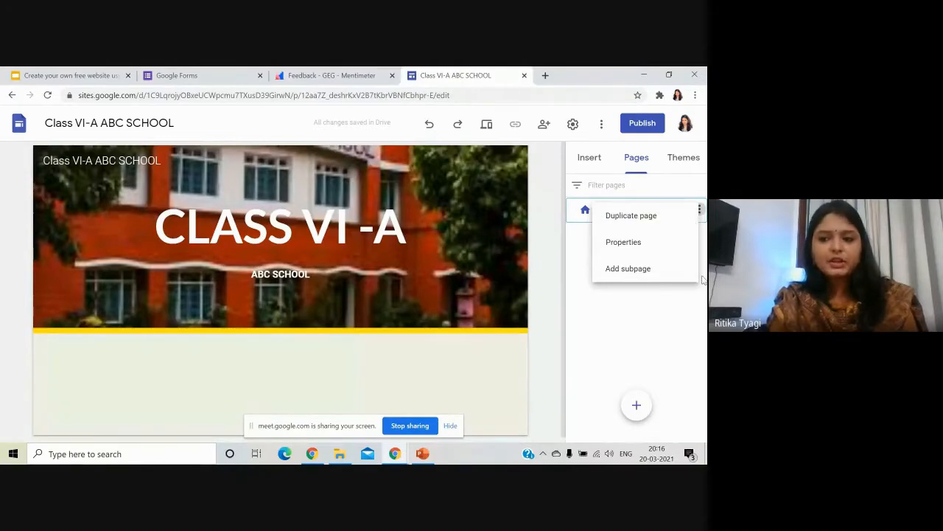
left_click(700, 211)
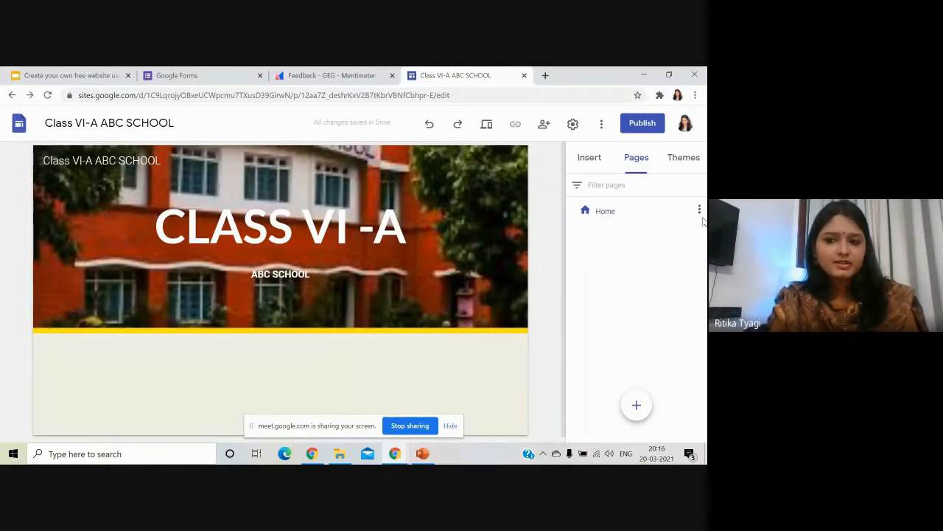
left_click(700, 212)
left_click(665, 272)
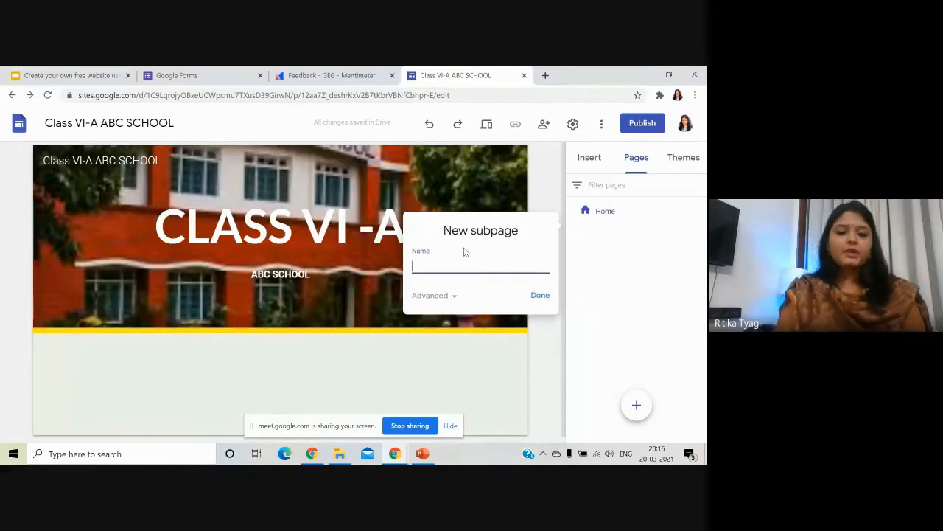
type("M")
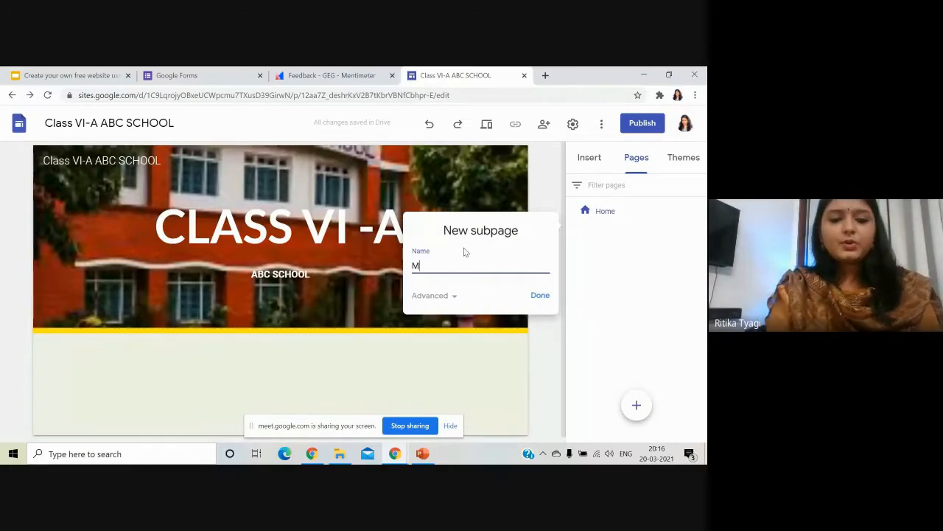
type("eet Your")
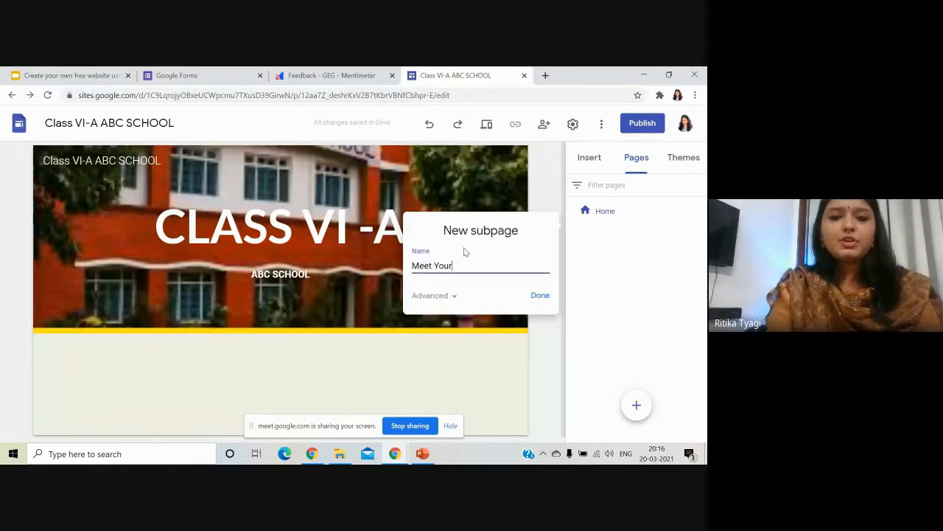
type(" Teachers")
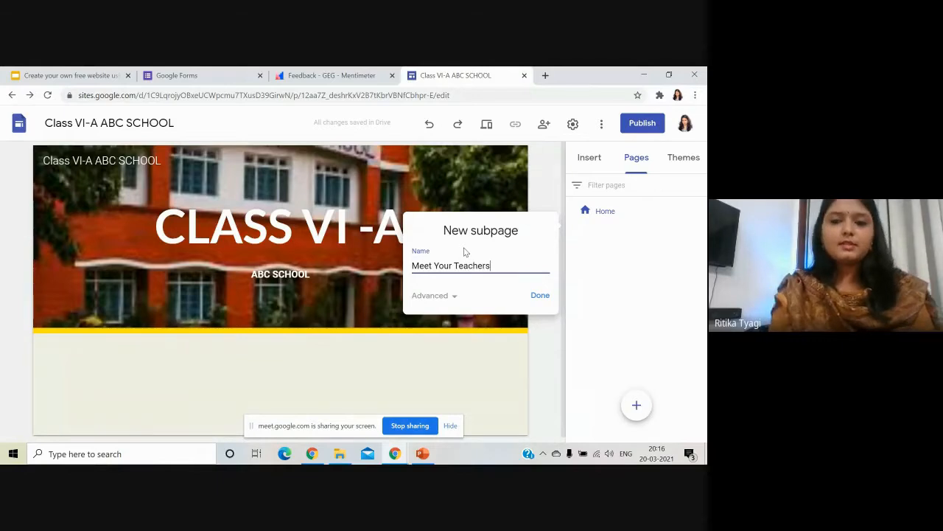
left_click(546, 298)
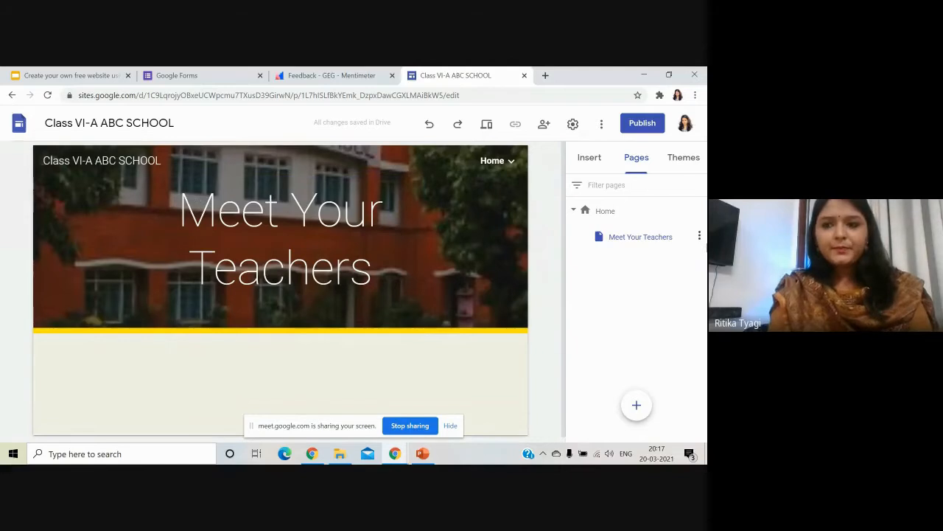
Add Syllabus and Time-Table subpages under Home.
left_click(700, 212)
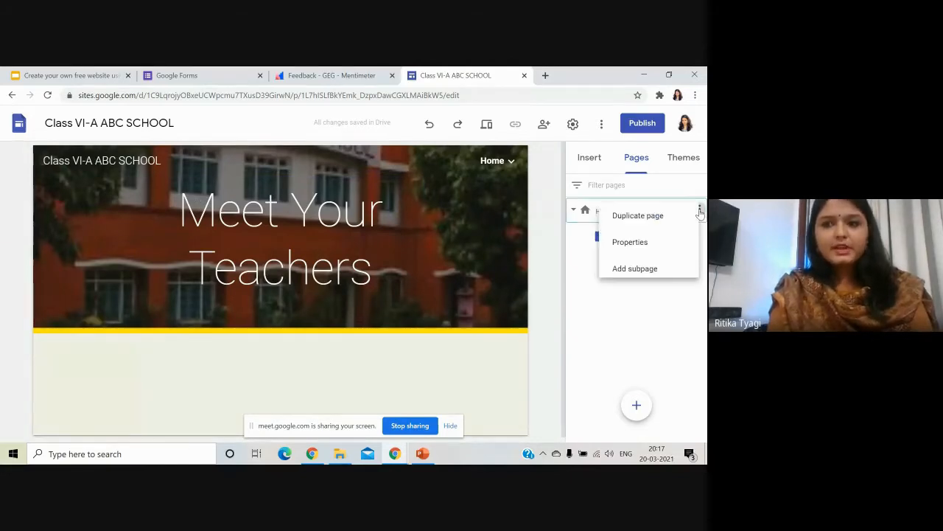
left_click(669, 275)
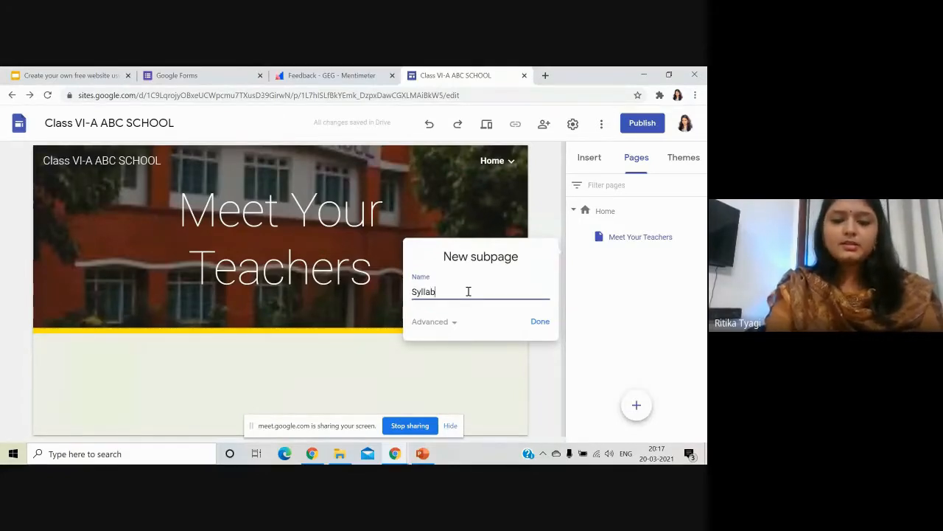
left_click(540, 322)
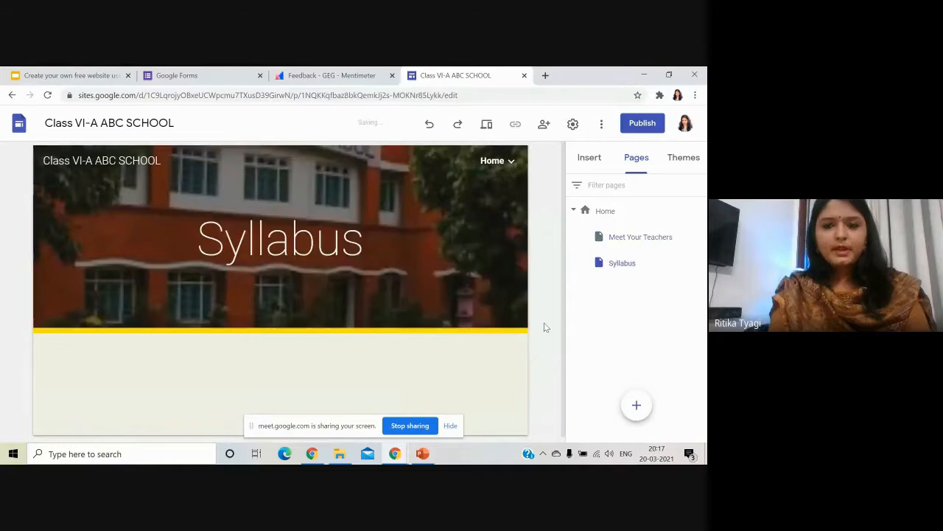
left_click(699, 211)
left_click(665, 271)
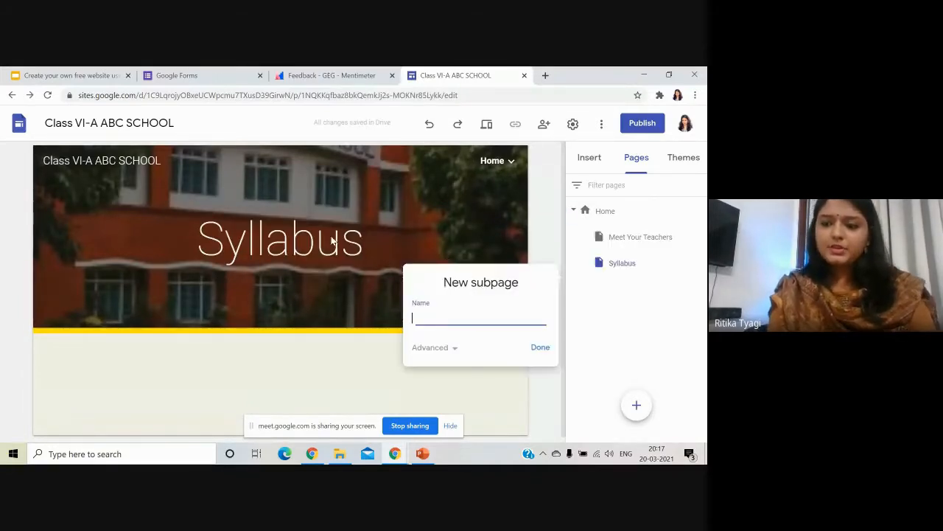
type("Time-Table")
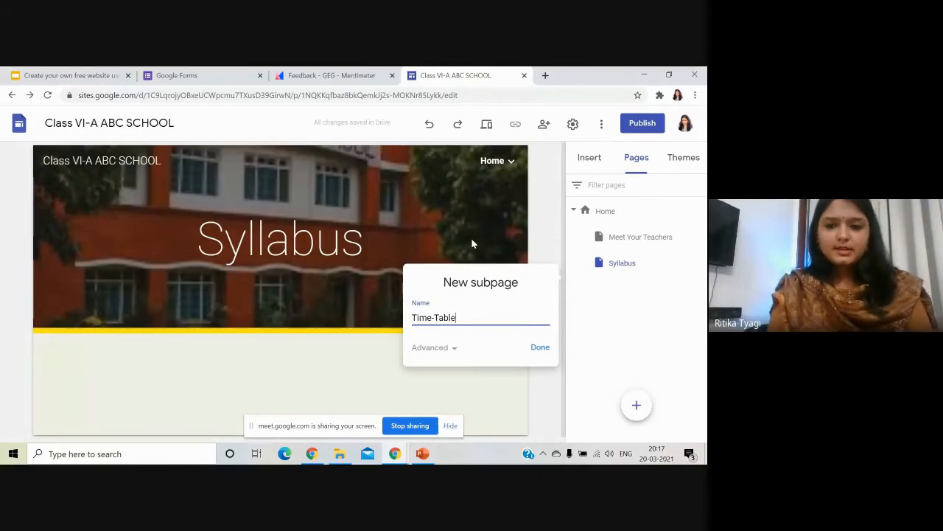
left_click(542, 349)
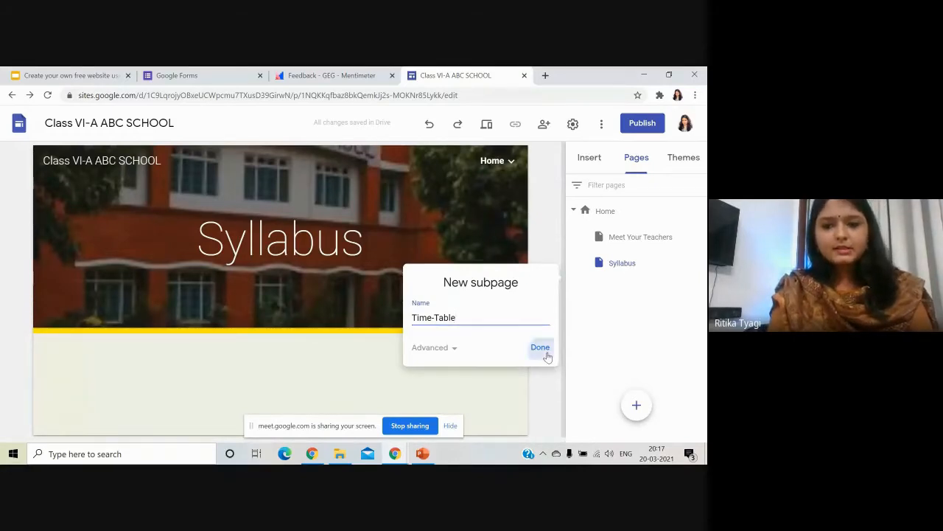
Add Online-Resources and Contact-Us subpages under Home.
left_click(701, 211)
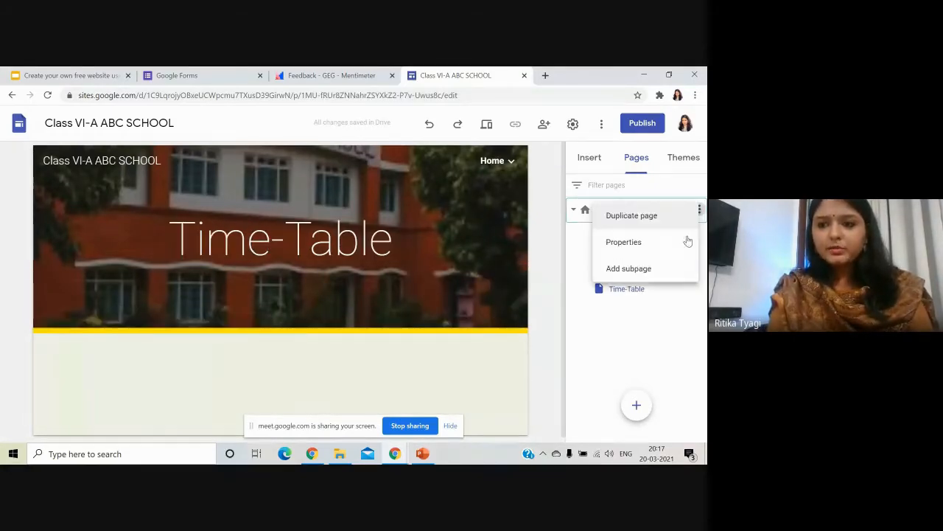
left_click(663, 268)
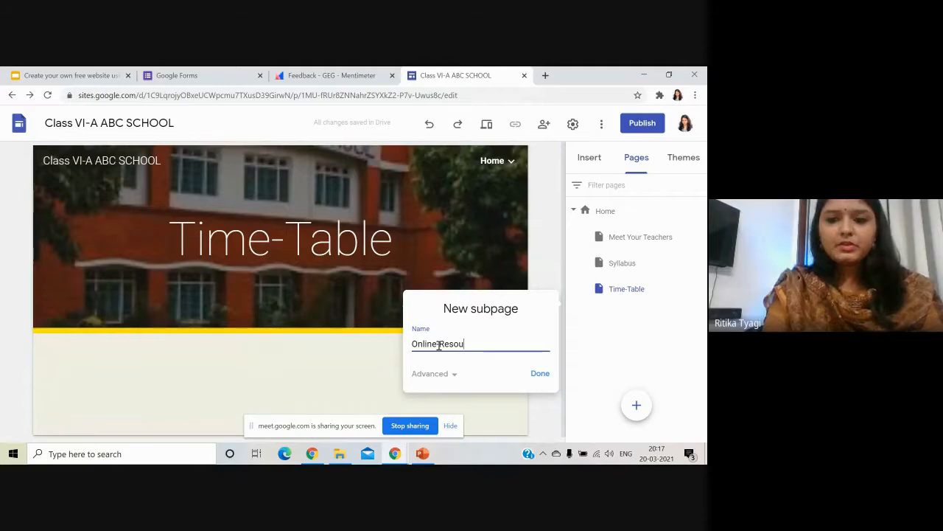
type("rces")
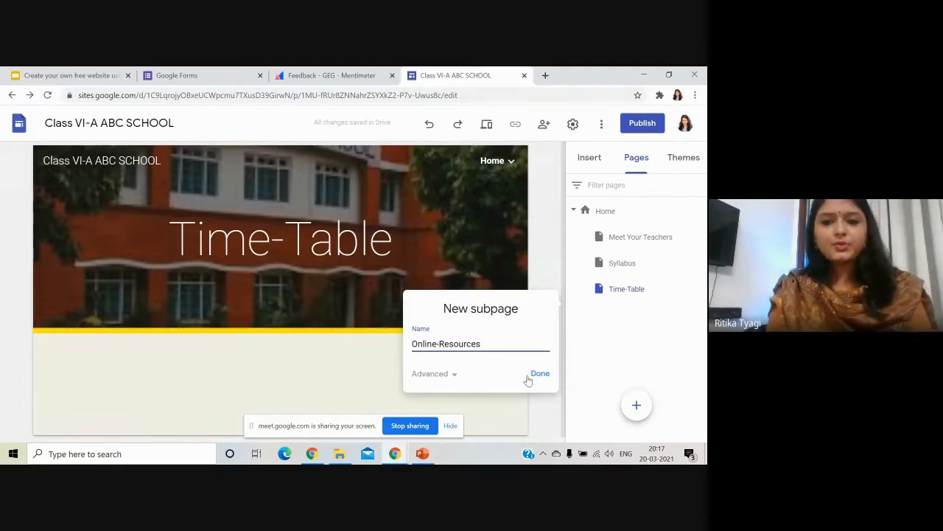
left_click(537, 375)
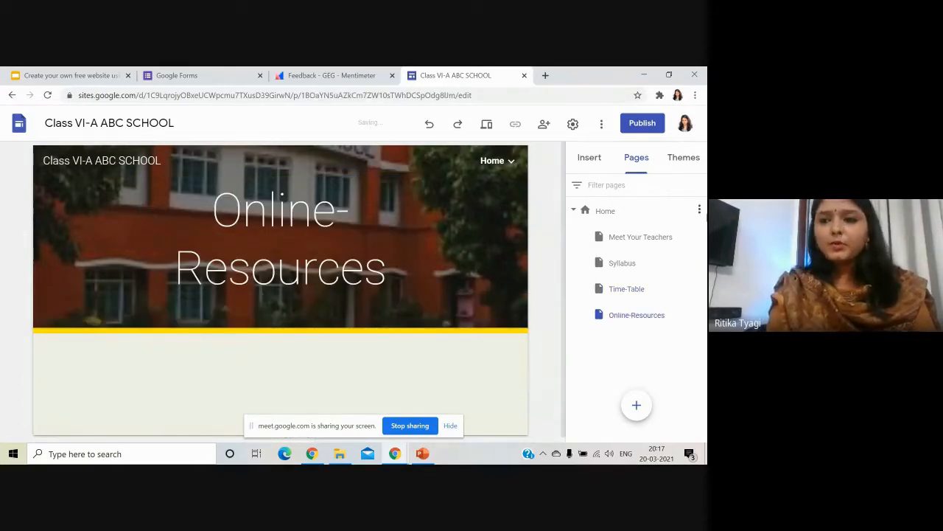
left_click(699, 210)
left_click(629, 268)
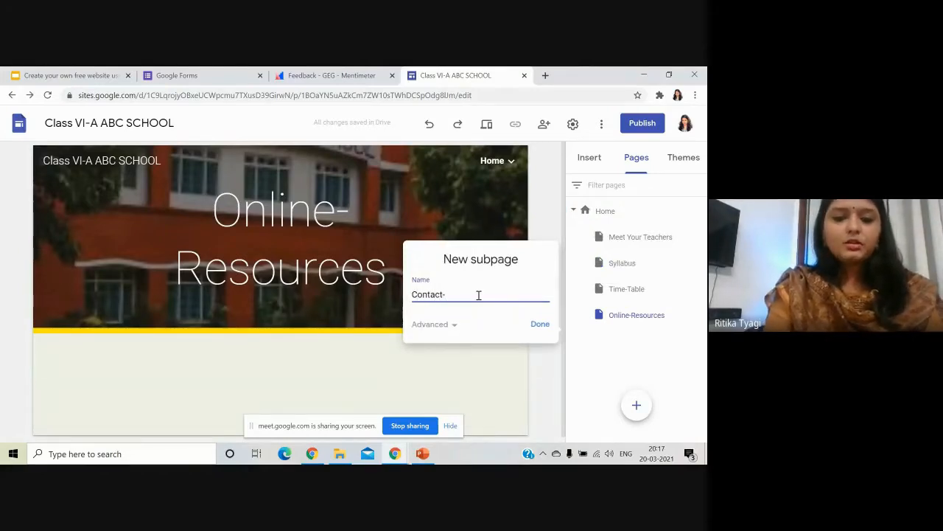
left_click(540, 324)
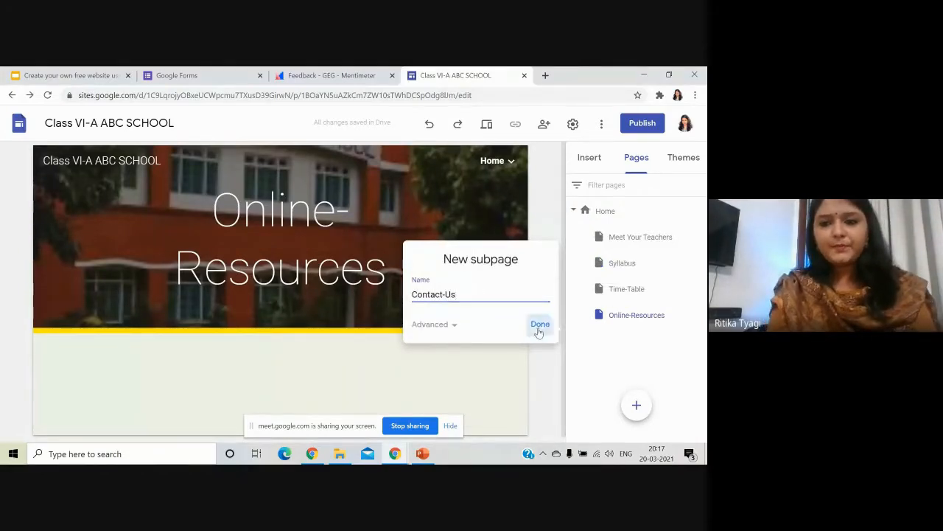
Check Meet Your Teachers and Contact-Us pages through the pages list and site navigation.
left_click(632, 238)
left_click(623, 340)
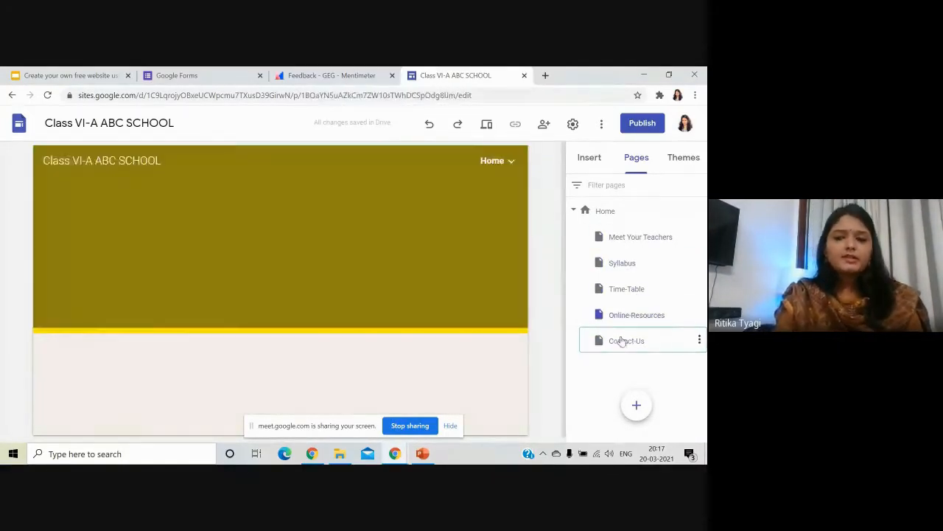
left_click(508, 163)
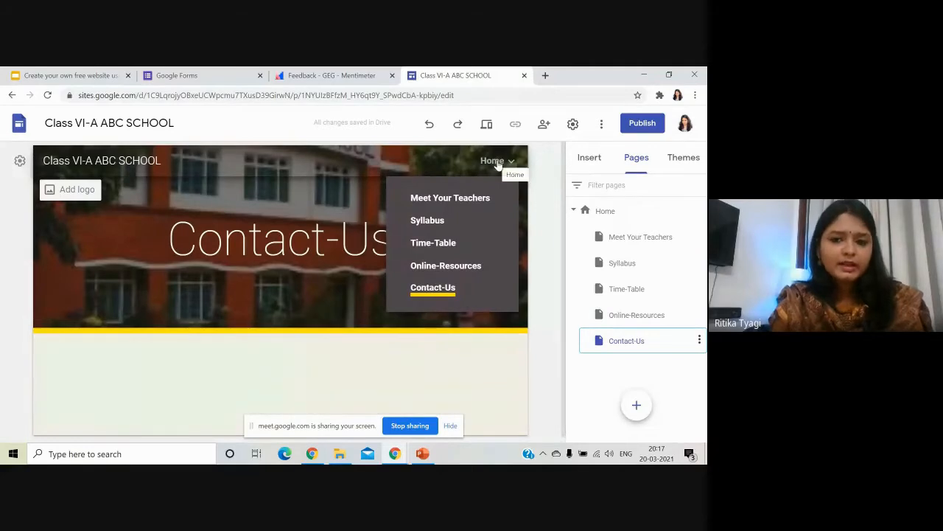
left_click(500, 163)
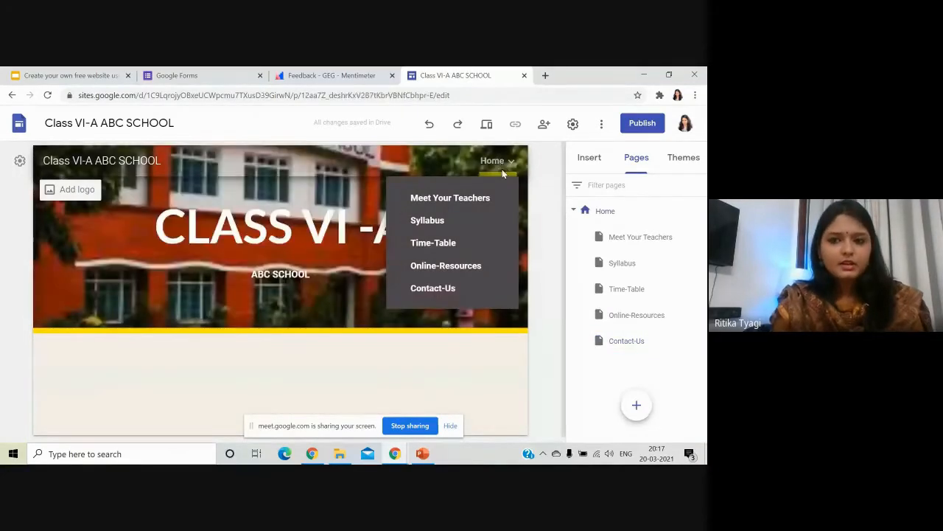
left_click(430, 203)
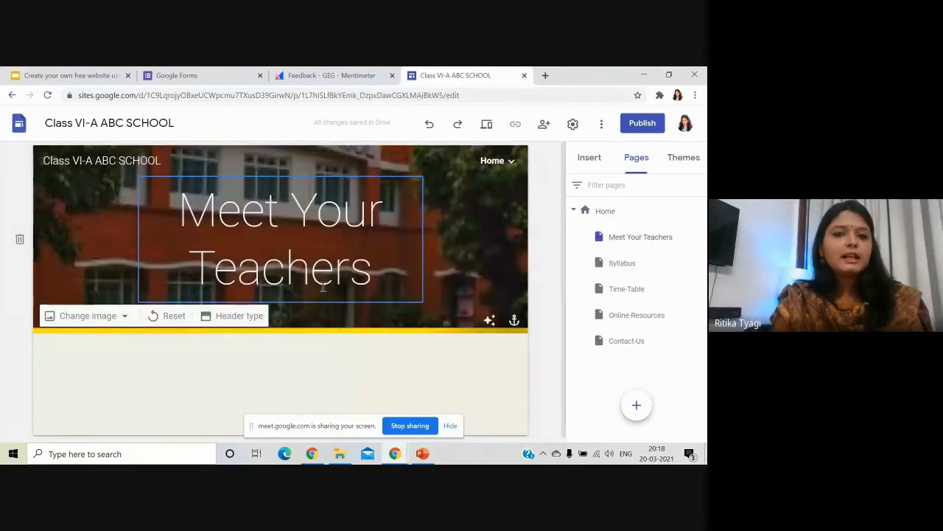
left_click(504, 160)
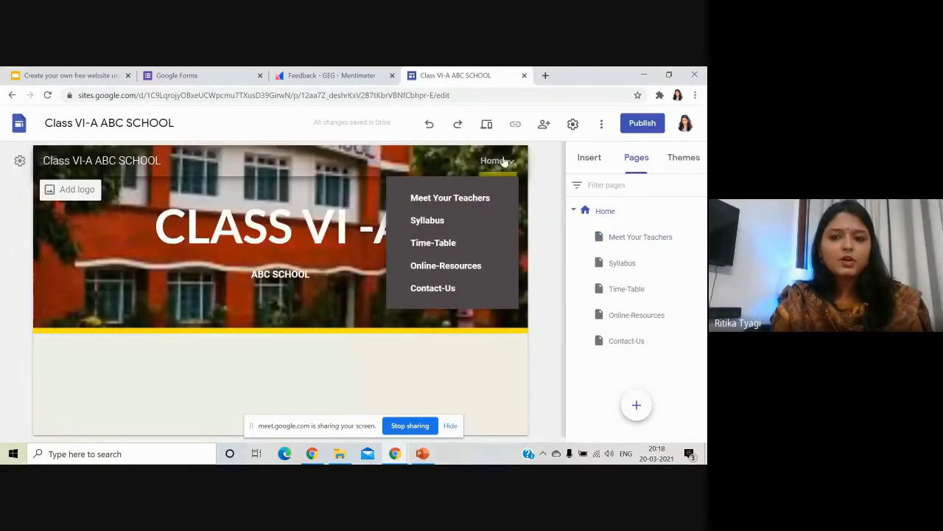
left_click(444, 289)
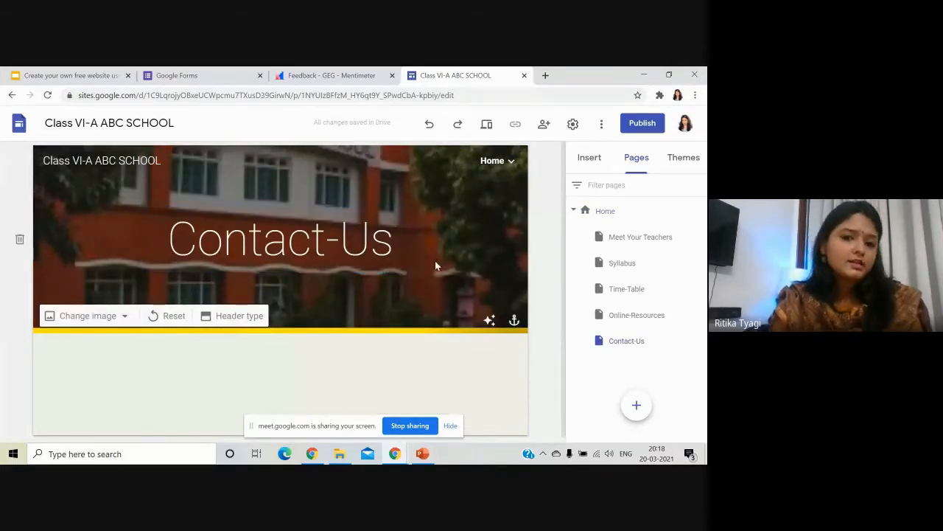
Open the Time-Table page and the site's navigation settings.
mouse_move(492, 161)
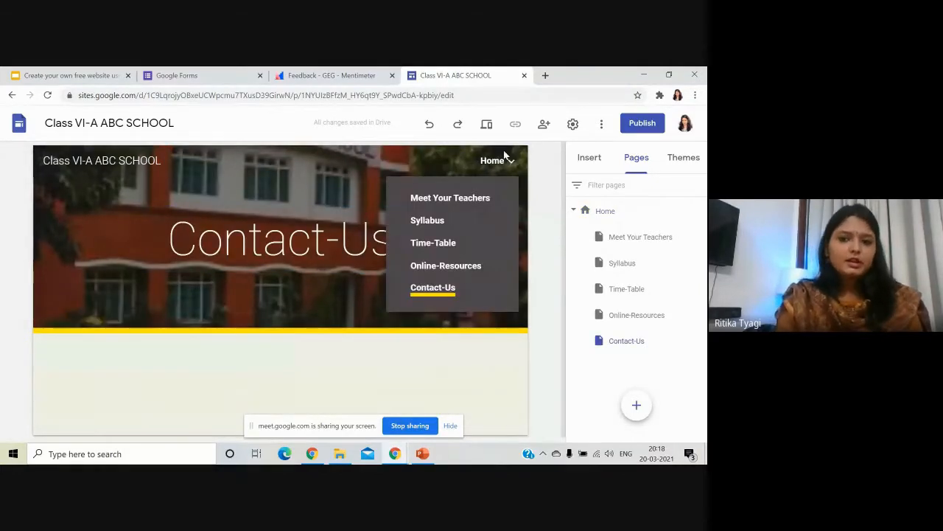
left_click(444, 247)
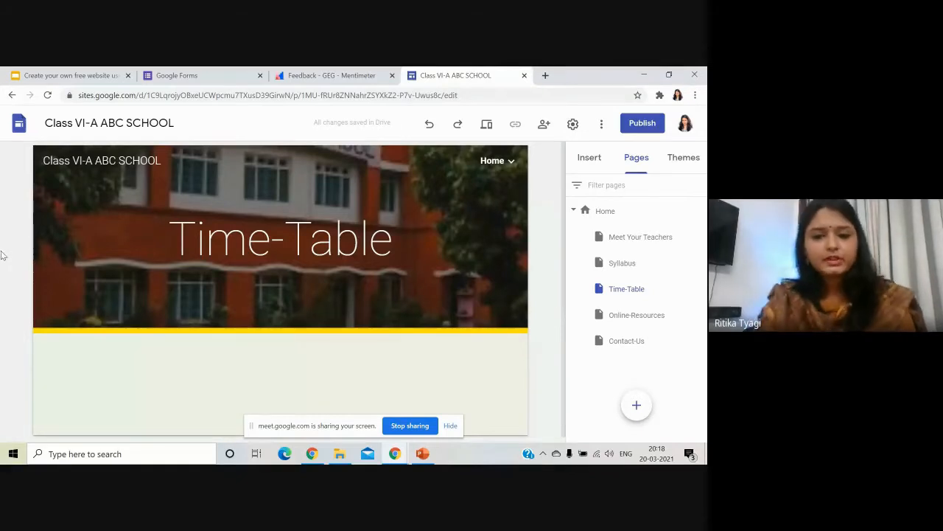
left_click(18, 160)
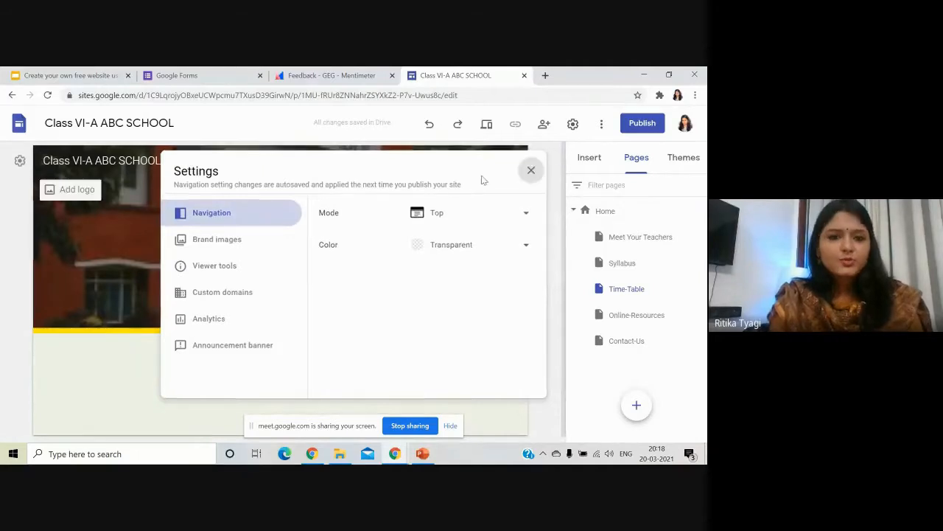
Switch site navigation to Side mode and preview the side drawer.
left_click(532, 170)
left_click(19, 162)
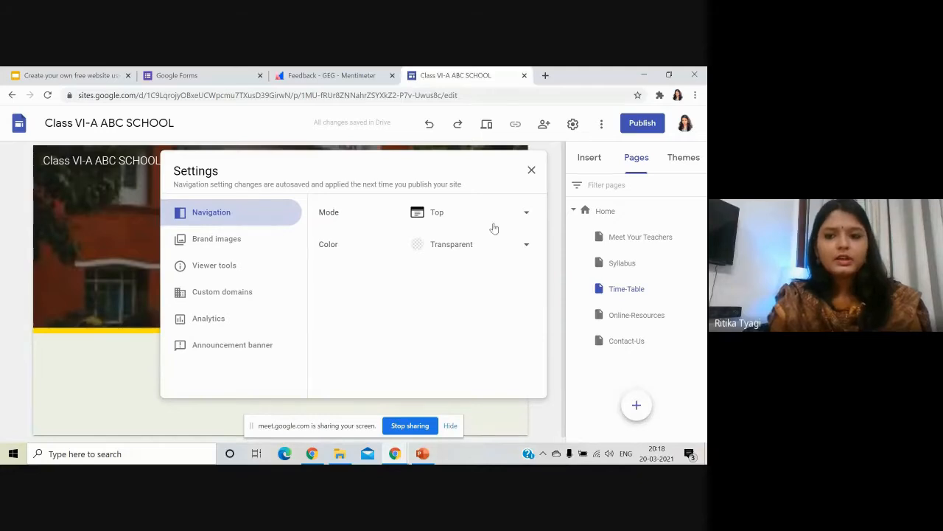
left_click(516, 214)
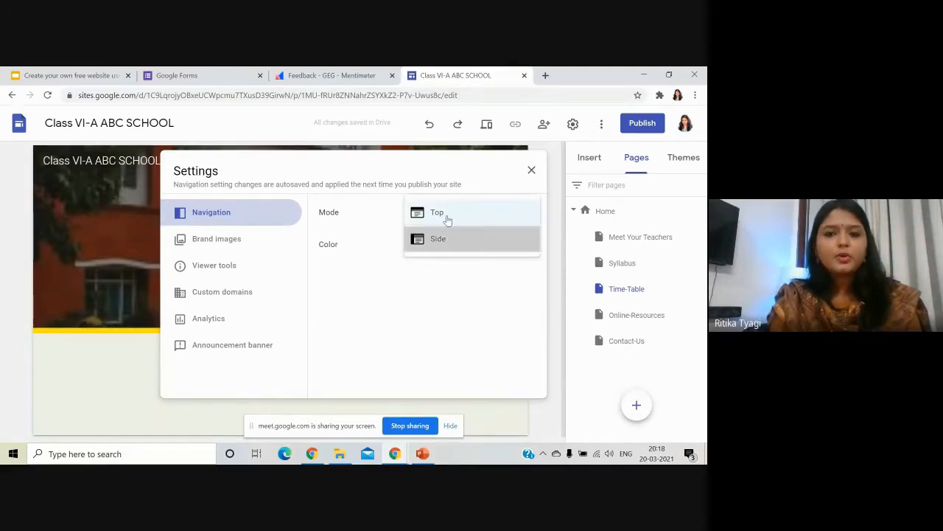
left_click(442, 239)
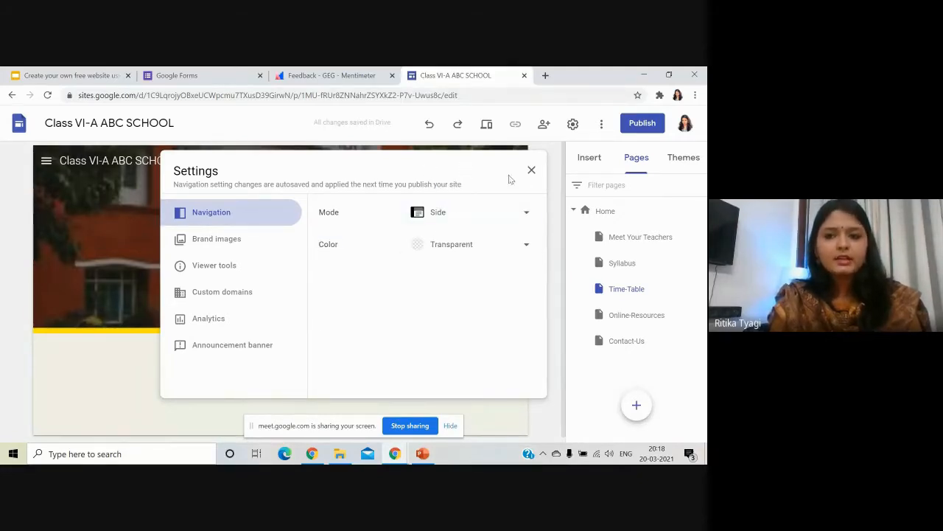
left_click(531, 172)
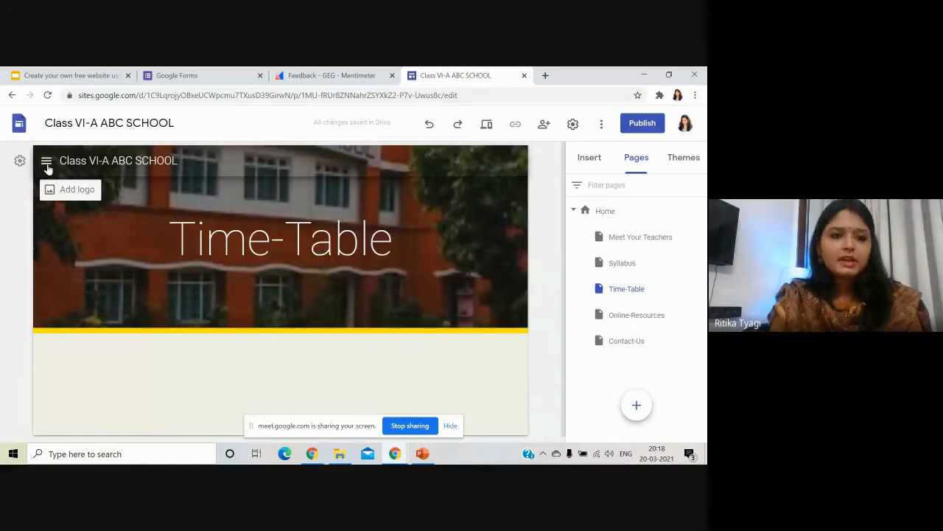
left_click(45, 161)
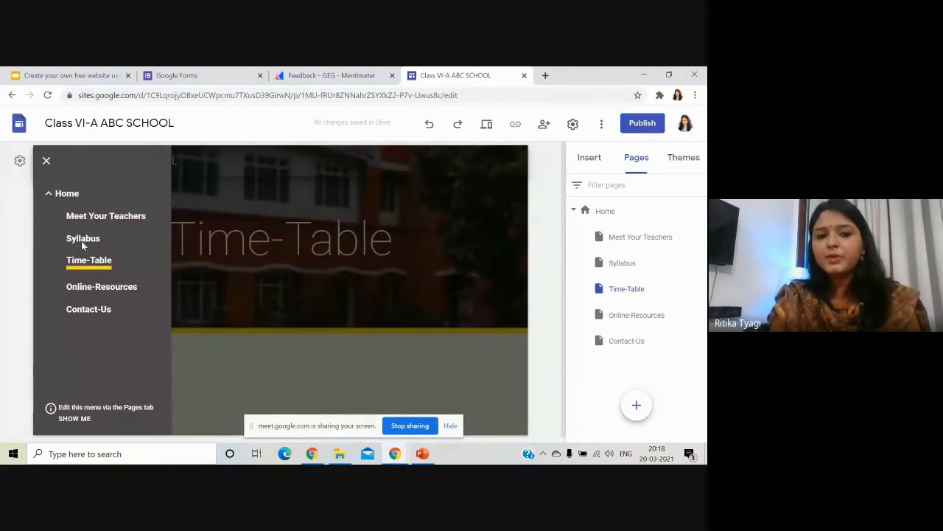
left_click(3, 314)
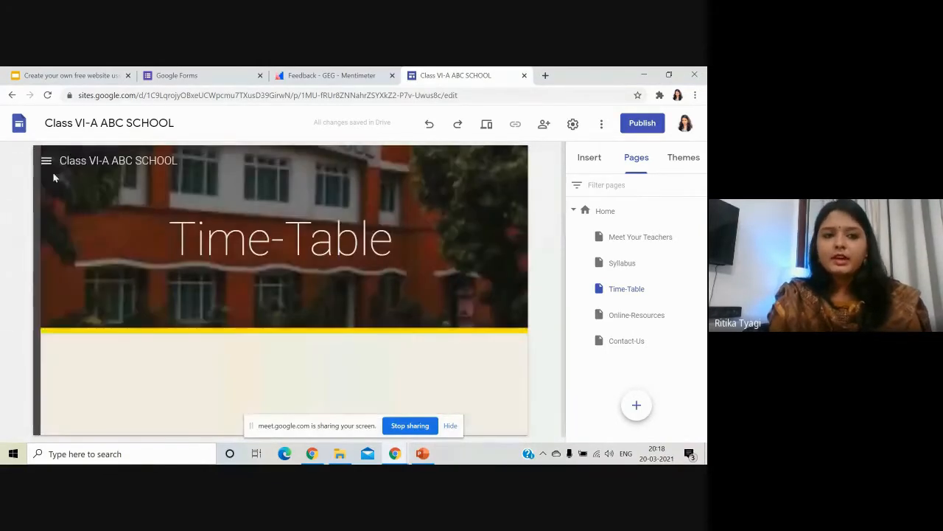
Switch navigation back to Top mode and preview the pages listed under Home.
left_click(21, 161)
left_click(454, 213)
left_click(452, 189)
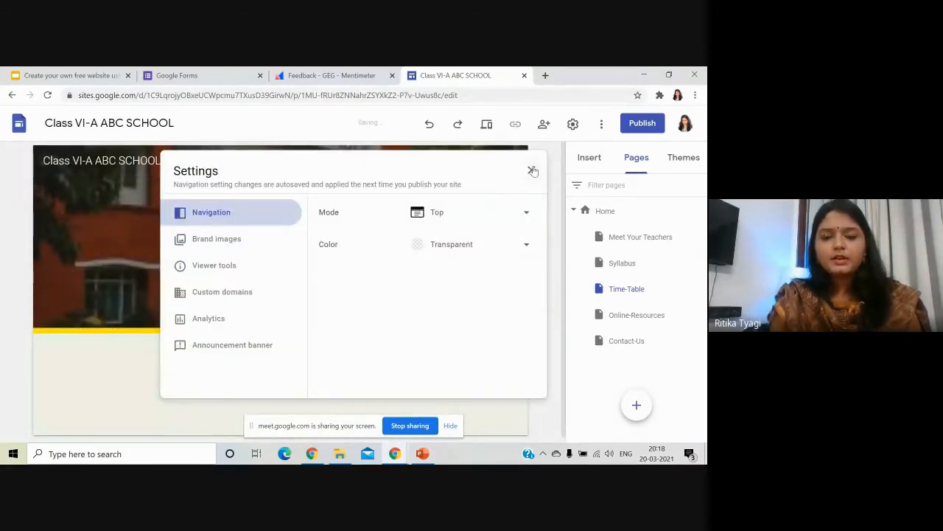
left_click(530, 169)
left_click(495, 169)
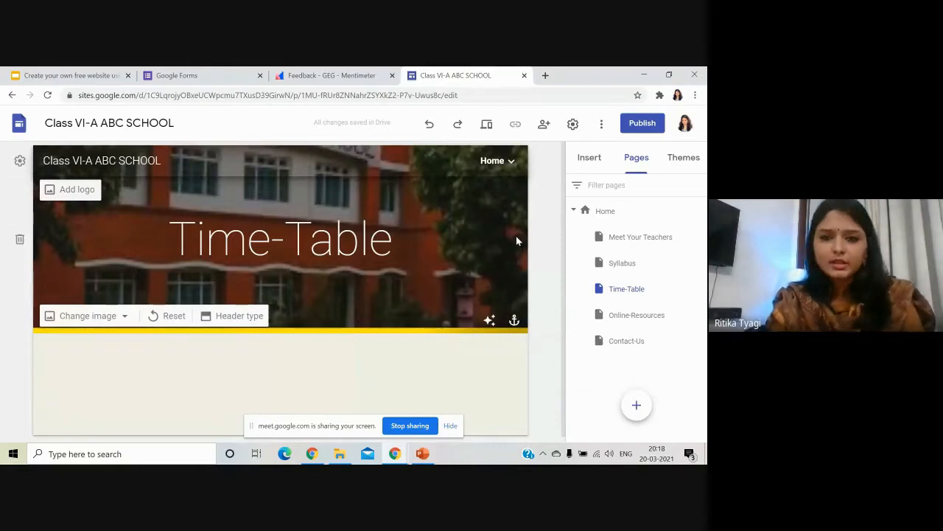
Set navigation to Side mode again and go to Home from the drawer.
left_click(19, 161)
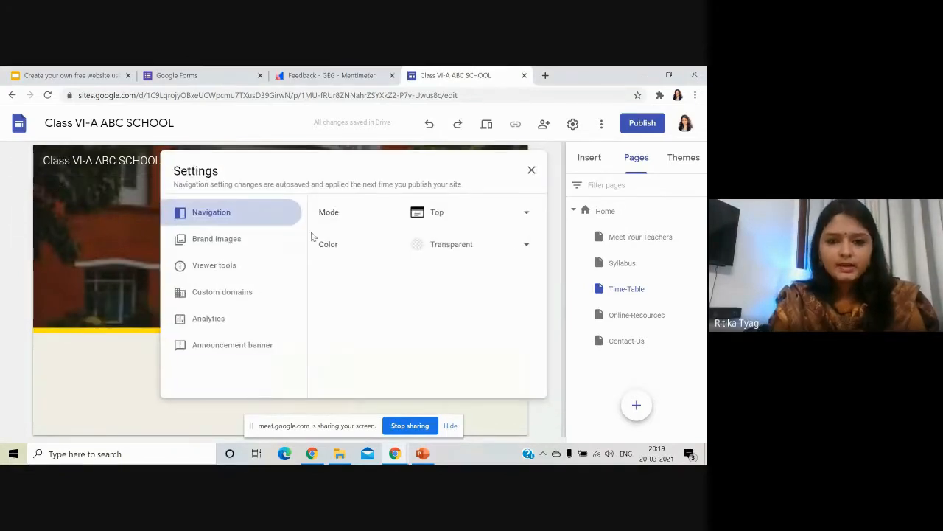
left_click(458, 212)
left_click(464, 238)
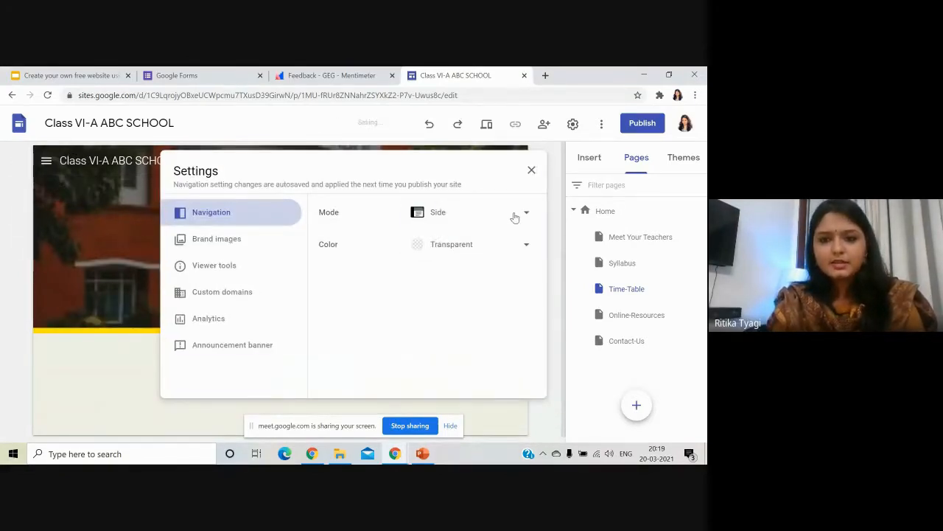
left_click(531, 171)
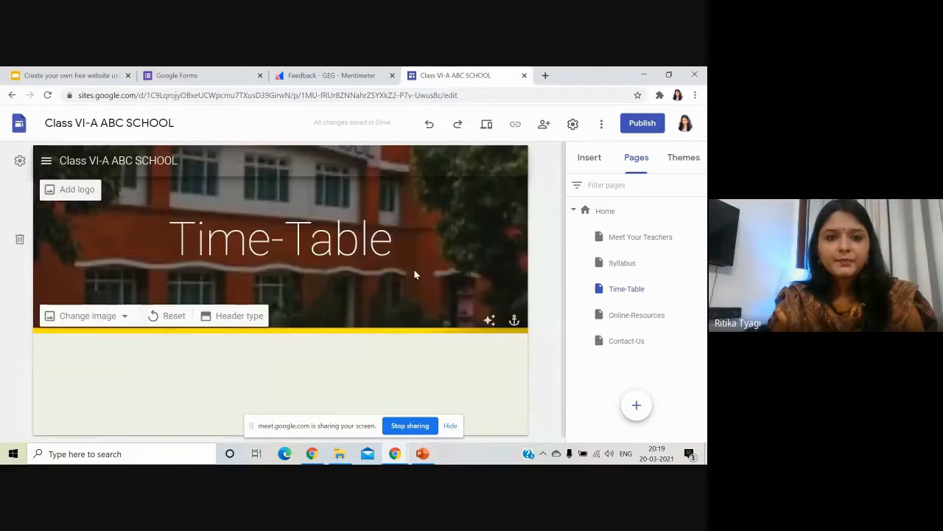
left_click(46, 162)
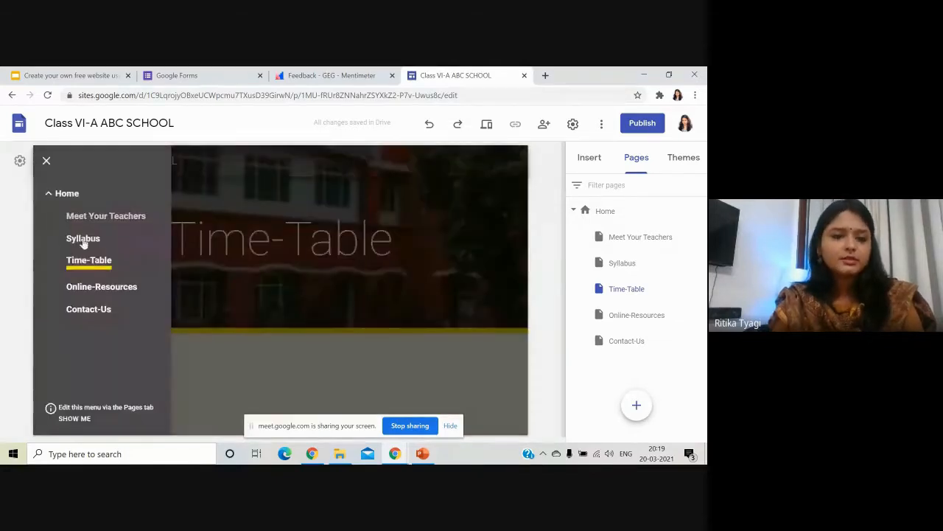
left_click(3, 313)
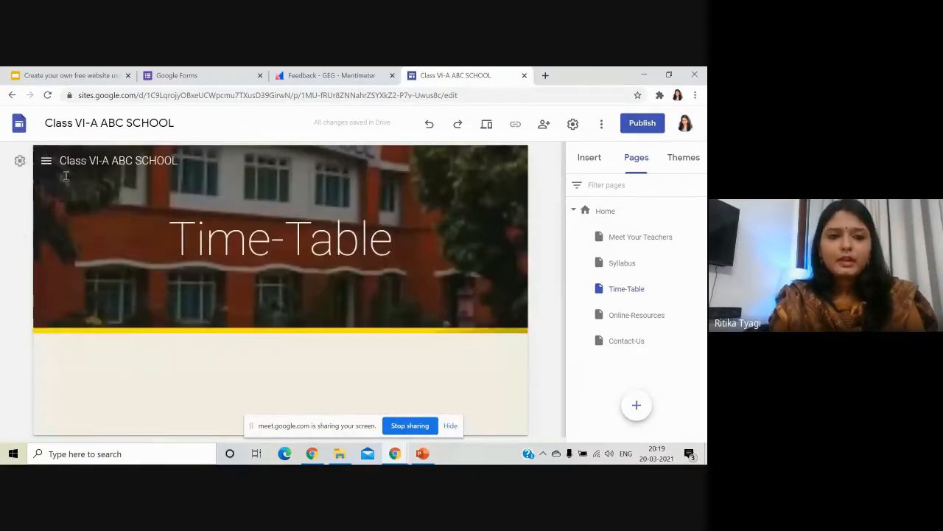
left_click(52, 166)
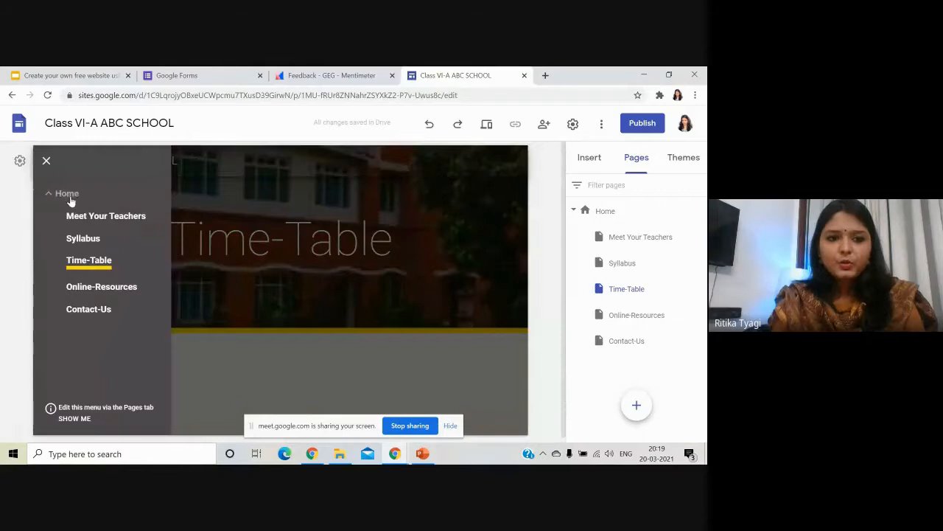
left_click(70, 196)
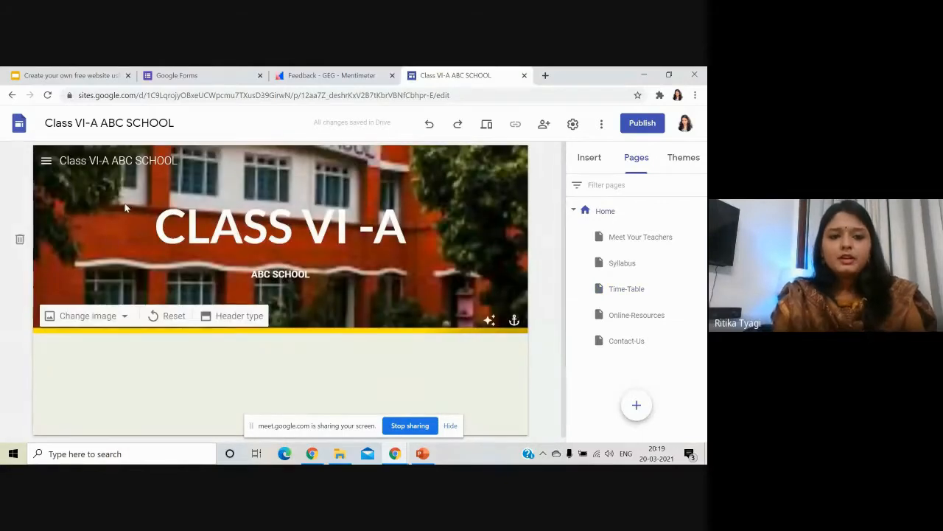
mouse_move(81, 189)
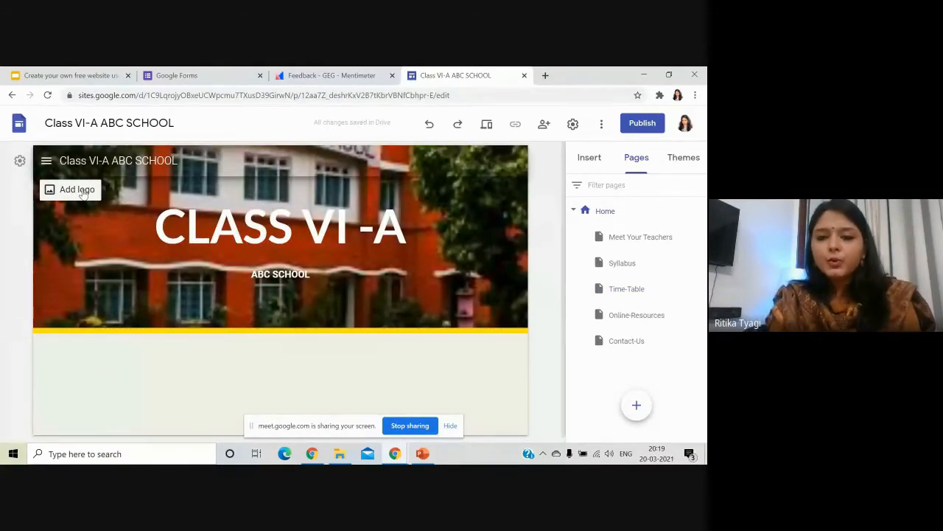
Upload IMG_0041 as the site logo.
left_click(81, 190)
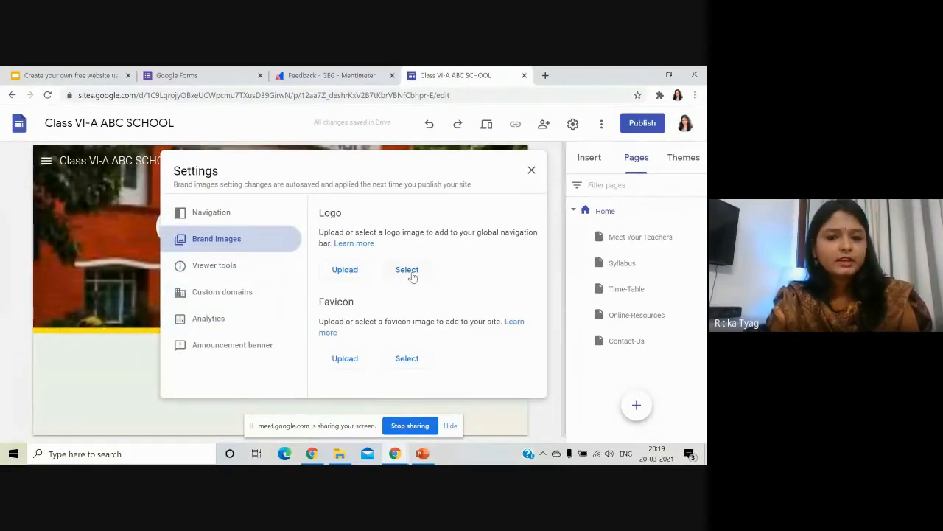
left_click(355, 269)
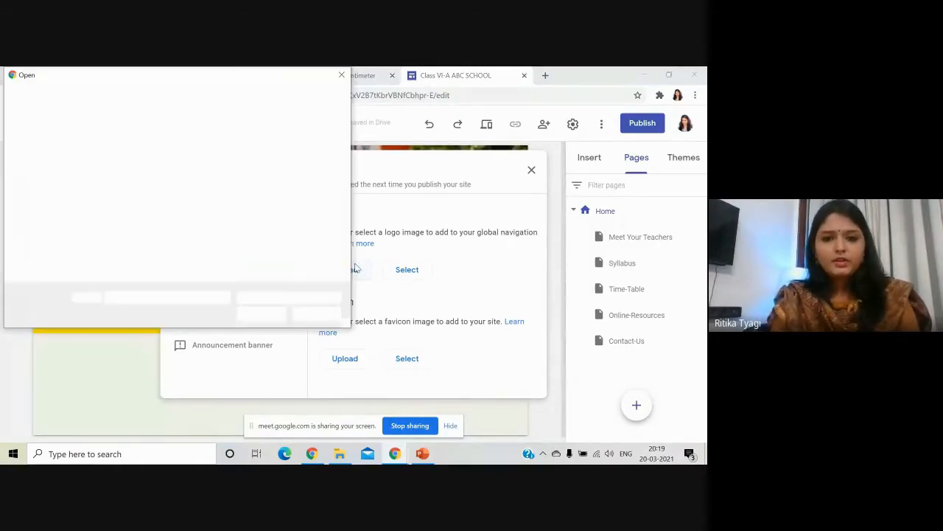
left_click(151, 173)
left_click(259, 317)
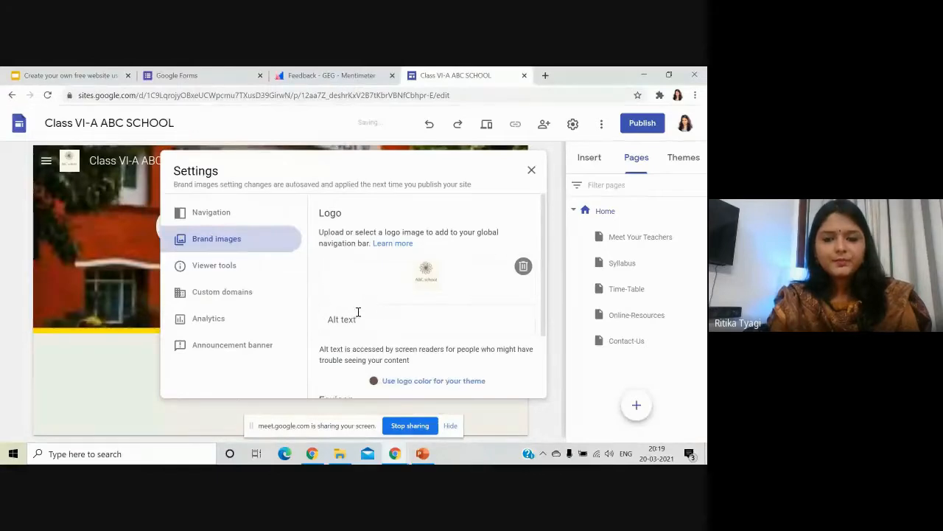
Upload an image as the site favicon and close the brand image settings.
scroll(413, 288, "down", 3)
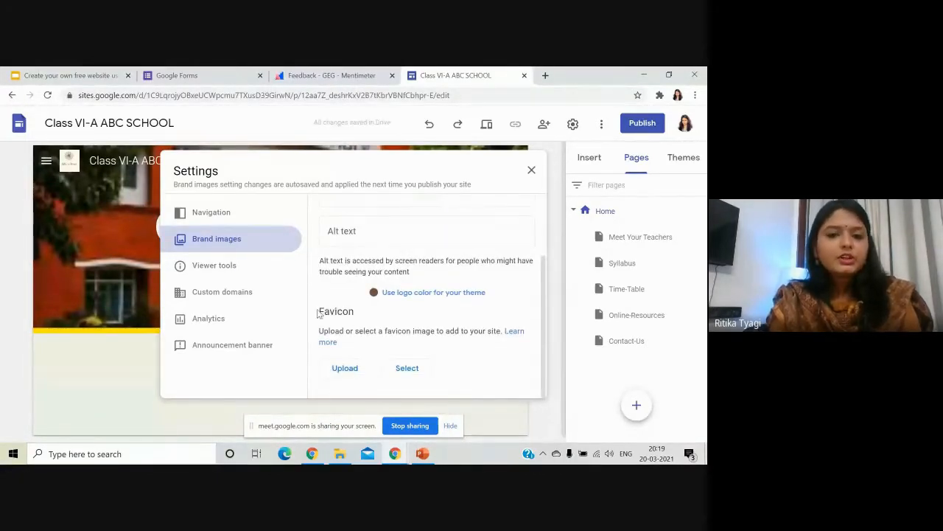
left_click_drag(319, 313, 364, 319)
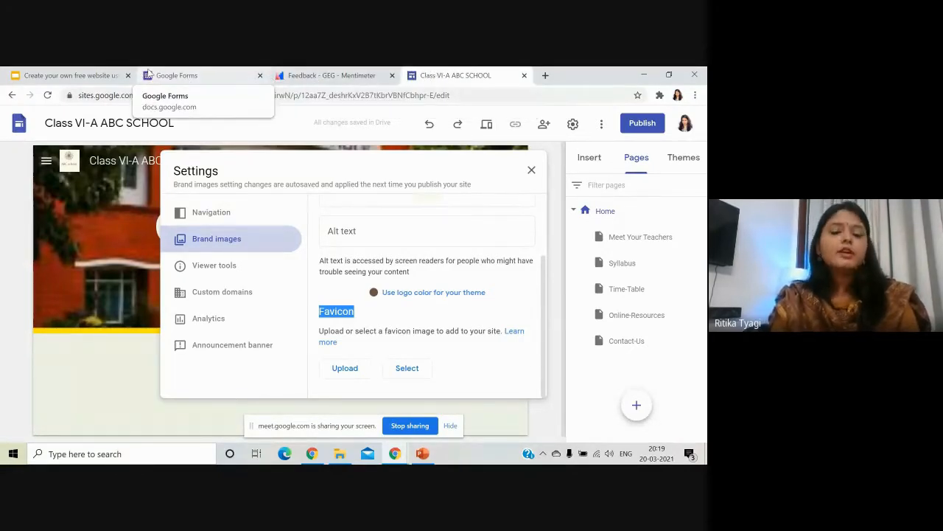
left_click(345, 368)
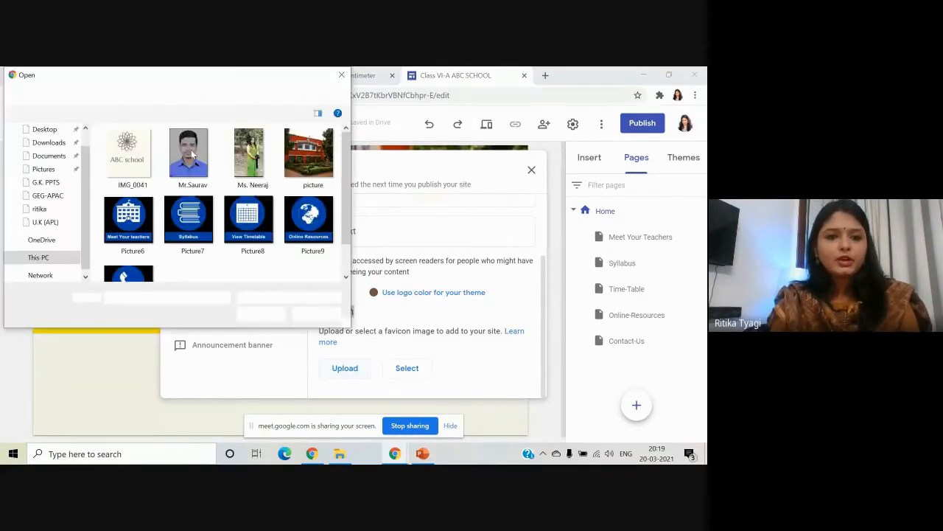
left_click(262, 314)
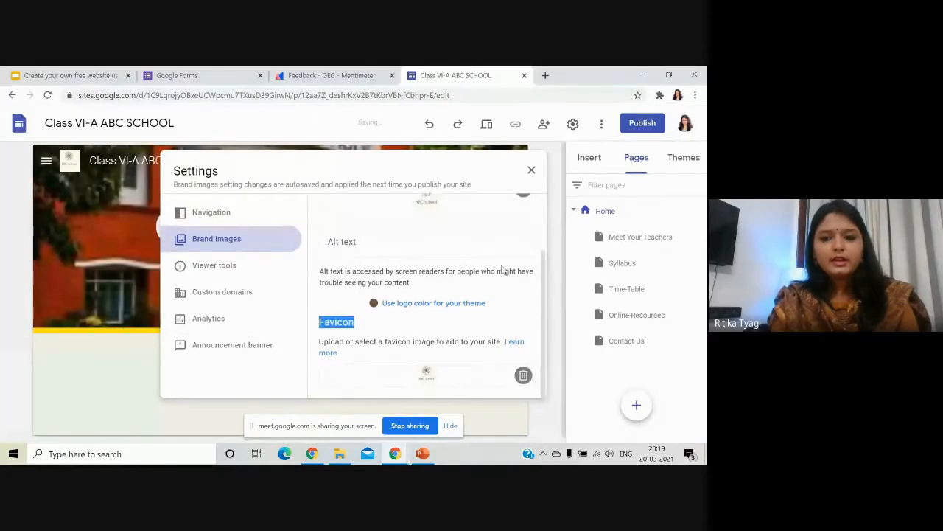
left_click(532, 170)
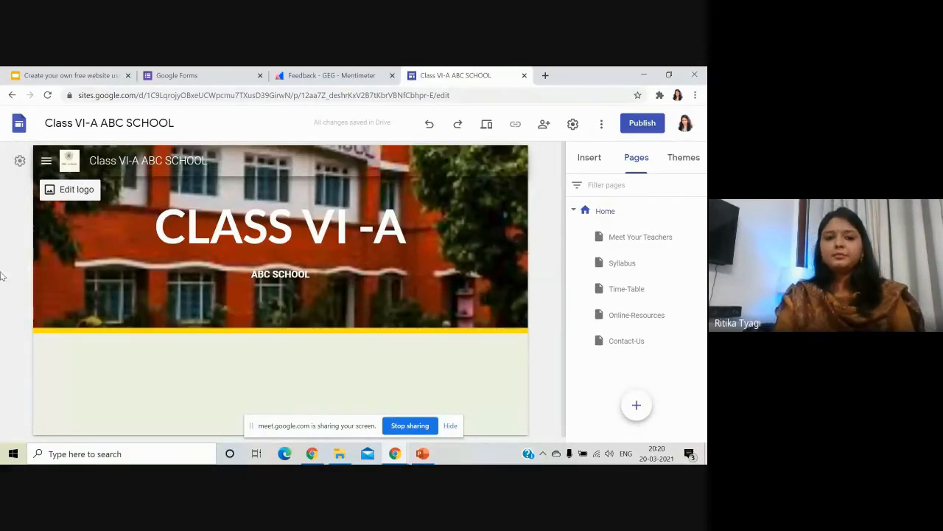
scroll(211, 298, "down", 1)
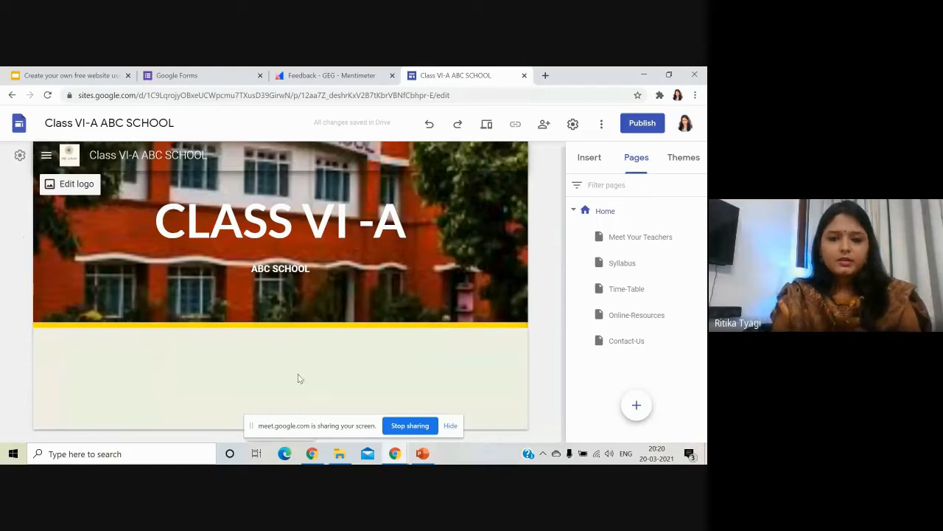
Add a text box reading 'Welcome to our Classroom' to the empty section.
double_click(261, 365)
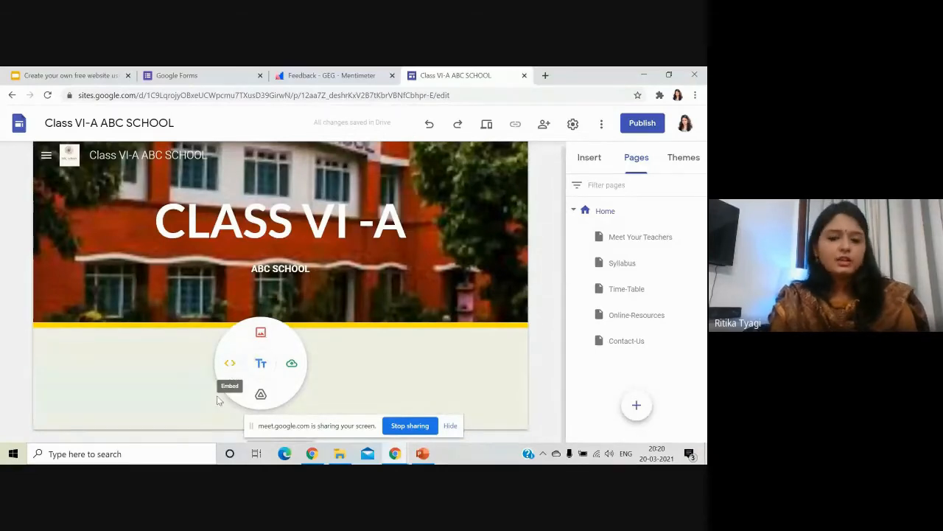
left_click(550, 370)
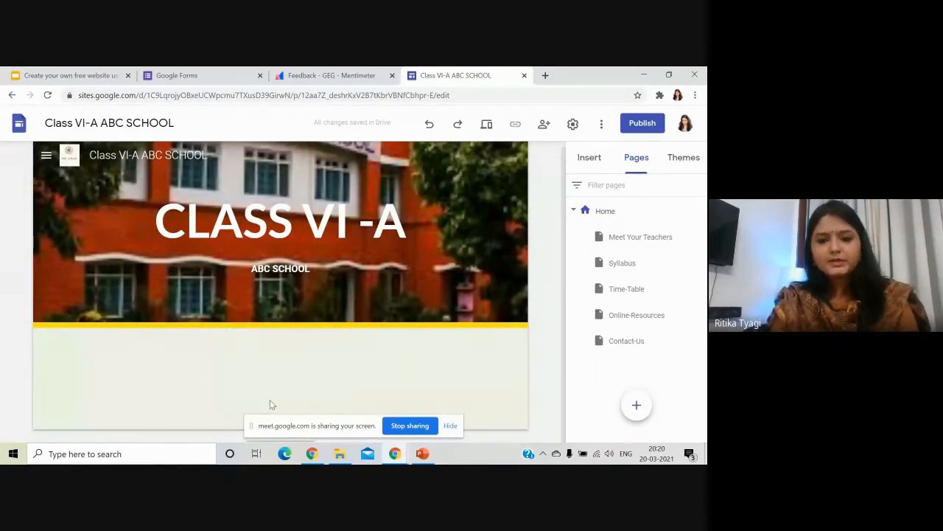
double_click(260, 364)
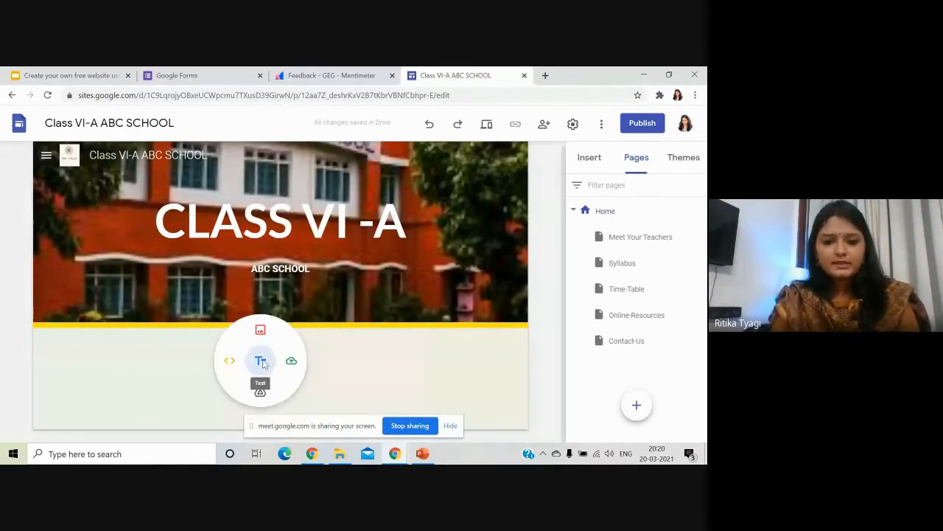
left_click(259, 359)
type("W")
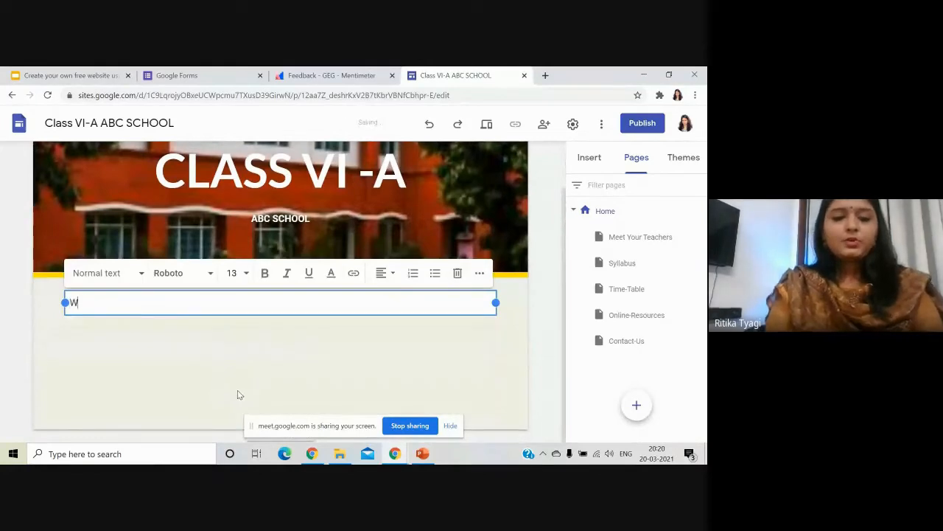
type("elcome ")
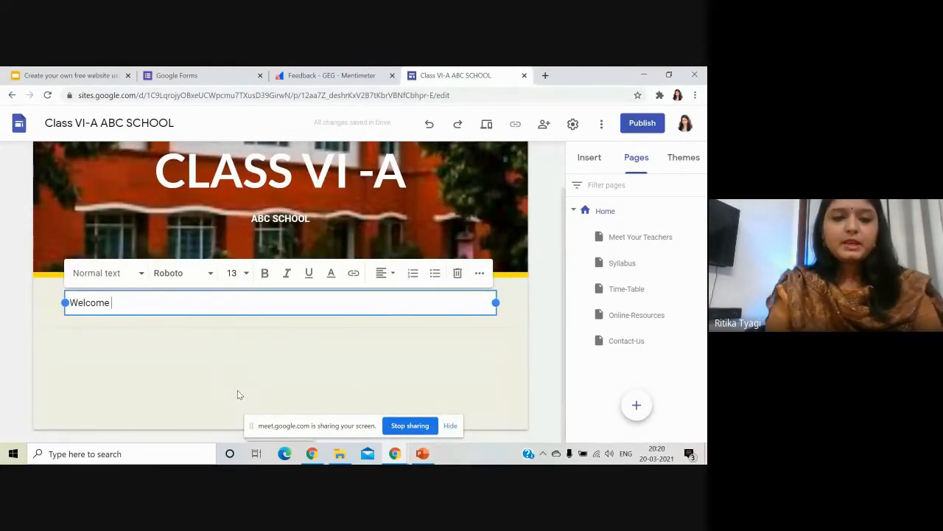
type("to ")
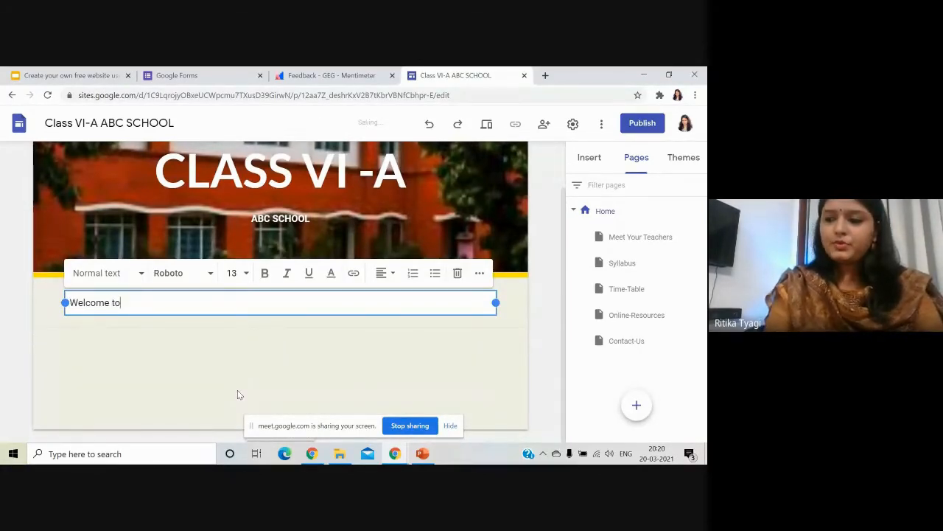
type("our ")
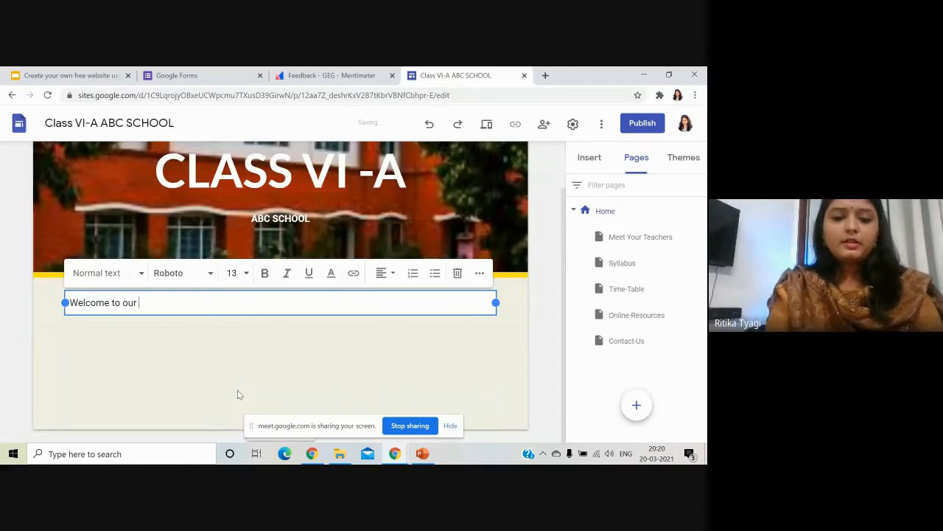
type("Classroom")
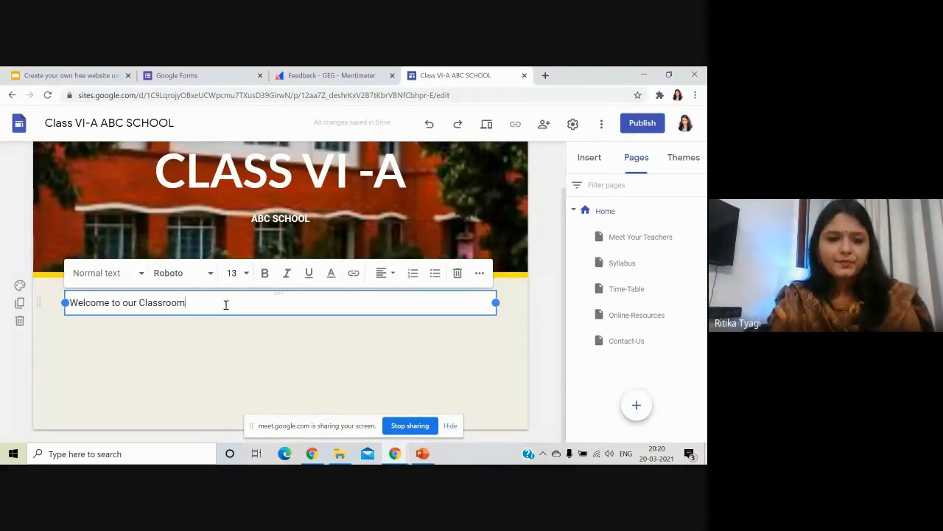
Make the welcome text bold and centre-aligned.
left_click_drag(202, 302, 67, 308)
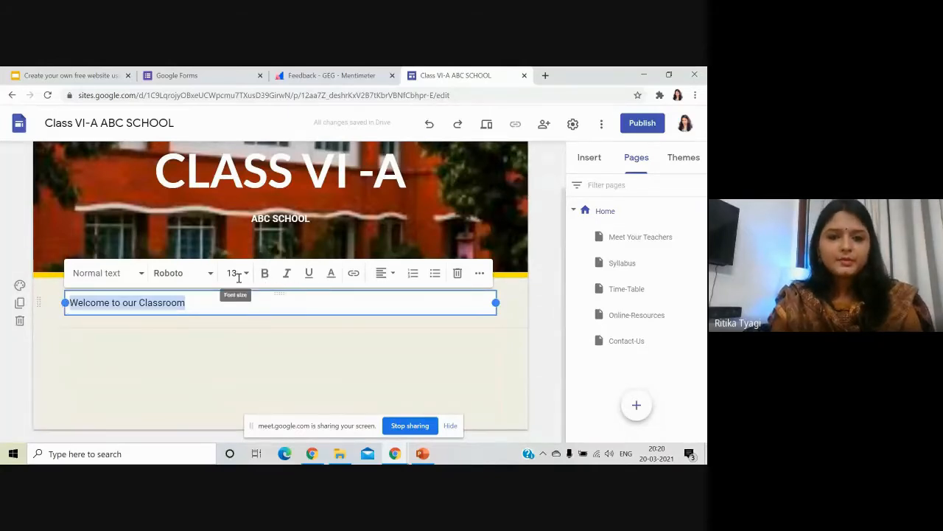
left_click(264, 273)
left_click(386, 274)
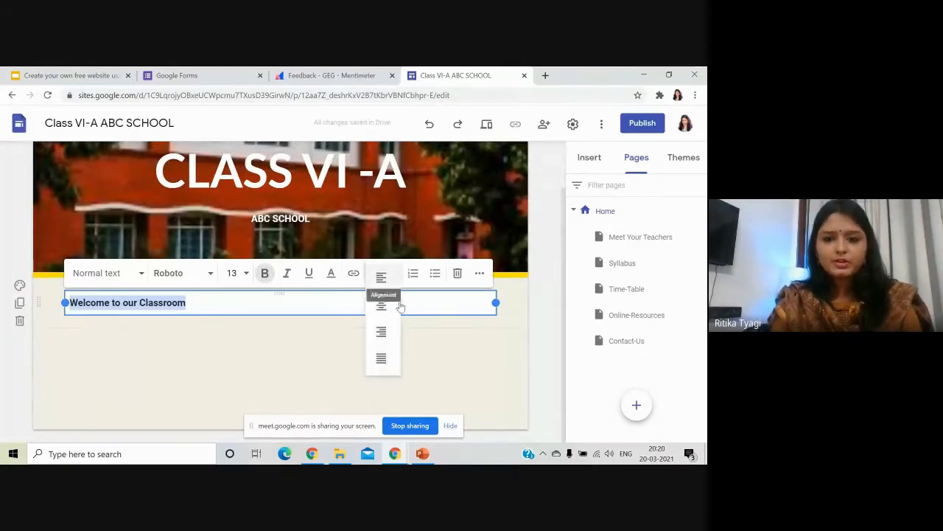
left_click(382, 305)
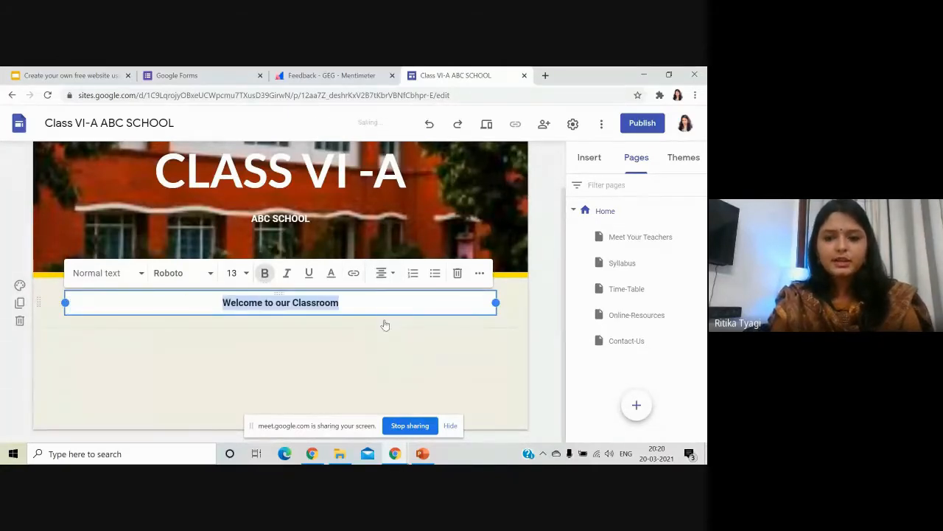
left_click(543, 332)
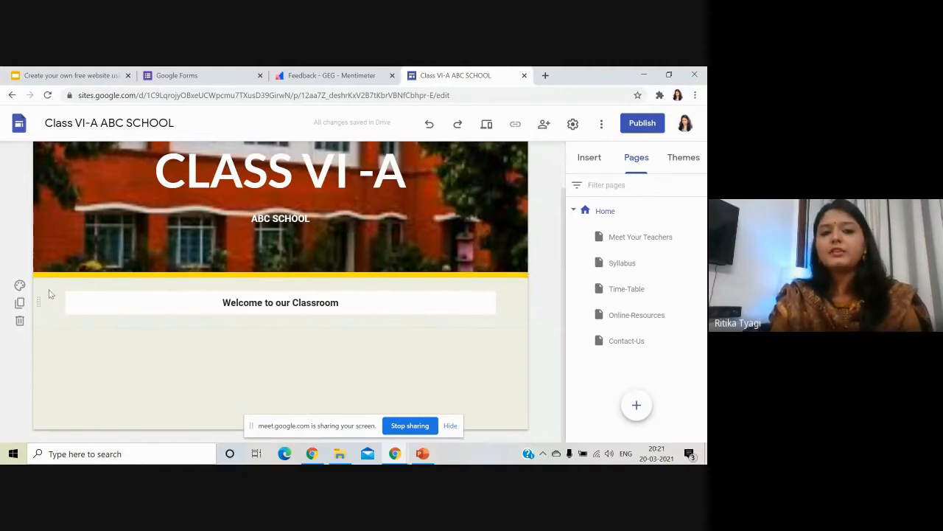
Give the welcome section the yellow Emphasis 2 background.
left_click(20, 286)
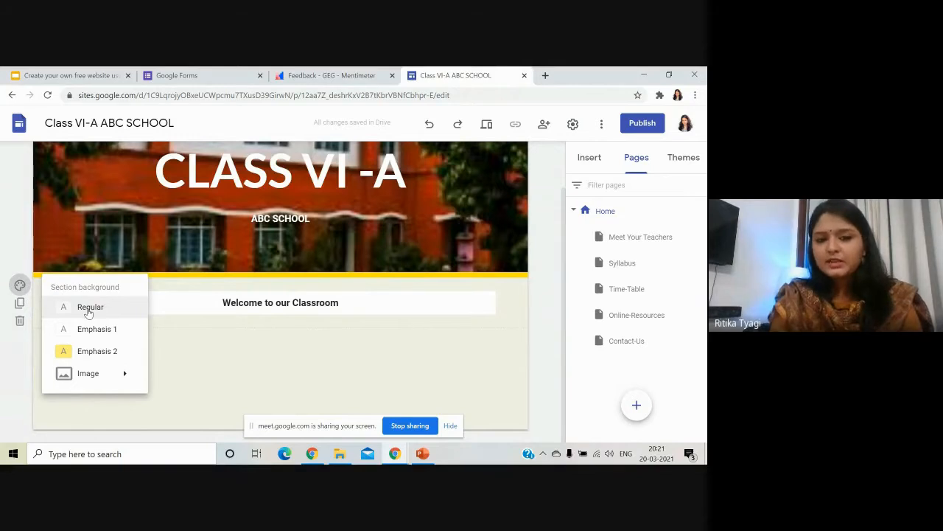
left_click(89, 312)
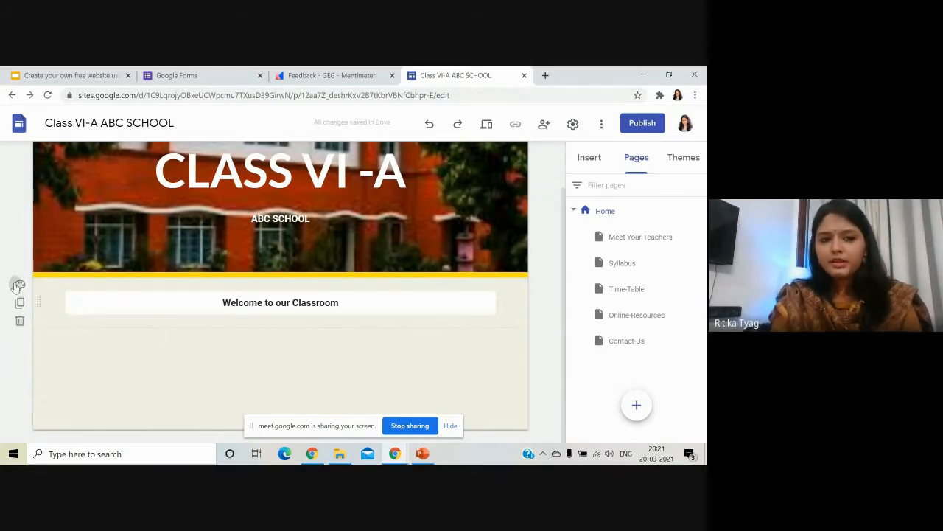
left_click(18, 285)
left_click(78, 331)
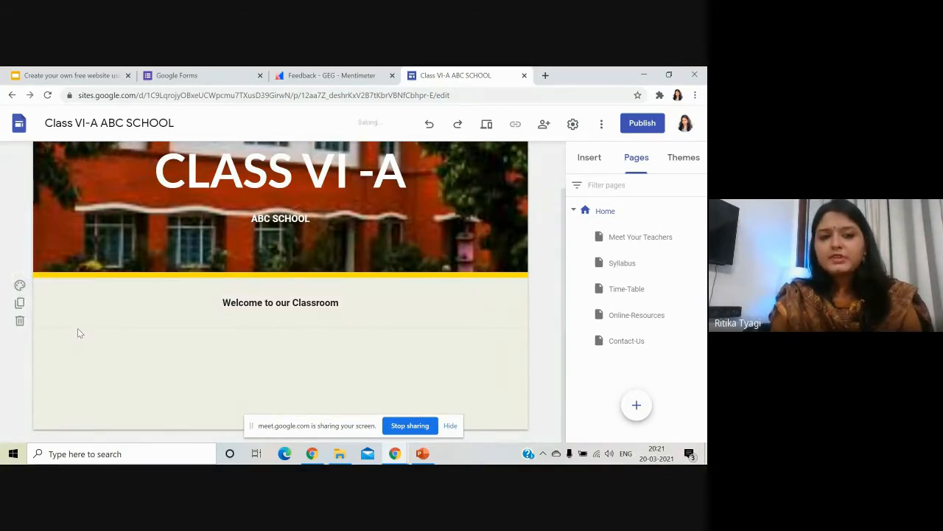
left_click(20, 285)
left_click(115, 353)
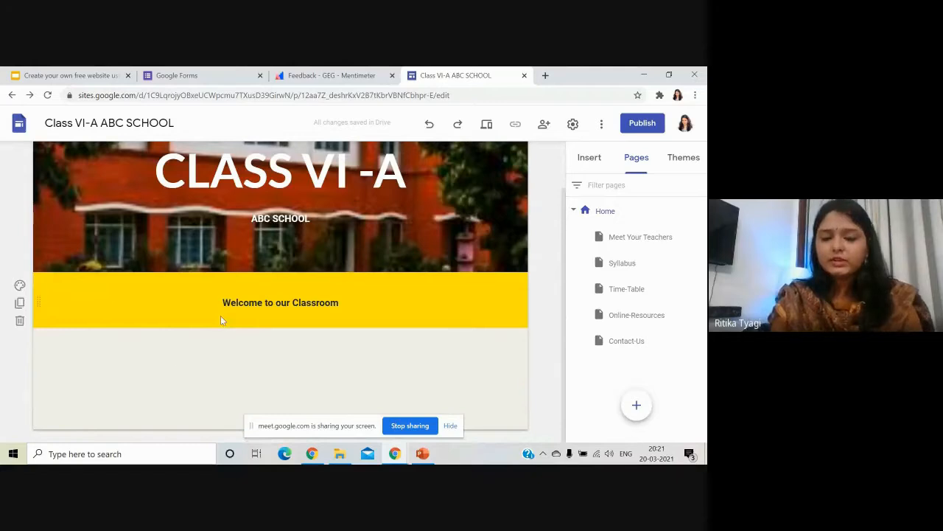
Set the 'Welcome to our Classroom' text to font size 14.
left_click(295, 299)
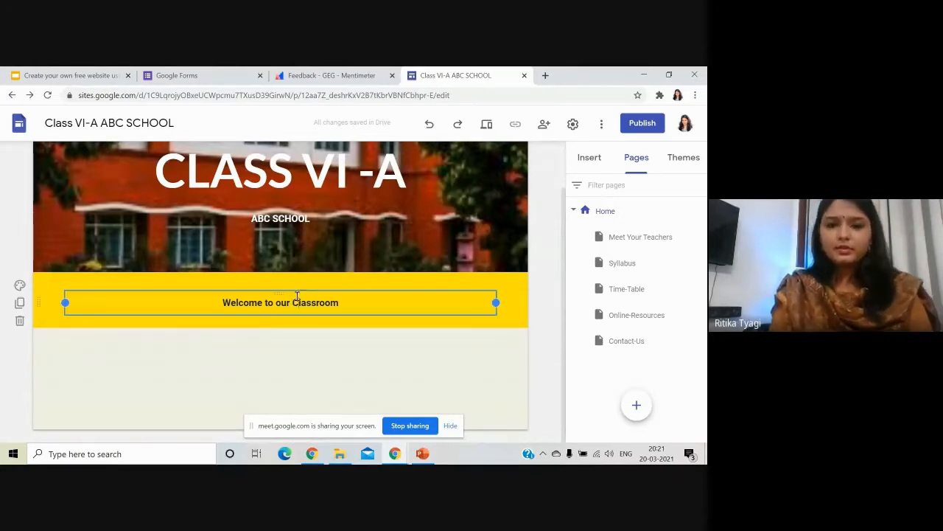
left_click_drag(358, 308, 187, 303)
left_click(247, 280)
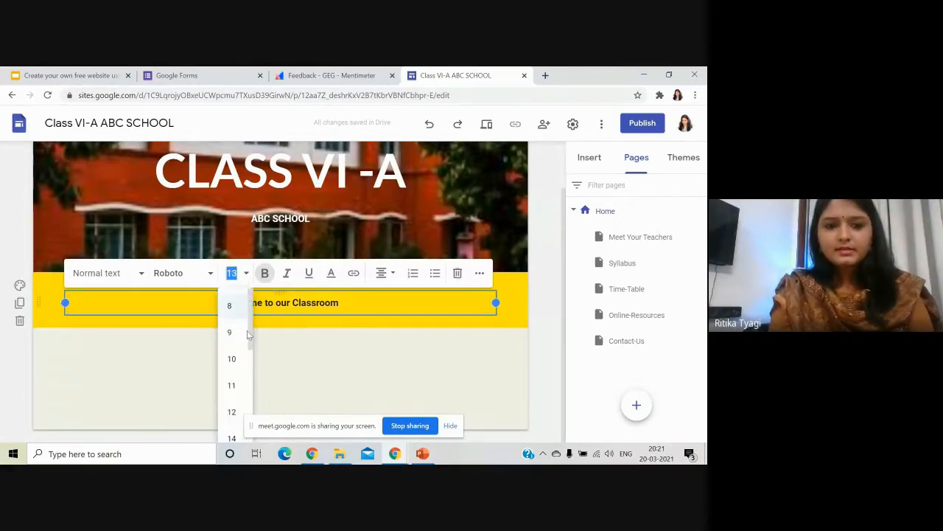
scroll(232, 390, "down", 1)
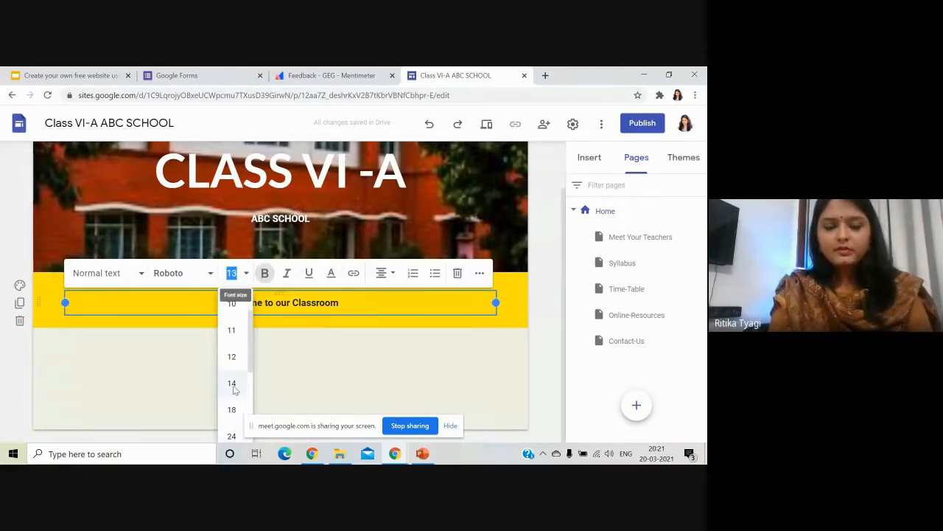
left_click(232, 383)
left_click(261, 371)
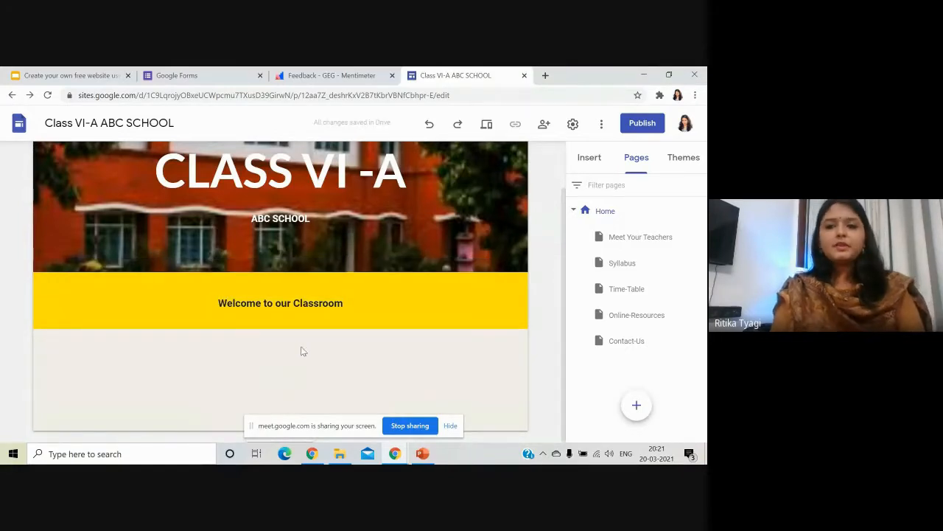
Show the Insert panel's list of page elements, browse it, and pick Button.
double_click(274, 371)
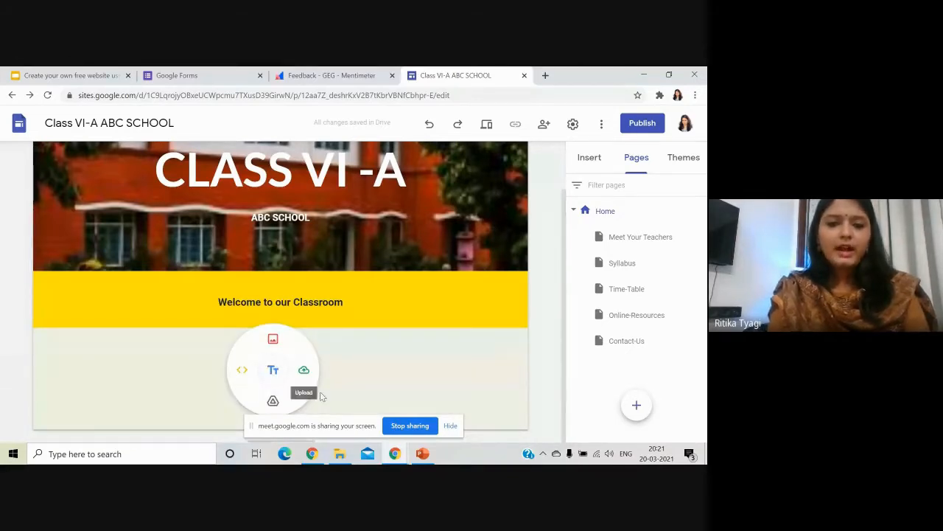
left_click(185, 368)
scroll(545, 258, "up", 2)
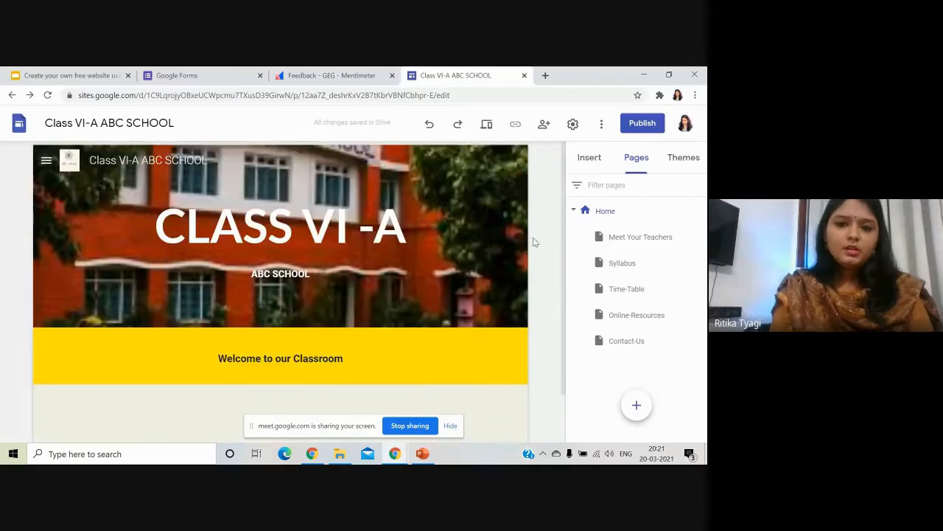
left_click(588, 161)
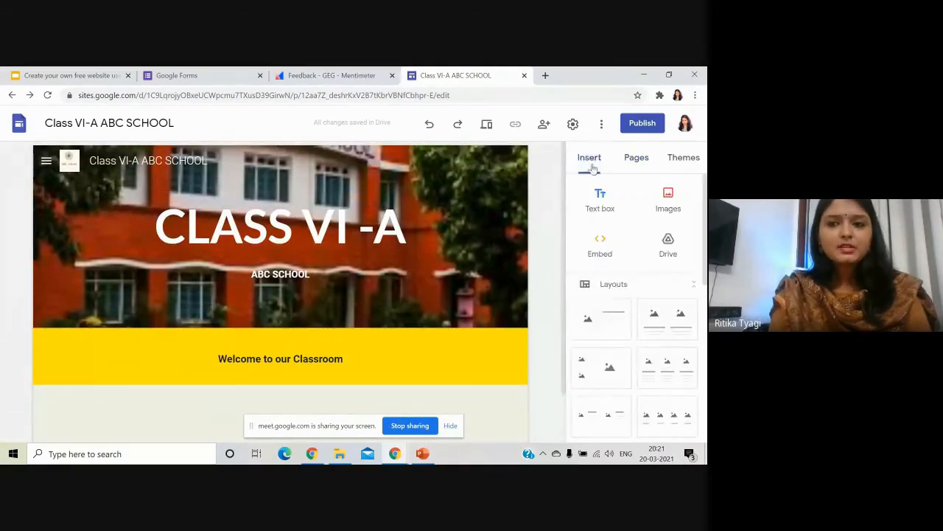
scroll(597, 317, "down", 3)
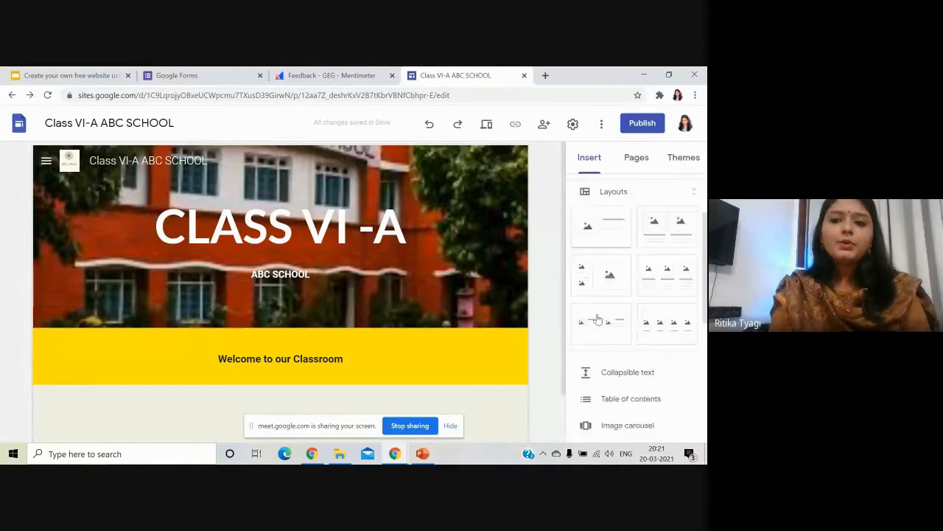
scroll(597, 322, "up", 3)
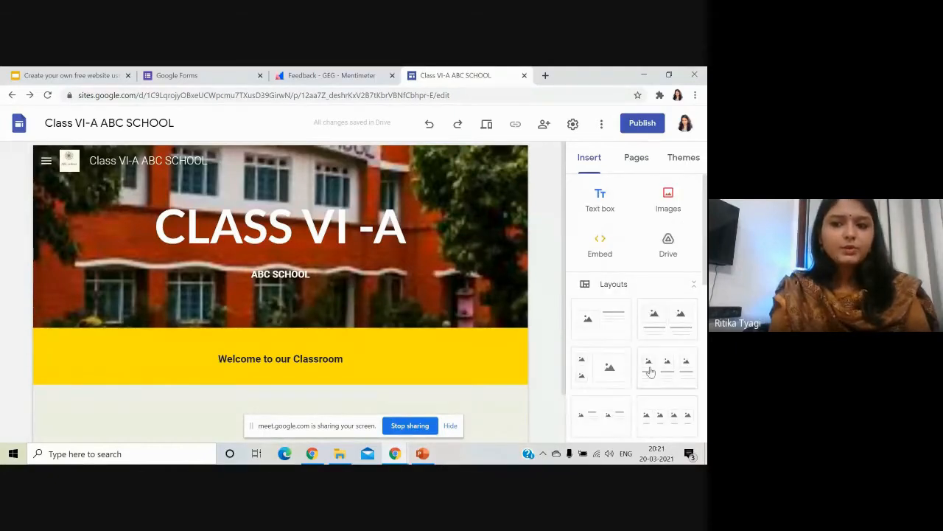
scroll(618, 276, "down", 1)
scroll(619, 331, "down", 5)
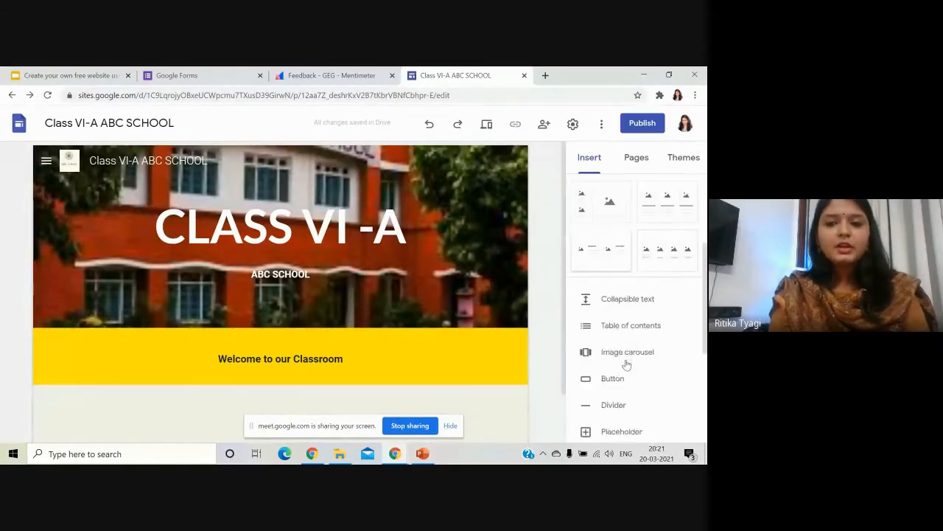
scroll(627, 232, "up", 1)
scroll(641, 295, "down", 2)
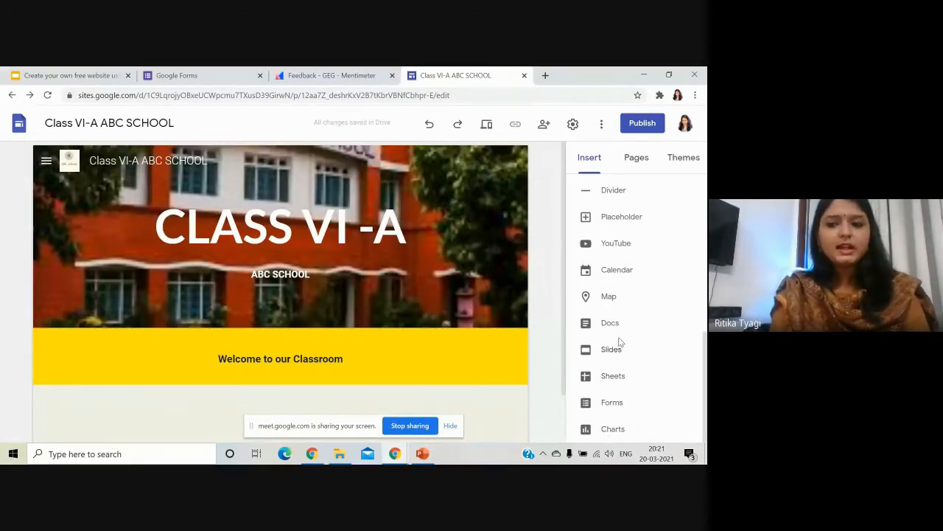
scroll(612, 306, "up", 3)
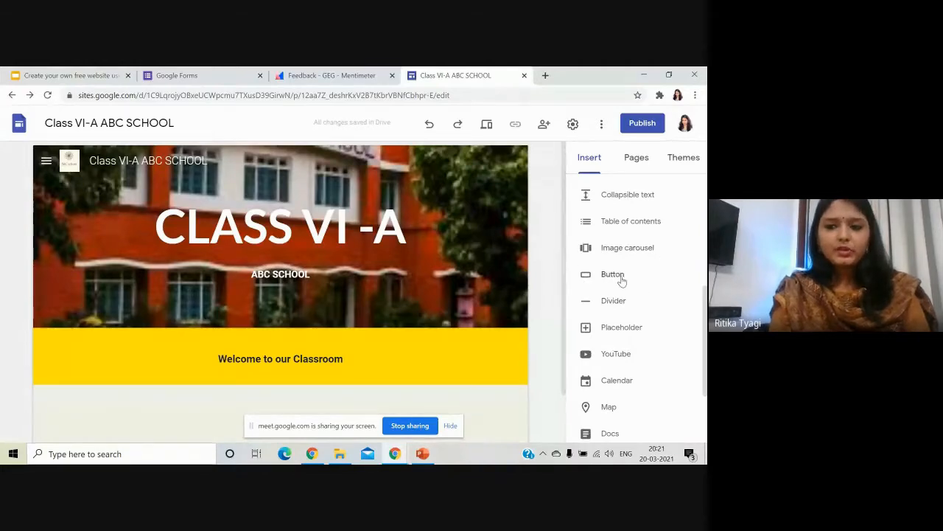
left_click(623, 276)
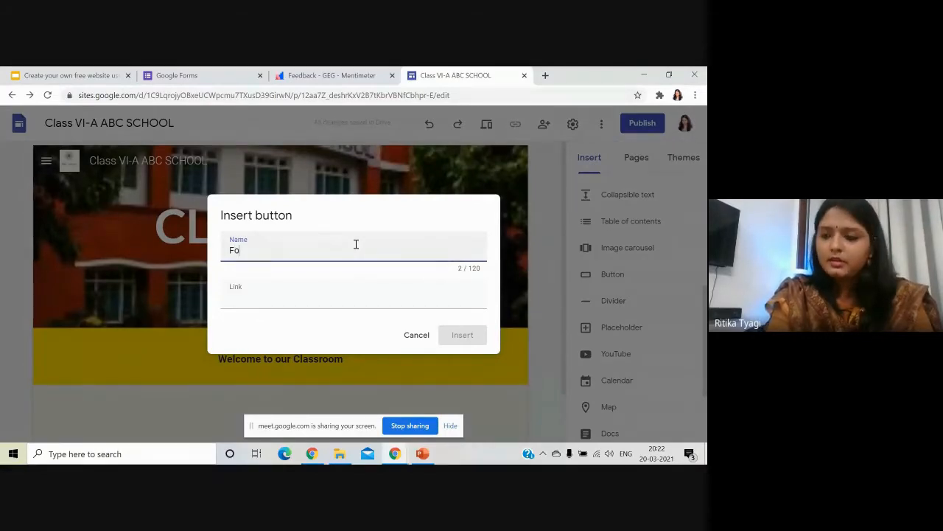
Name the button 'For any query, fill out this form', then switch to the Google Forms tab.
type("query, fill out this form")
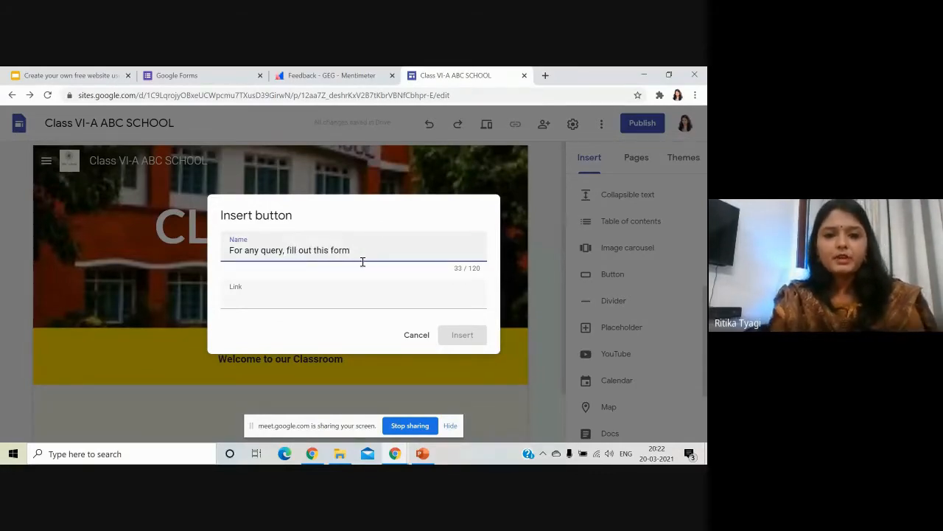
left_click(320, 301)
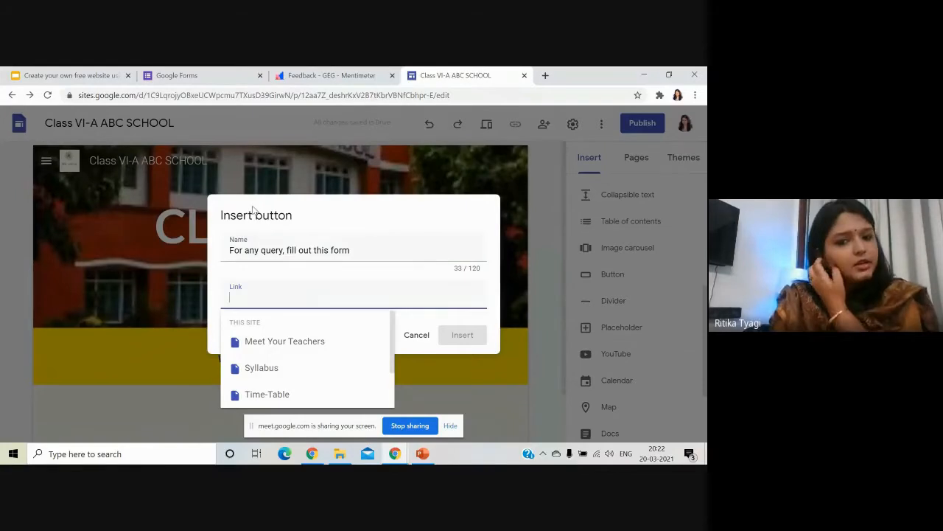
left_click(212, 73)
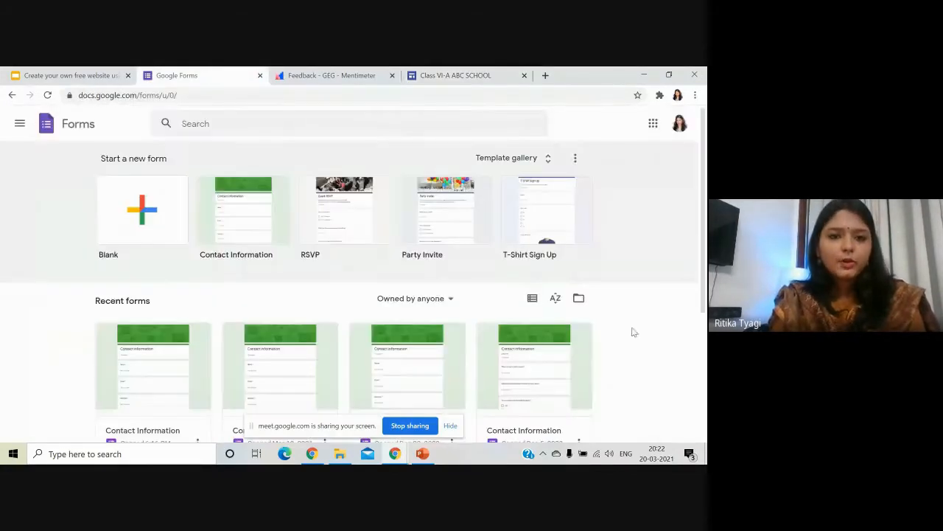
Open the recent Contact Information form and look through it.
left_click(148, 378)
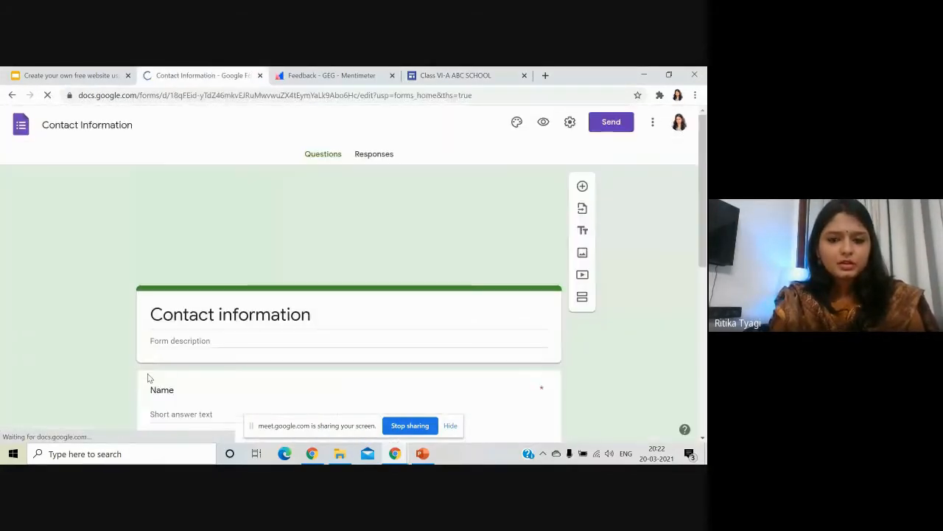
scroll(89, 370, "down", 3)
scroll(88, 368, "down", 3)
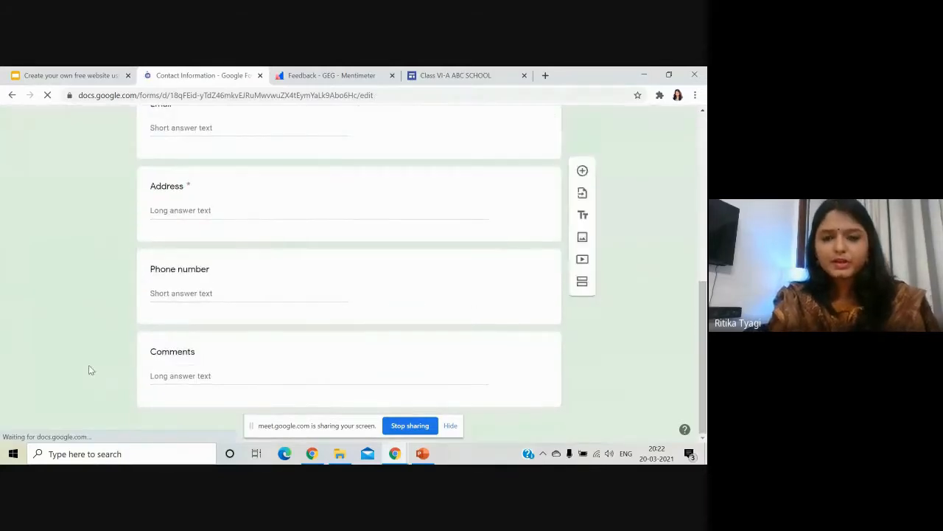
scroll(90, 367, "up", 6)
scroll(92, 367, "down", 3)
scroll(95, 369, "up", 5)
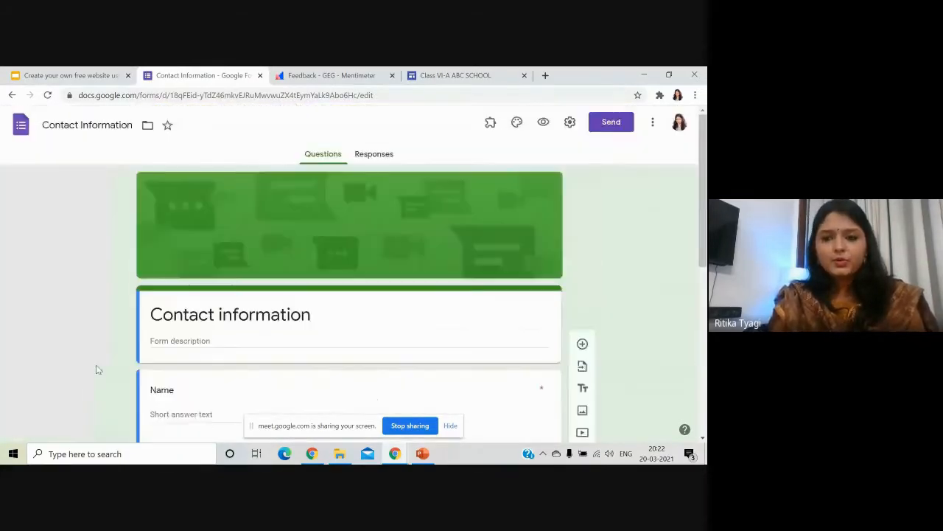
scroll(182, 325, "down", 2)
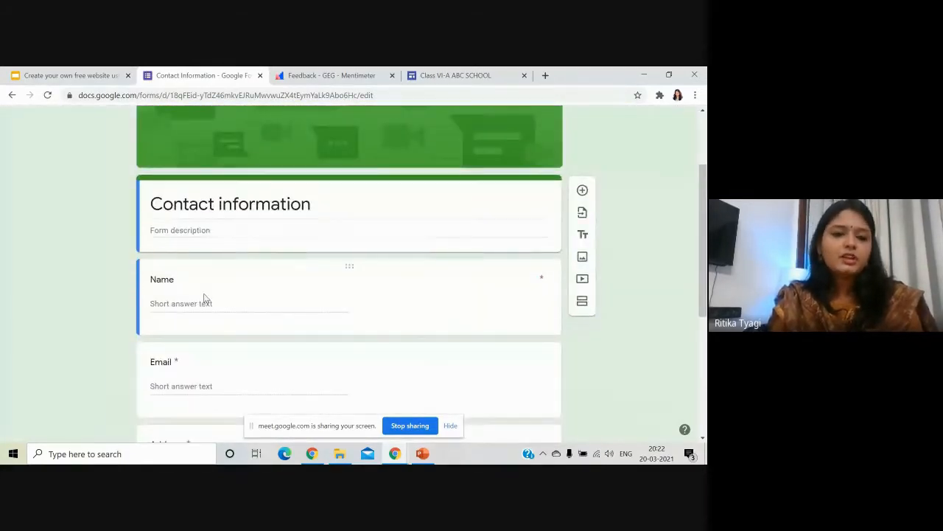
scroll(203, 308, "down", 4)
scroll(222, 295, "down", 1)
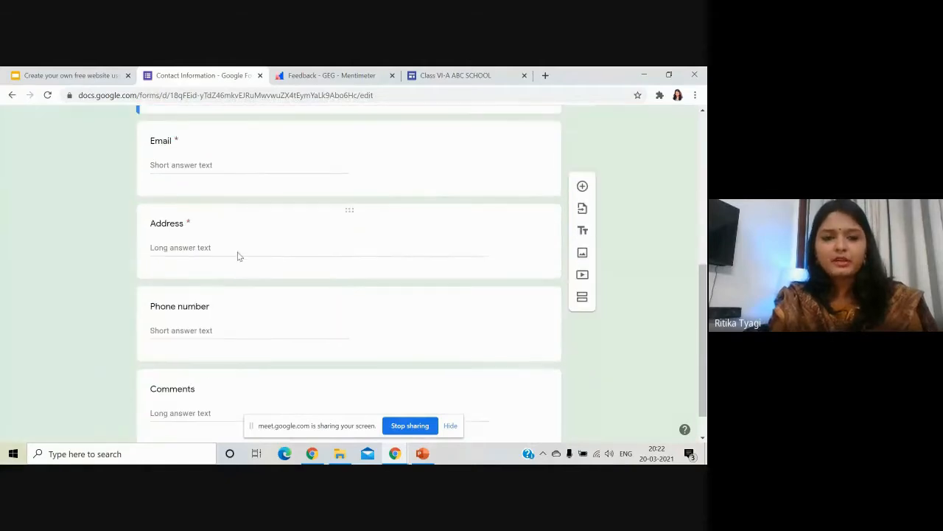
scroll(219, 336, "down", 1)
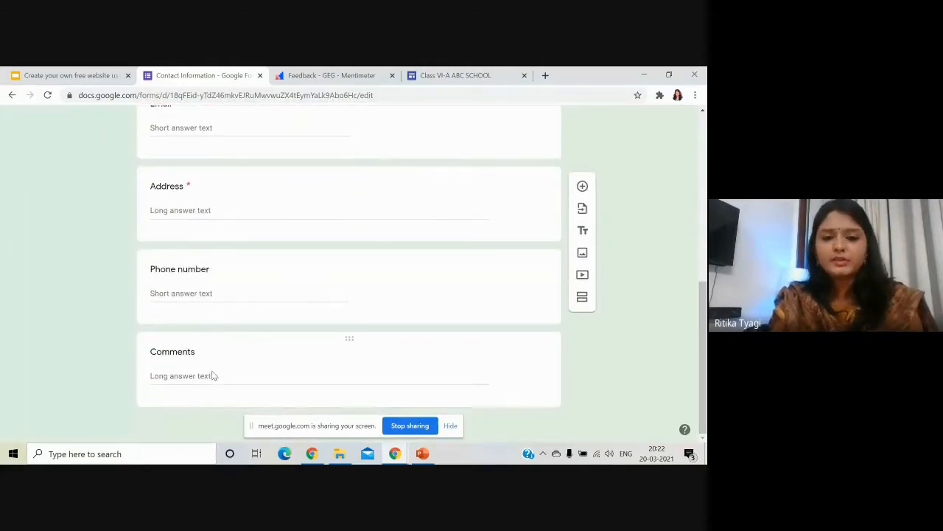
scroll(314, 335, "up", 6)
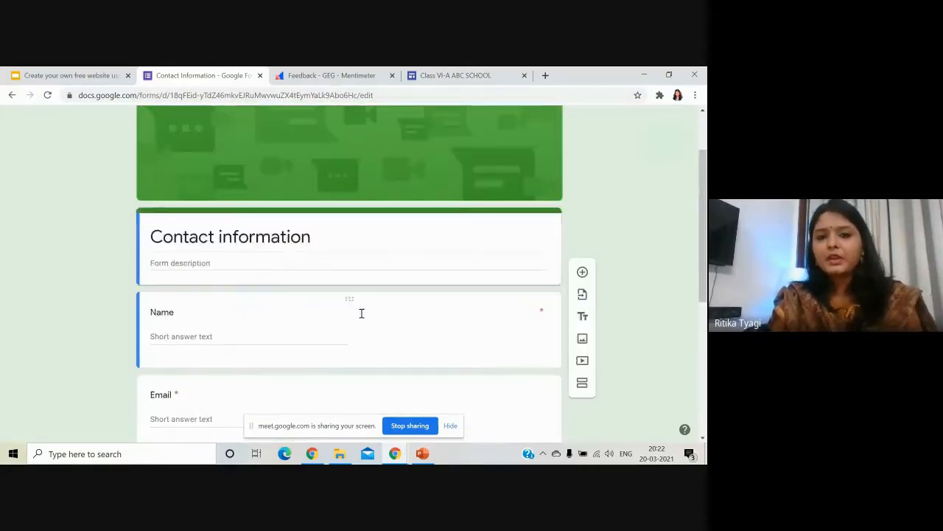
Copy the form's shortened link and return to the Google Sites tab.
left_click(609, 124)
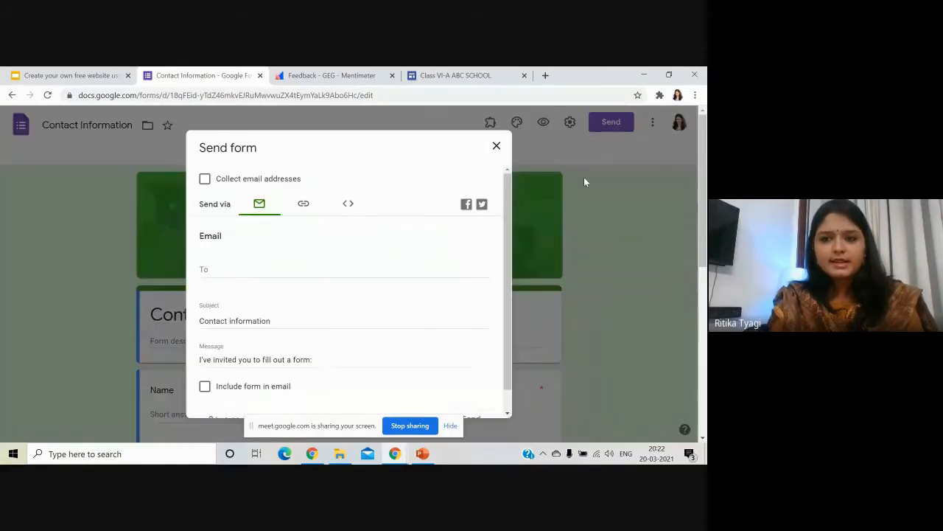
left_click(303, 205)
left_click(225, 277)
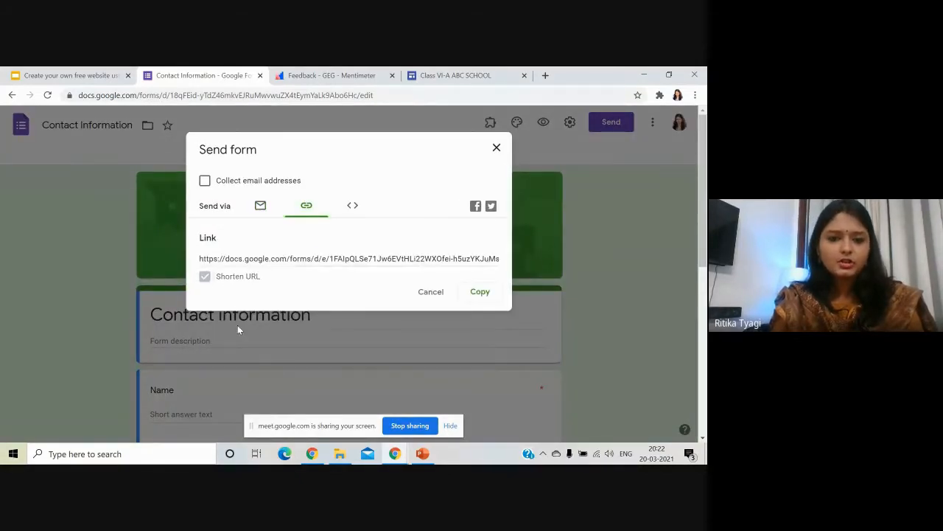
left_click(480, 294)
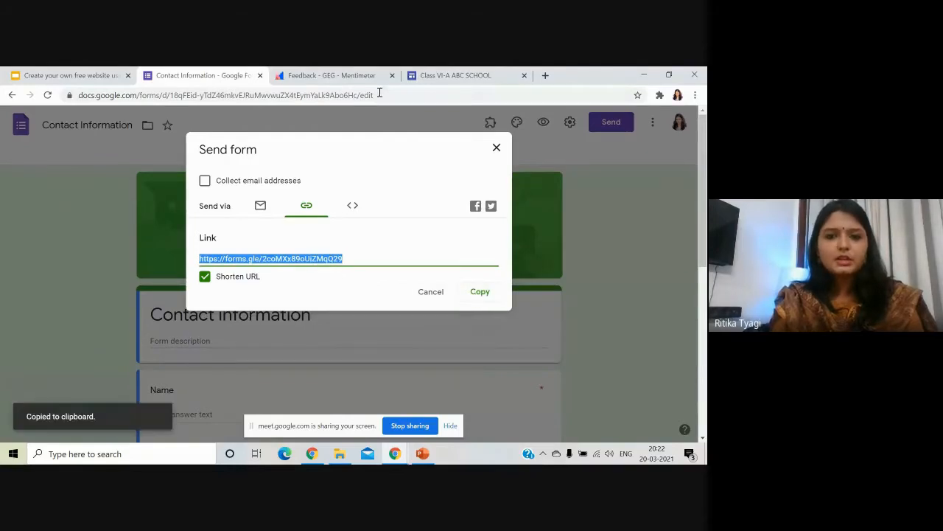
left_click(457, 75)
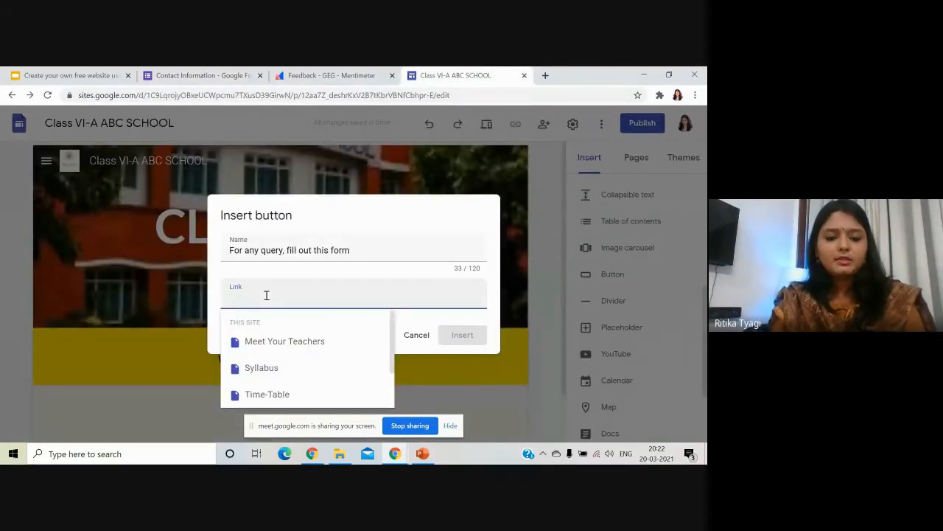
Link the button to the copied form URL, insert it, and widen it.
key("ctrl+v")
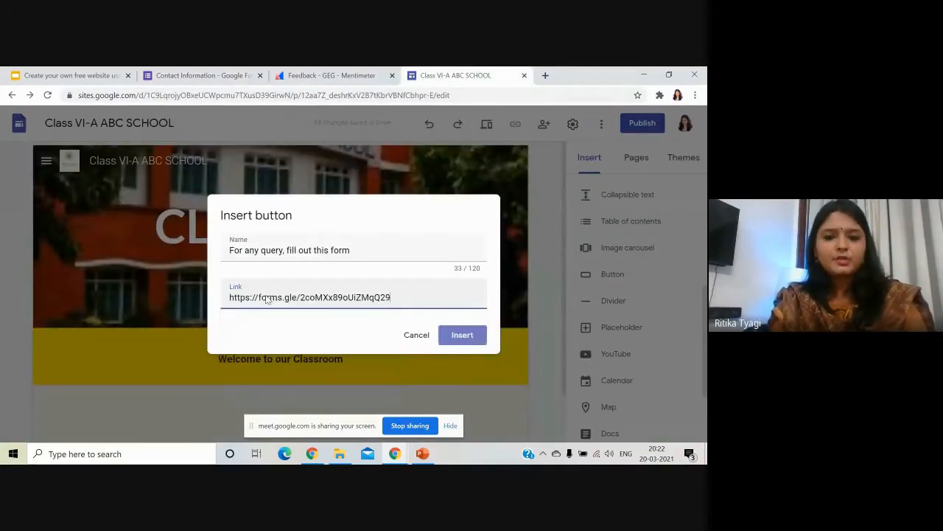
left_click(463, 336)
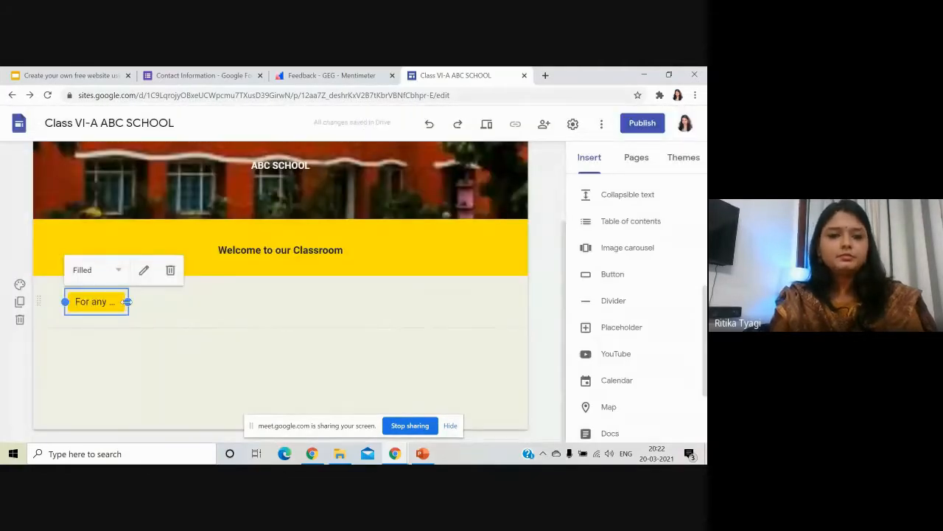
left_click_drag(144, 302, 228, 303)
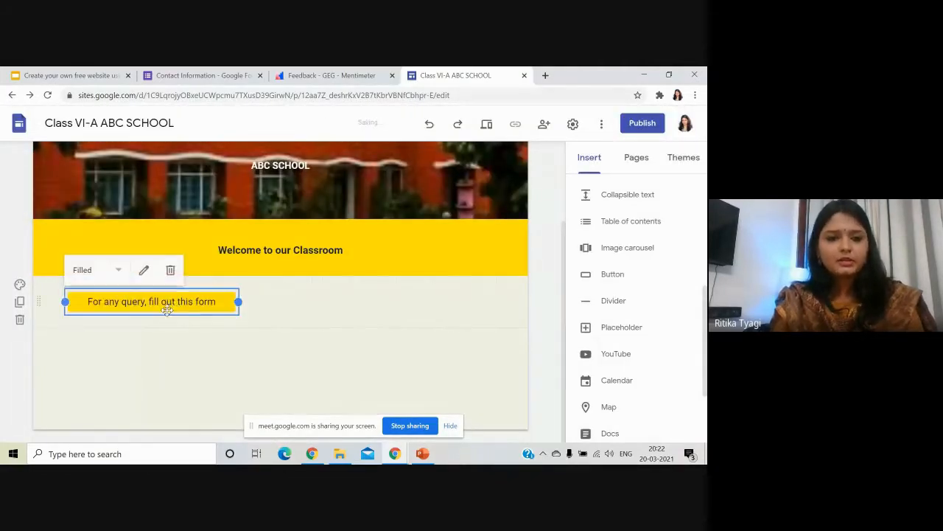
Move the button to the page centre and widen it so the full label fits.
left_click_drag(158, 298, 285, 299)
left_click(341, 304)
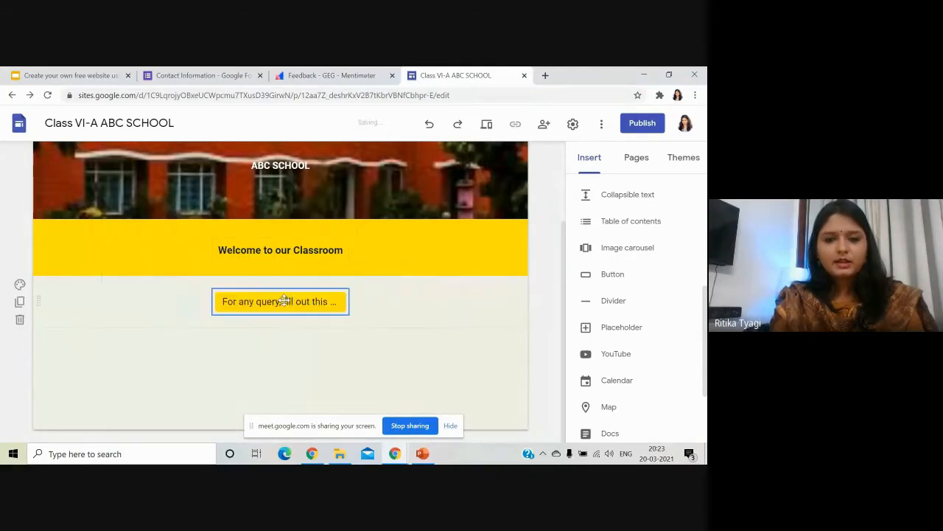
left_click(342, 301)
left_click_drag(354, 308, 387, 302)
left_click(430, 320)
scroll(429, 317, "up", 3)
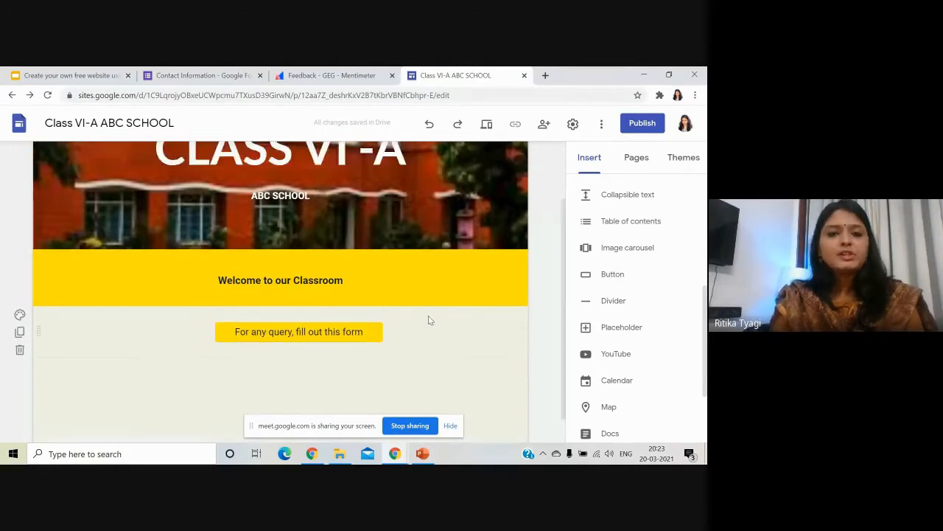
Preview the site at tablet and then phone width.
left_click(486, 127)
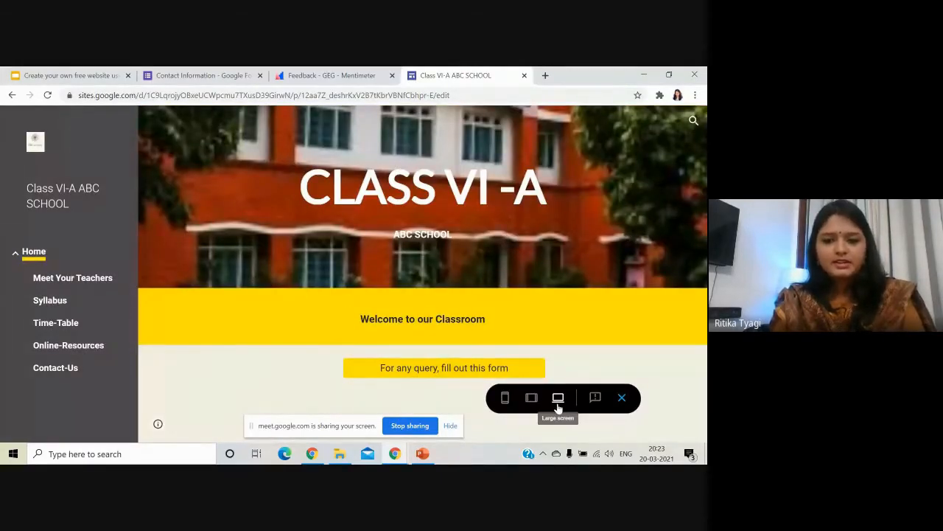
left_click(531, 400)
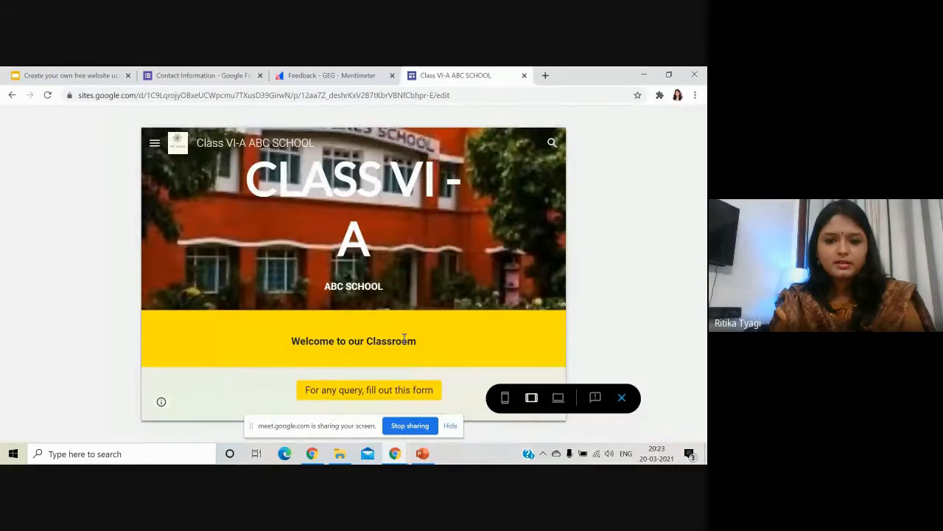
left_click(507, 400)
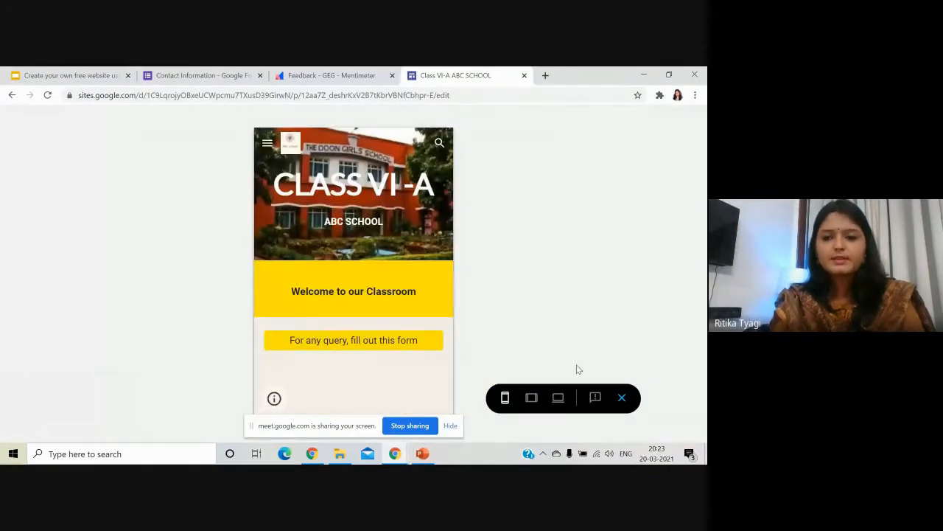
Open the linked form from the button, scroll through it, and close its tab.
left_click(381, 350)
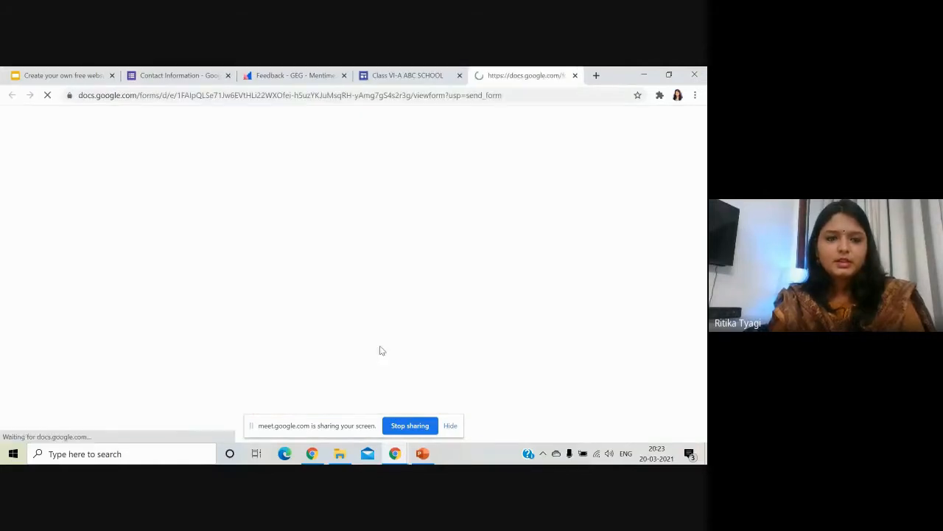
scroll(381, 350, "down", 5)
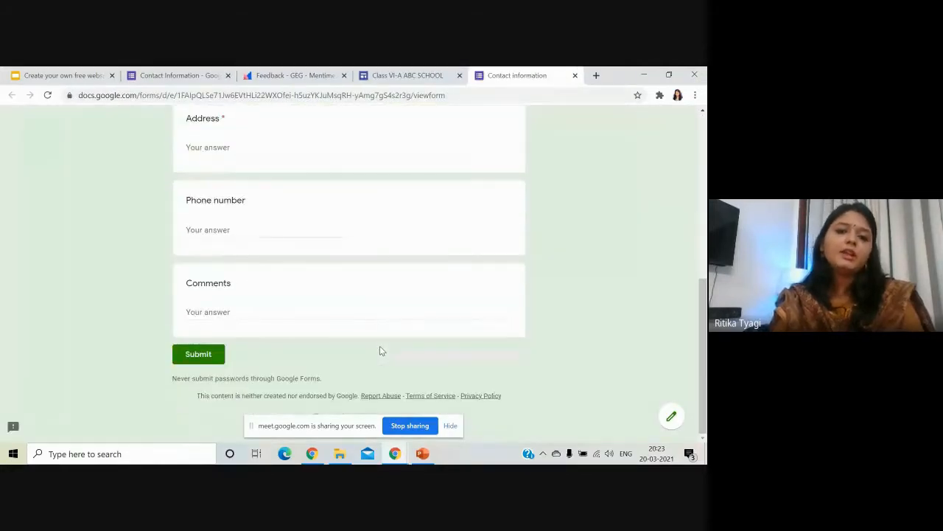
scroll(380, 350, "up", 5)
scroll(381, 351, "down", 5)
scroll(380, 350, "up", 5)
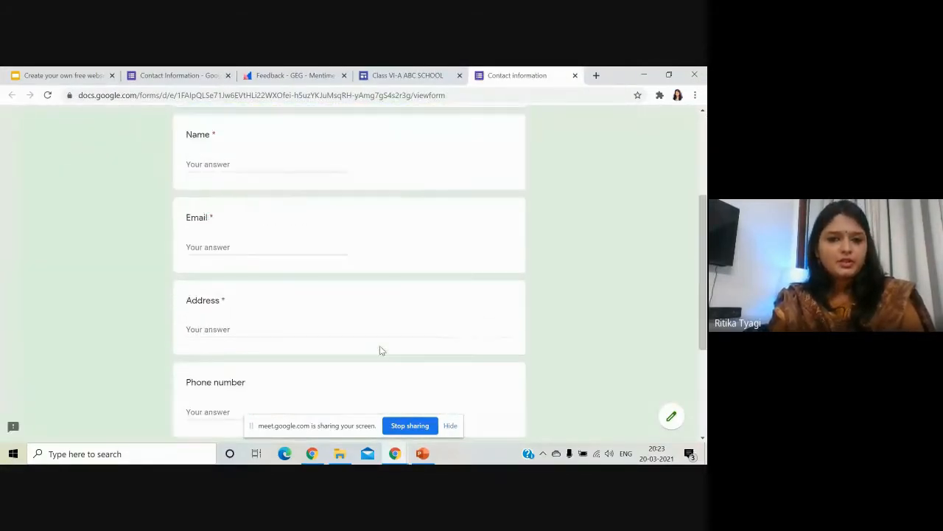
left_click(576, 76)
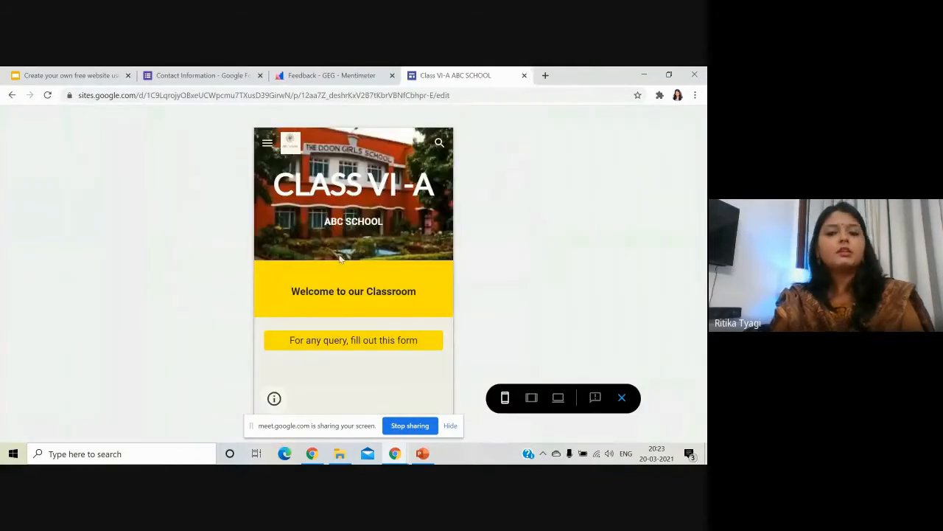
Exit preview and drag the form button to re-centre it beneath the welcome section.
left_click(621, 398)
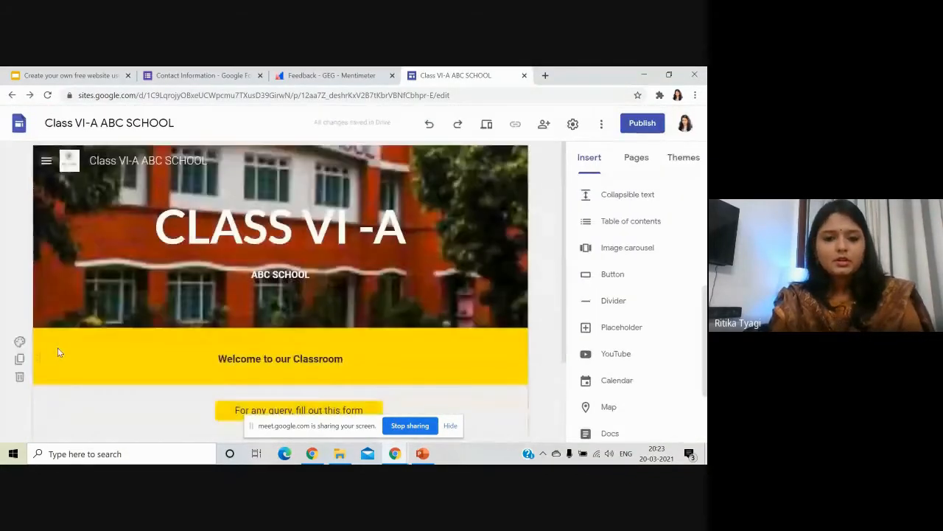
scroll(59, 352, "down", 2)
left_click(279, 299)
mouse_move(277, 306)
left_mouse_down()
mouse_move(293, 302)
mouse_move(269, 300)
left_mouse_up()
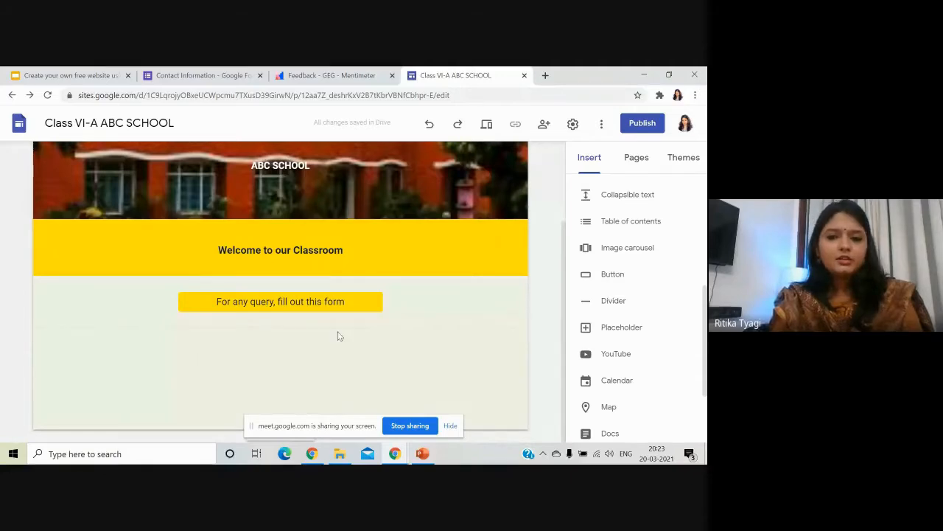
Add a four-column image card layout below the yellow query-form button.
left_click(589, 165)
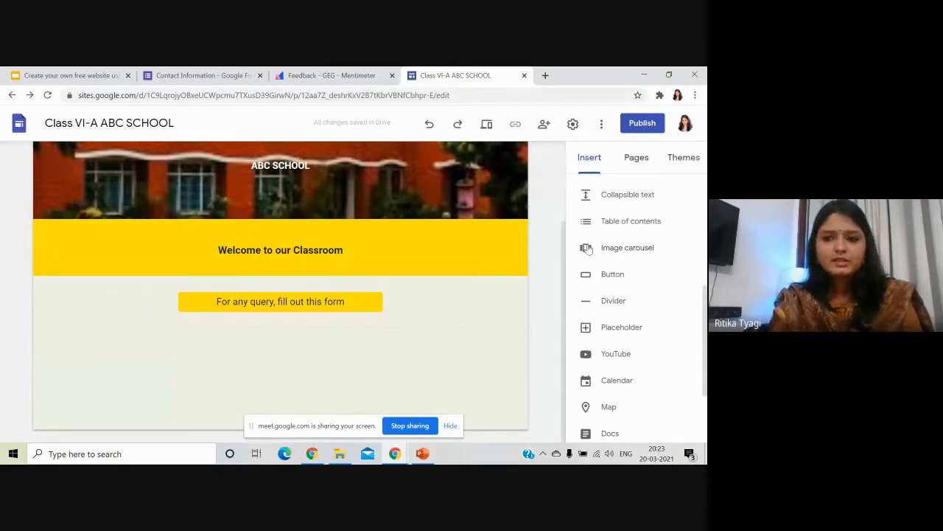
scroll(628, 296, "down", 2)
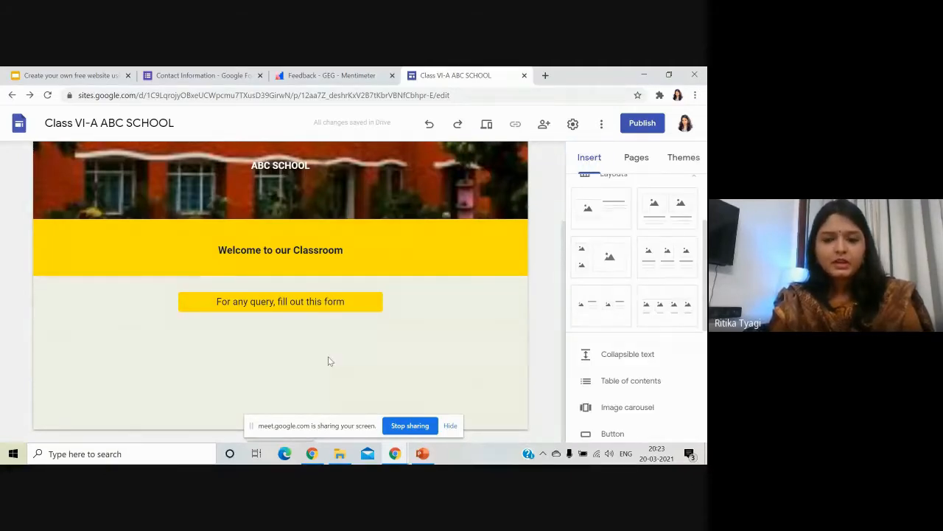
scroll(638, 278, "up", 1)
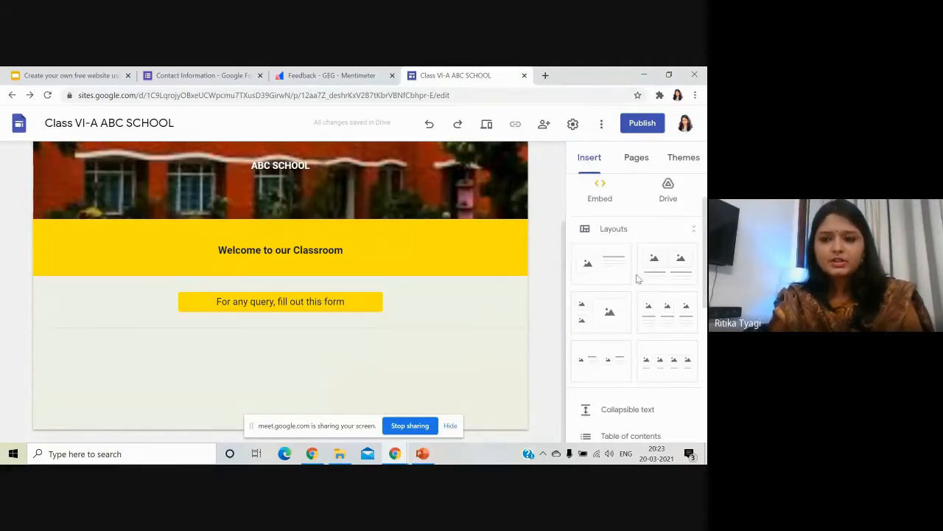
left_click(659, 361)
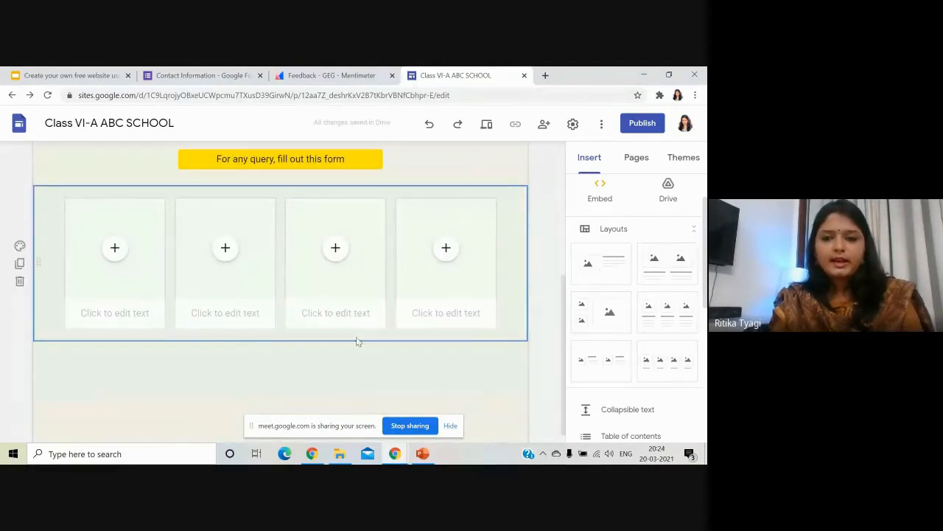
left_click(546, 304)
Switch from Chrome to the blank PowerPoint presentation Presentation1.
scroll(73, 323, "up", 1)
scroll(73, 322, "up", 2)
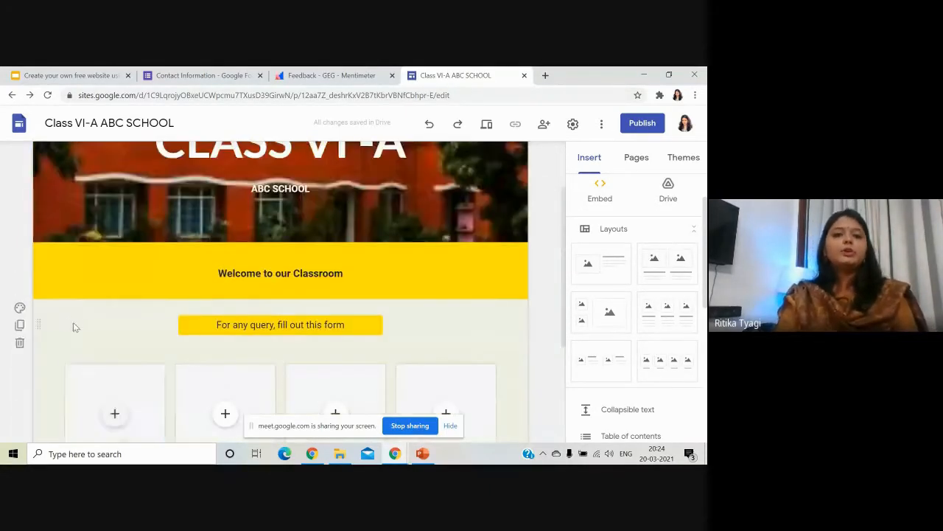
scroll(73, 323, "down", 3)
scroll(137, 325, "up", 2)
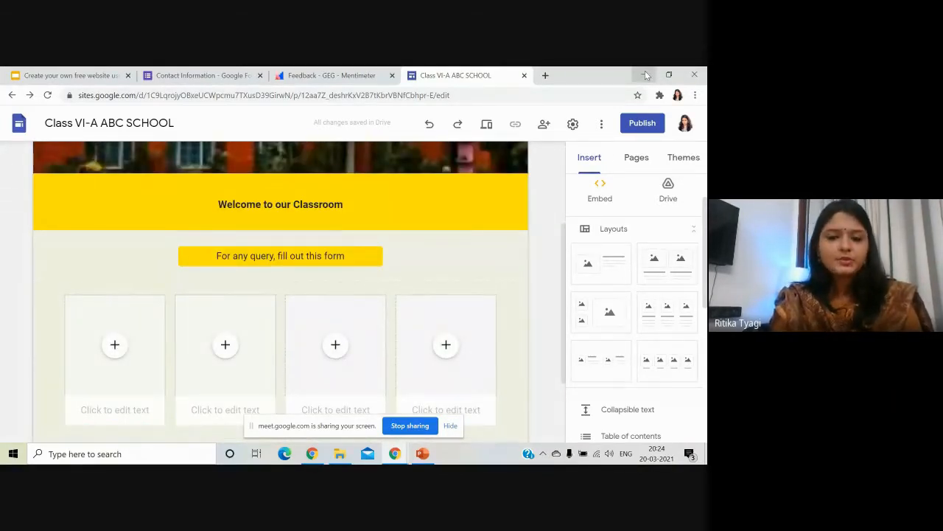
left_click(422, 453)
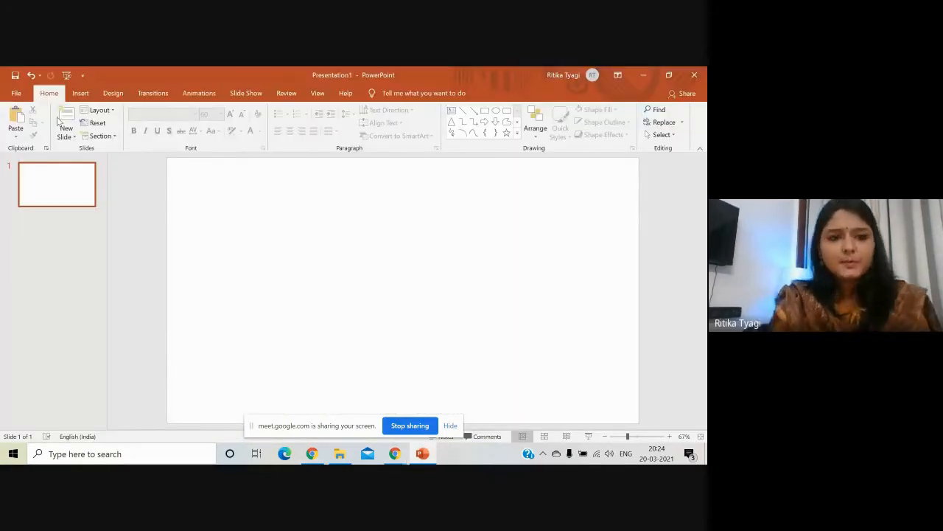
Draw a round blue Oval shape on the left of the slide, then bring up Insert Icons.
left_click(87, 95)
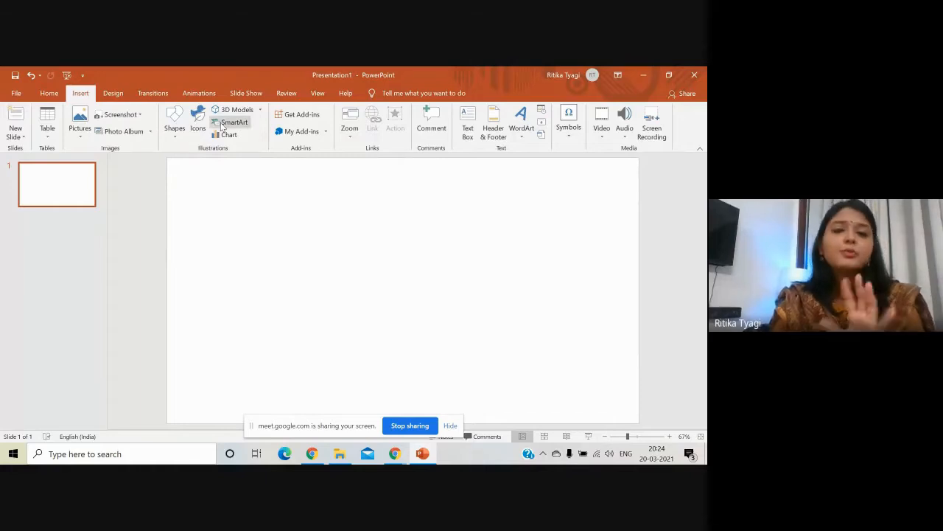
left_click(176, 136)
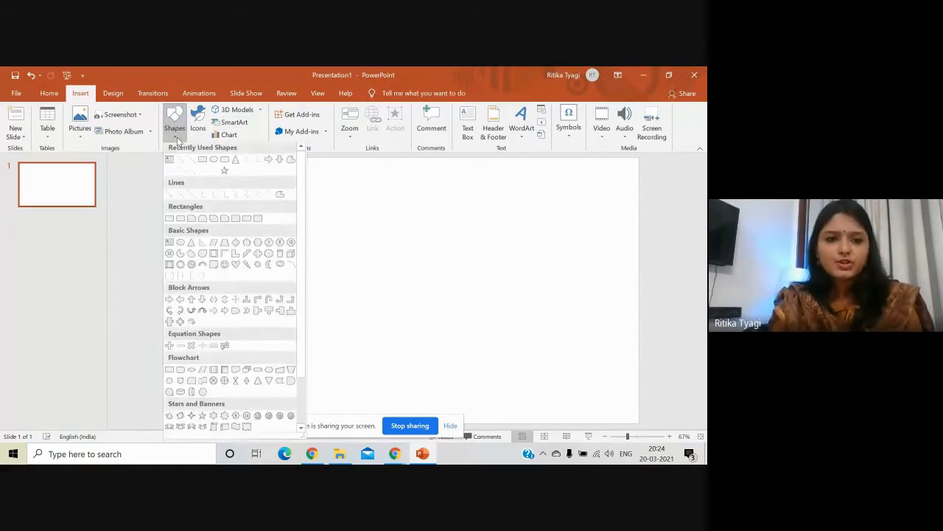
left_click(213, 164)
left_click_drag(219, 185, 279, 284)
left_click_drag(323, 300, 329, 291)
left_click_drag(328, 237, 317, 237)
left_click(354, 240)
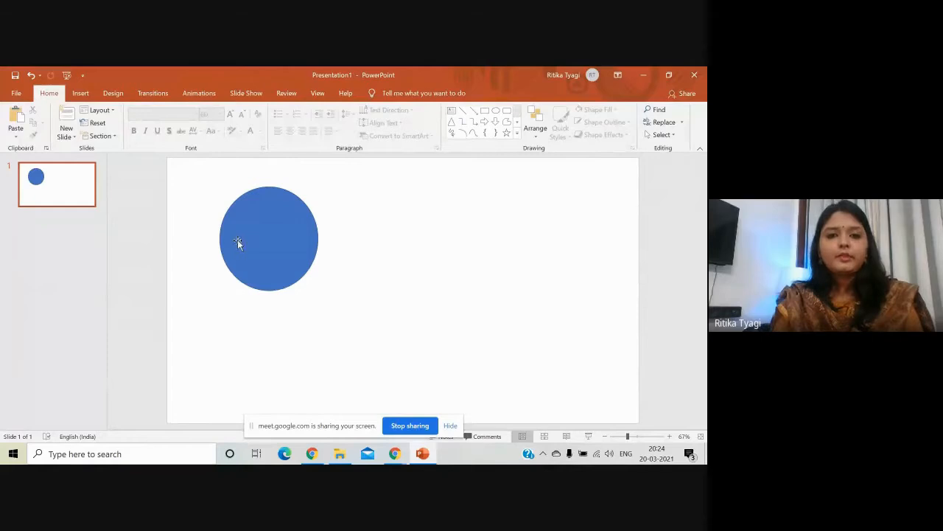
left_click(85, 93)
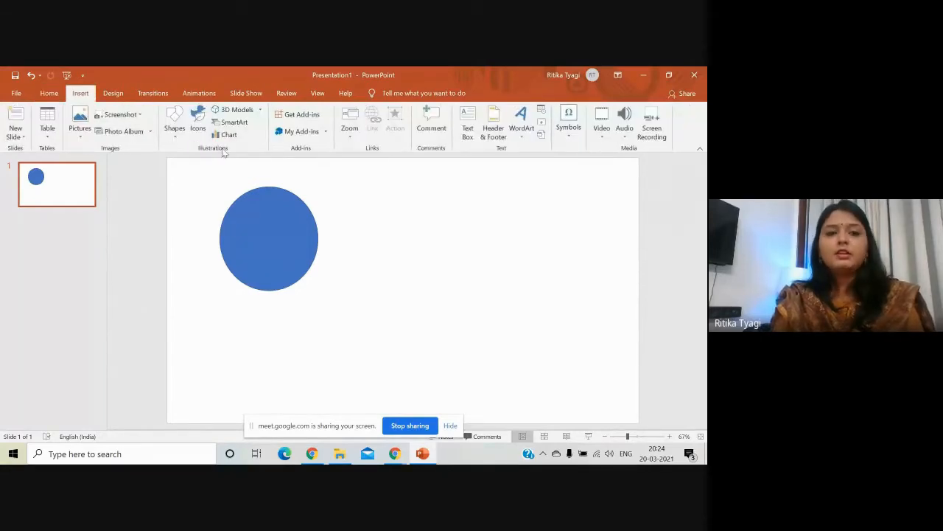
left_click(197, 129)
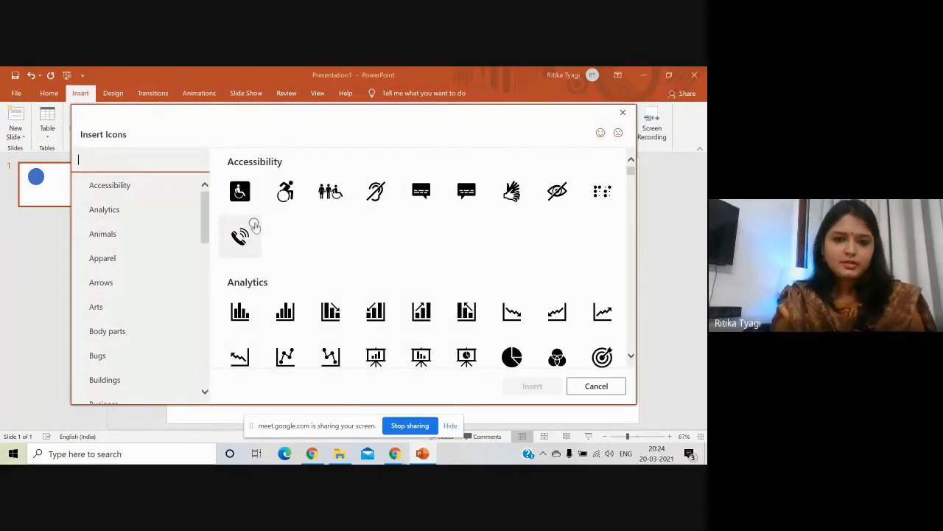
Insert the Accessibility phone icon, enlarge it to fill the circle, and fill it white.
left_click(255, 226)
scroll(417, 304, "down", 4)
scroll(416, 303, "up", 4)
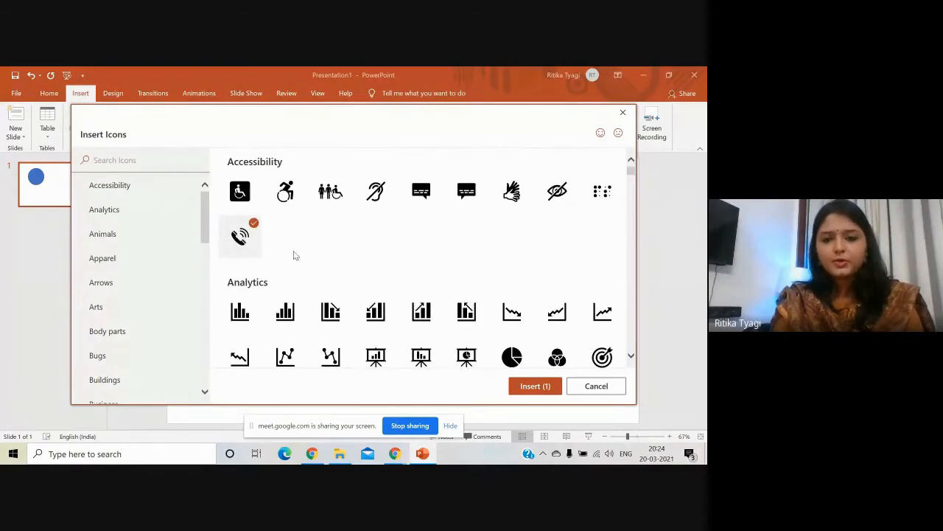
left_click(531, 386)
left_click_drag(426, 308, 303, 270)
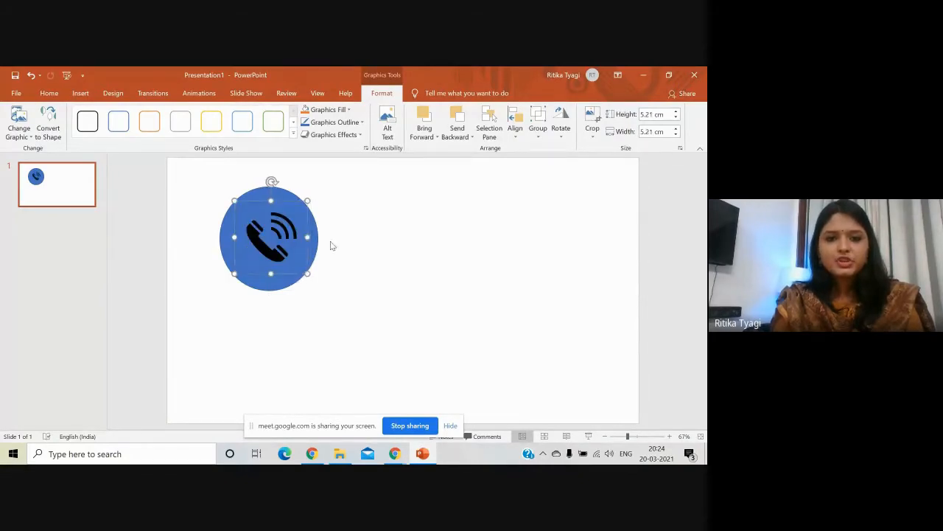
left_click(349, 110)
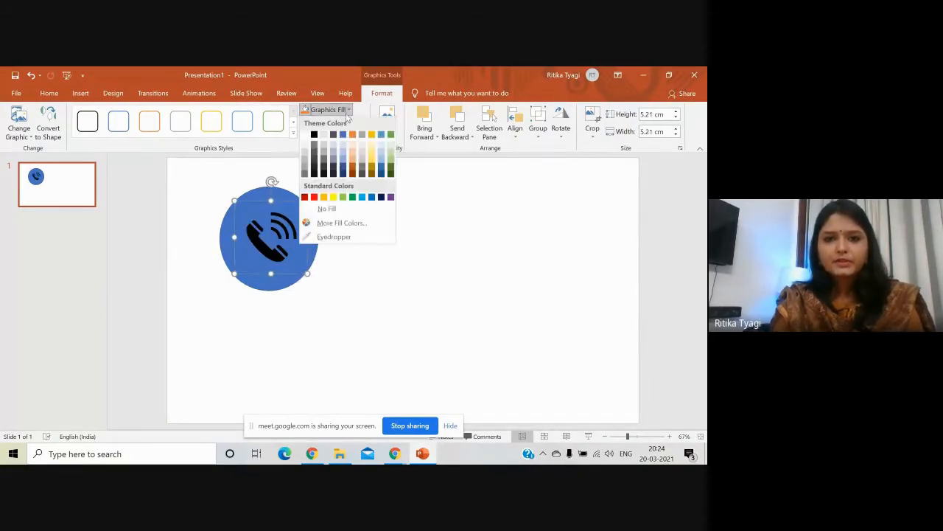
left_click(306, 135)
Group the blue circle and phone icon, then shift the group to the right.
left_click(411, 221)
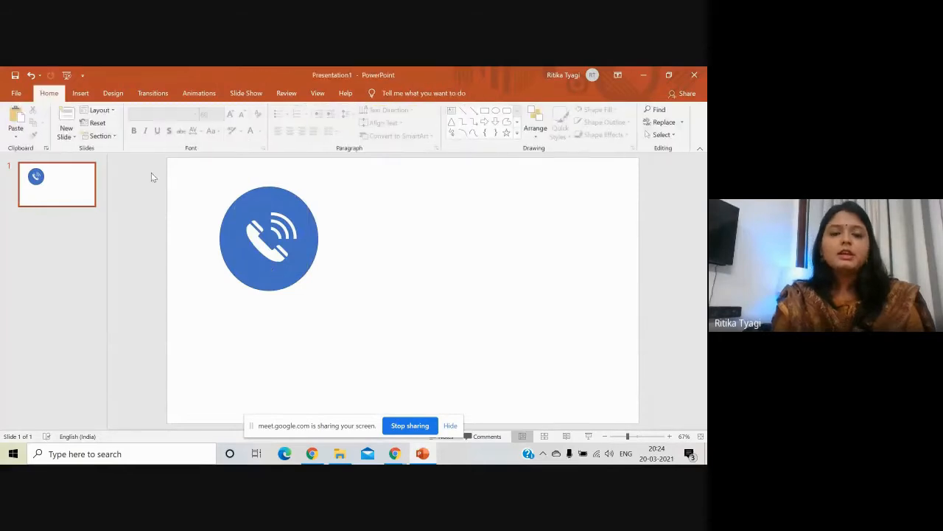
left_click(265, 199)
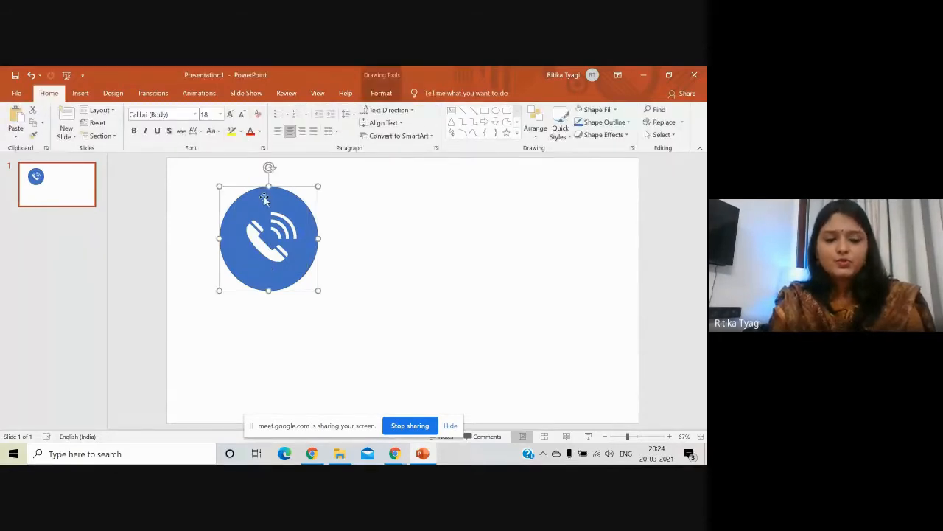
left_click(265, 237)
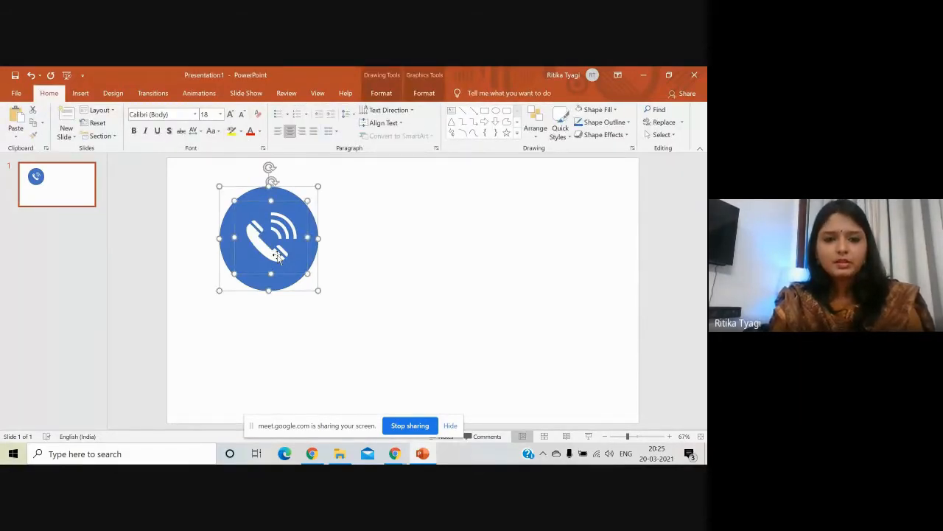
right_click(279, 255)
mouse_move(317, 321)
left_click(380, 322)
left_click_drag(288, 273, 333, 270)
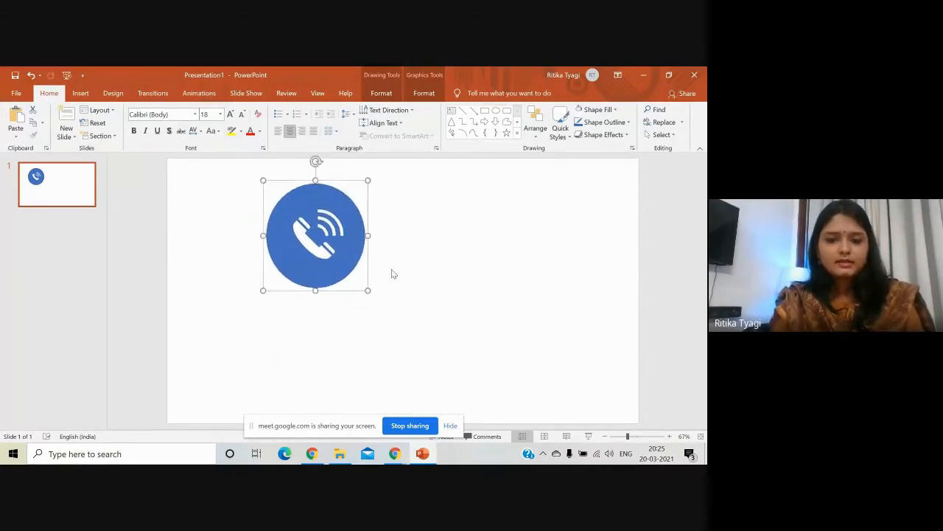
left_click(392, 272)
Save the grouped phone badge as a PNG picture named contact-us.
left_click(348, 250)
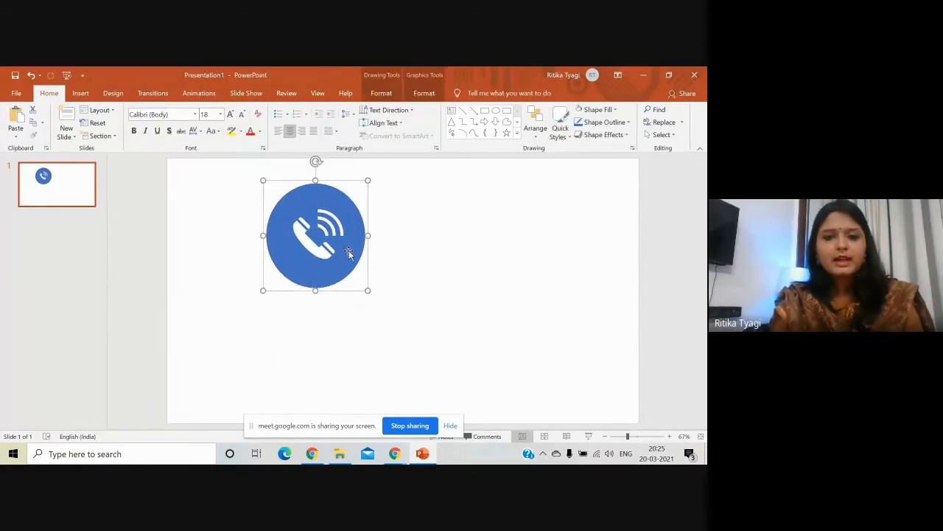
right_click(350, 255)
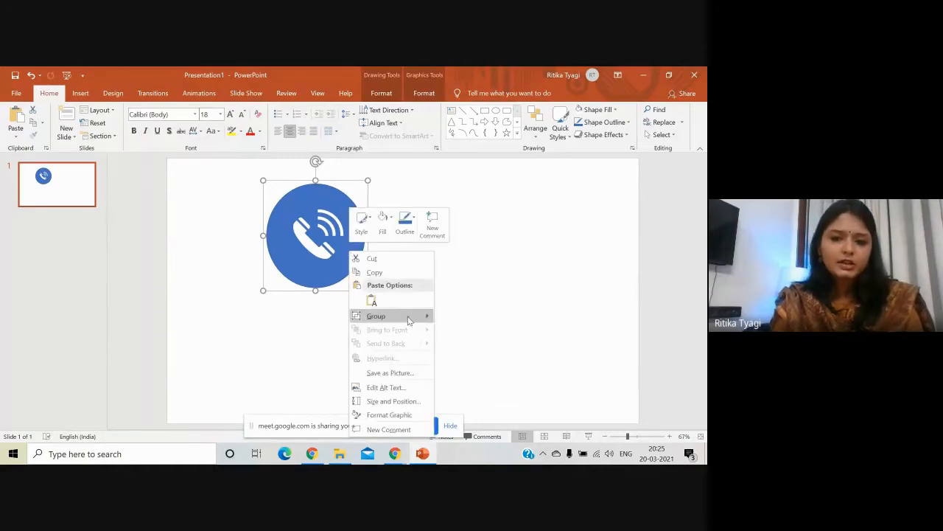
left_click(411, 374)
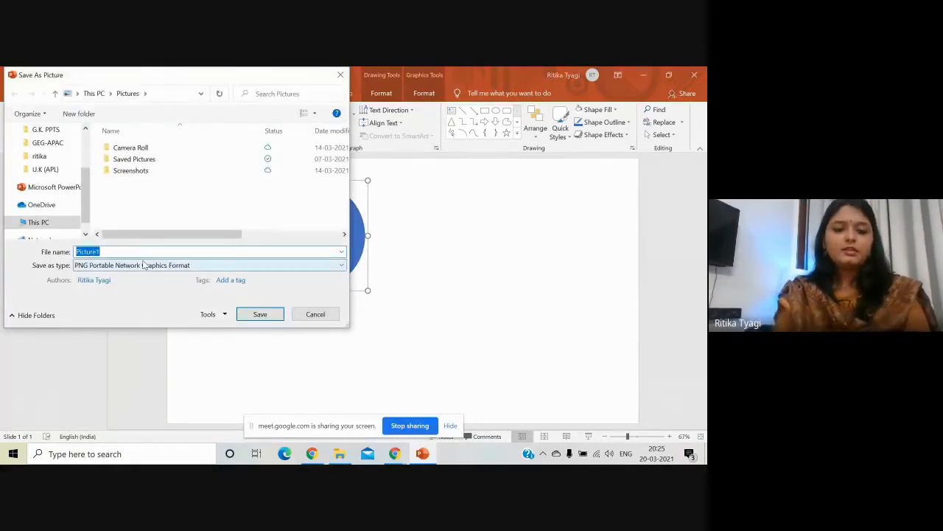
type("contact-us")
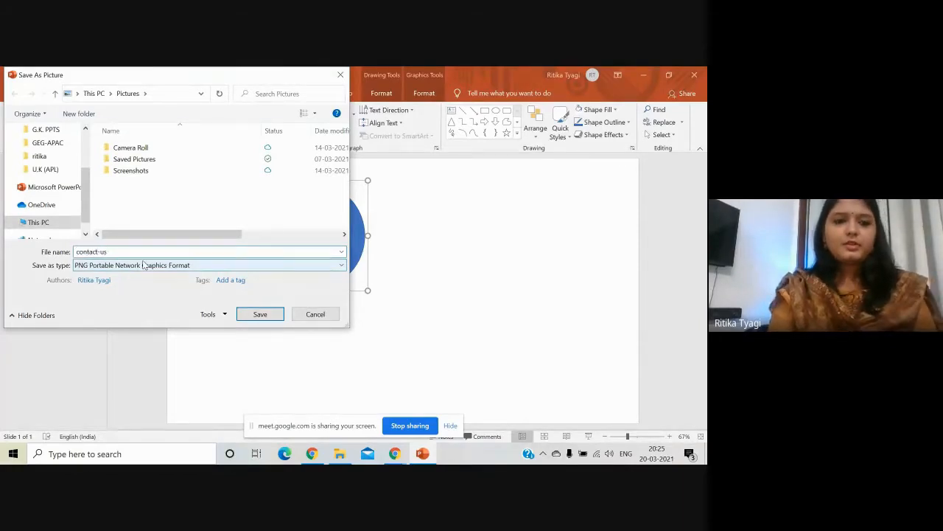
key("Return")
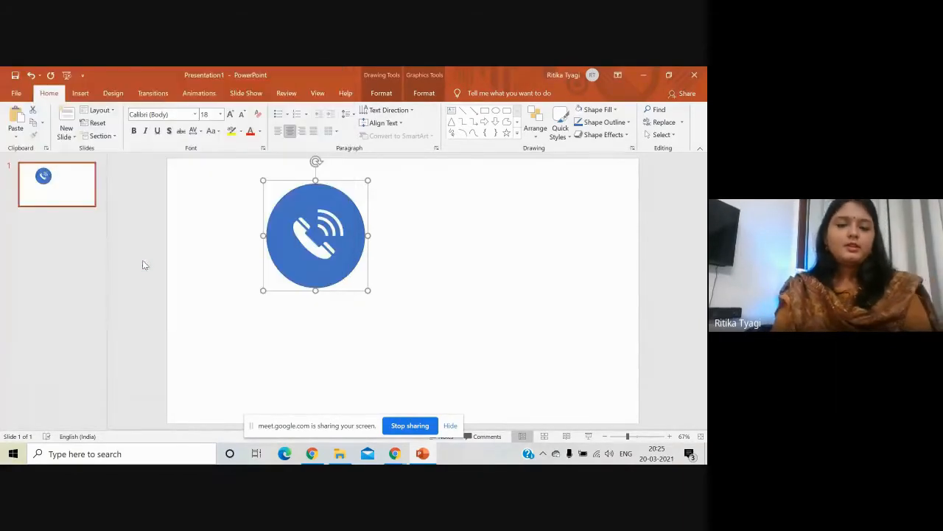
Back in Google Sites, upload Picture6 (Meet Your teachers) into the first image card.
left_click(652, 74)
scroll(347, 280, "down", 2)
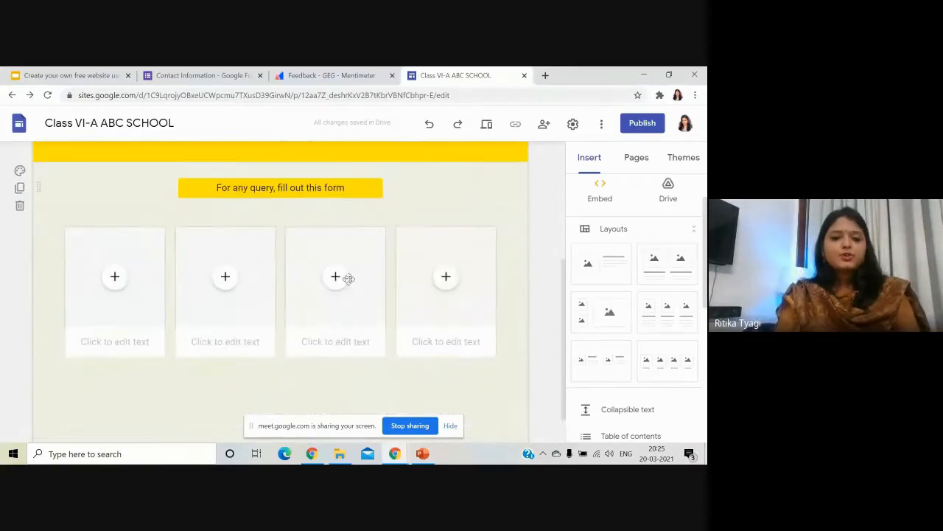
scroll(348, 278, "down", 1)
scroll(141, 338, "up", 1)
left_click(115, 293)
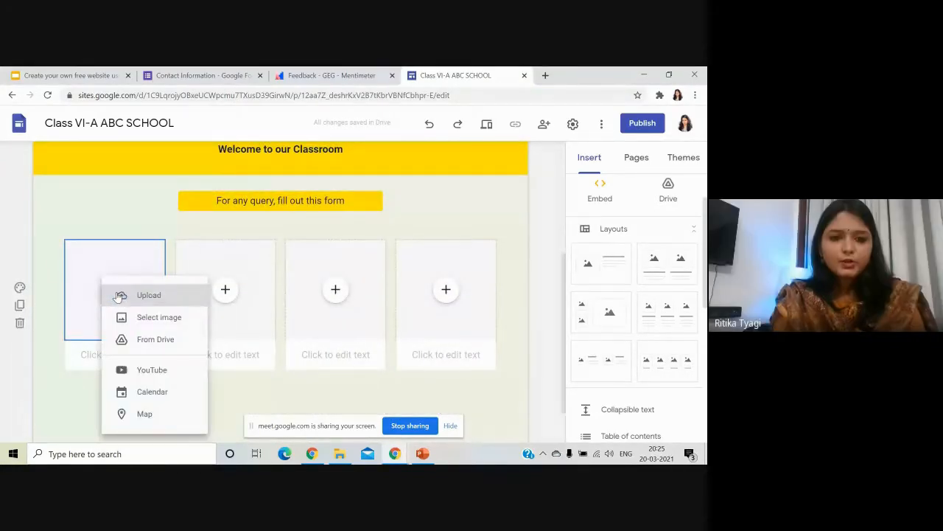
left_click(151, 296)
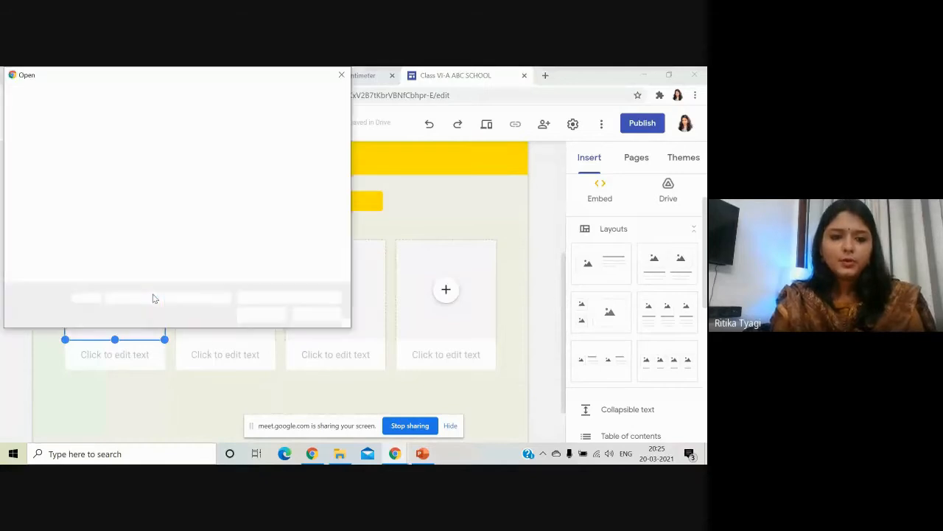
scroll(149, 251, "down", 1)
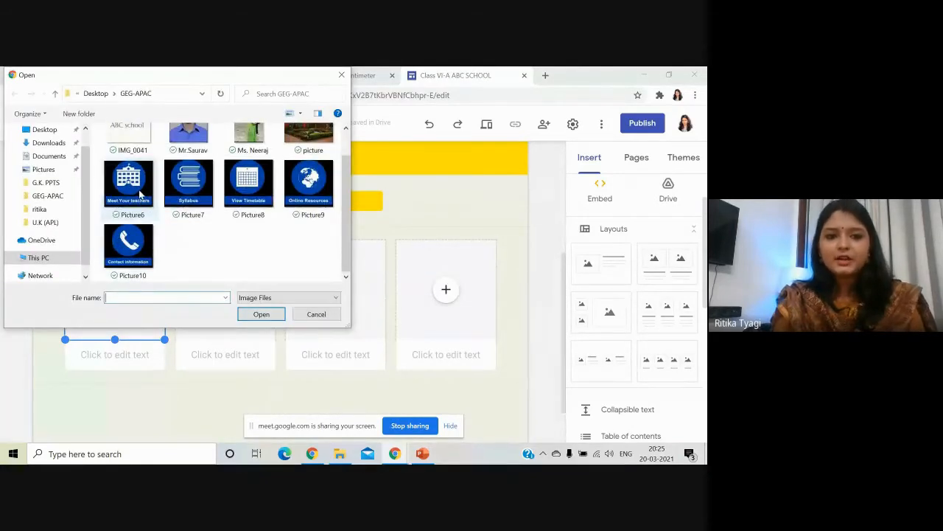
left_click(140, 193)
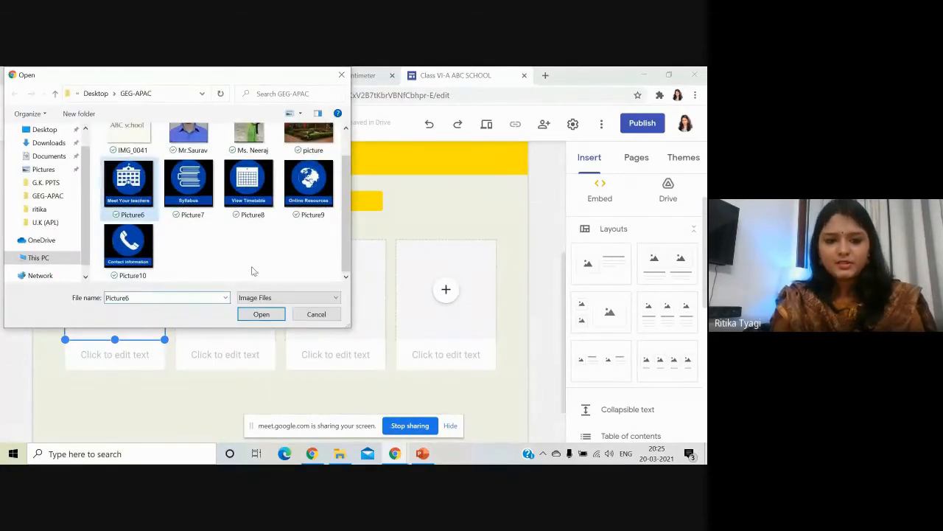
left_click(261, 314)
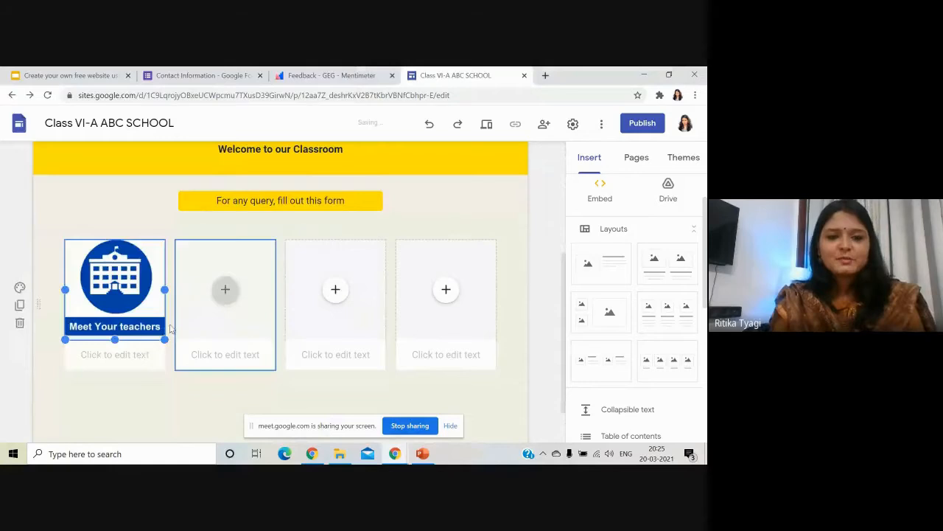
left_click(139, 362)
Delete the first card's empty caption and upload Picture7 (Syllabus) into the second card.
left_click(140, 361)
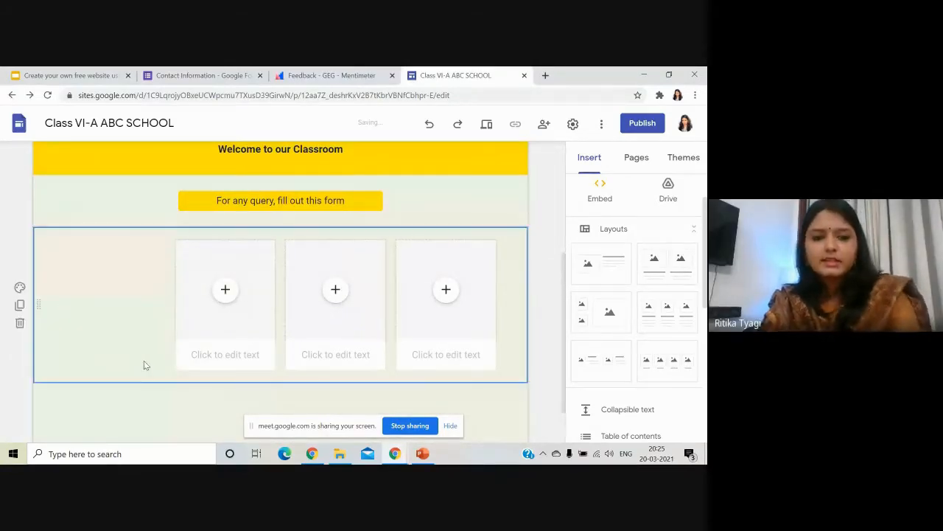
left_click(143, 359)
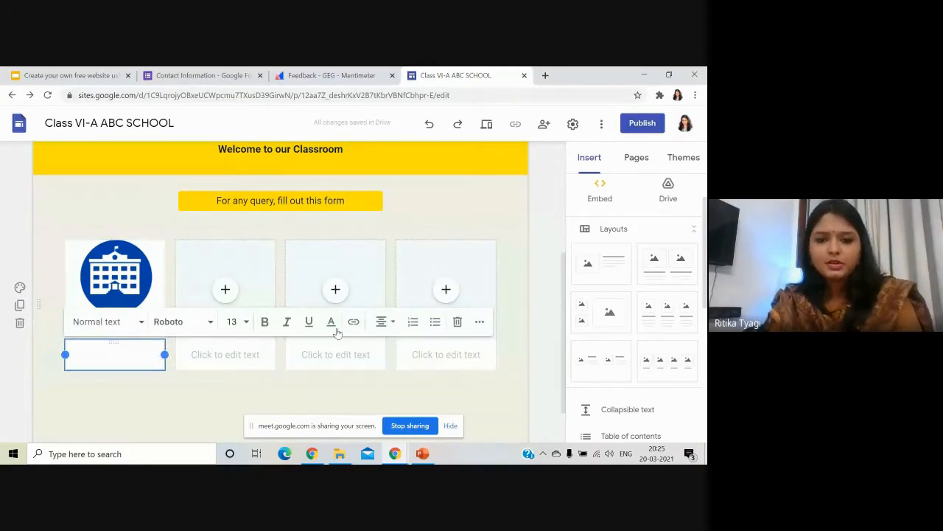
left_click(457, 321)
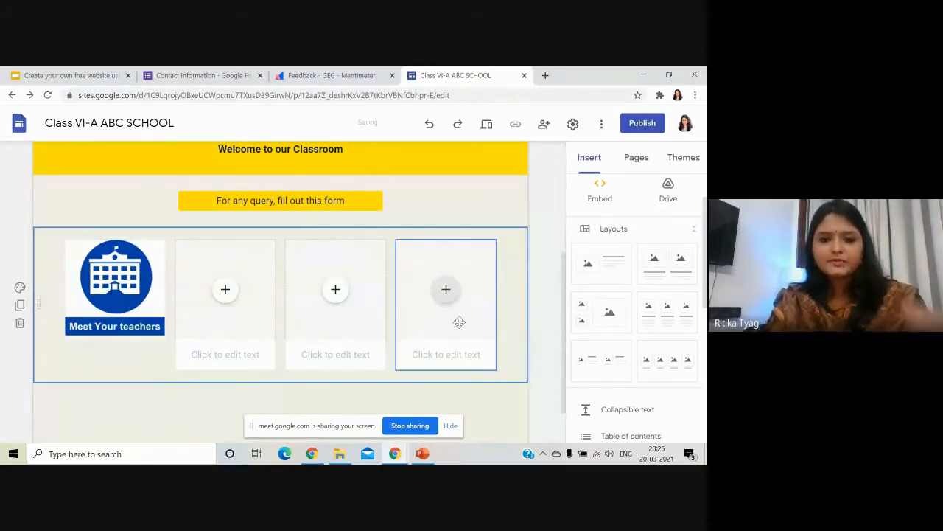
left_click(226, 290)
left_click(289, 296)
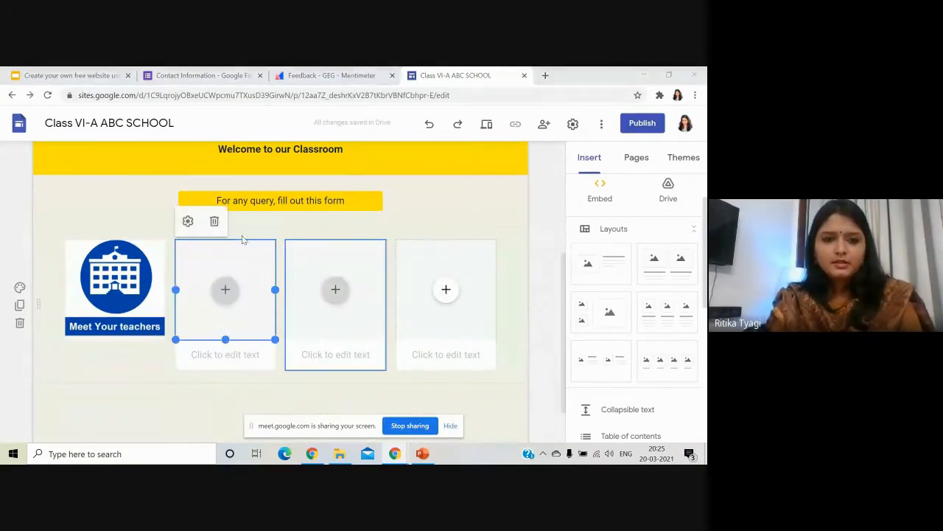
left_click(188, 220)
left_click(261, 314)
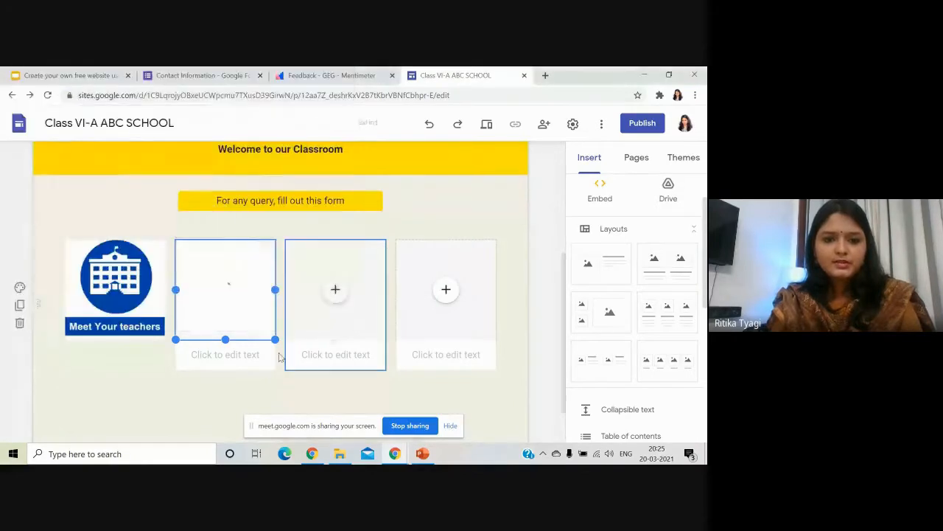
left_click(258, 357)
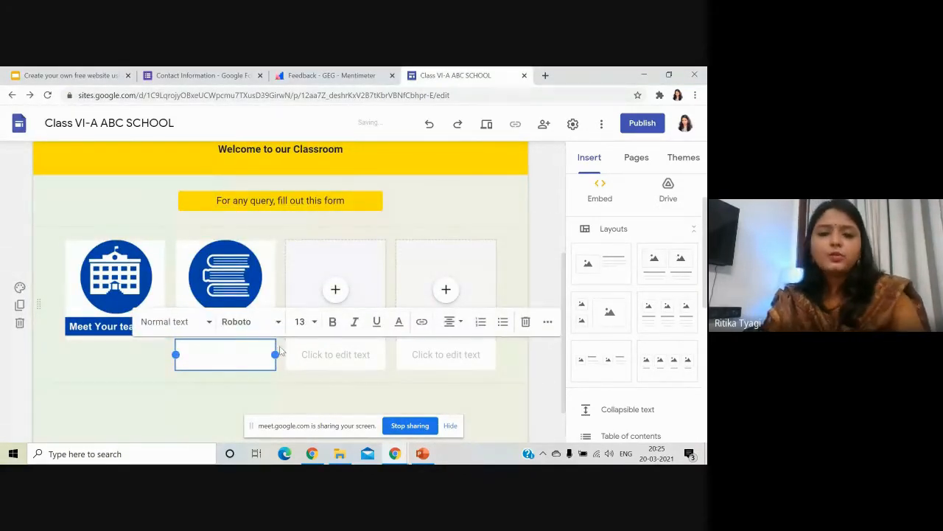
left_click(275, 348)
left_click(270, 350)
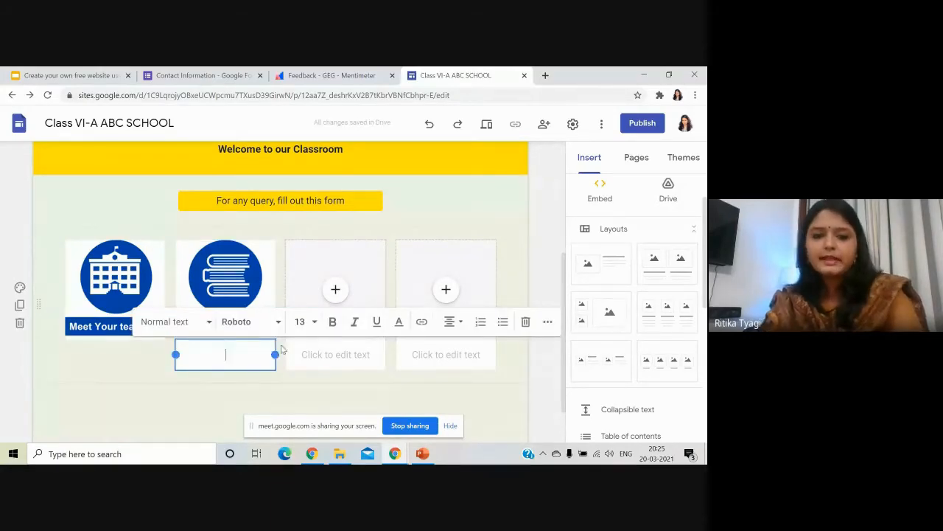
left_click(497, 323)
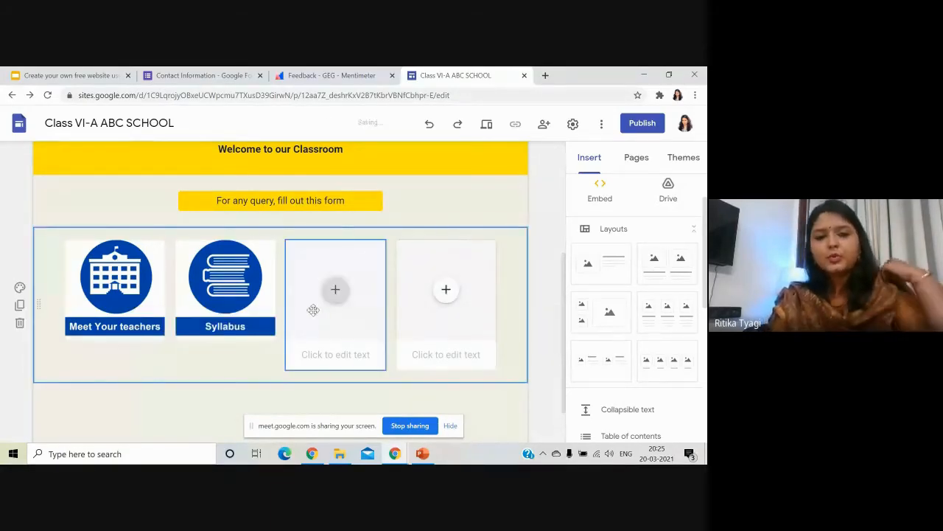
Upload the View Timetable picture into the third tile and remove its empty caption.
left_click(335, 289)
left_click(291, 278)
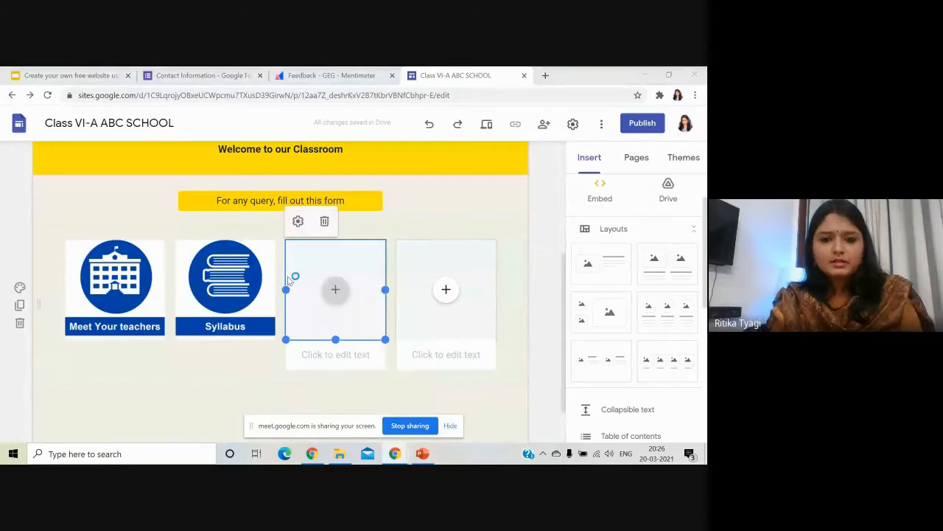
left_click(261, 312)
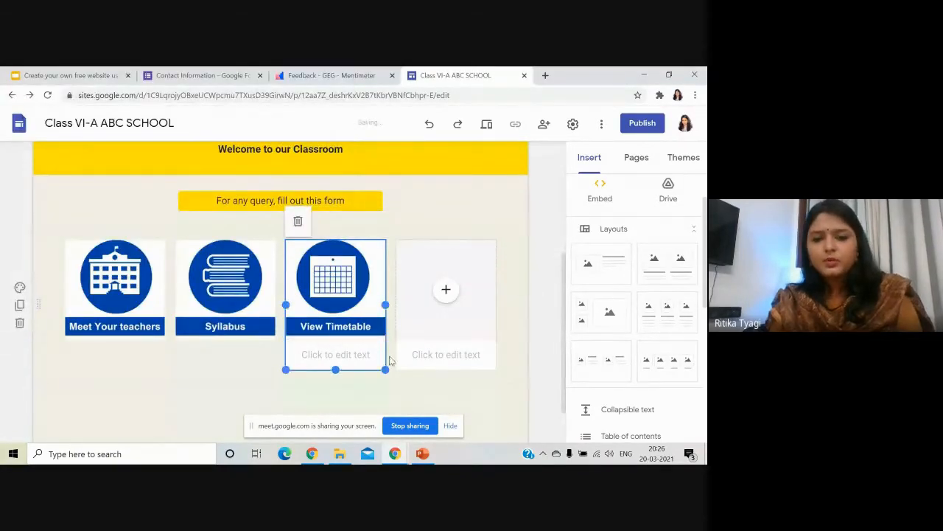
left_click(363, 355)
left_click(525, 322)
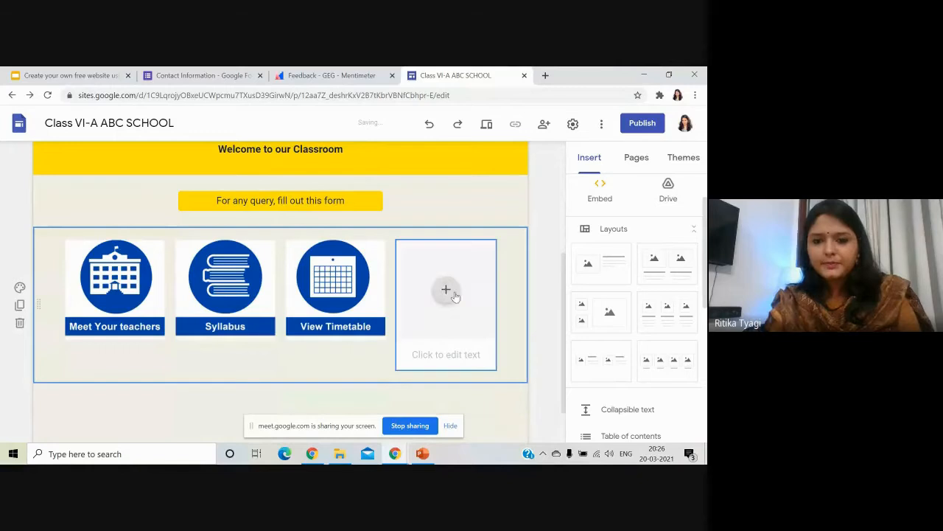
Upload globe Picture9 (Online Resources) into the last tile and remove its empty caption.
left_click(446, 289)
left_click(482, 298)
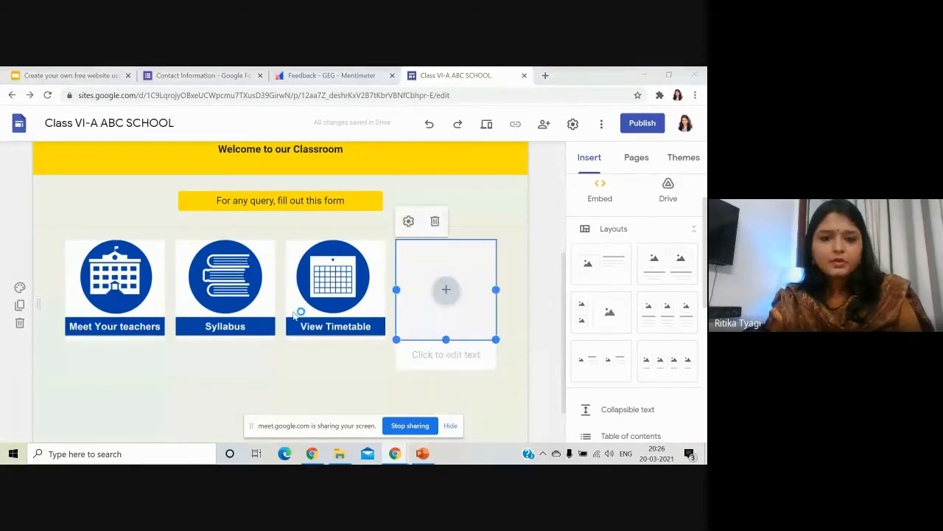
left_click(301, 236)
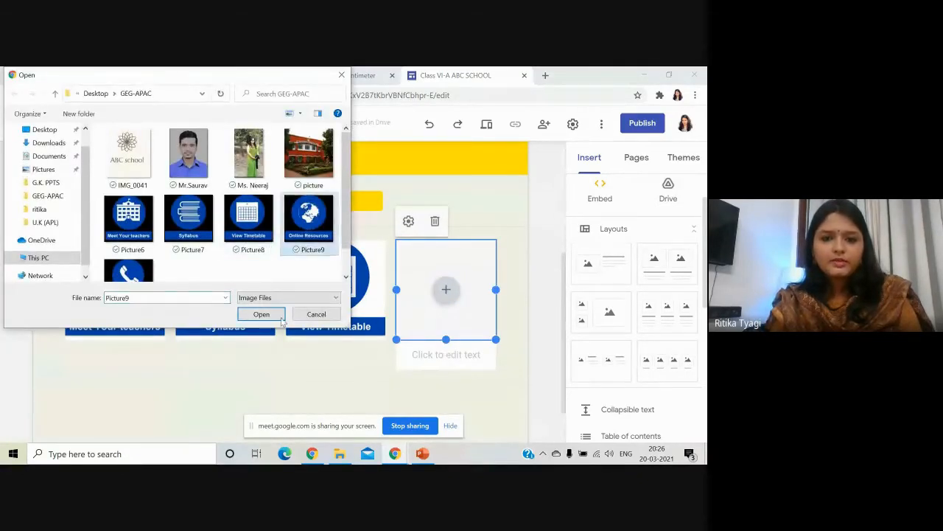
left_click(261, 314)
left_click(483, 361)
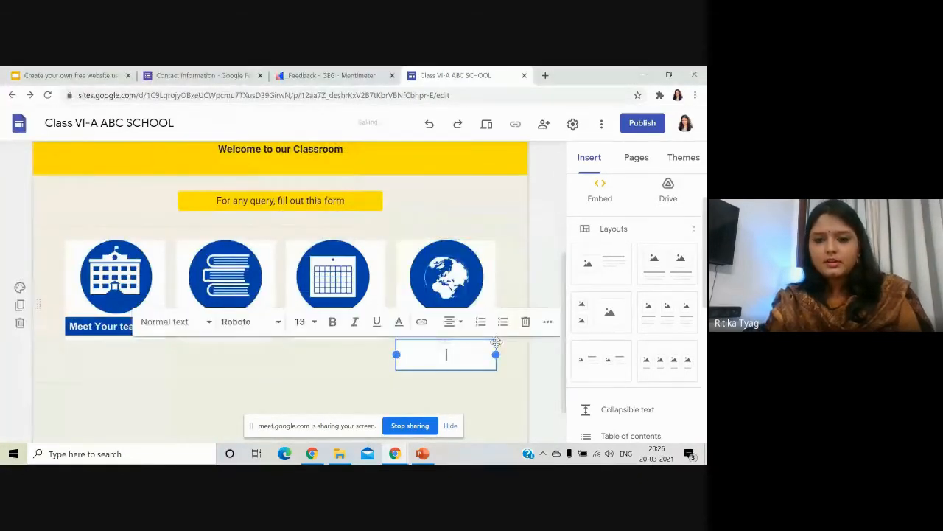
left_click(526, 324)
left_click(251, 302)
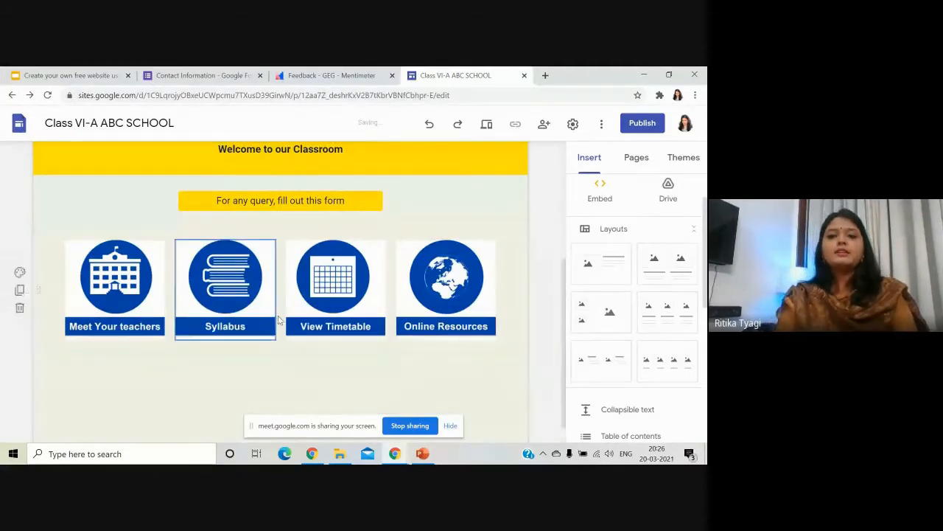
scroll(196, 312, "down", 1)
left_click(125, 252)
left_click(125, 252)
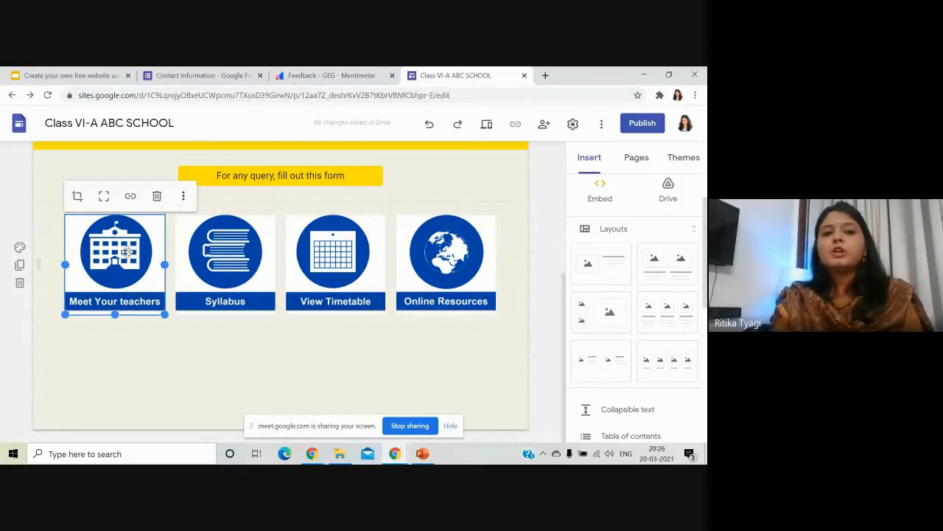
Link the first two images to the Meet Your Teachers and Syllabus pages.
left_click(130, 198)
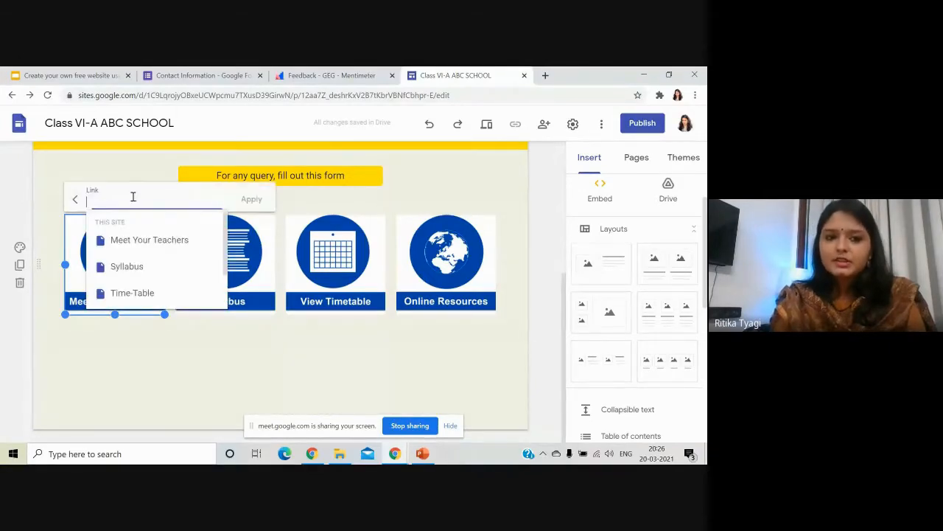
left_click(147, 241)
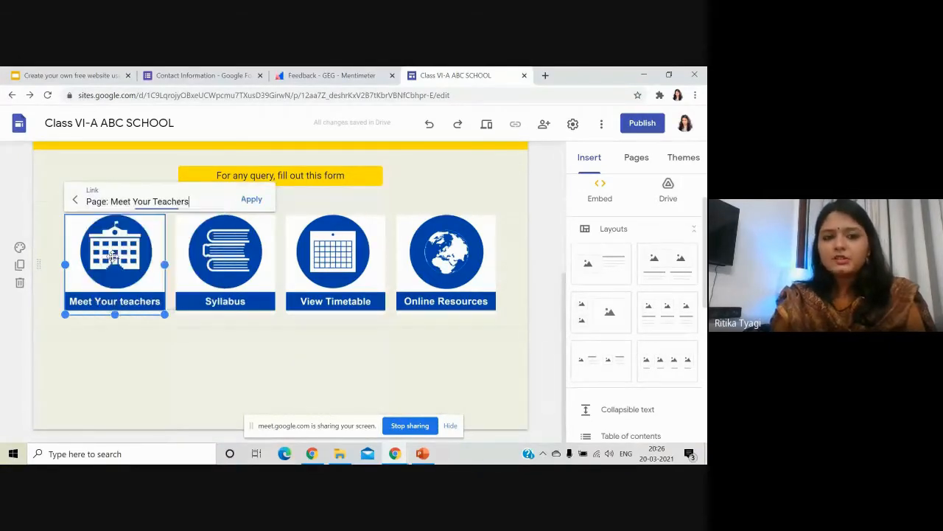
left_click(252, 200)
left_click(218, 253)
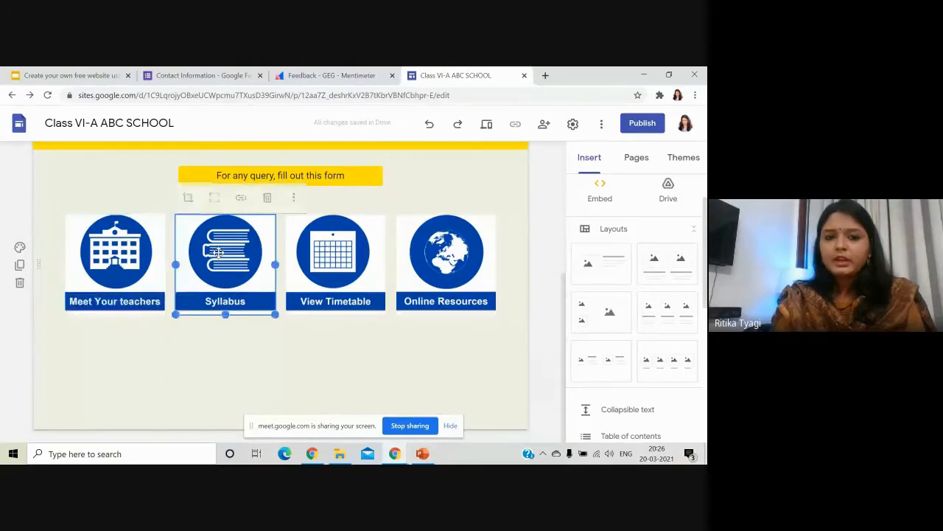
left_click(240, 196)
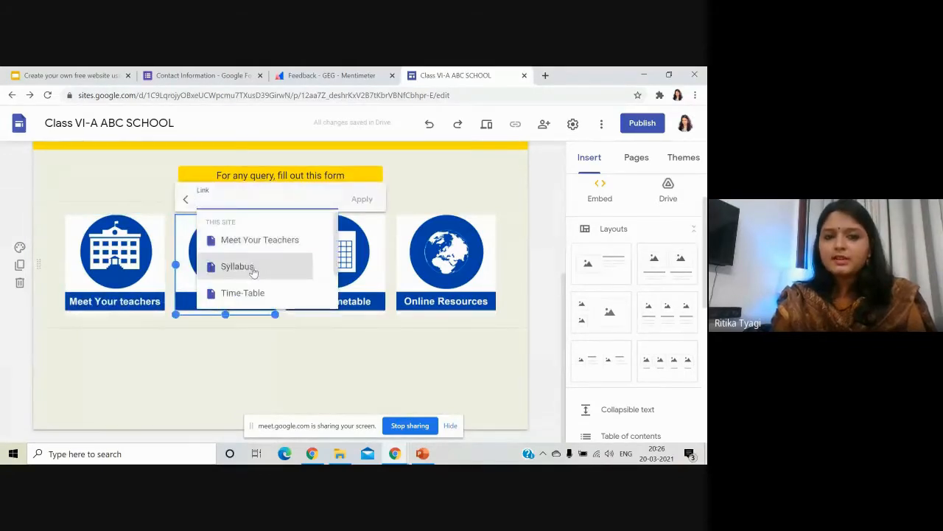
left_click(253, 267)
left_click(361, 200)
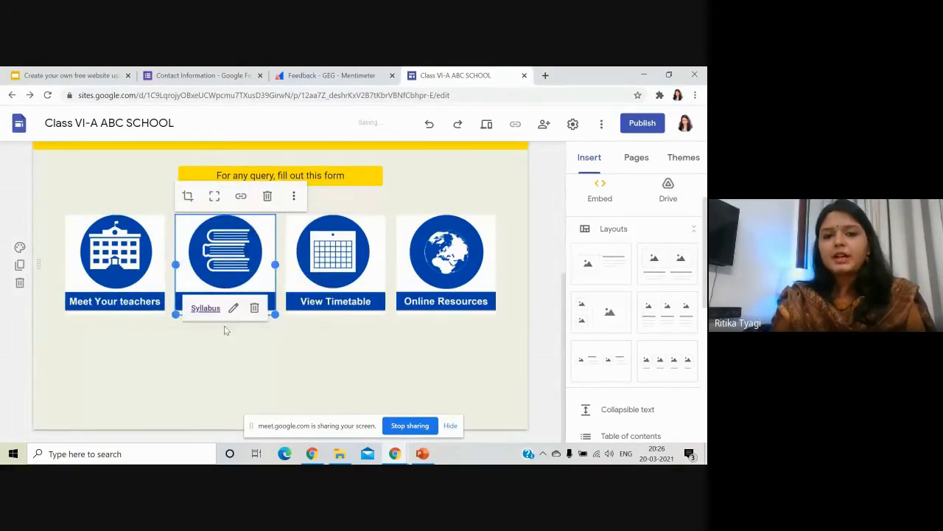
Link the View Timetable and Online Resources images to the Time-Table and Online-Resources pages.
left_click(348, 227)
left_click(351, 196)
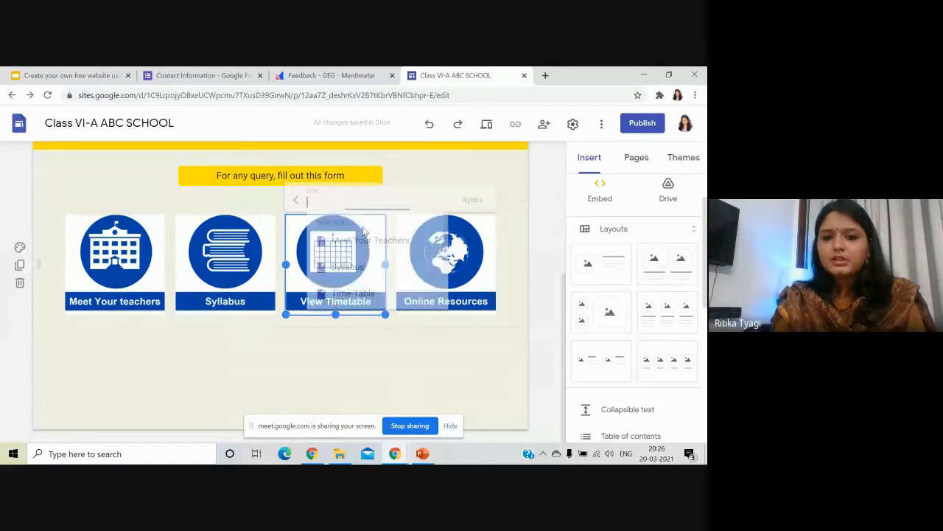
scroll(359, 274, "down", 1)
left_click(353, 242)
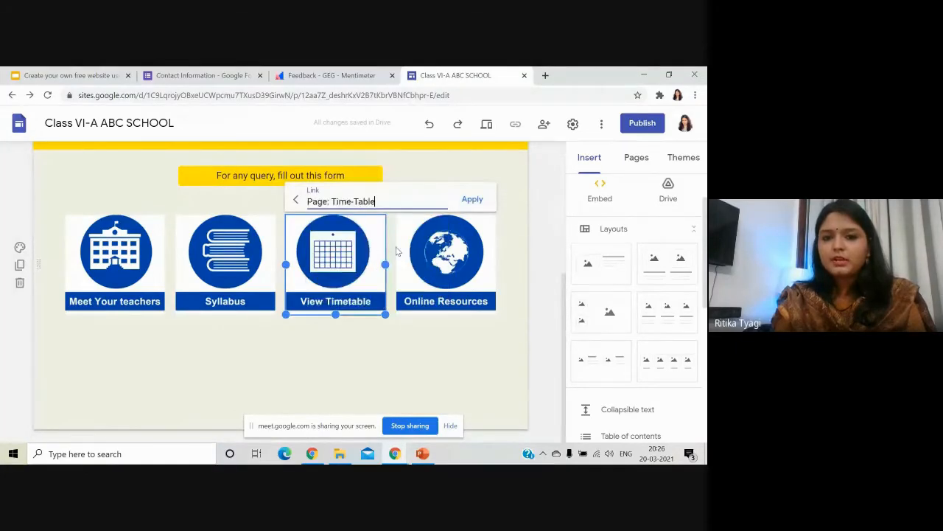
left_click(472, 199)
left_click(444, 269)
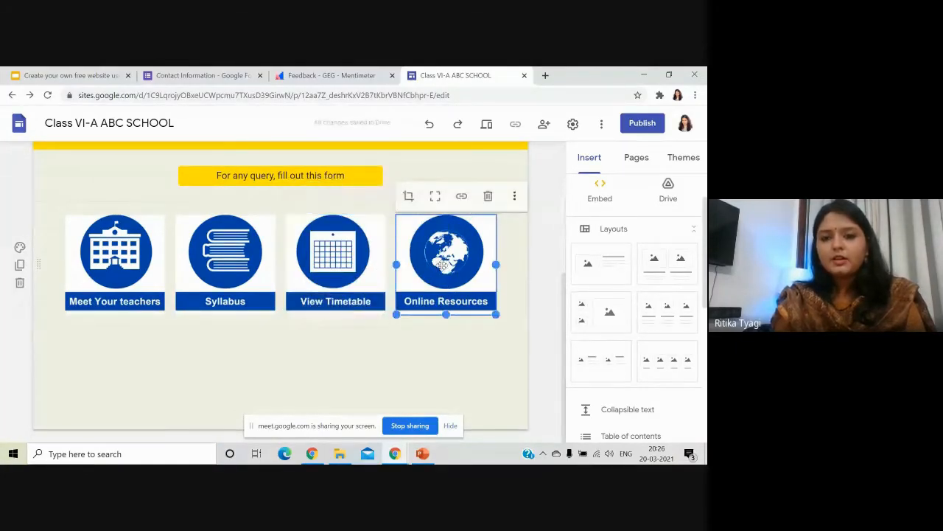
left_click(461, 196)
scroll(472, 287, "down", 1)
left_click(448, 270)
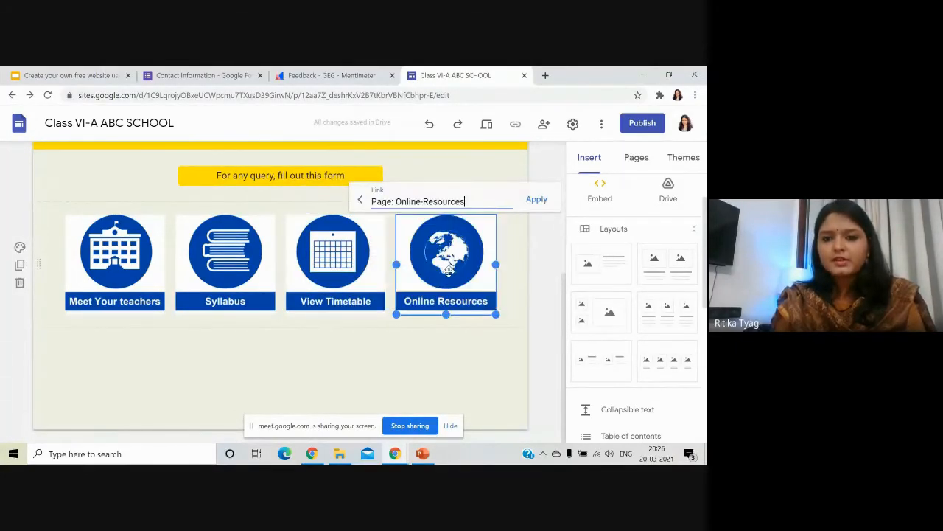
left_click(537, 200)
left_click(447, 348)
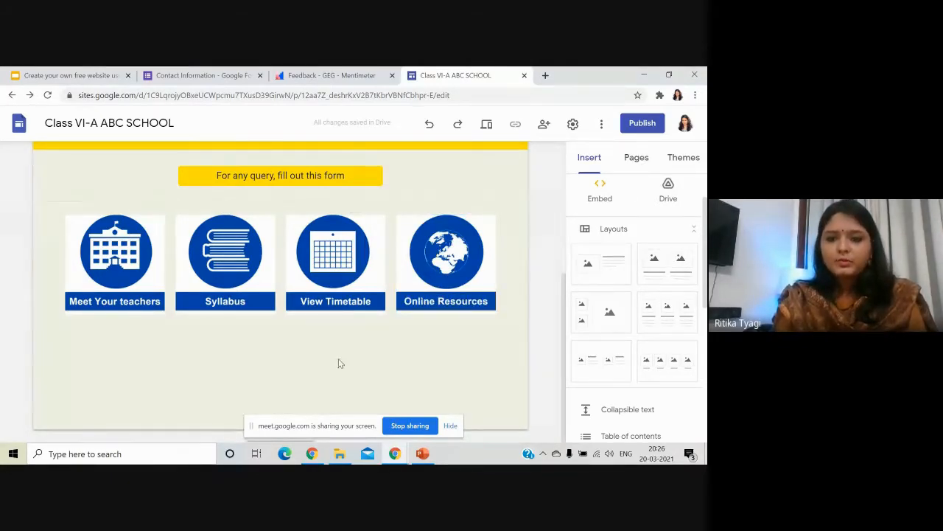
scroll(640, 336, "down", 2)
Add an image-and-text section, delete its text, and upload telephone Picture10 into it.
scroll(635, 315, "up", 2)
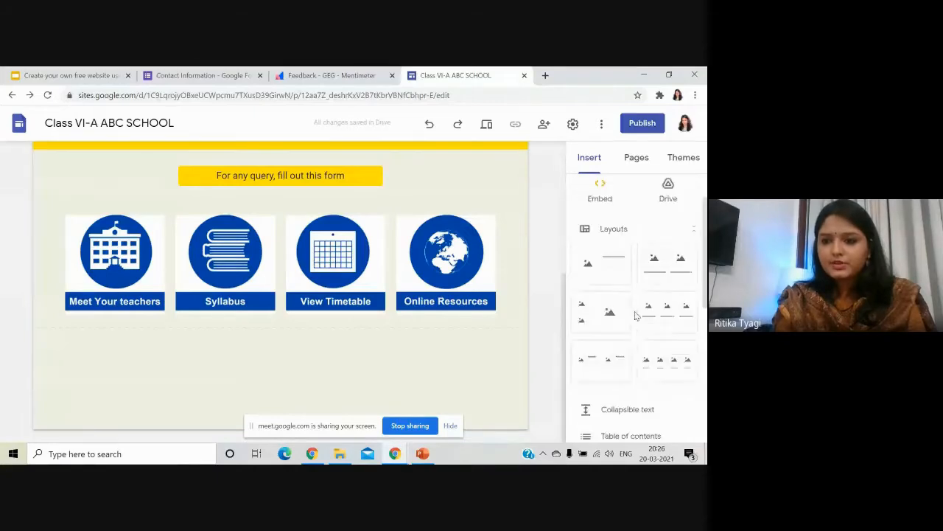
left_click(599, 280)
left_click(314, 287)
left_click(344, 219)
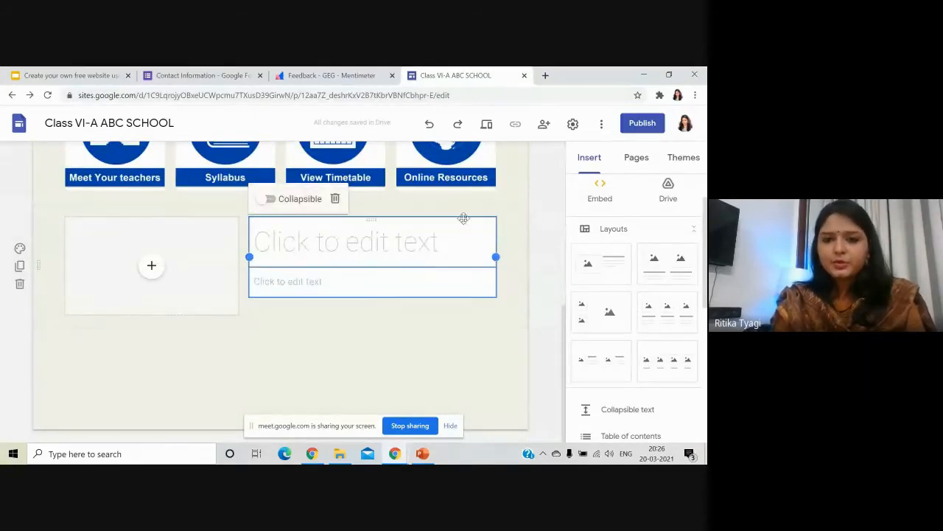
left_click(336, 199)
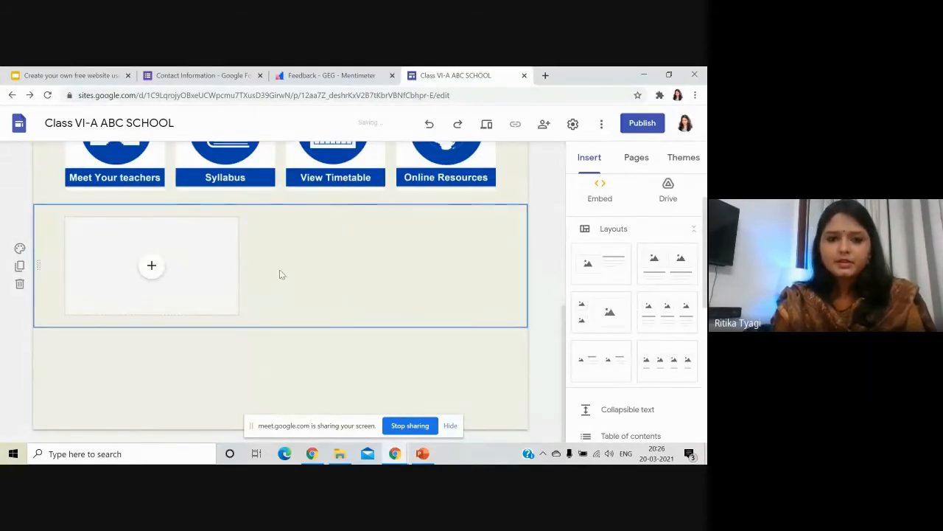
left_click(152, 269)
left_click(182, 296)
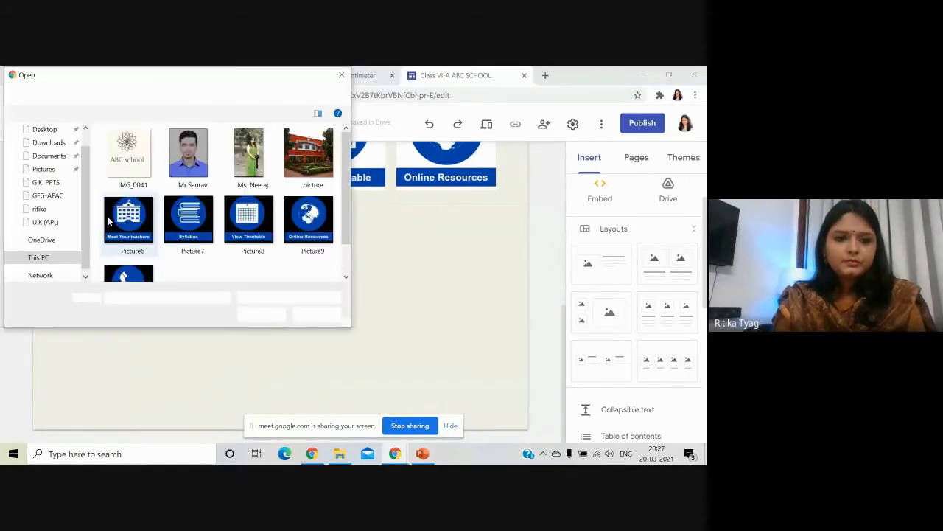
left_click(127, 243)
left_click(261, 312)
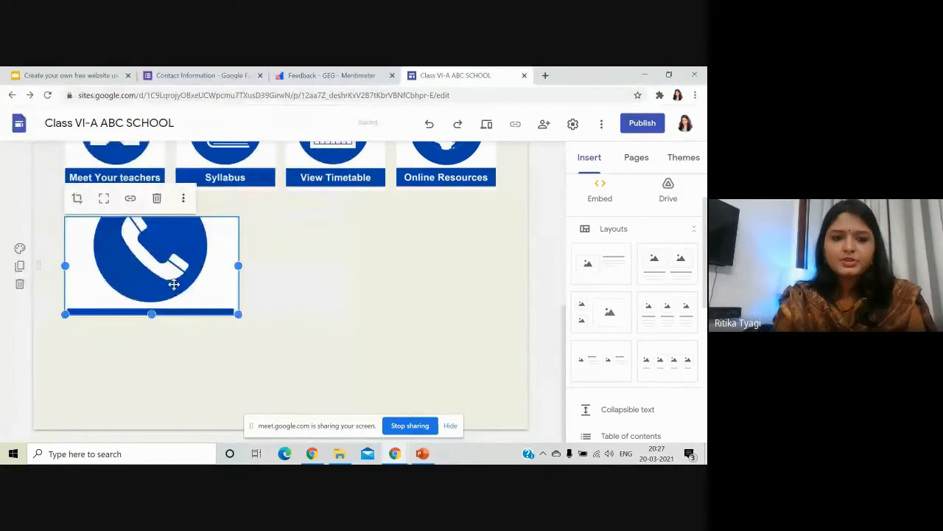
Shrink and centre the telephone image, and link it to the Contact-Us page.
left_click_drag(239, 265, 280, 265)
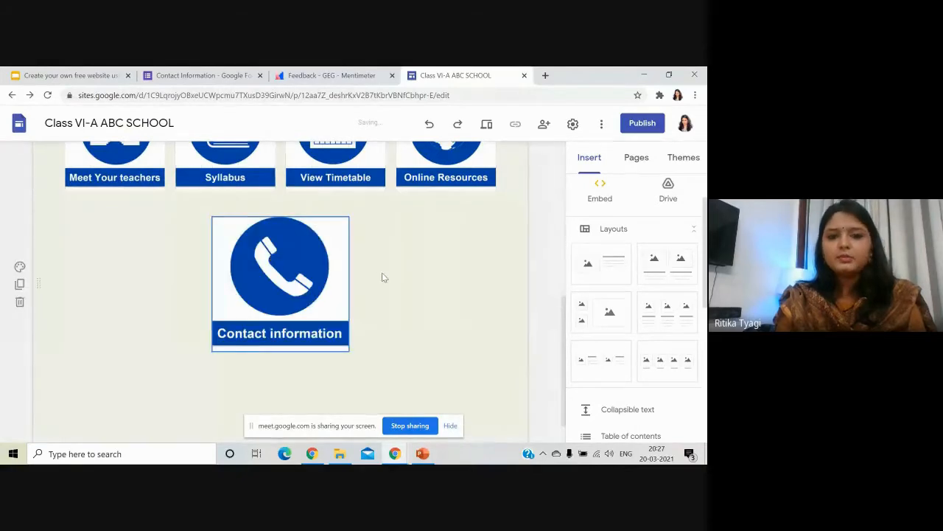
left_click(293, 266)
left_click(275, 201)
scroll(291, 298, "down", 2)
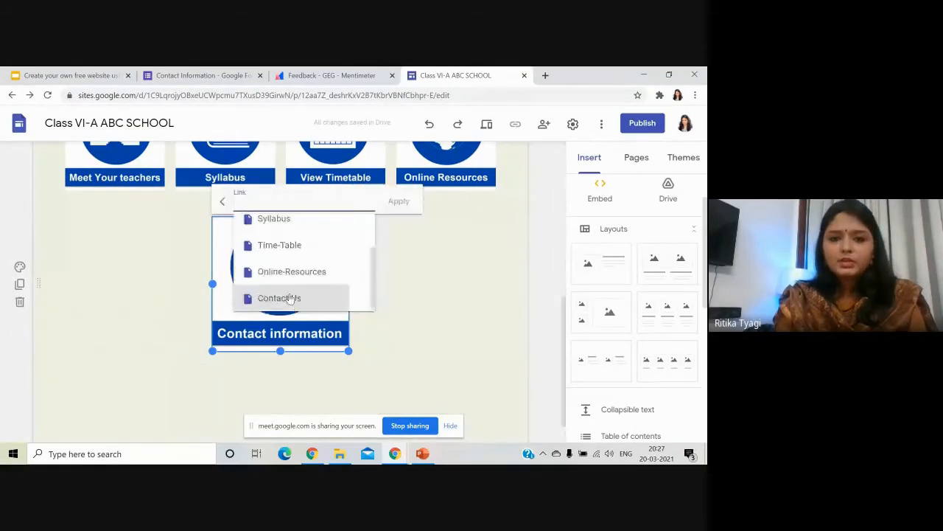
left_click(298, 263)
left_click(398, 163)
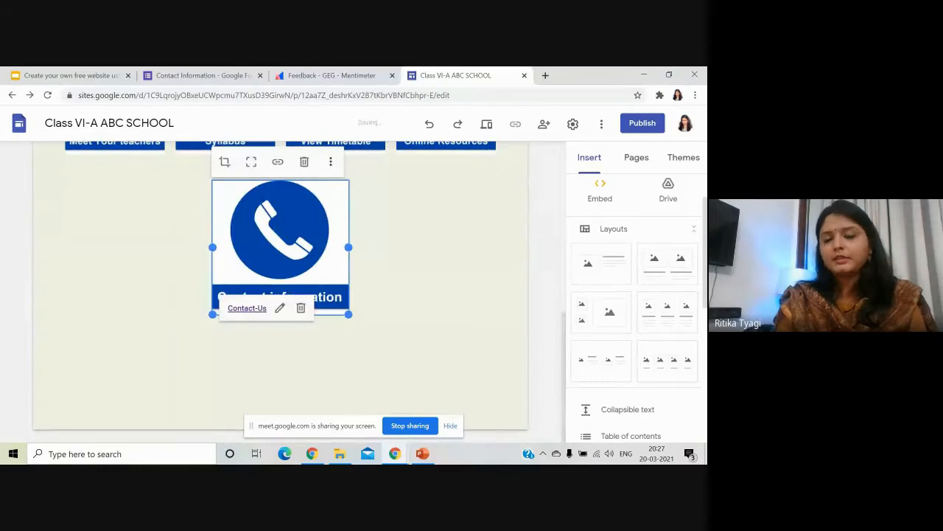
left_click(492, 286)
scroll(491, 286, "up", 3)
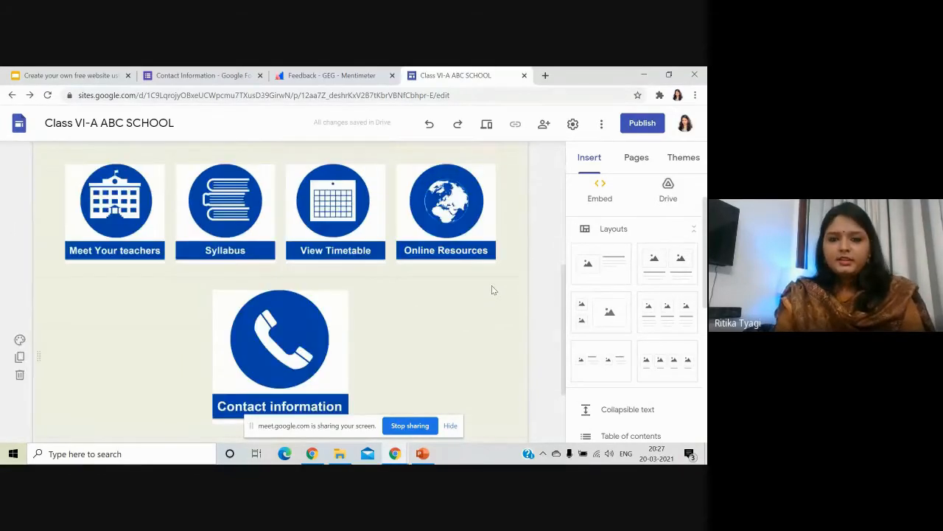
Preview the site and browse its Online Resources and Syllabus pages.
left_click(486, 124)
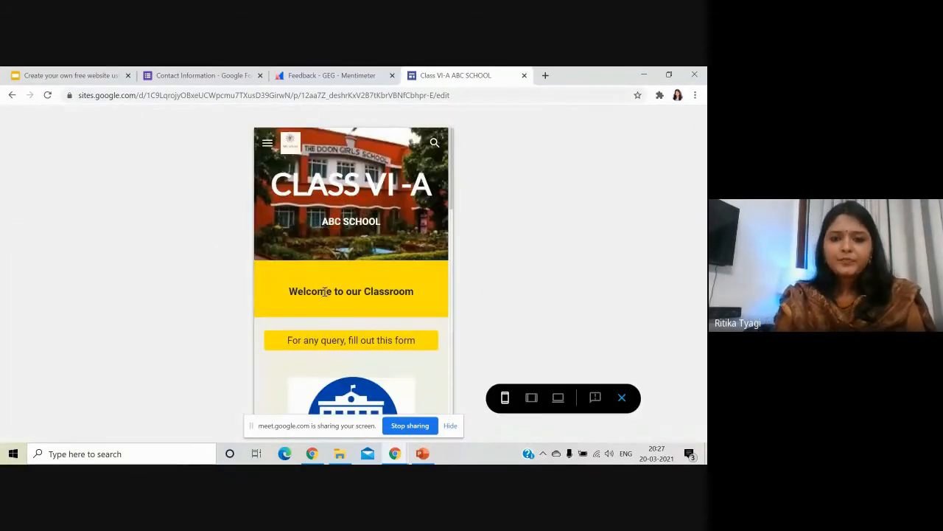
scroll(329, 304, "down", 4)
scroll(331, 304, "down", 4)
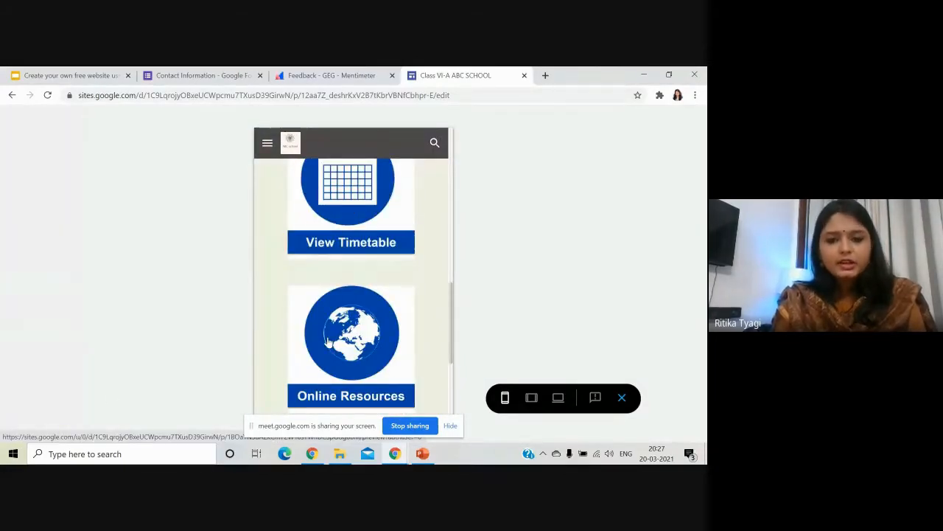
left_click(329, 340)
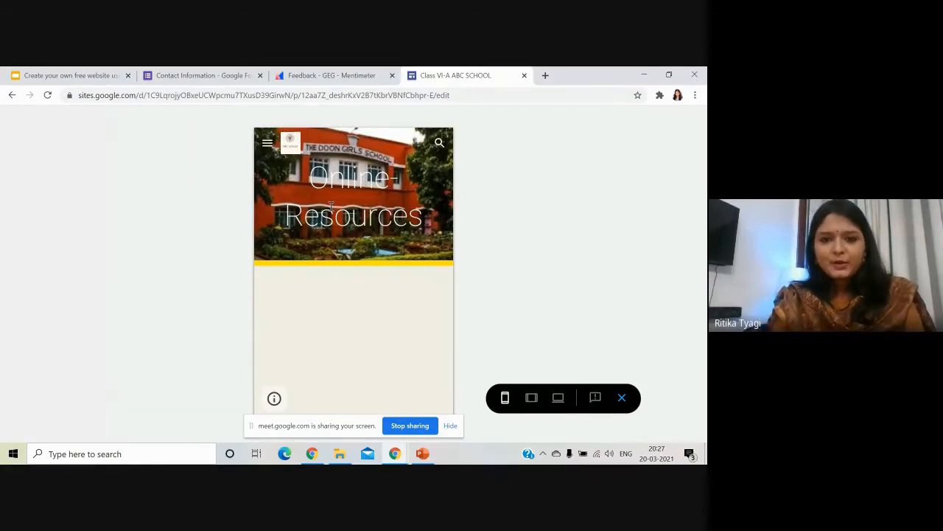
left_click(269, 144)
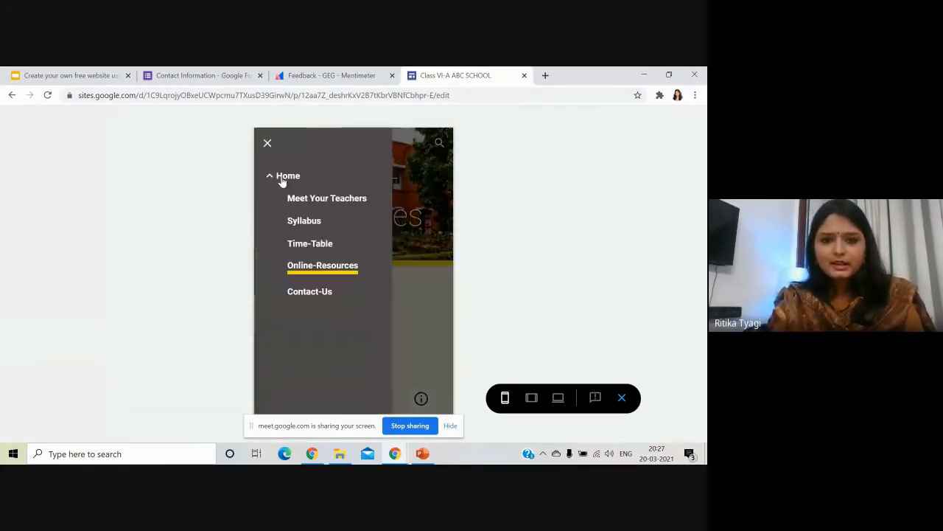
left_click(305, 225)
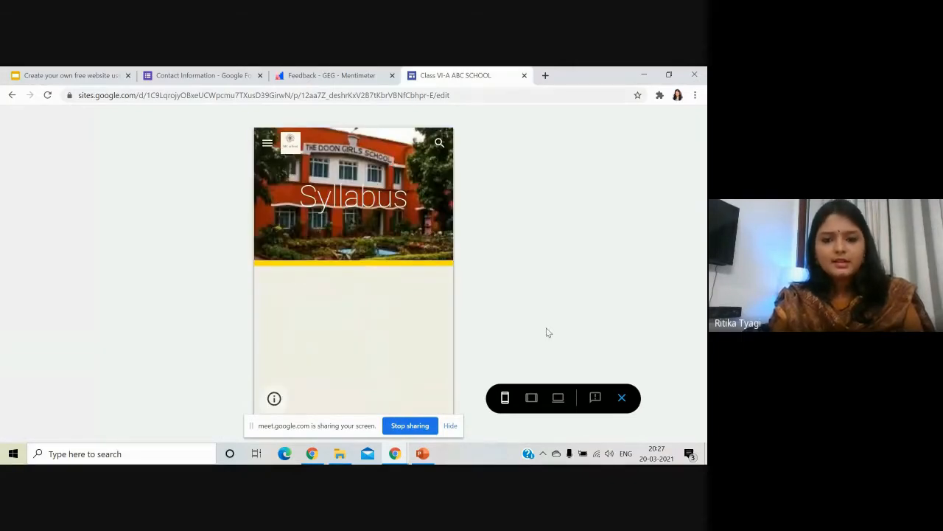
Close the preview and reopen the Home page in the editor.
left_click(621, 398)
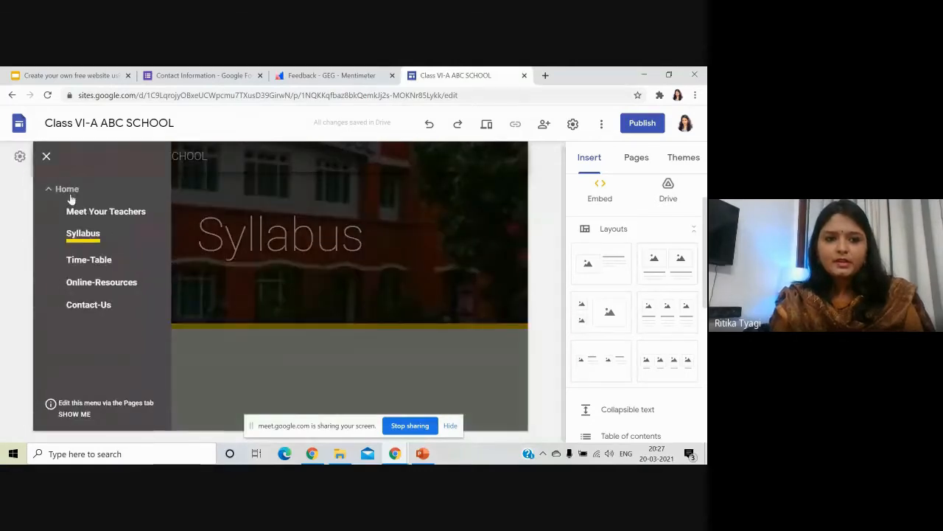
left_click(69, 193)
scroll(196, 280, "down", 10)
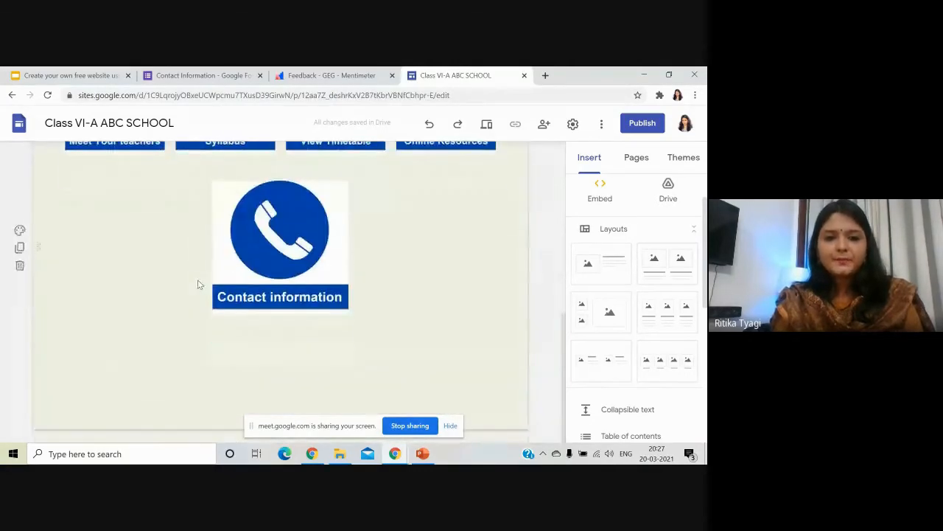
Add a text box reading 'Upcoming Class events:' and give its section the yellow Emphasis 2 background.
double_click(268, 369)
left_click(269, 363)
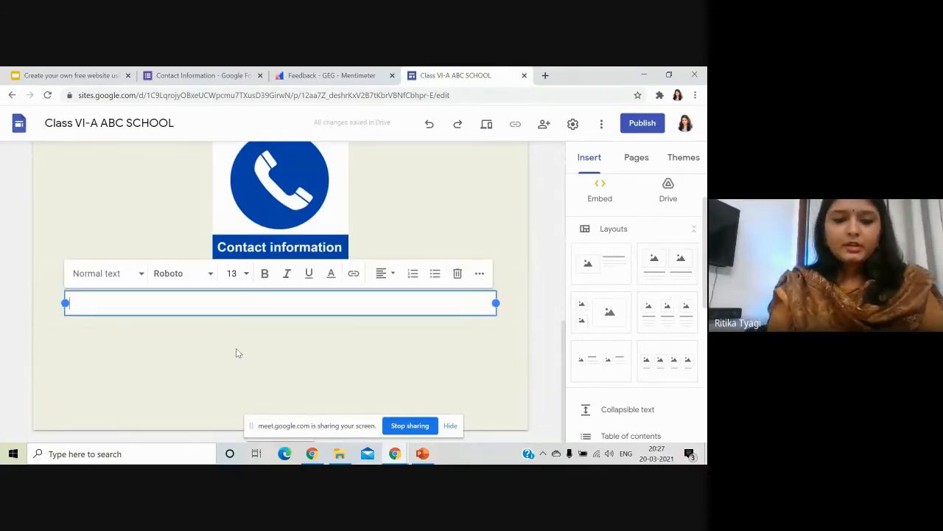
type("Upcoming Class events:")
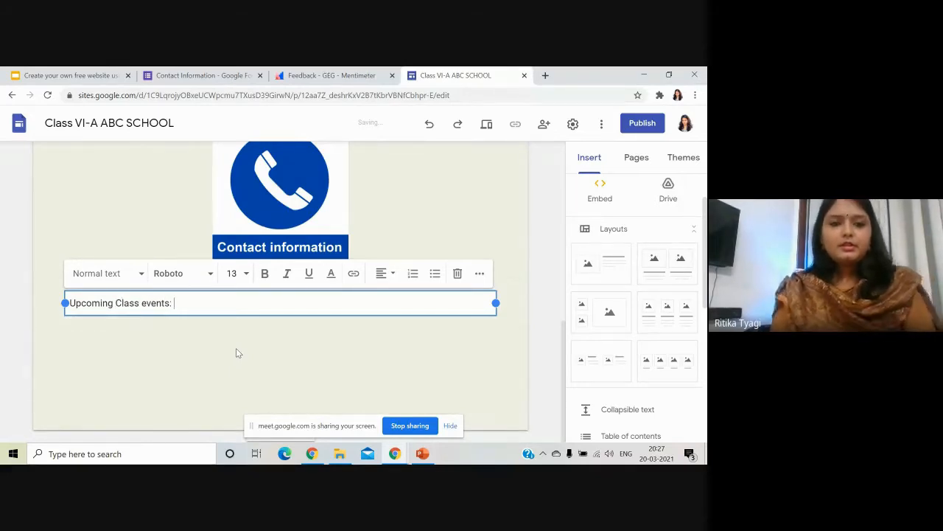
left_click(236, 348)
left_click(157, 303)
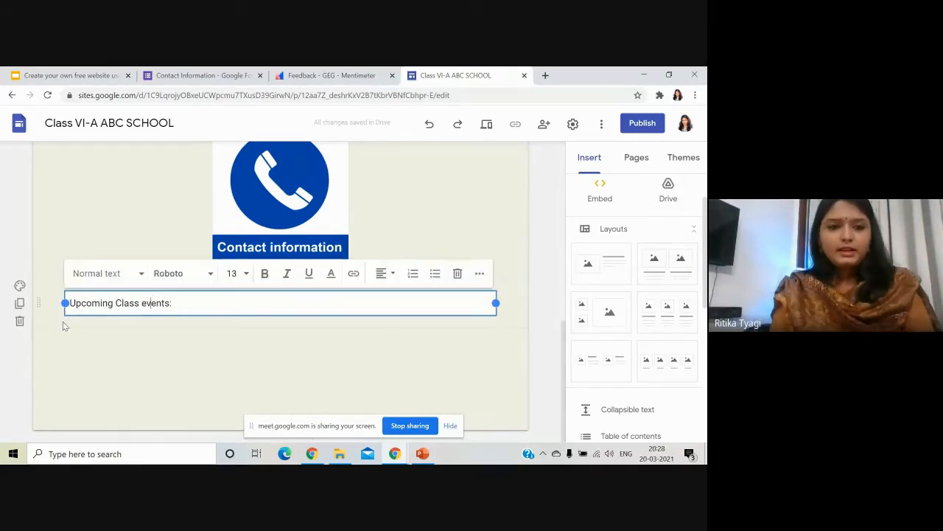
left_click(20, 287)
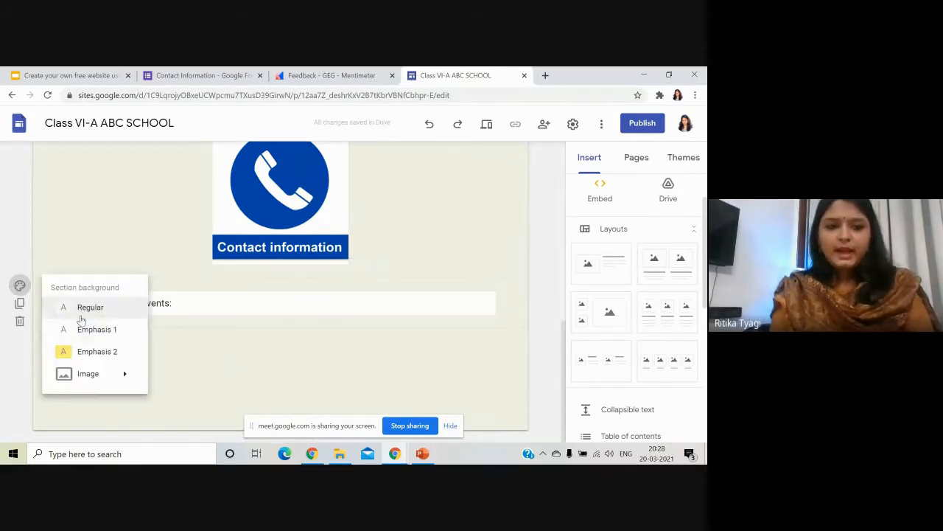
left_click(93, 352)
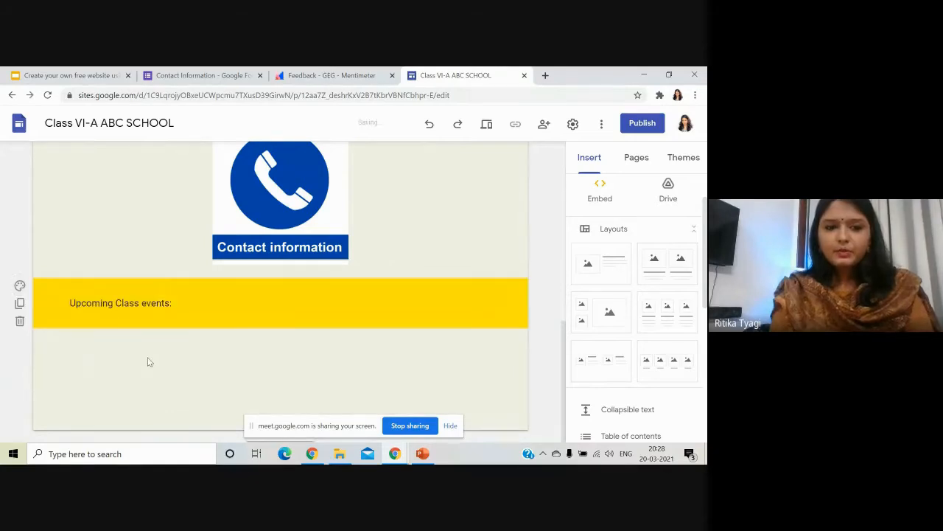
double_click(263, 370)
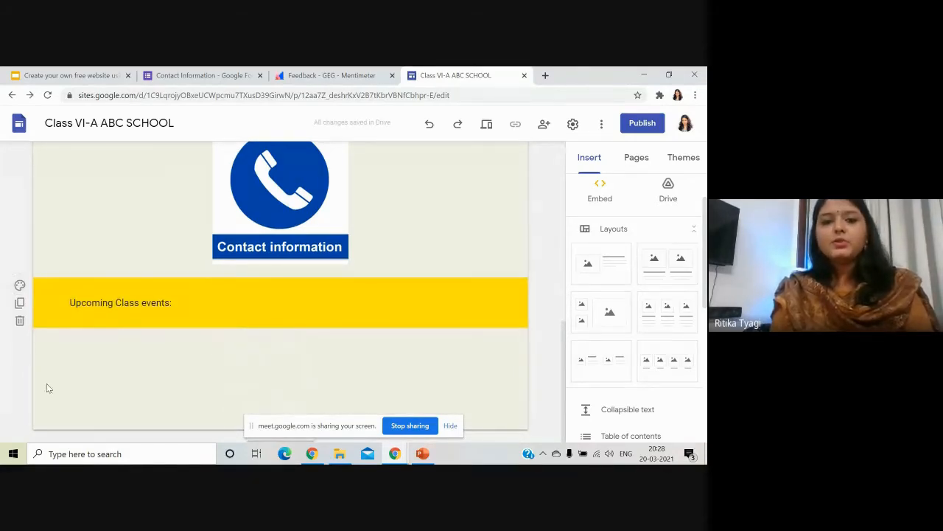
Embed your own Google Calendar below the 'Upcoming Class events:' banner on the Home page.
scroll(638, 345, "down", 3)
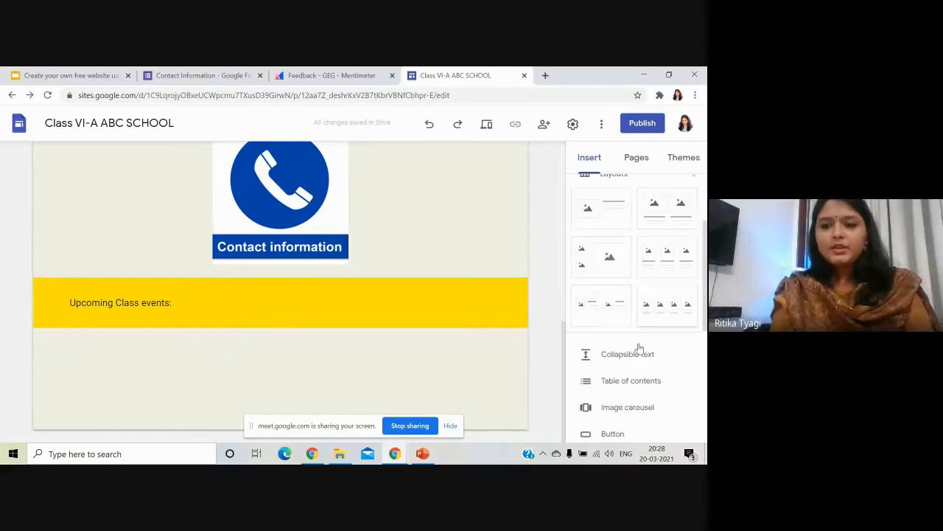
scroll(641, 351, "down", 2)
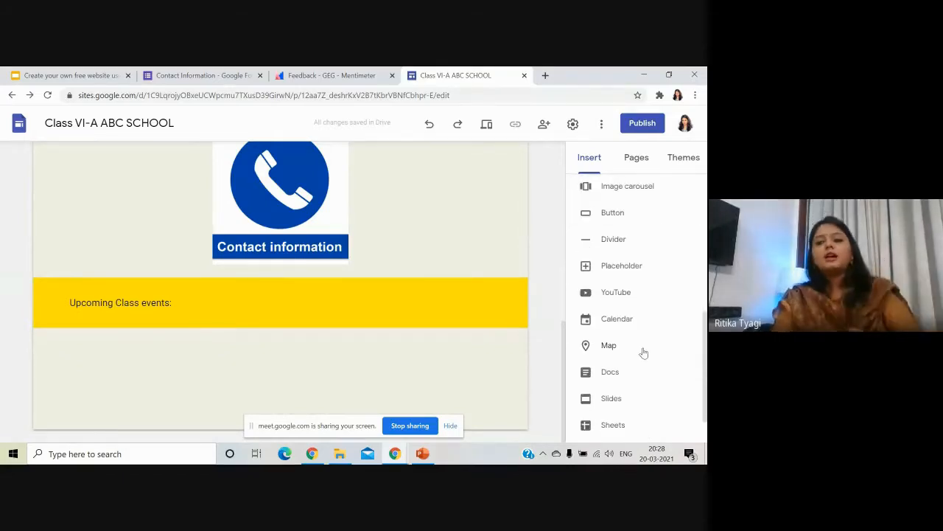
scroll(647, 356, "down", 1)
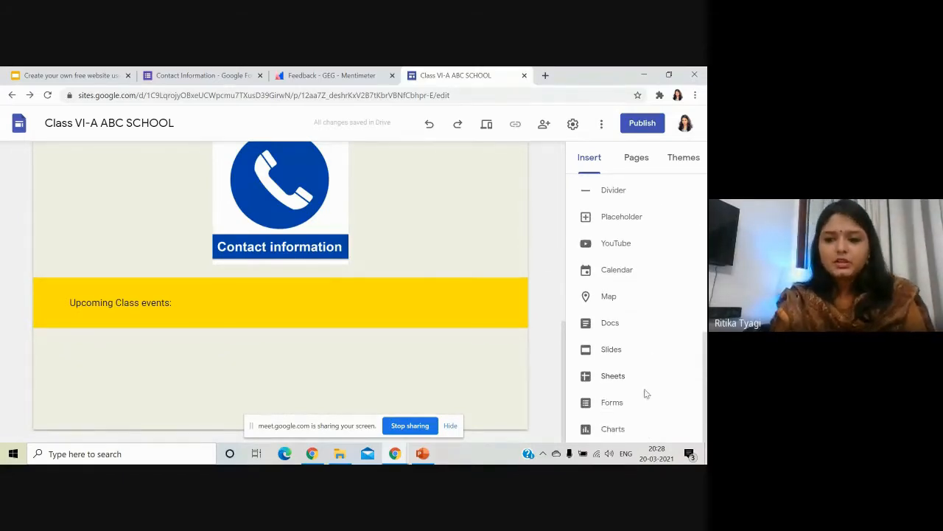
left_click(628, 272)
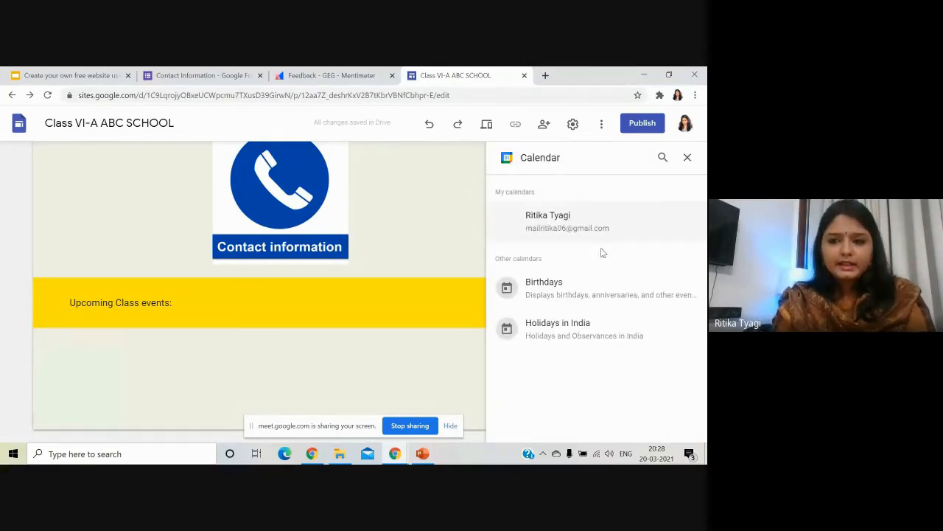
left_click(587, 230)
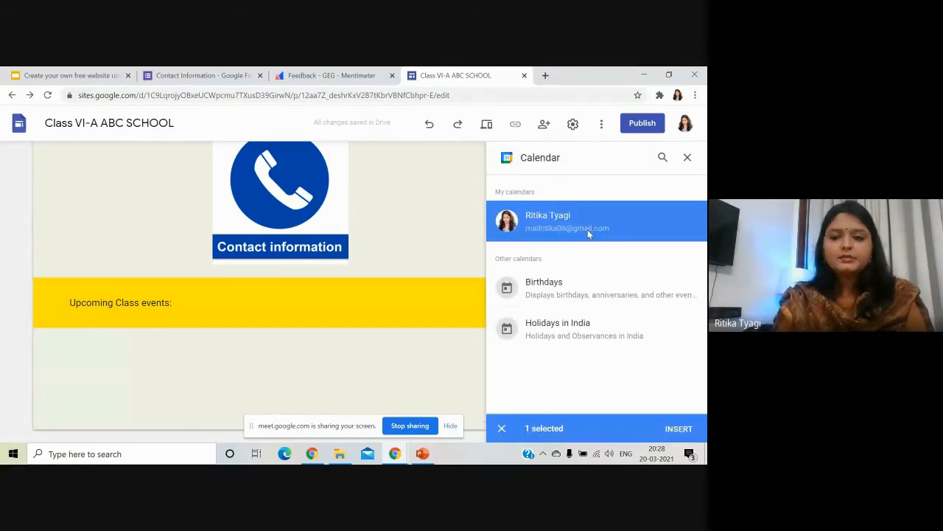
left_click(672, 433)
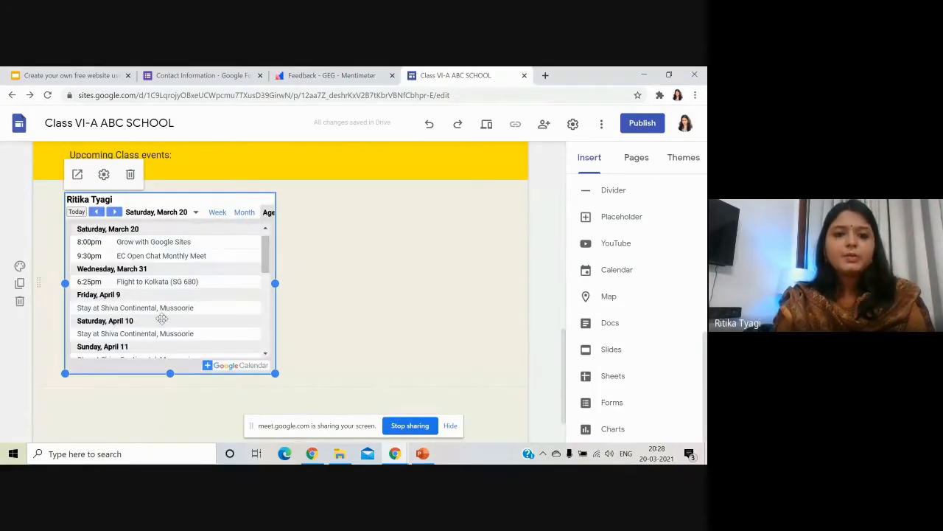
scroll(161, 319, "up", 1)
scroll(103, 321, "down", 1)
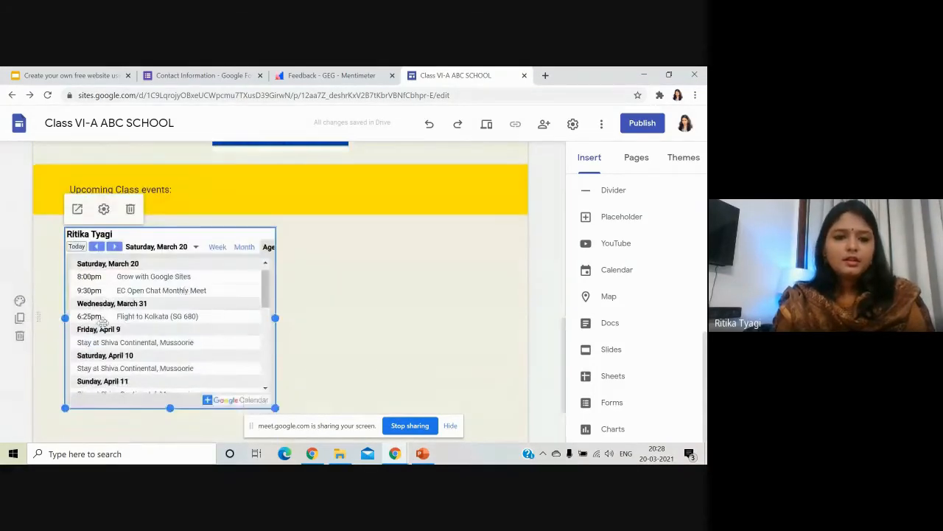
scroll(103, 322, "down", 2)
left_click(126, 358)
scroll(90, 324, "up", 1)
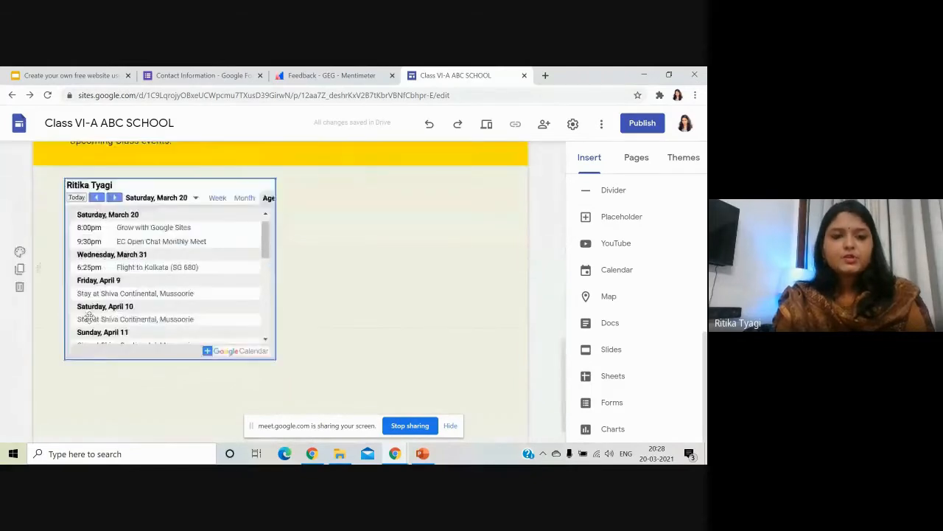
scroll(99, 322, "up", 10)
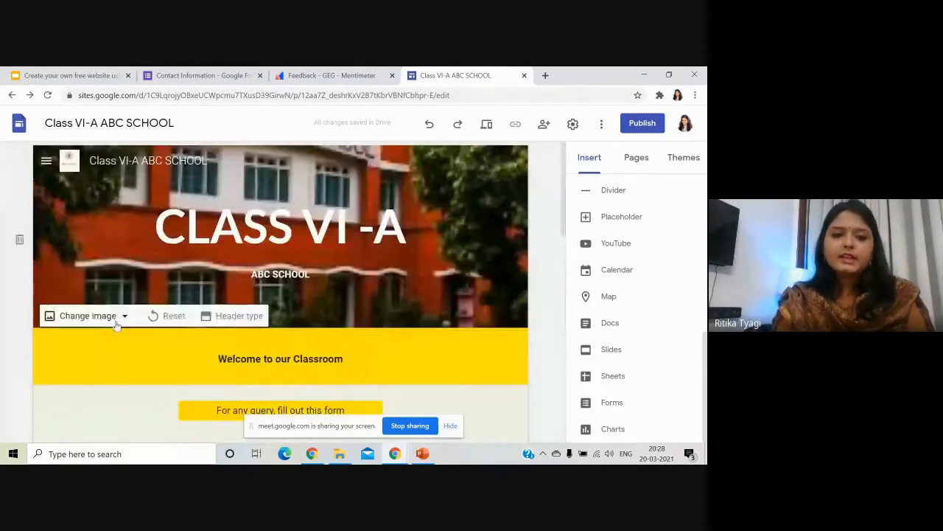
scroll(116, 325, "down", 4)
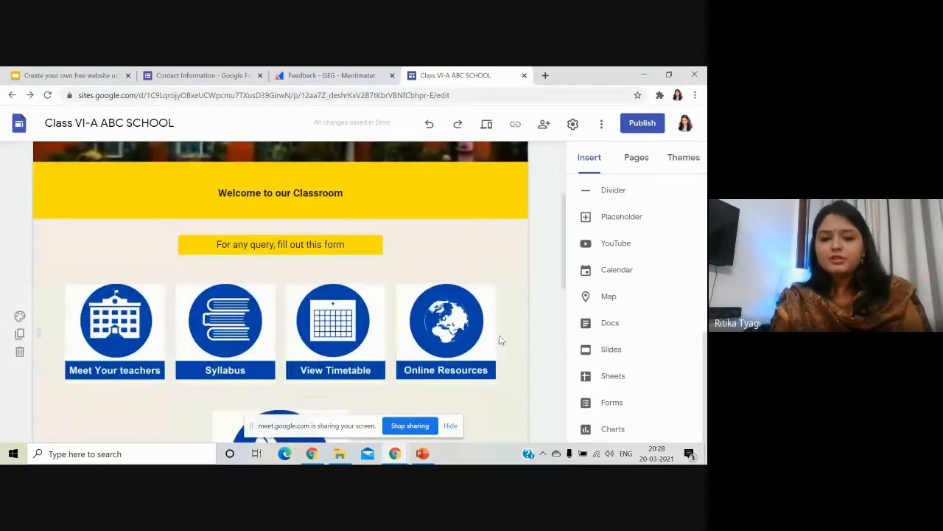
scroll(167, 377, "down", 8)
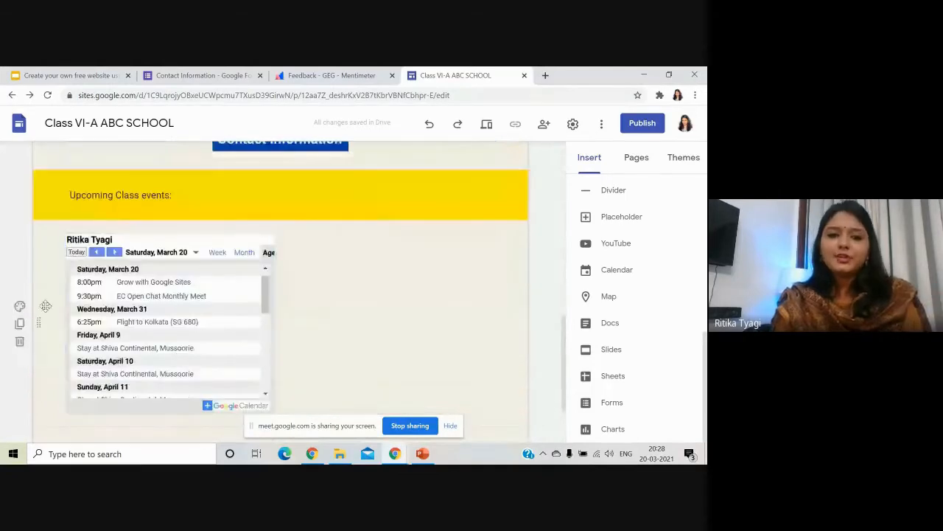
scroll(176, 362, "down", 3)
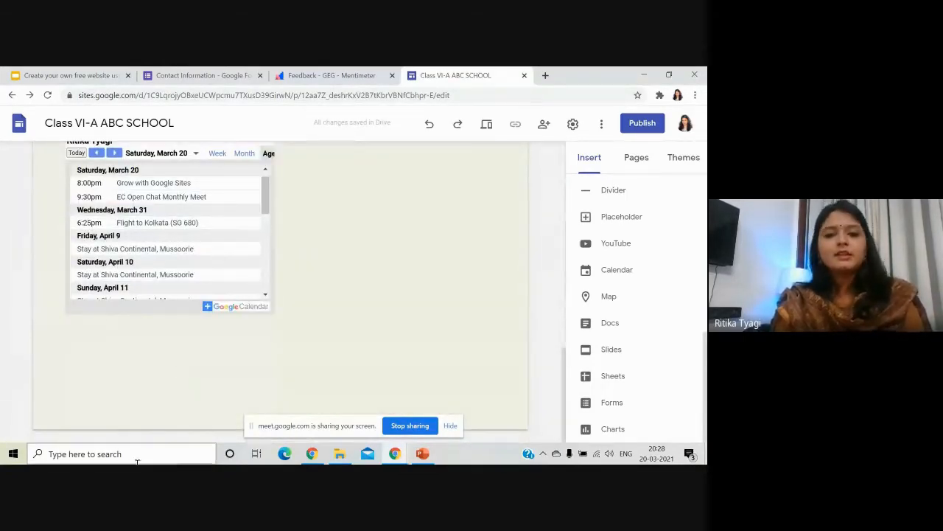
double_click(266, 363)
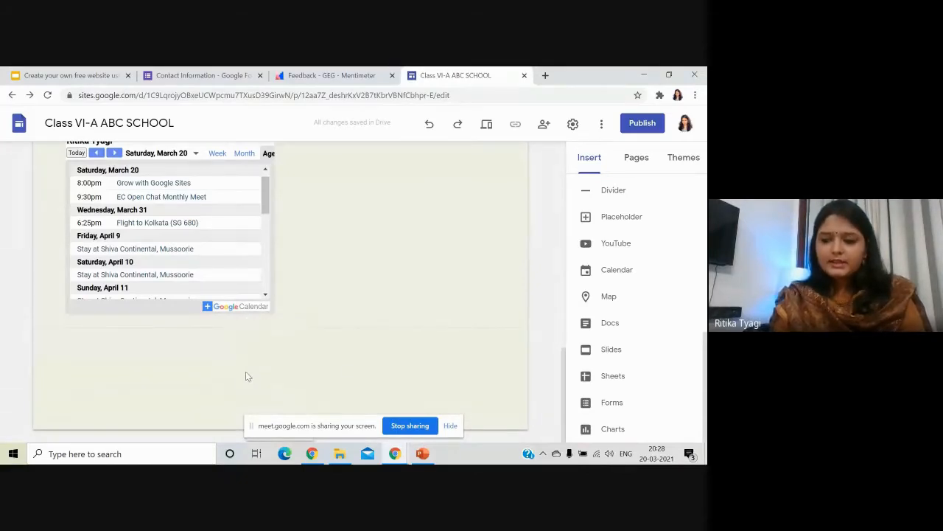
Add a 'Quote of the day' button linked to the Online-Resources page in its own section below the calendar.
scroll(630, 273, "up", 3)
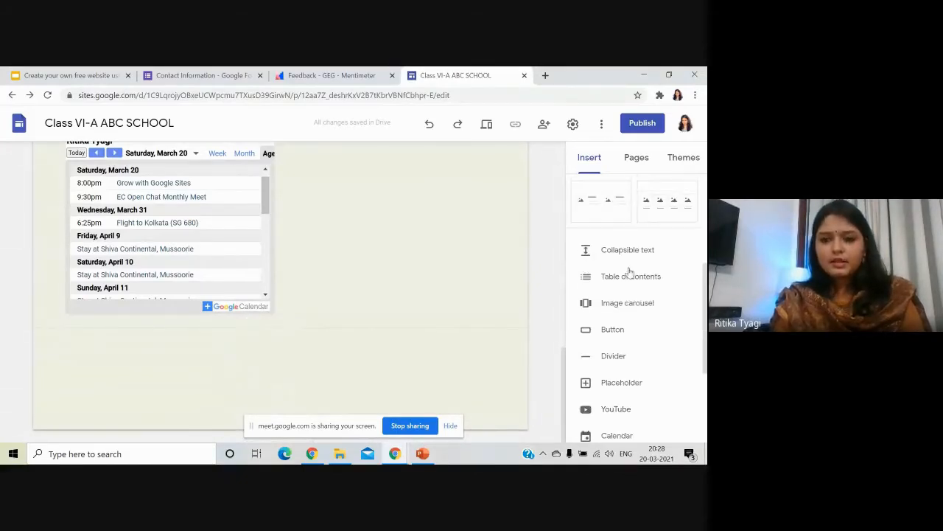
left_click(618, 330)
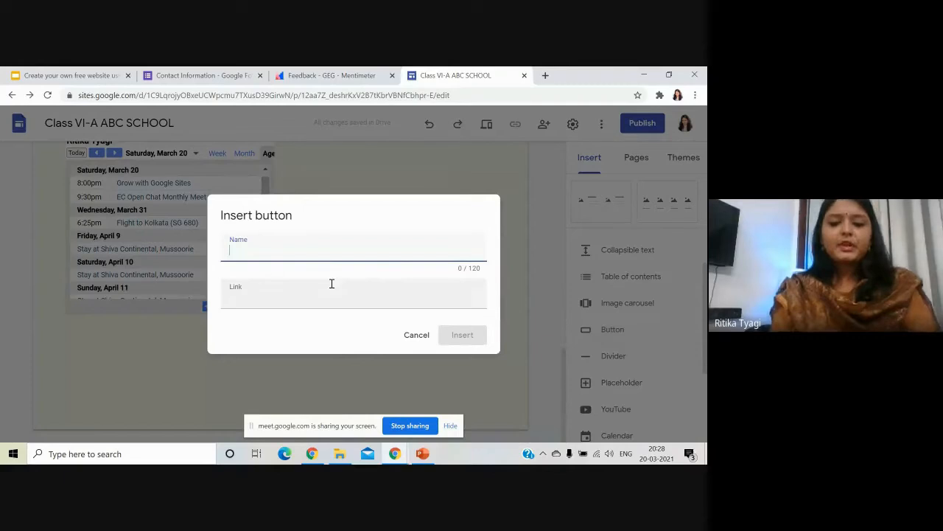
type("Quote of the day")
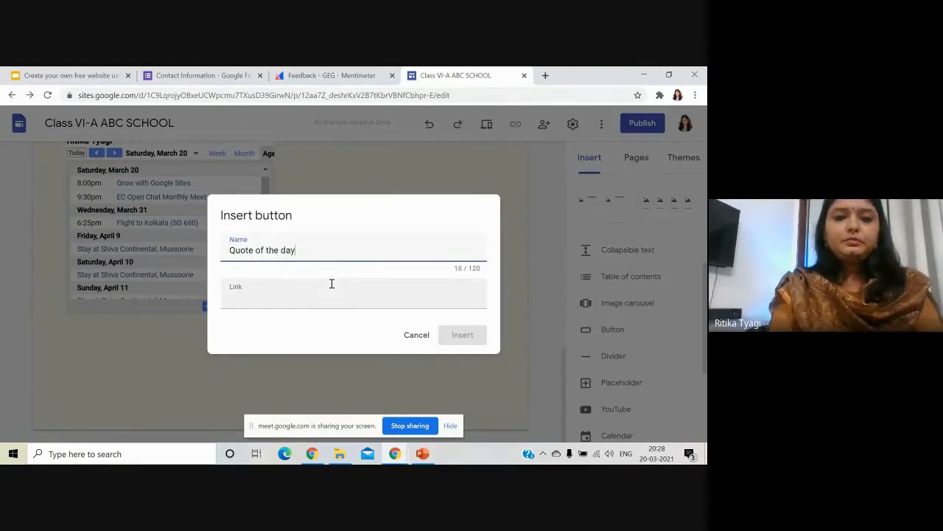
left_click(326, 299)
scroll(318, 352, "down", 2)
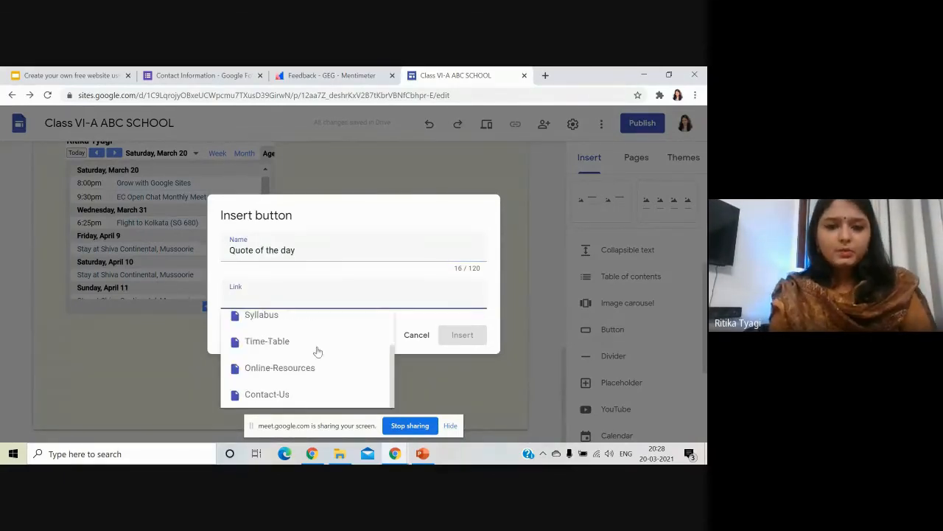
left_click(310, 368)
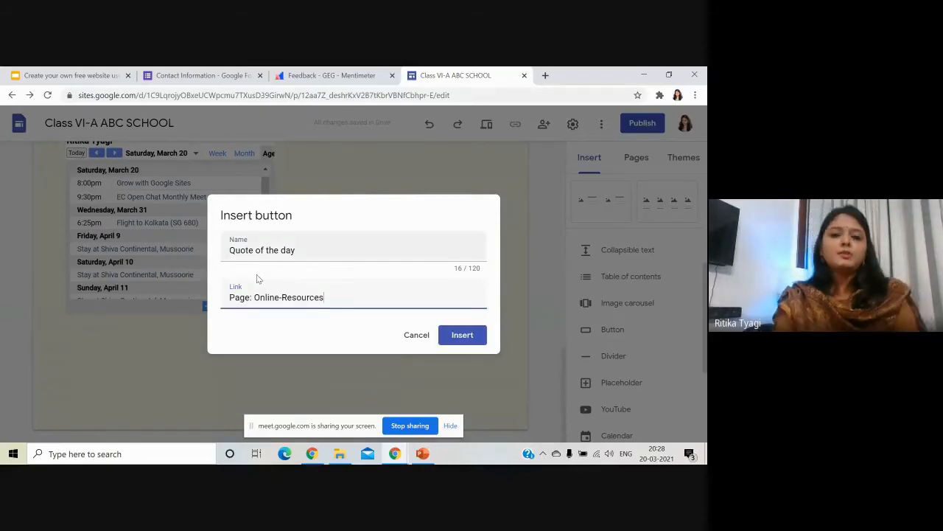
left_click(465, 335)
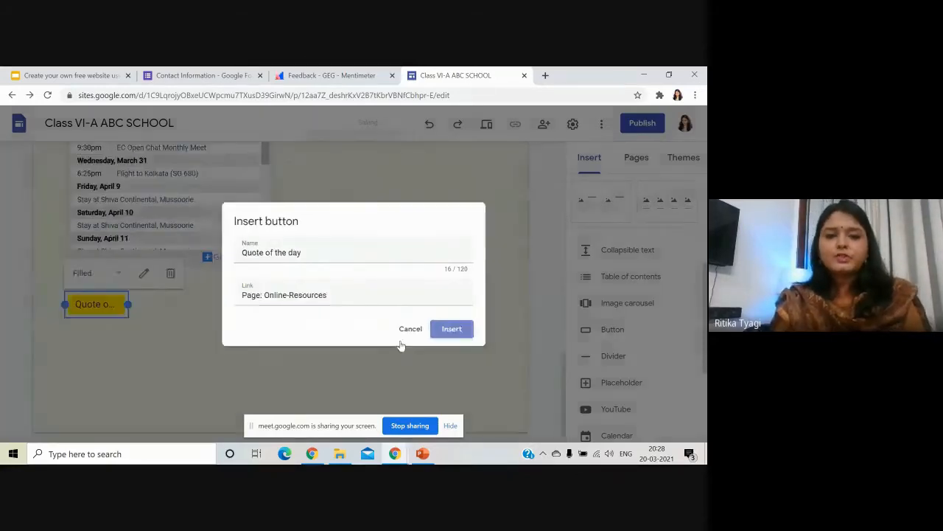
left_click_drag(131, 304, 345, 308)
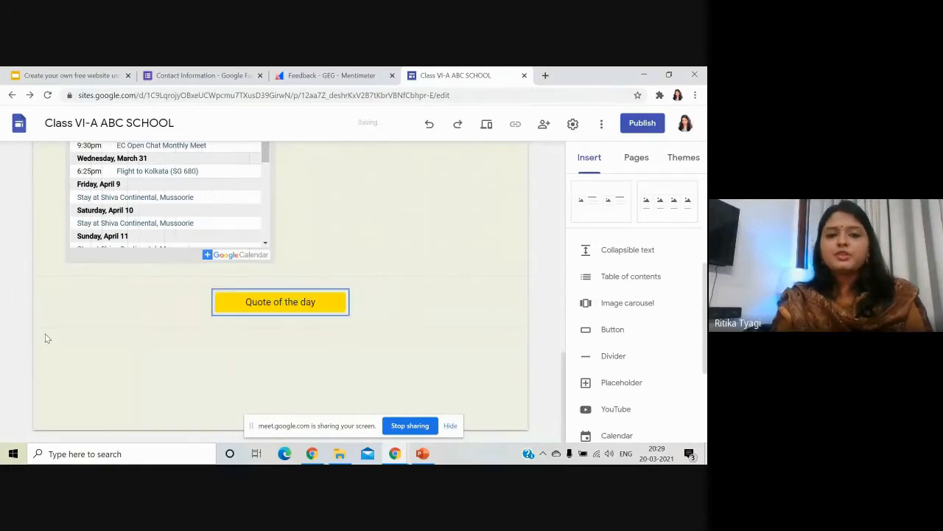
Try the Emphasis 1 and yellow Emphasis 2 backgrounds on the Quote of the day section.
left_click(20, 284)
left_click(90, 329)
left_click(20, 285)
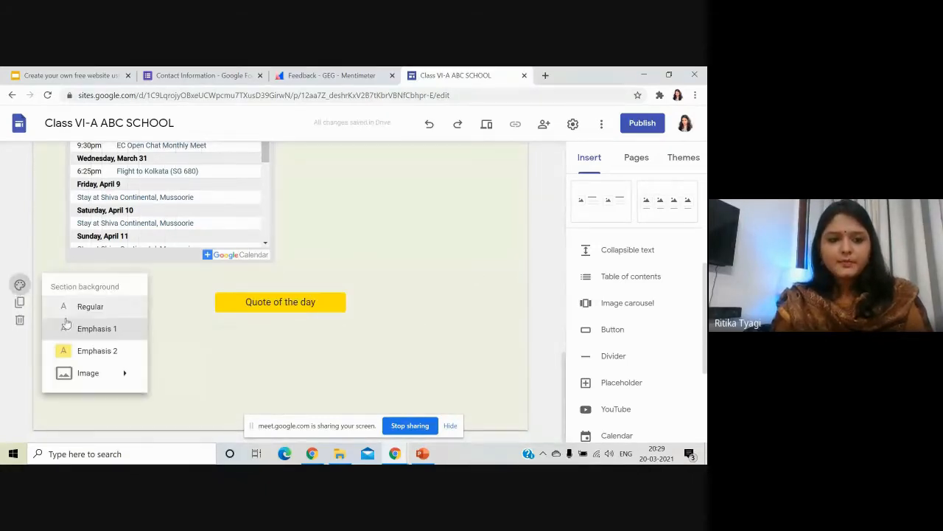
left_click(78, 352)
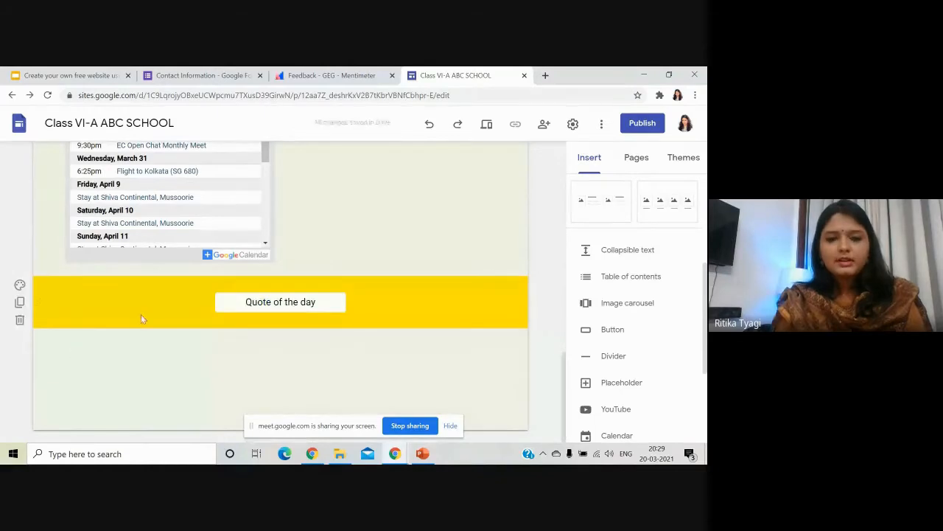
Set the section background to the solid dark blue gallery image.
left_click(20, 284)
mouse_move(92, 373)
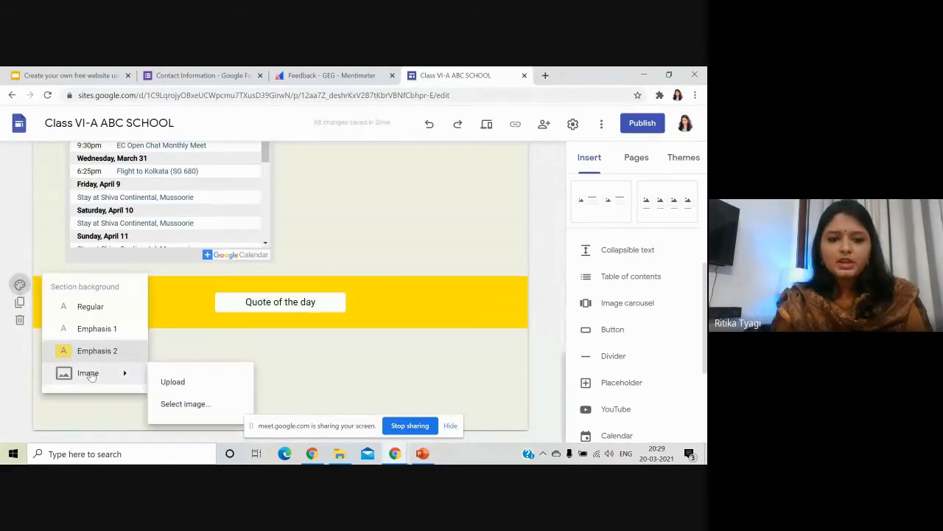
left_click(182, 404)
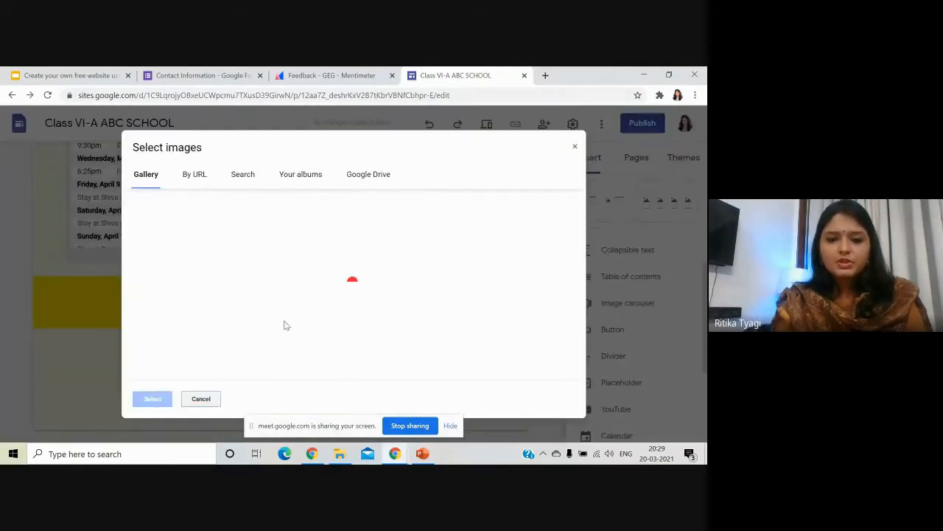
scroll(285, 326, "down", 10)
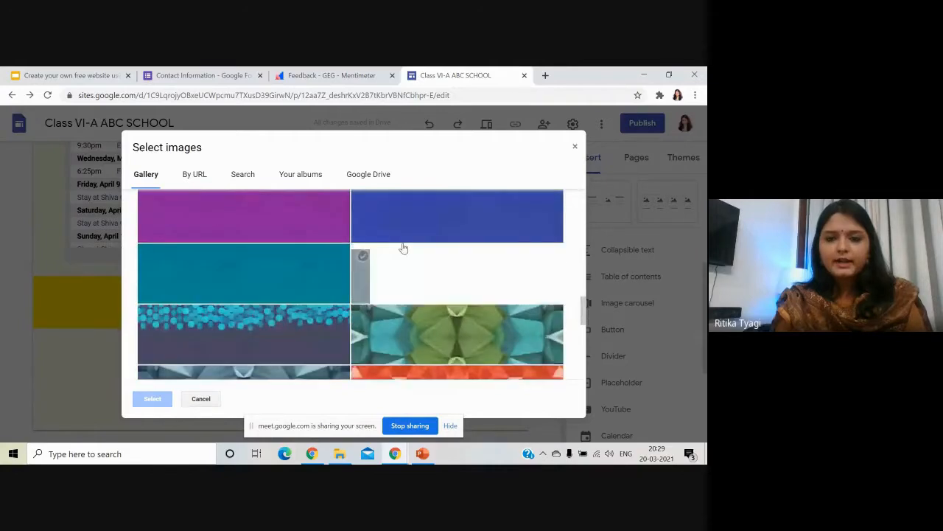
left_click(404, 241)
left_click(164, 399)
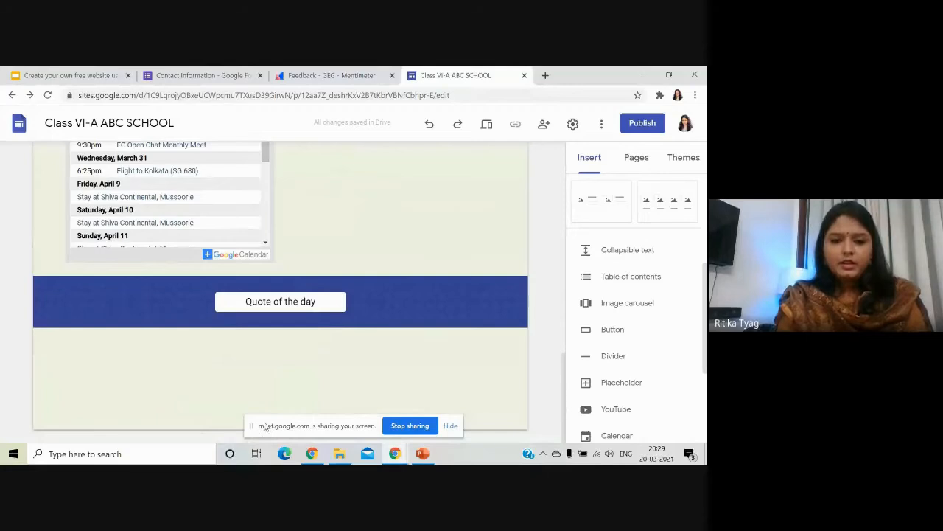
Bring up and dismiss the insert options in the blank area at the page bottom.
double_click(202, 418)
mouse_move(316, 388)
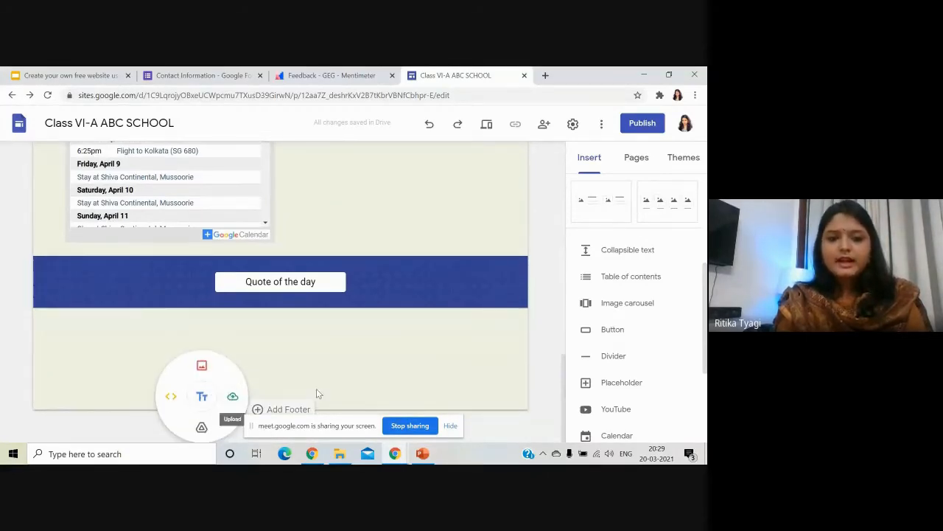
left_click(259, 414)
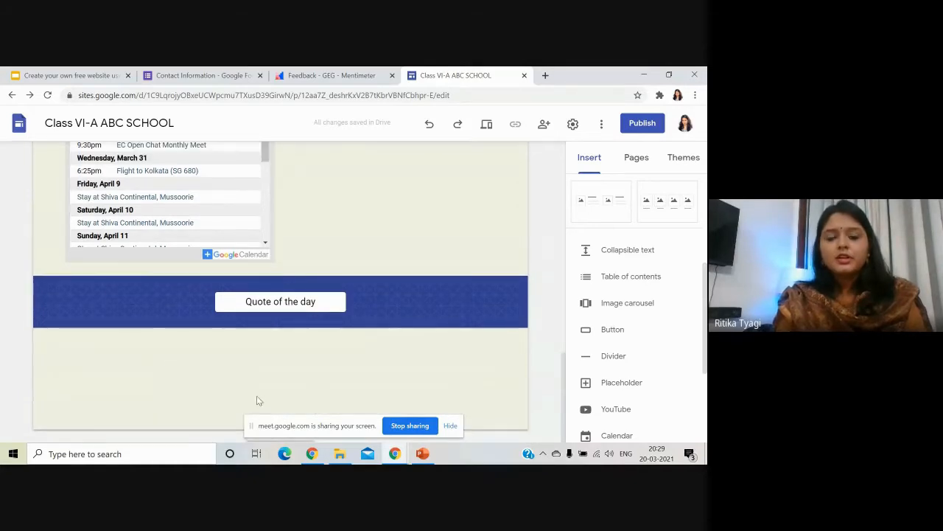
double_click(212, 418)
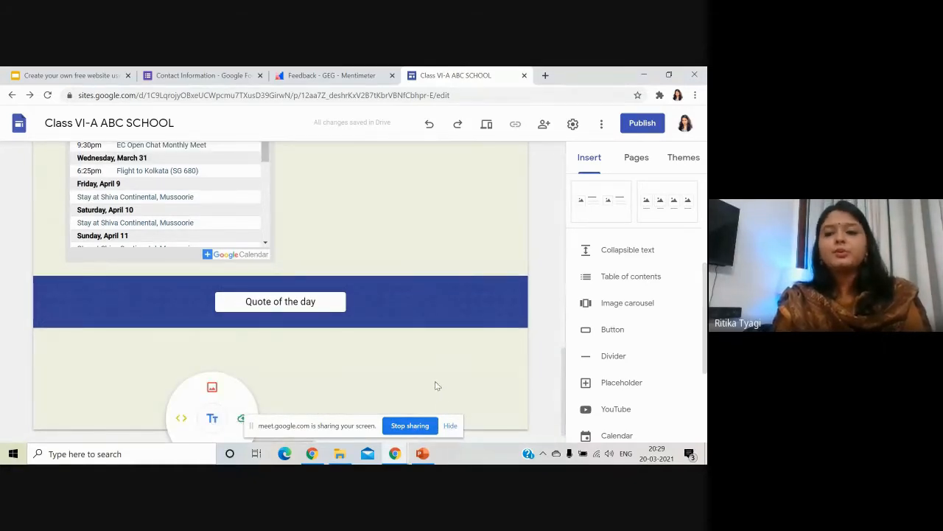
scroll(549, 373, "up", 2)
scroll(543, 375, "down", 2)
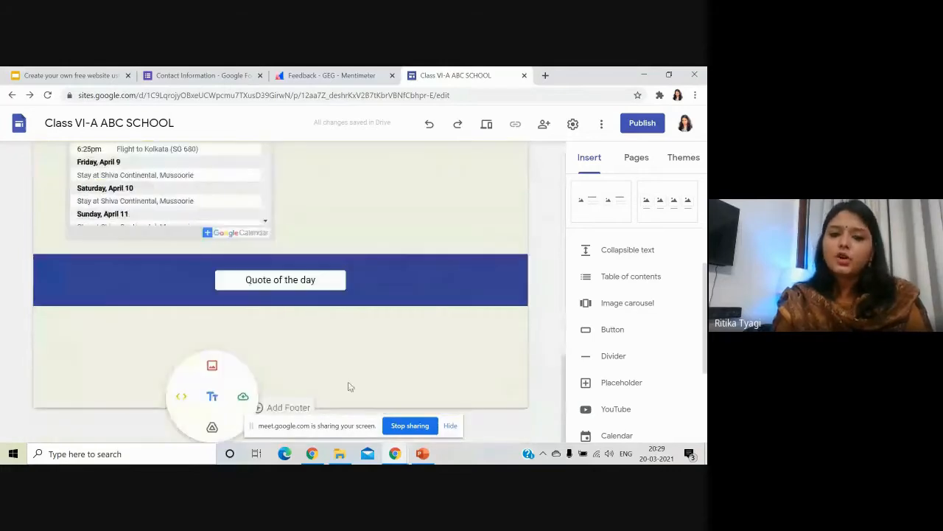
left_click(295, 408)
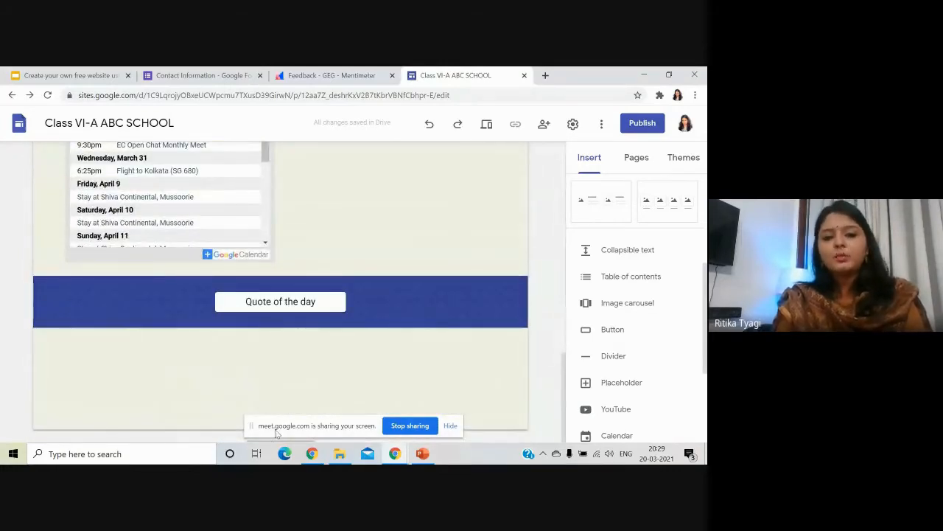
Add a centred footer reading 'For more information, visit the campus or call the landline number.'.
left_click(272, 430)
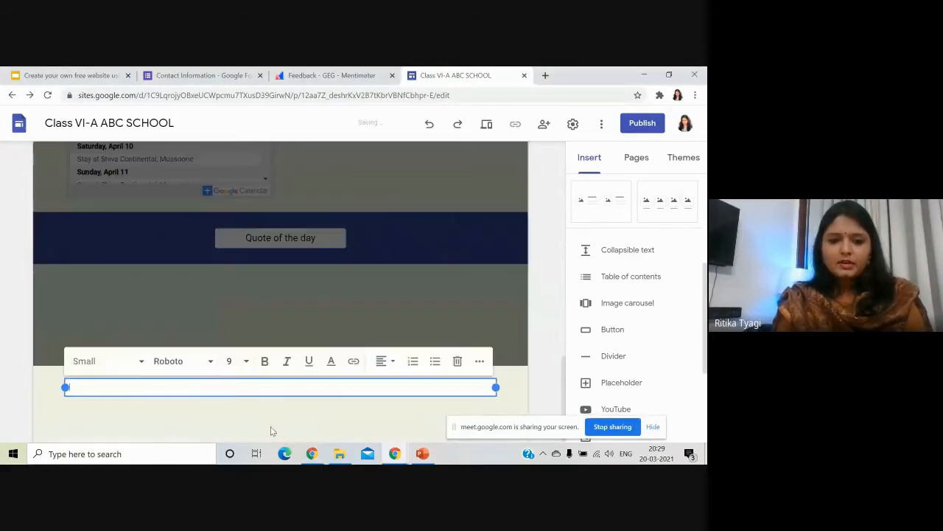
type("For more infor")
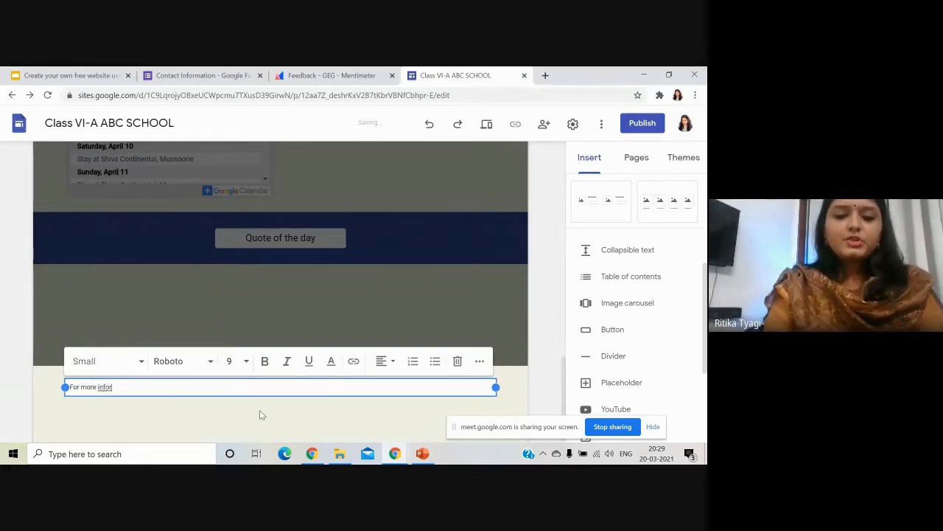
type("mation, ")
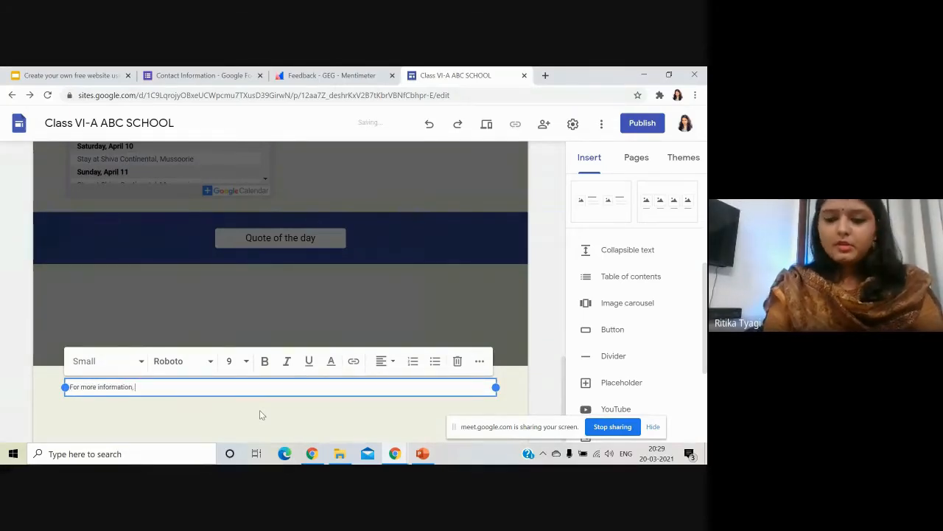
type("visit the campu")
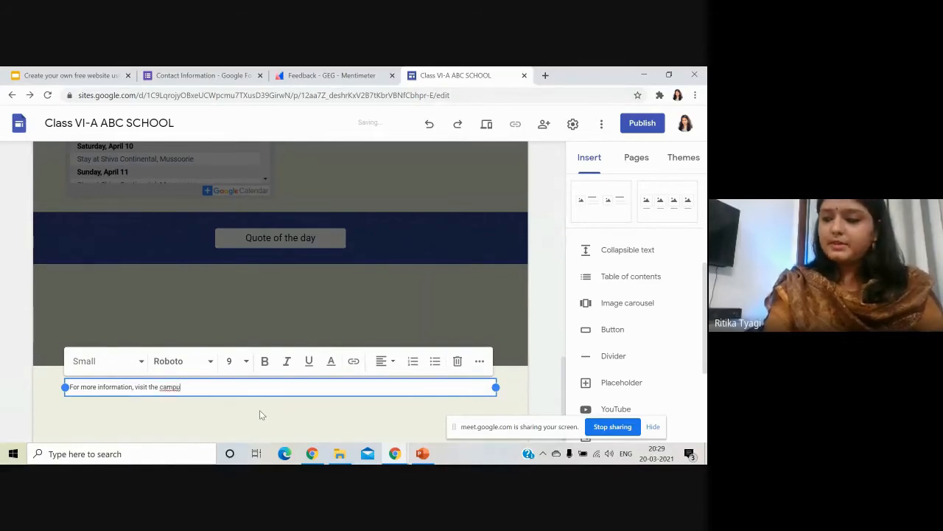
key("BackSpace")
type("us or call the landline number.")
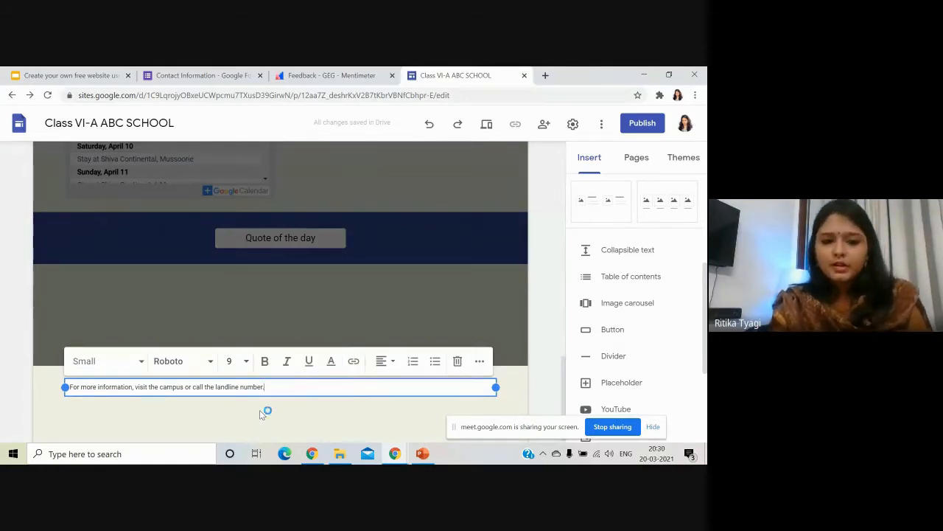
left_click(386, 361)
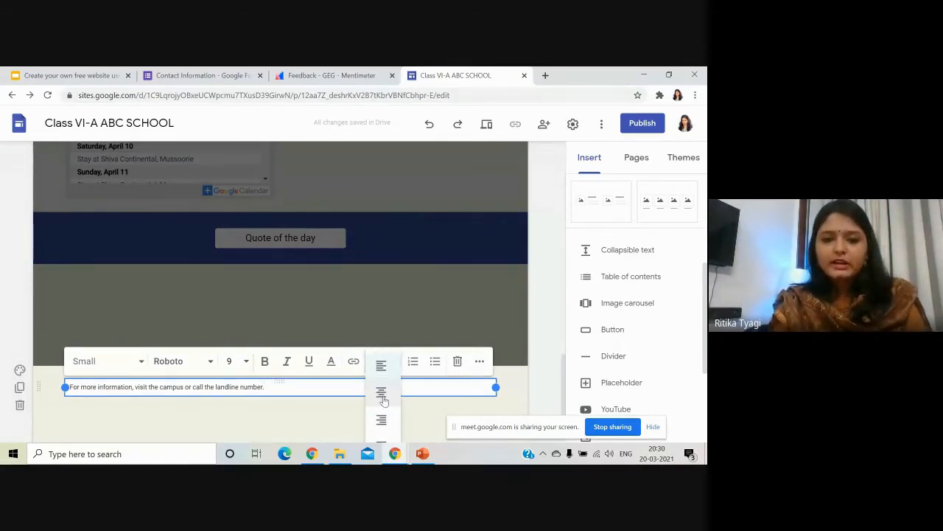
left_click(383, 399)
left_click(346, 410)
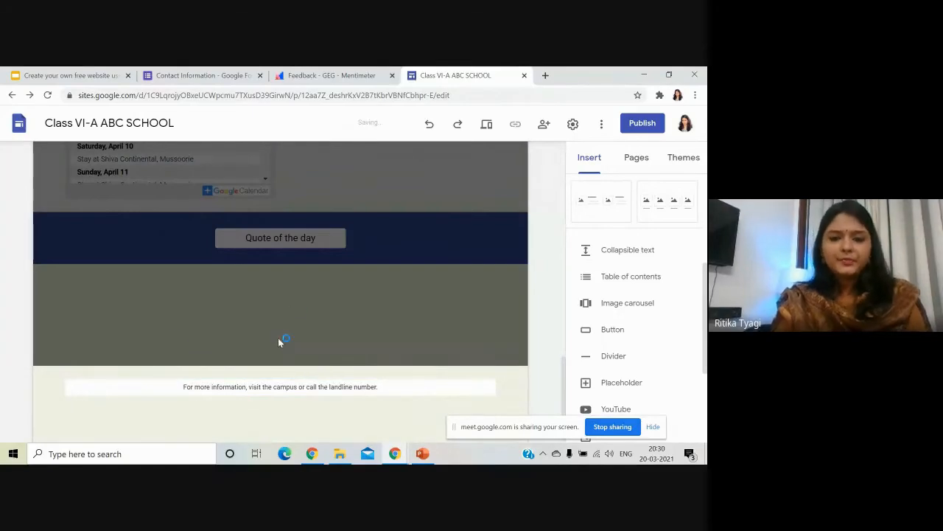
Give the footer section the yellow Emphasis 2 background and review the finished page.
scroll(445, 287, "up", 10)
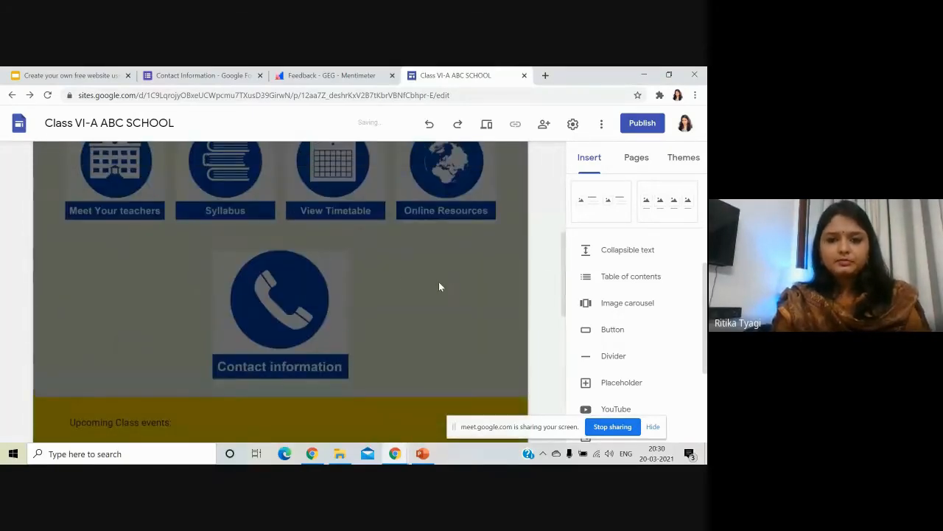
scroll(183, 300, "down", 10)
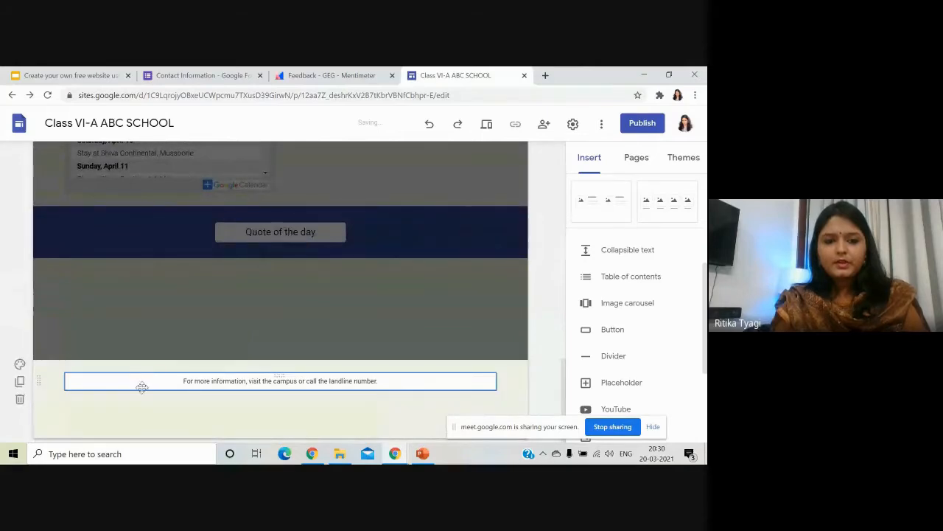
left_click(133, 382)
left_click(20, 364)
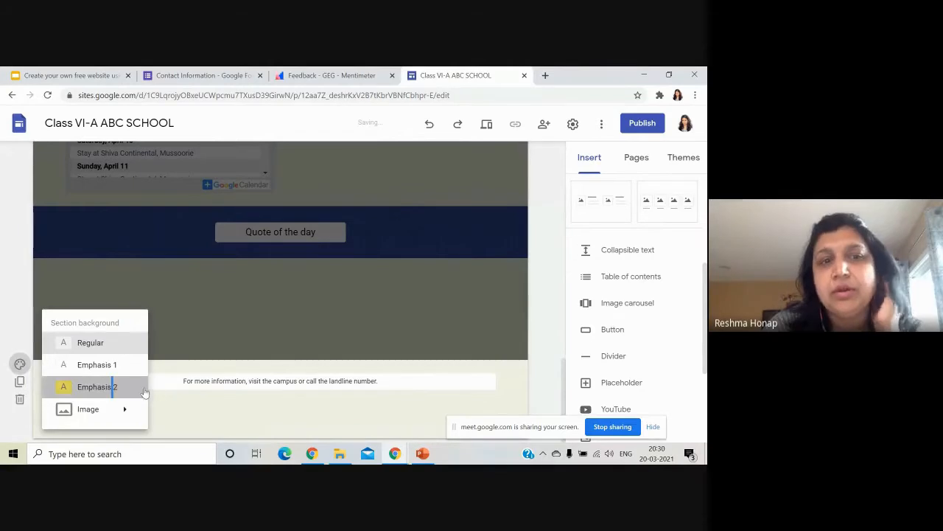
left_click(113, 395)
scroll(516, 289, "up", 15)
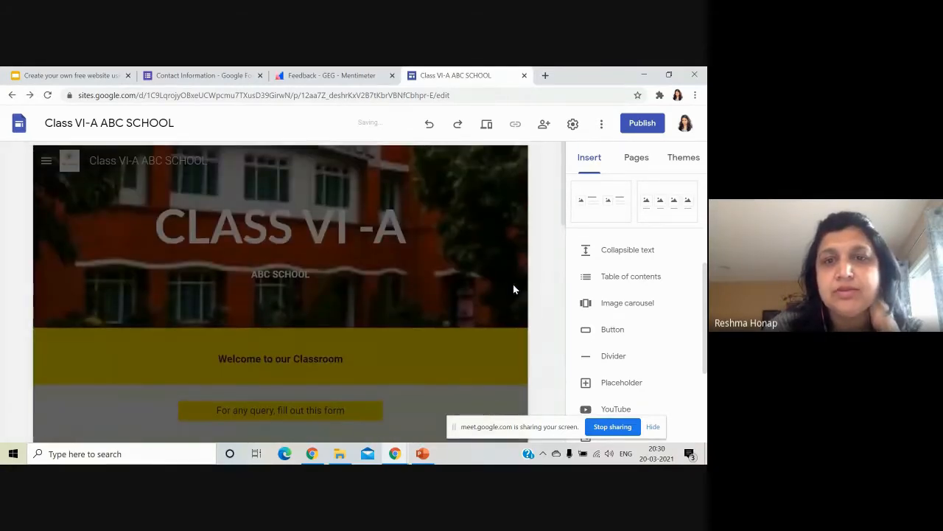
left_click(46, 160)
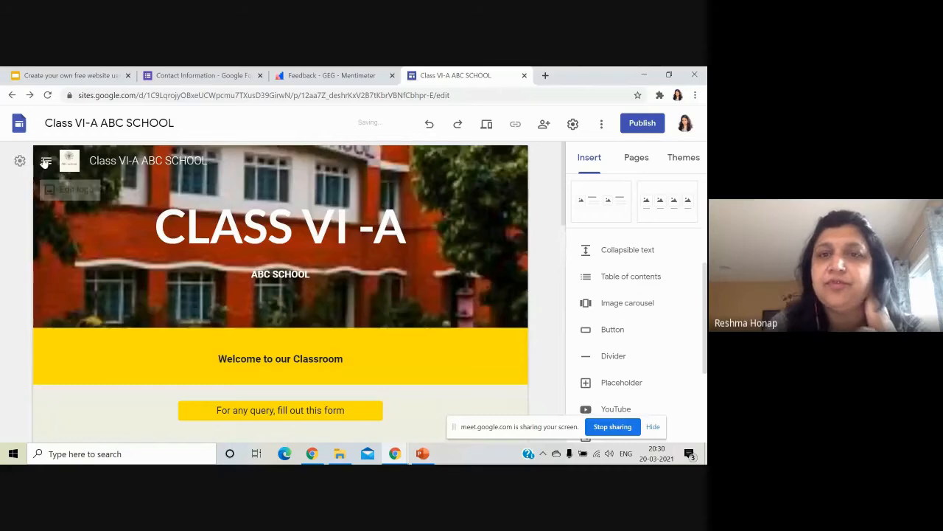
scroll(538, 262, "down", 15)
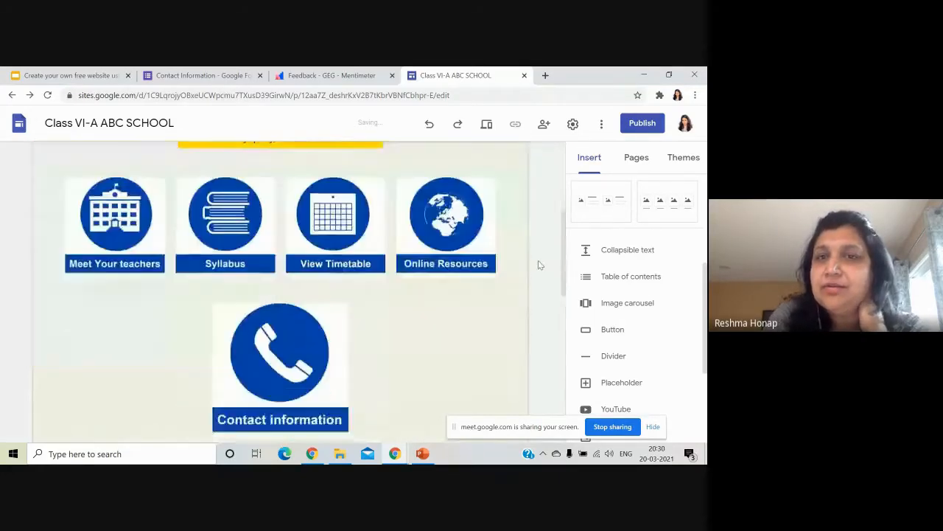
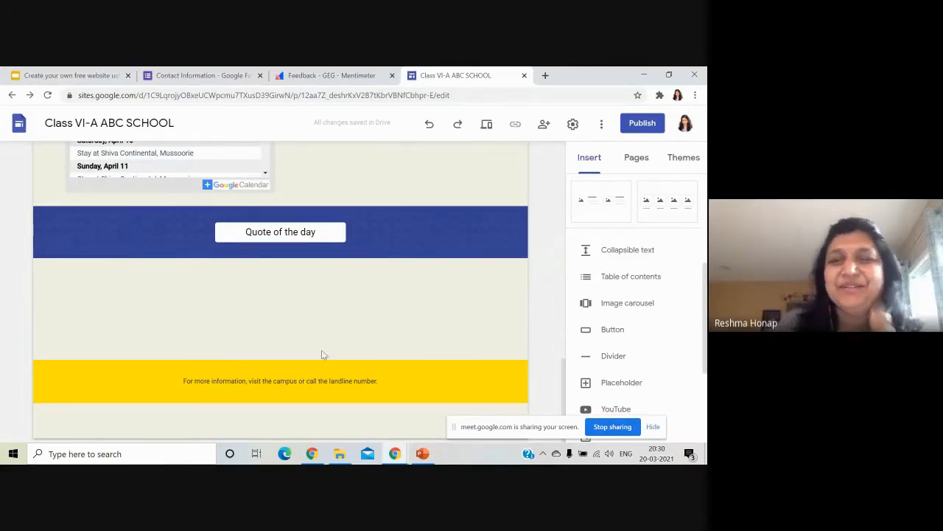
Open the Meet Your Teachers page from the site menu.
scroll(418, 358, "up", 1)
scroll(418, 358, "down", 1)
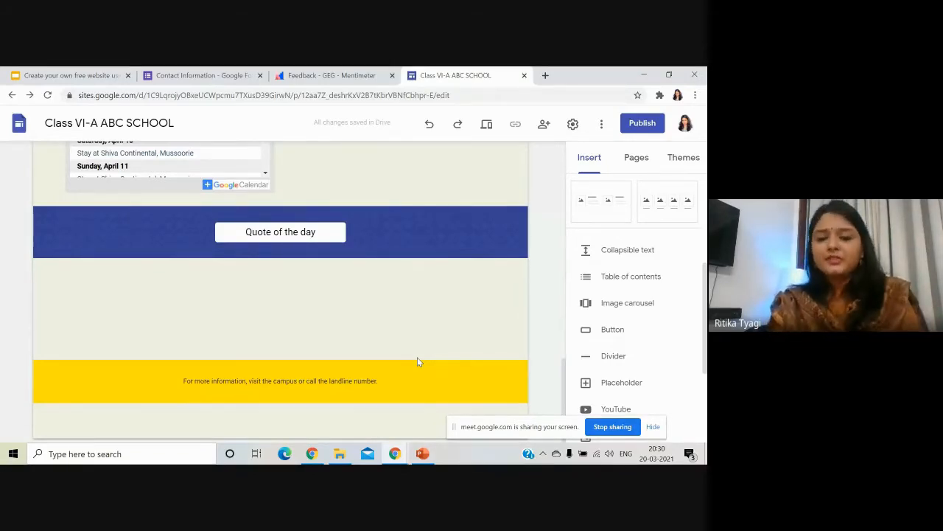
scroll(417, 361, "up", 5)
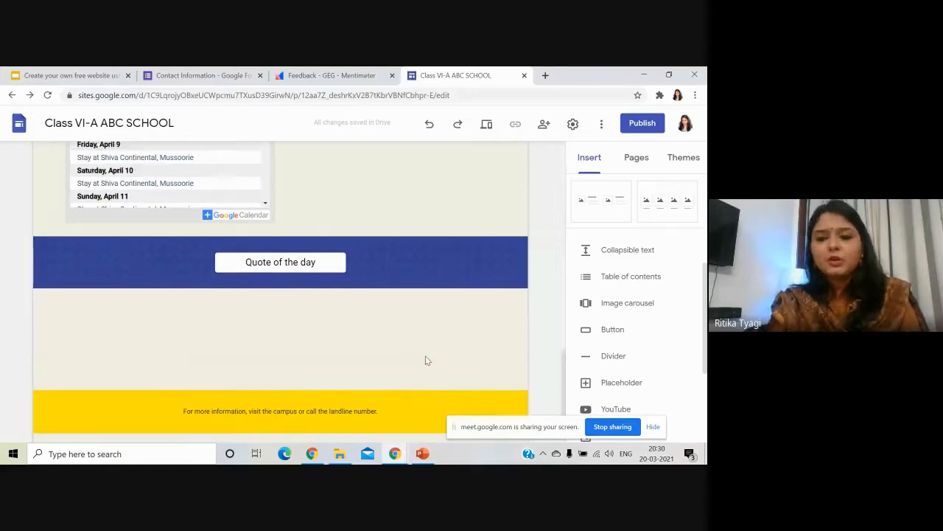
scroll(425, 364, "up", 8)
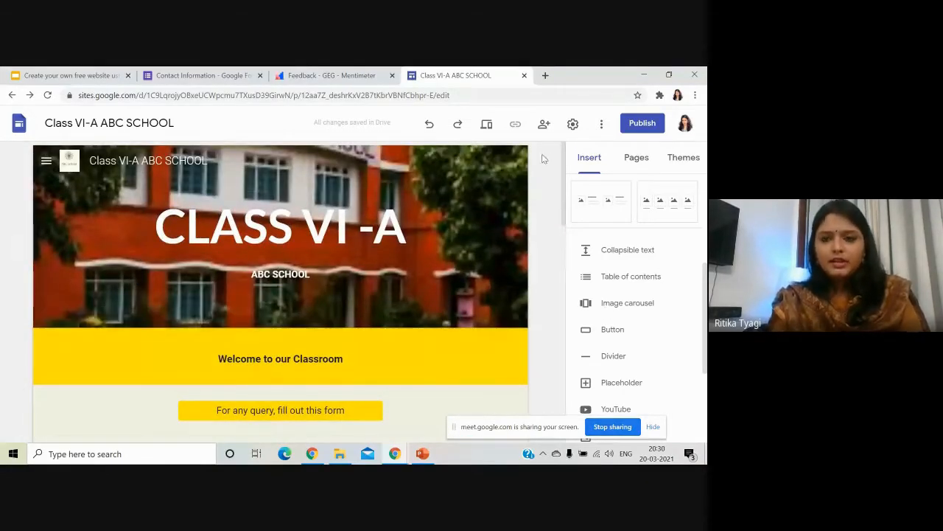
left_click(43, 162)
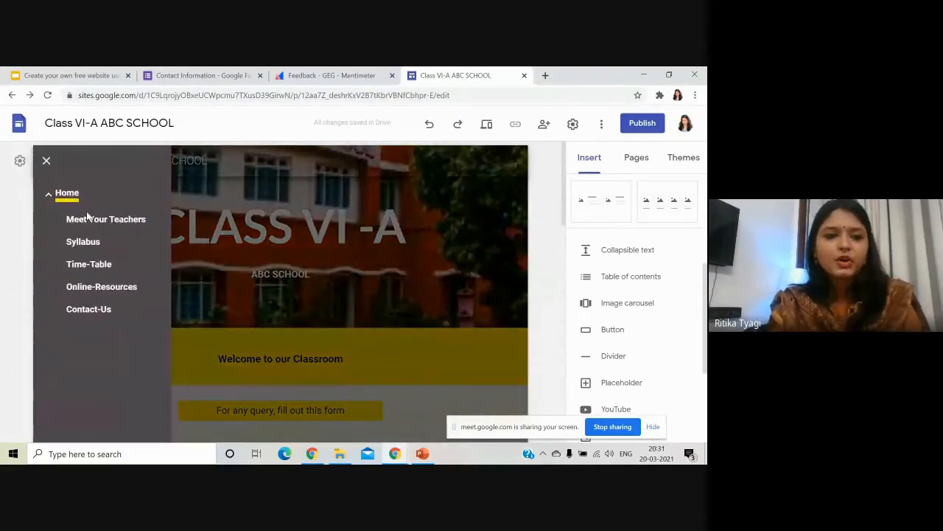
left_click(106, 221)
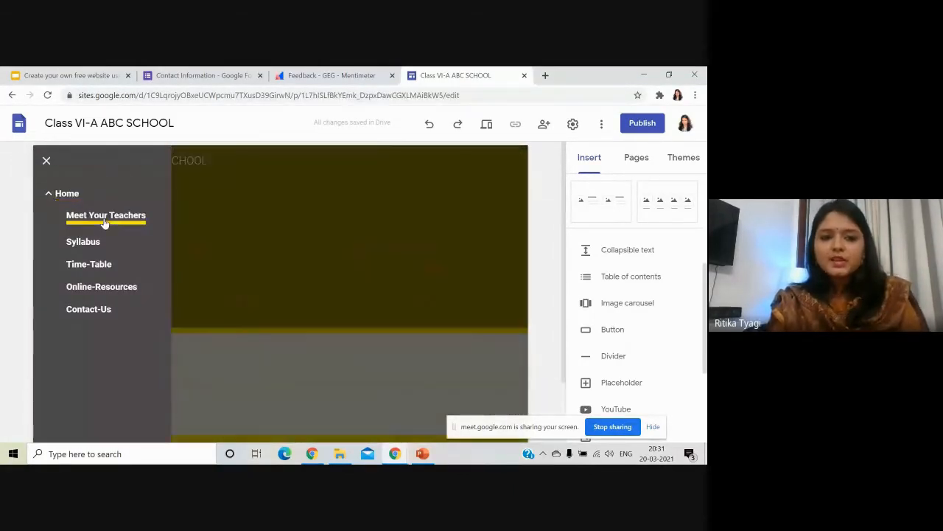
scroll(398, 345, "down", 1)
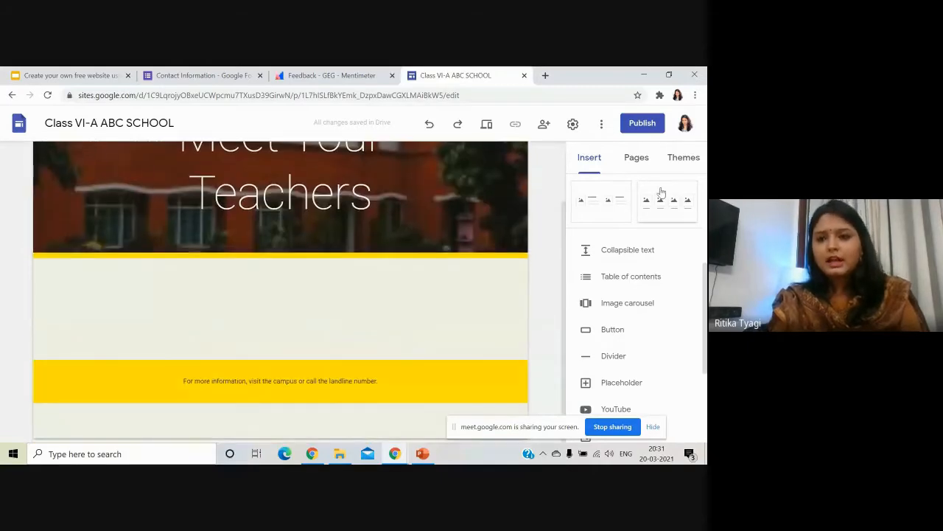
scroll(637, 243, "up", 3)
Insert an image-and-text section with the teacher's uploaded photo, resized to a tall portrait.
left_click(604, 332)
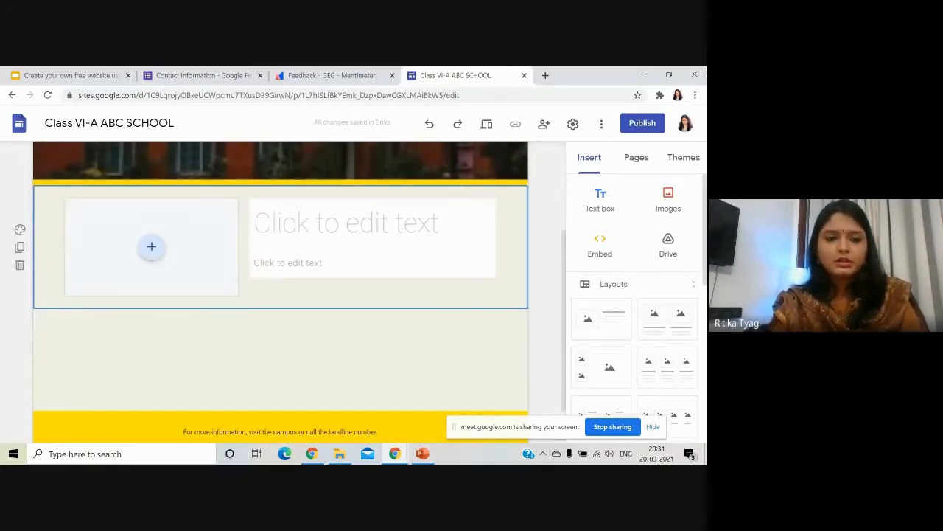
left_click(152, 249)
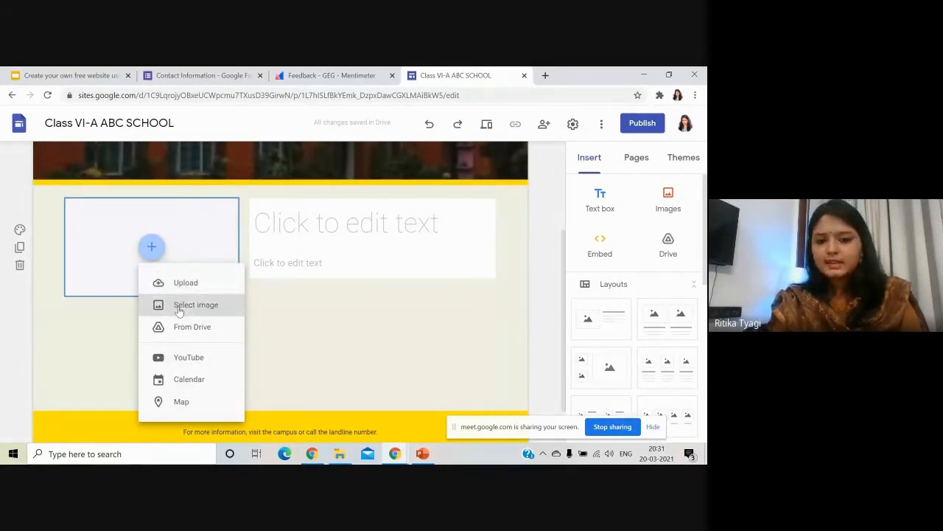
left_click(185, 283)
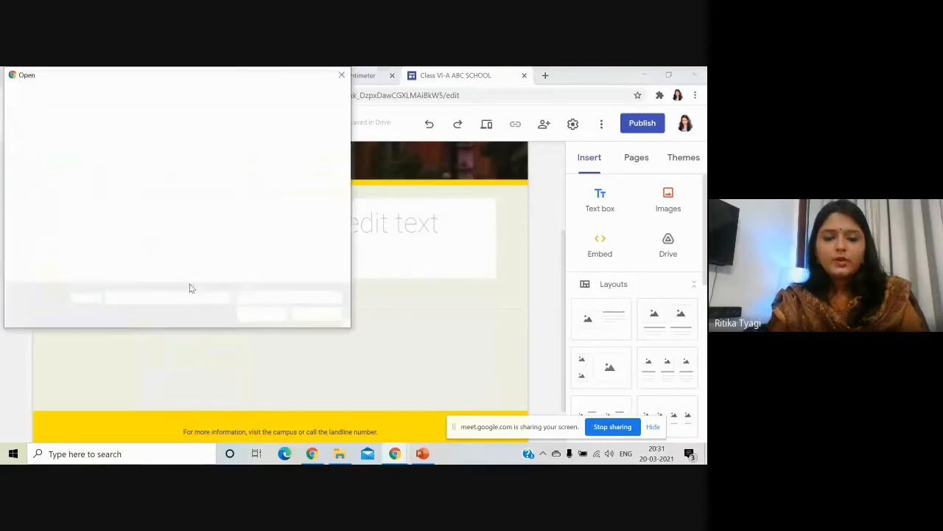
double_click(258, 169)
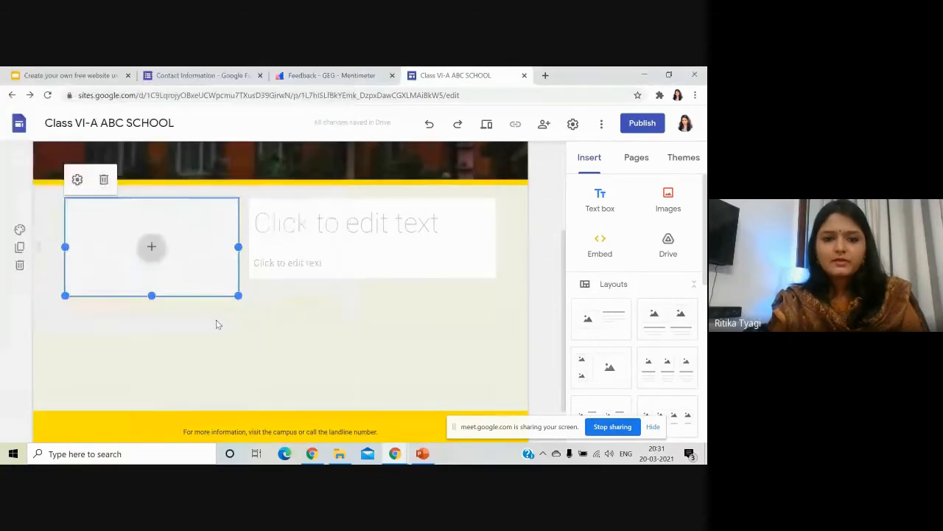
left_click_drag(231, 306, 166, 361)
left_click(238, 330)
Enter the teacher's name as the title and 'Computer Teacher' beneath it.
left_click(382, 233)
type("M")
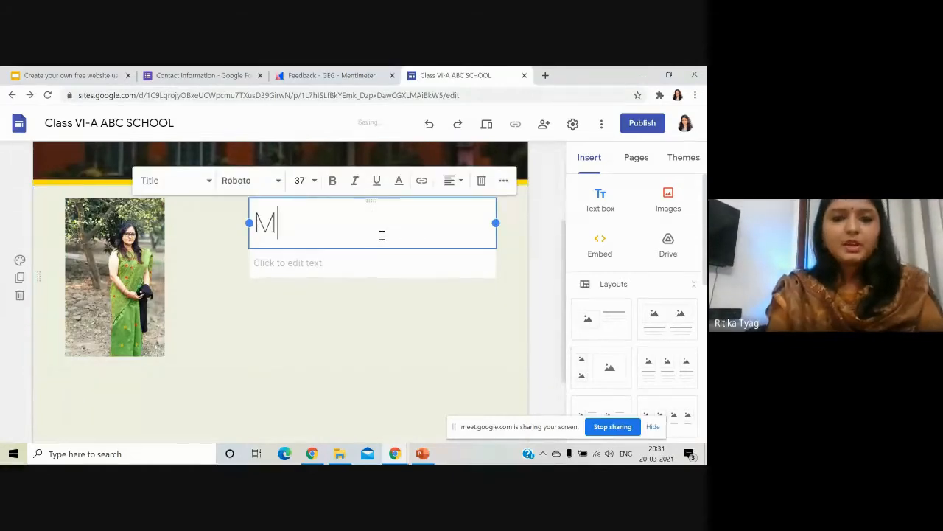
type("s. Neeraj")
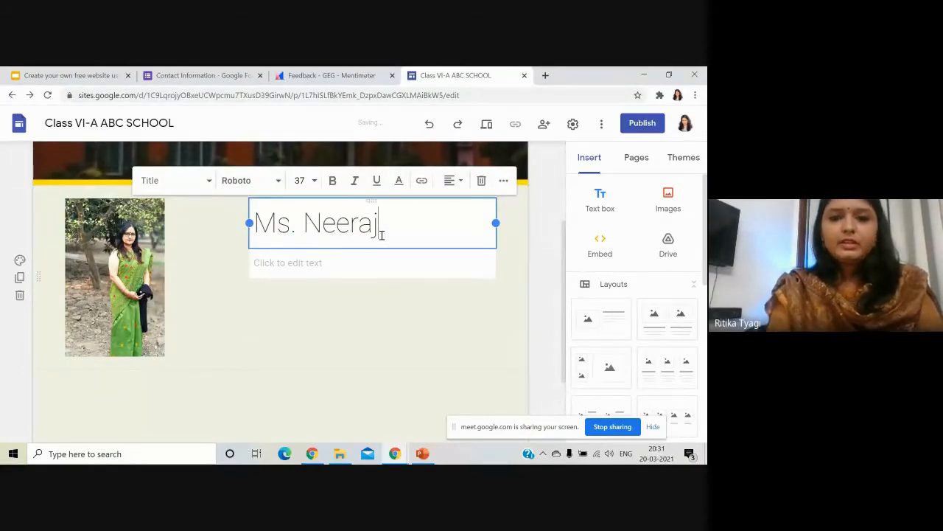
left_click(377, 264)
type("Computer Teacher")
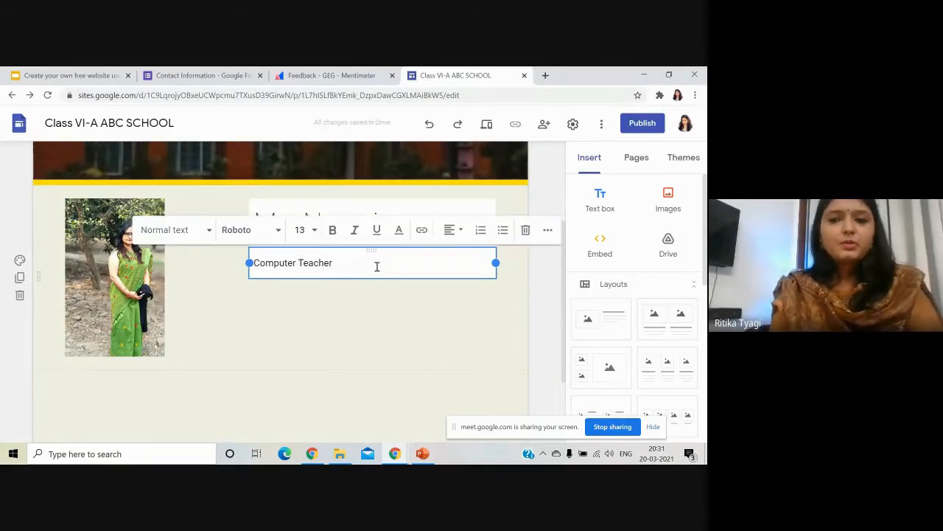
Add an empty text box below the teacher section.
left_click(634, 159)
left_click(606, 167)
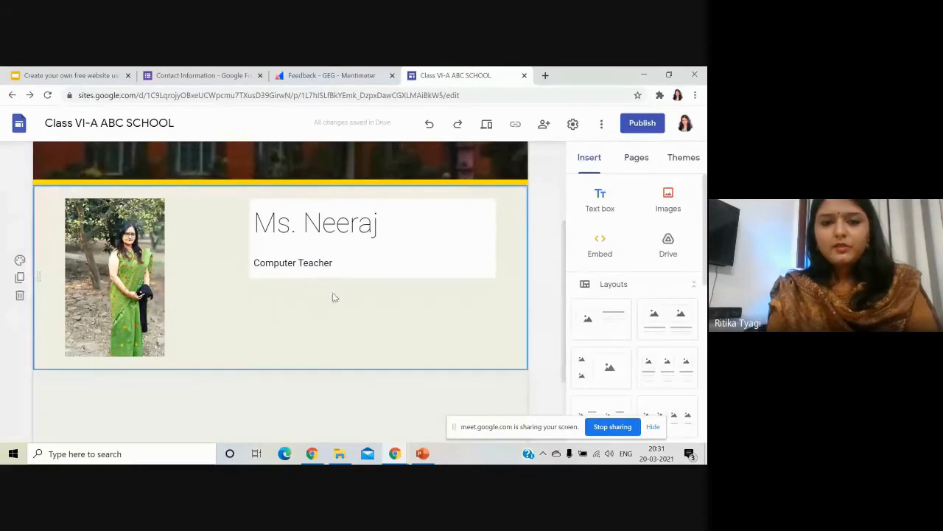
left_click(600, 197)
scroll(302, 252, "up", 2)
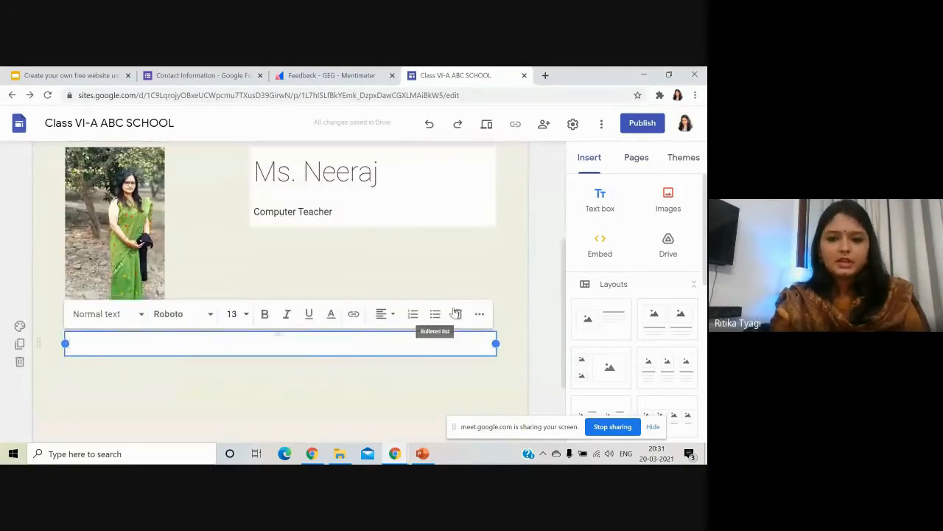
left_click(529, 310)
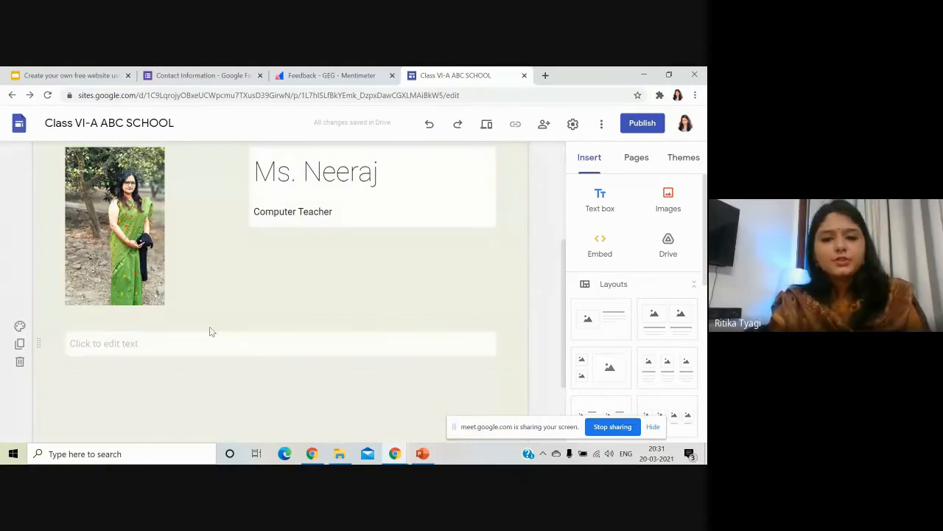
scroll(184, 268, "up", 3)
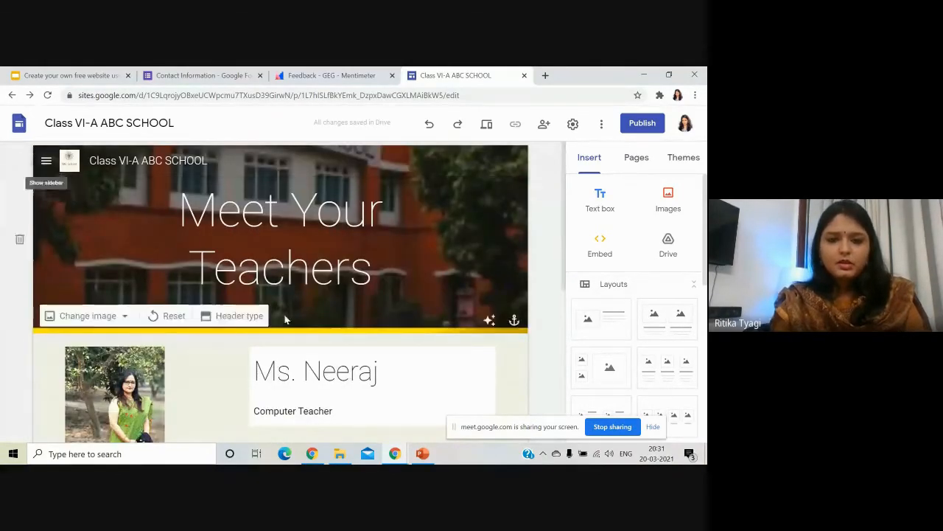
scroll(330, 181, "down", 2)
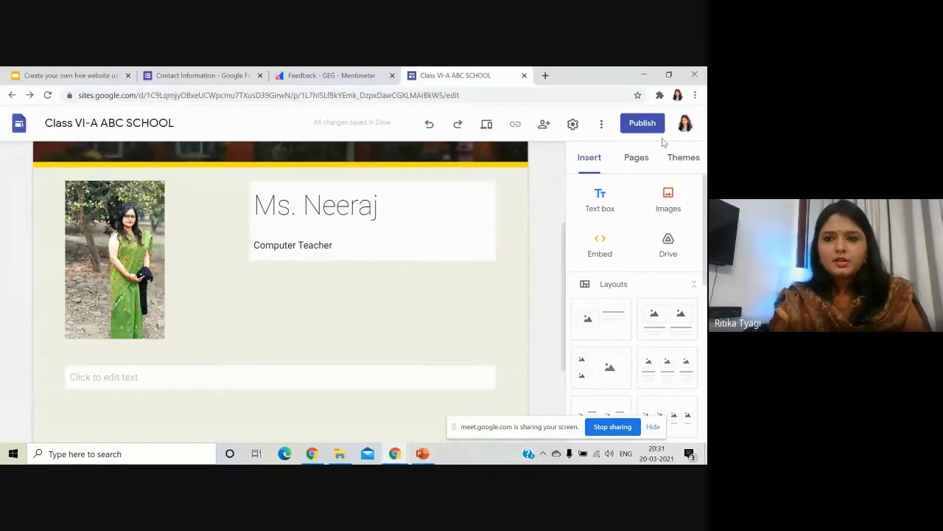
Add a subpage named after the teacher under Meet Your Teachers.
left_click(639, 159)
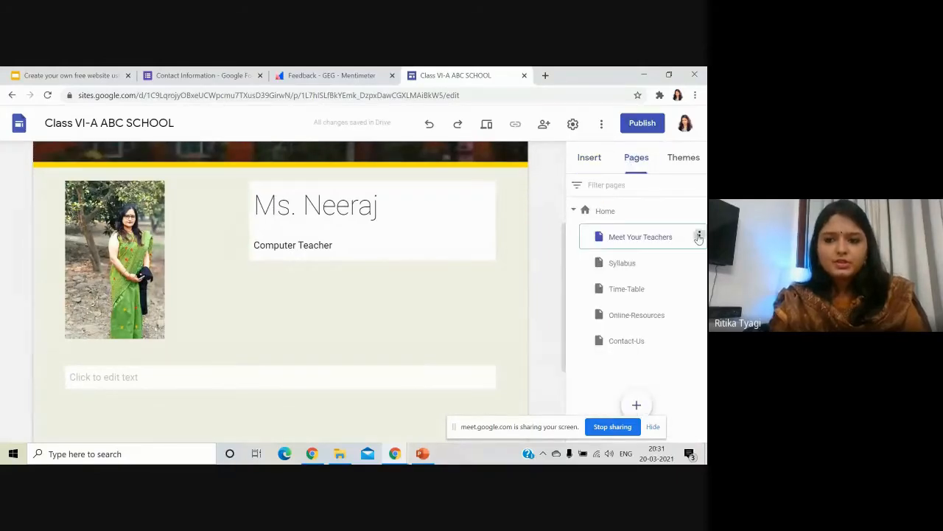
left_click(699, 235)
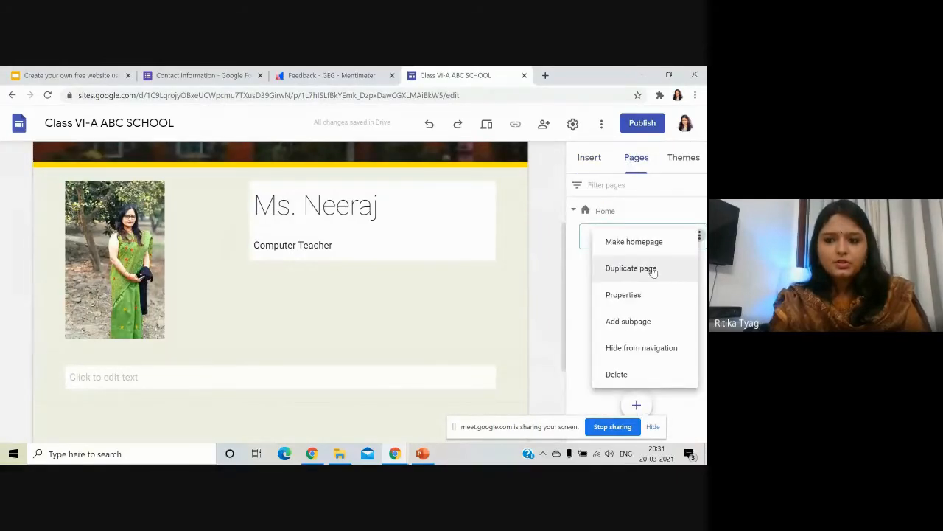
left_click(651, 330)
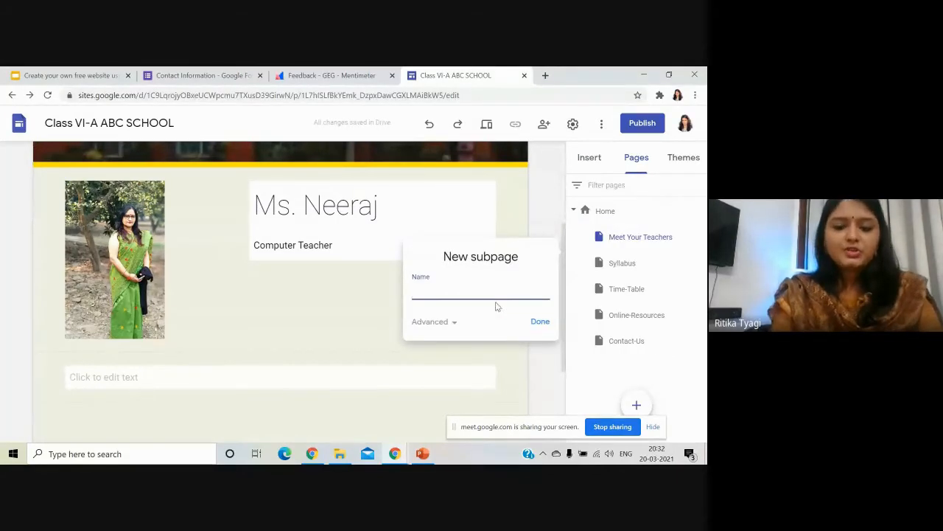
type("Ms. Neeraj")
left_click(542, 322)
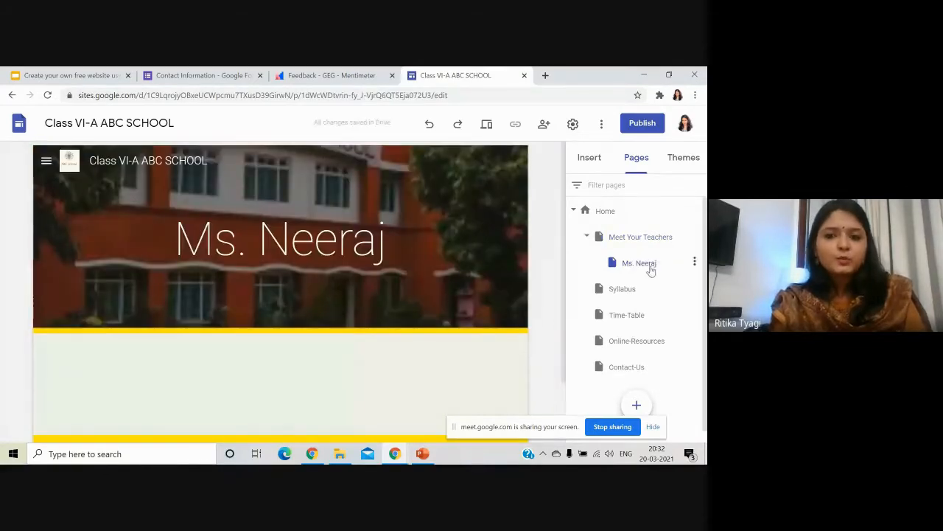
Hide the teacher's subpage from navigation and return to the Home page.
left_click(695, 263)
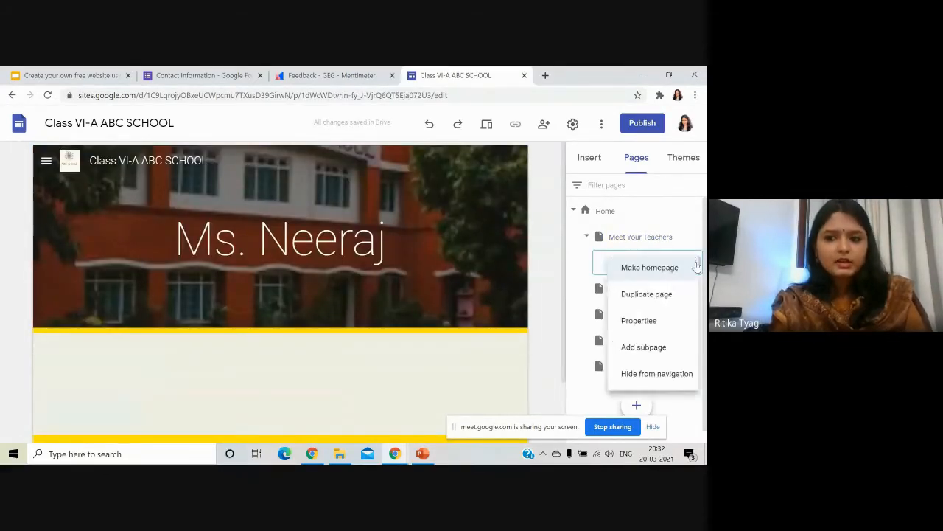
left_click(680, 377)
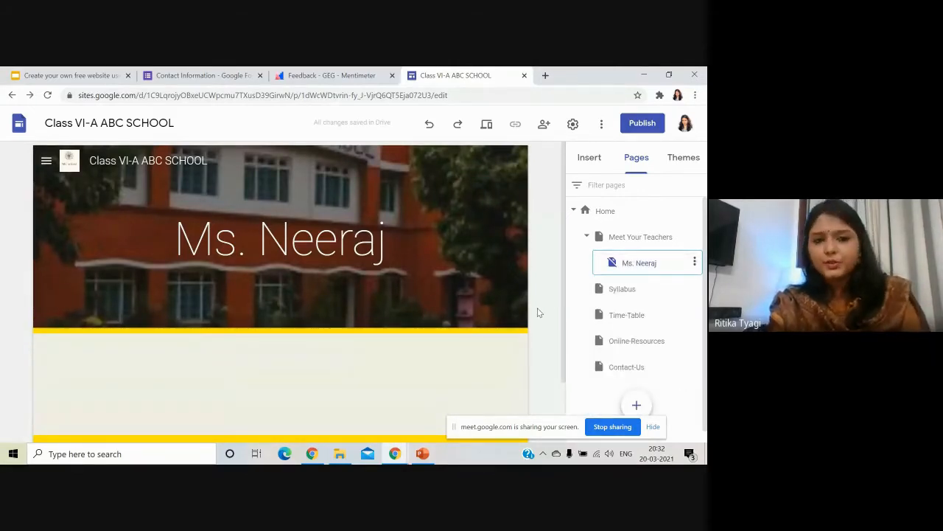
left_click(46, 160)
left_click(67, 194)
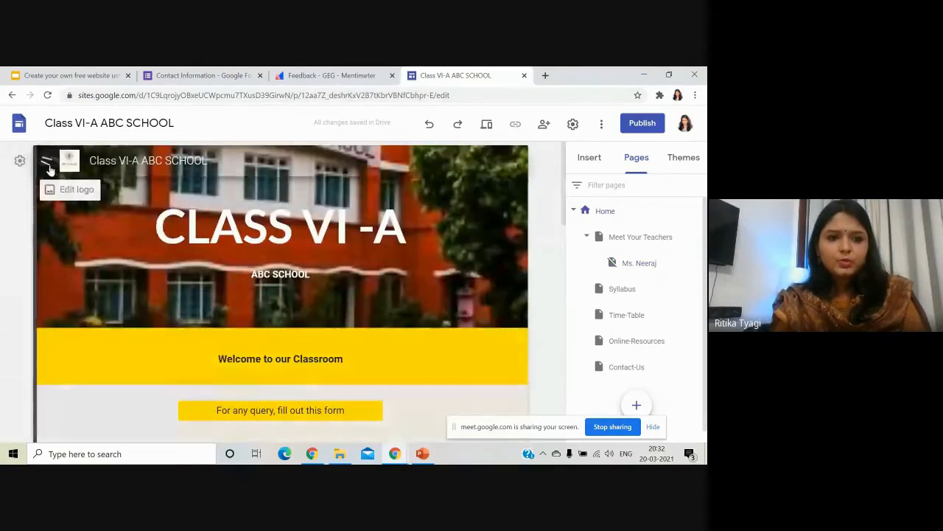
On the Syllabus page, embed the 'Unit 3 Objective Sheet' spreadsheet from Sheets.
left_click(47, 162)
left_click(82, 243)
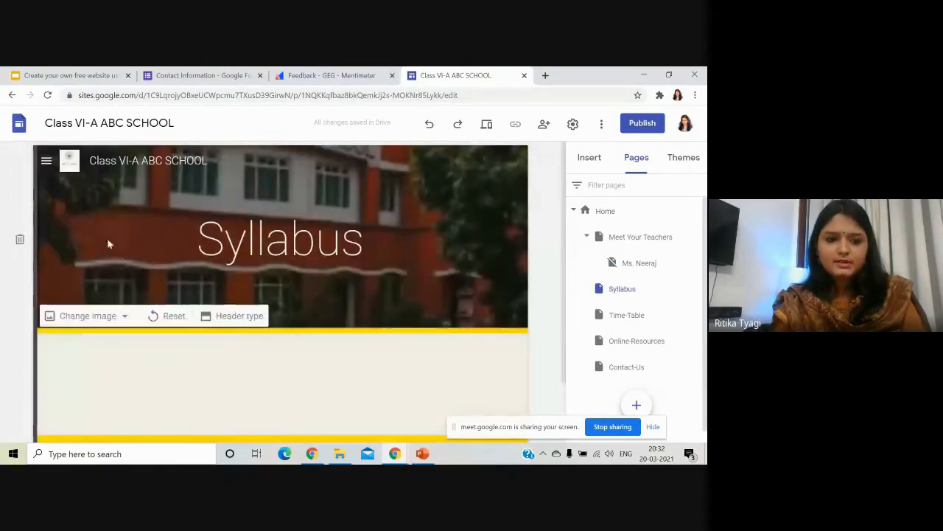
scroll(259, 300, "down", 2)
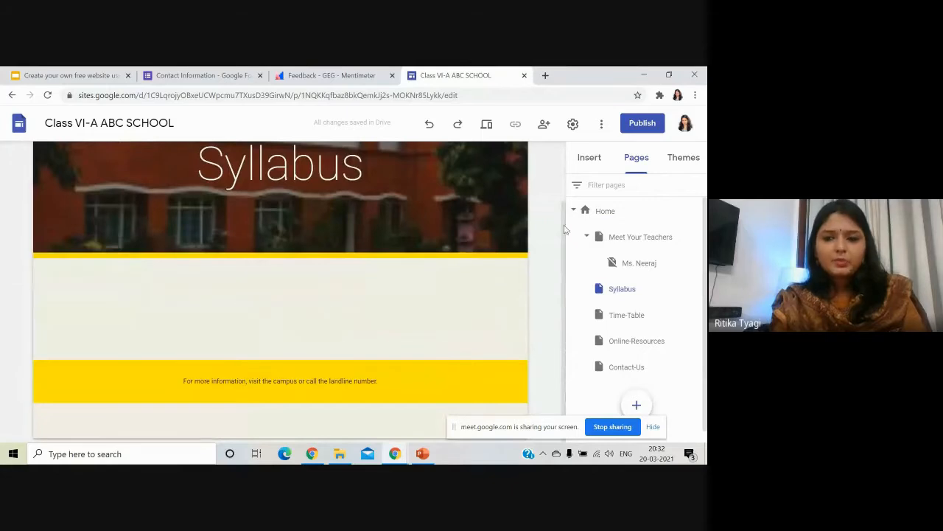
left_click(603, 158)
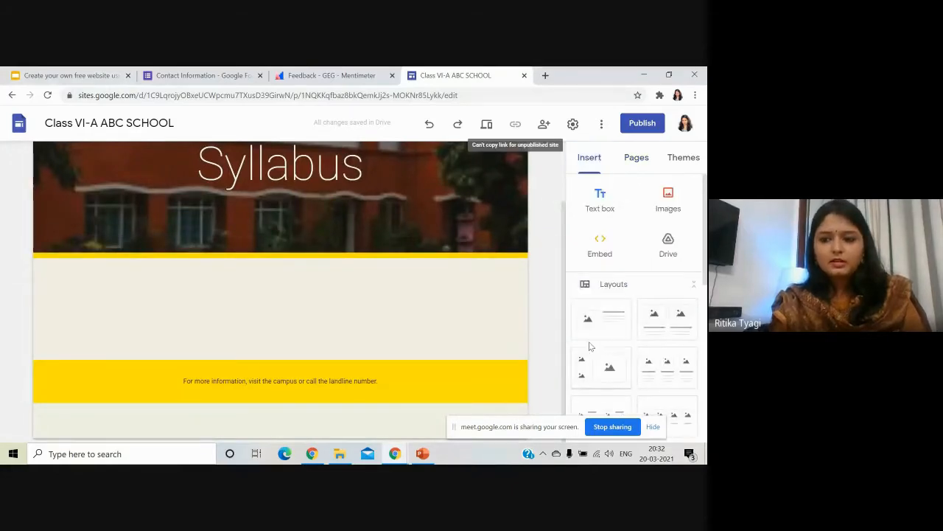
scroll(626, 336, "down", 3)
scroll(634, 339, "down", 3)
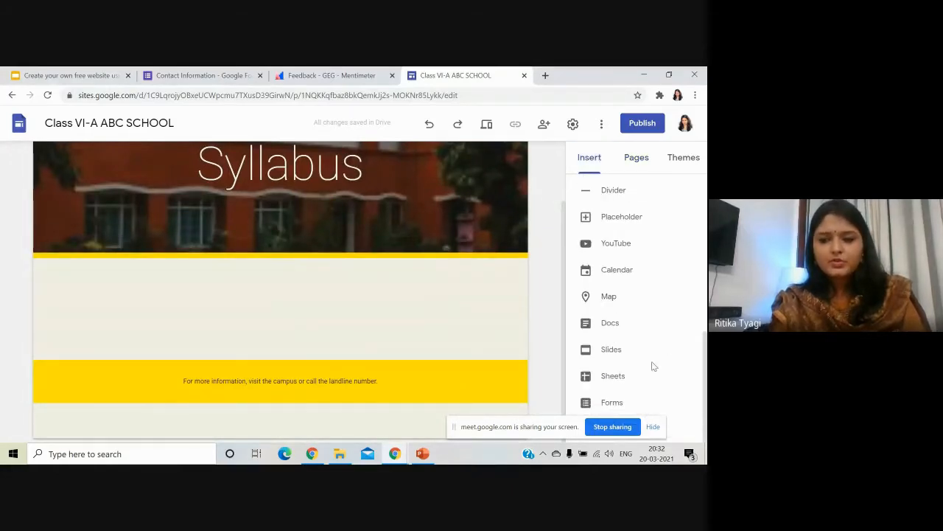
left_click(617, 378)
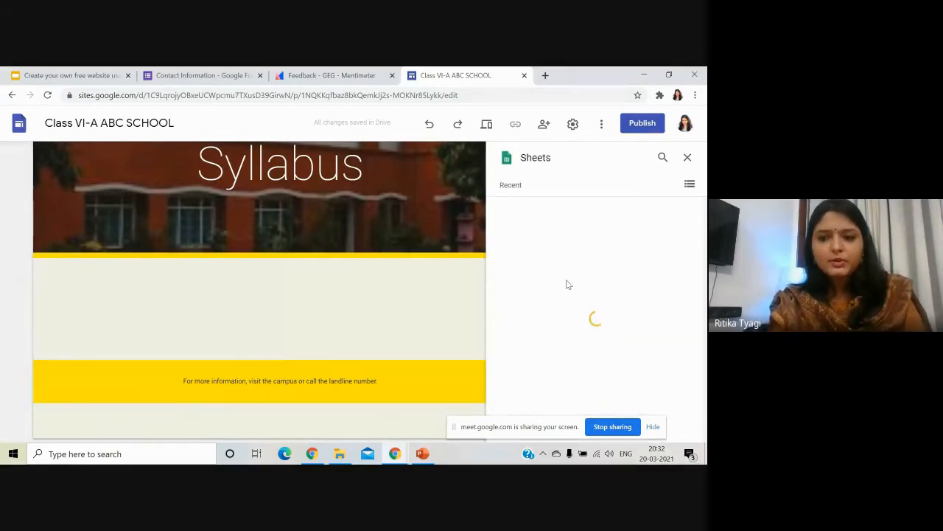
scroll(566, 279, "down", 2)
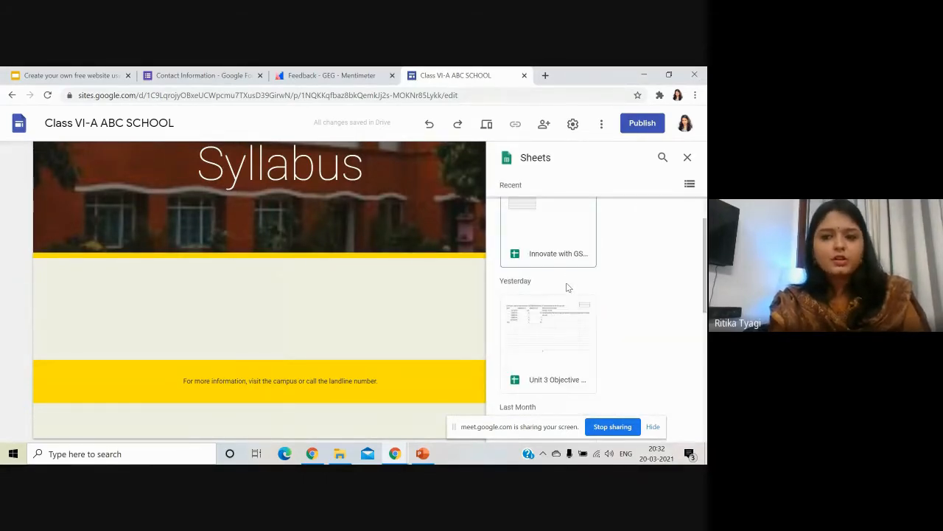
left_click(560, 332)
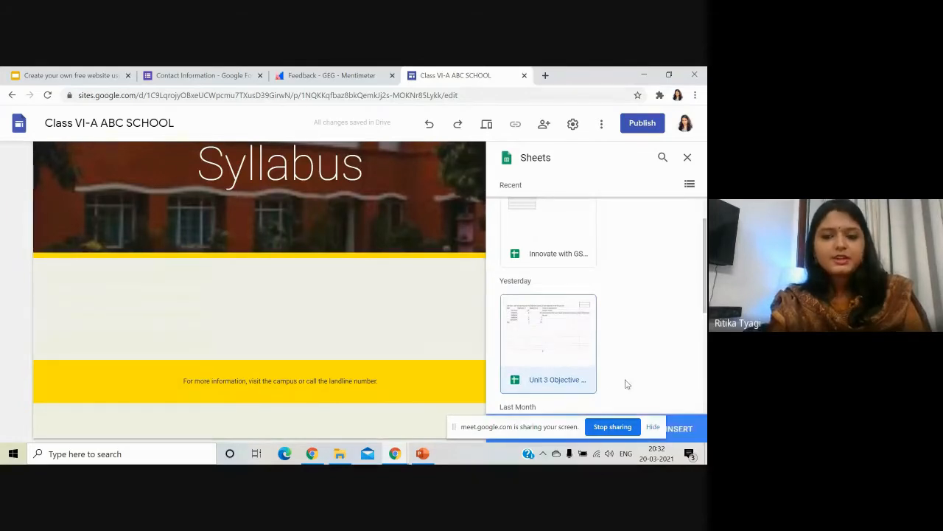
scroll(643, 373, "down", 1)
left_click(672, 435)
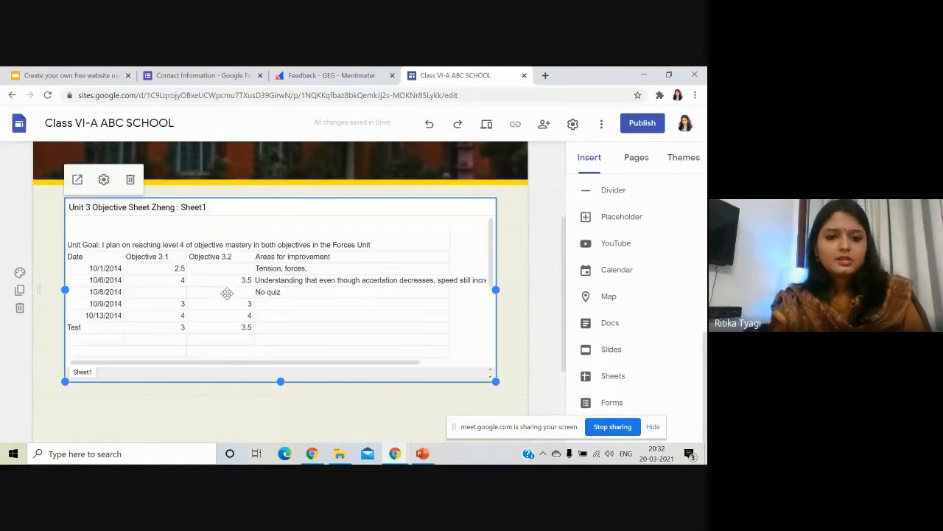
scroll(229, 297, "up", 3)
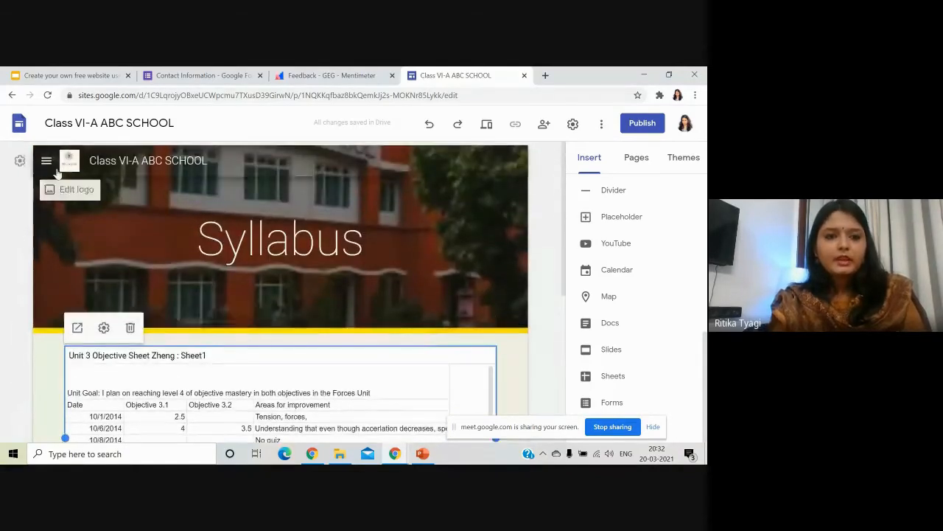
Go to the Time-Table page and embed the 'Schedule - English' Google Doc.
left_click(47, 162)
left_click(74, 262)
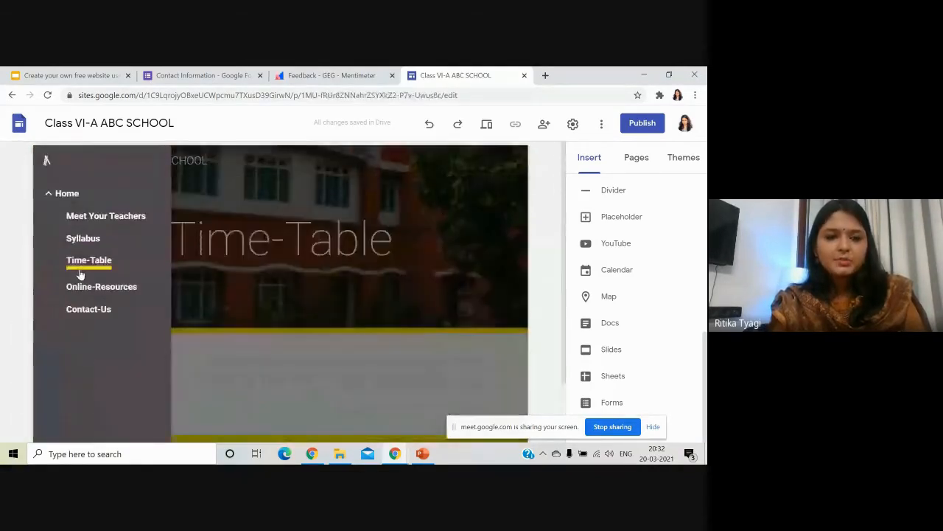
scroll(300, 357, "down", 1)
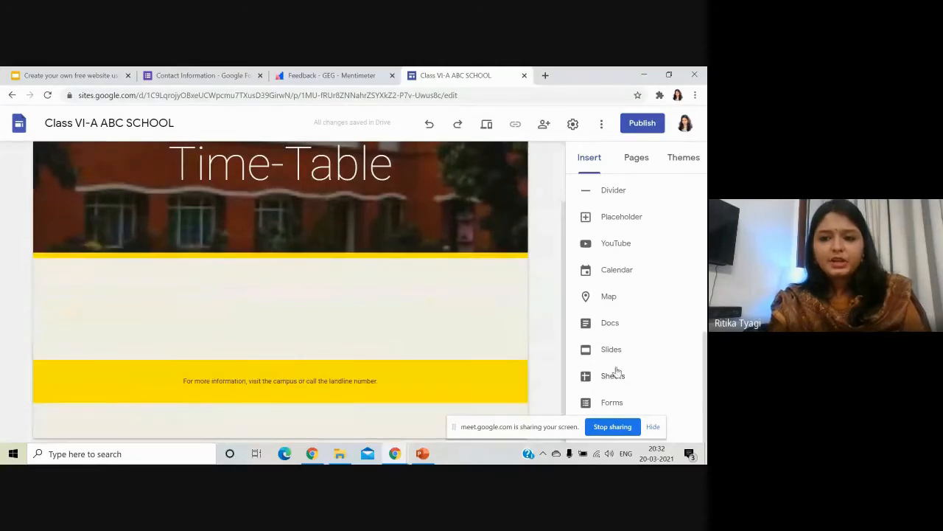
left_click(612, 324)
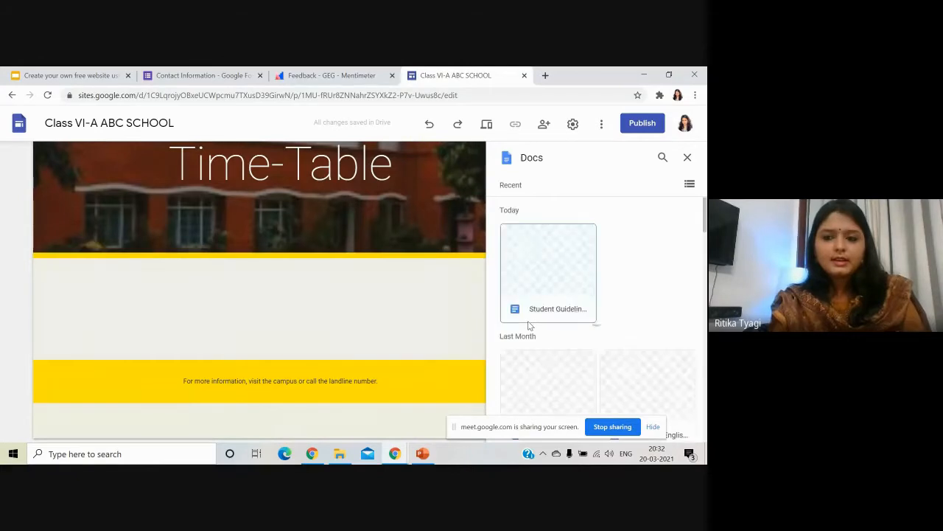
scroll(562, 352, "down", 3)
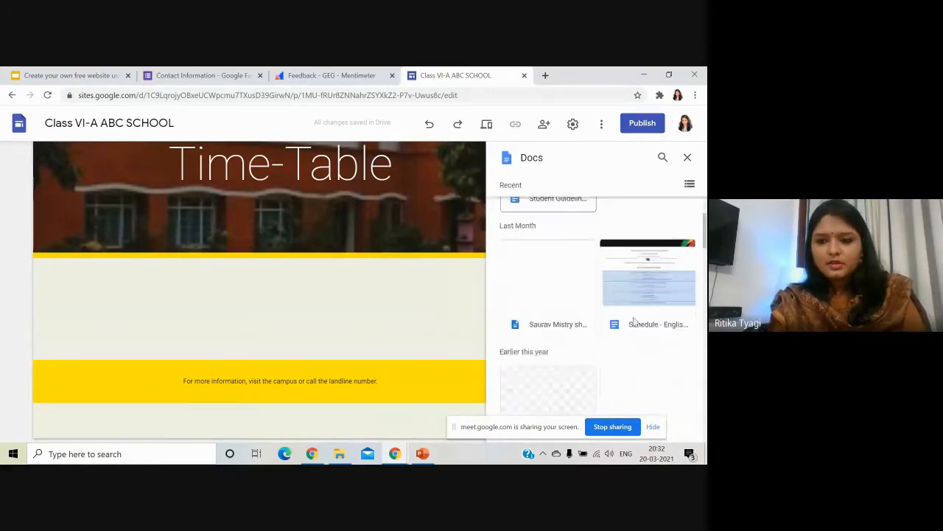
left_click(662, 281)
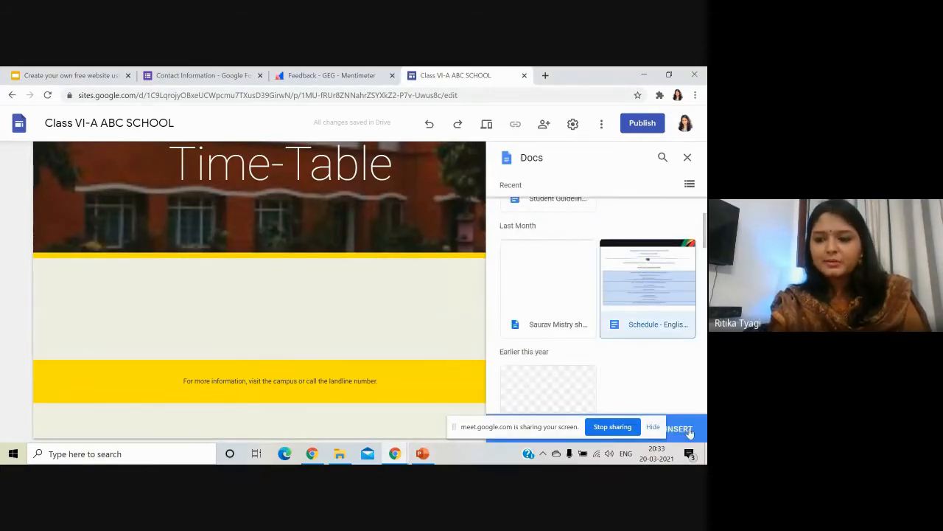
left_click(679, 429)
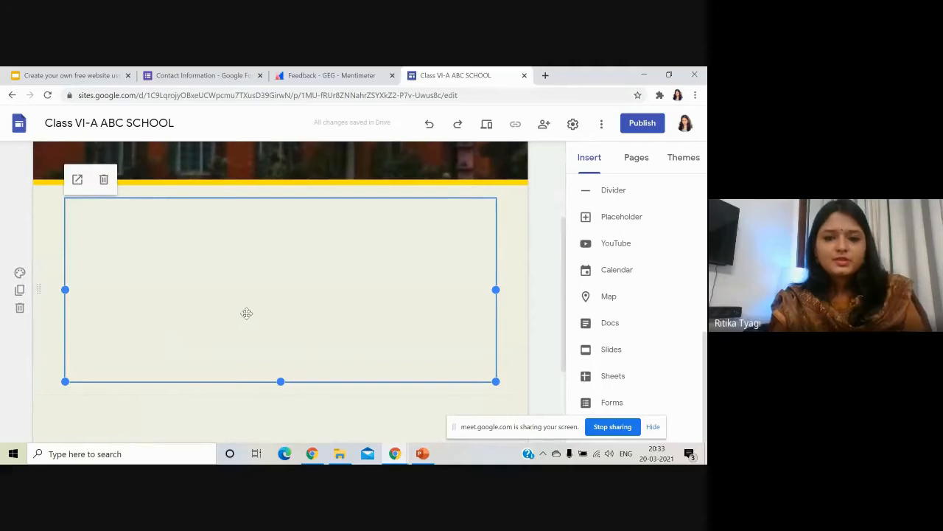
Embed the n.p.c.a Google Form below the schedule document on Time-Table.
scroll(222, 351, "down", 3)
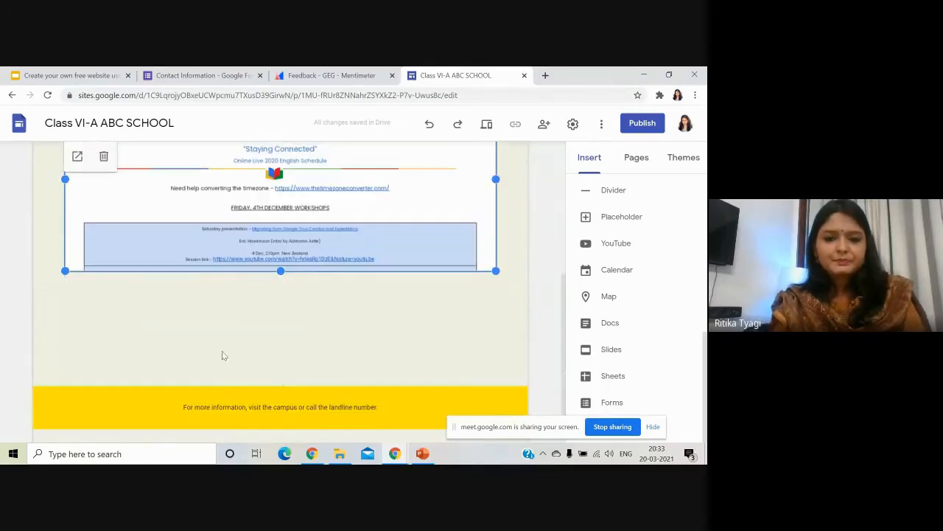
left_click(225, 336)
double_click(233, 327)
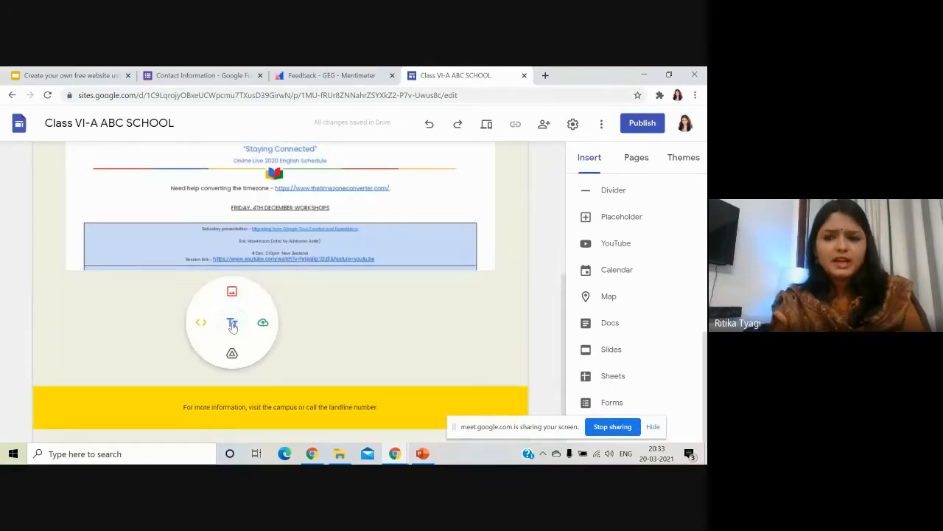
left_click(609, 405)
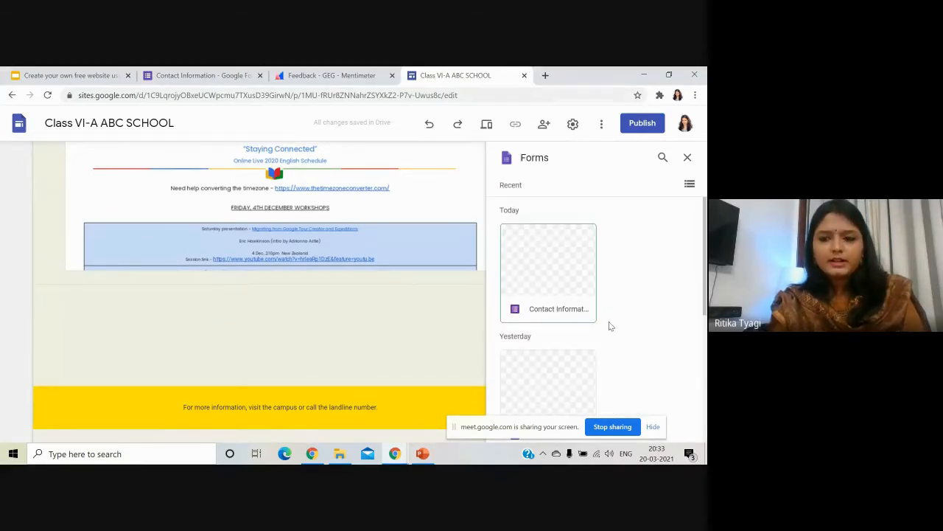
scroll(609, 322, "down", 5)
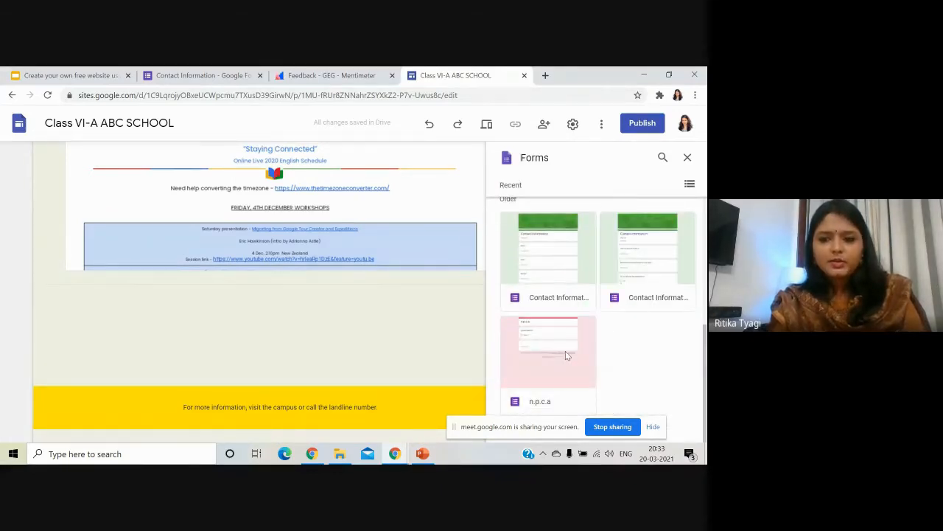
left_click(566, 351)
left_click(681, 432)
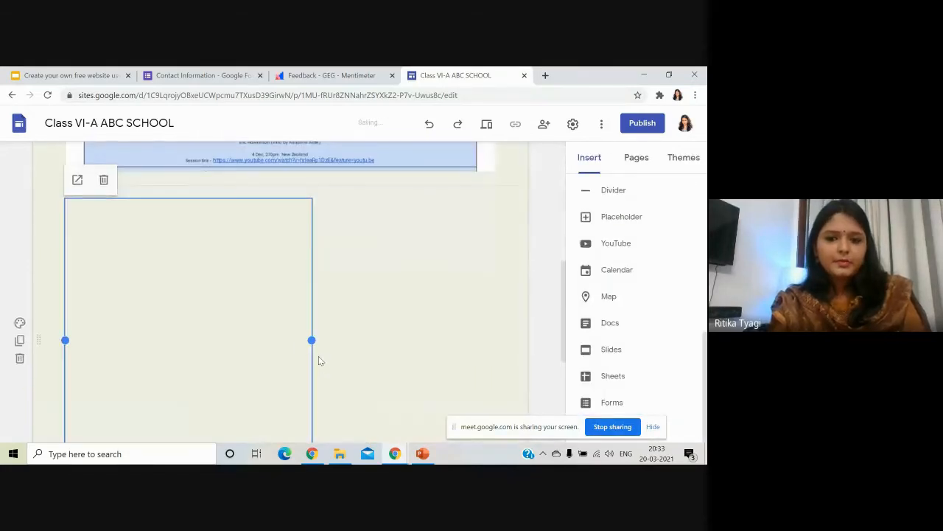
scroll(297, 343, "up", 3)
scroll(298, 343, "up", 2)
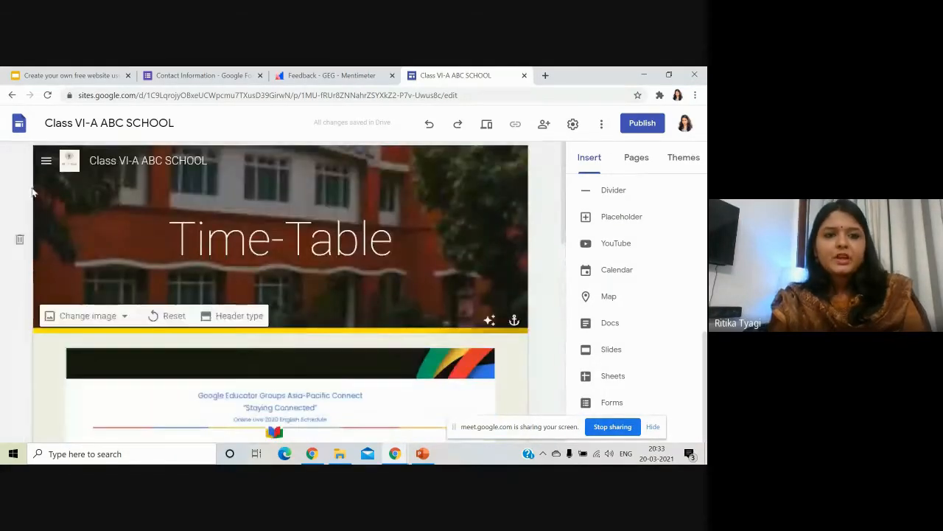
Go to the Online-Resources page and embed a Google Slides presentation.
left_click(46, 160)
left_click(99, 287)
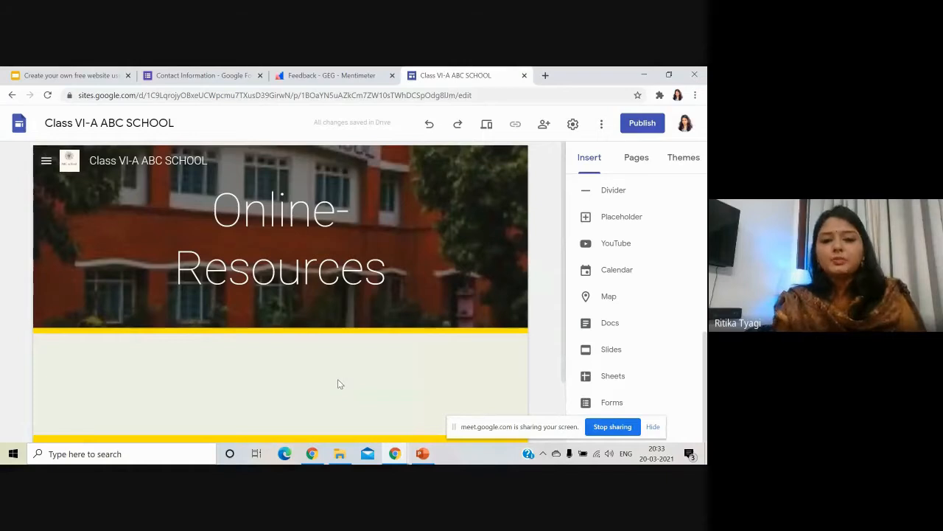
scroll(460, 343, "down", 1)
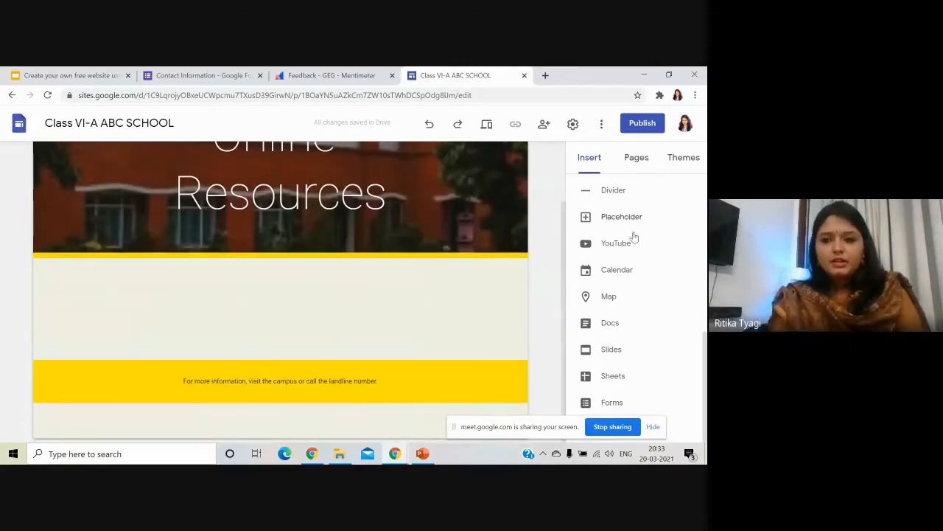
left_click(612, 350)
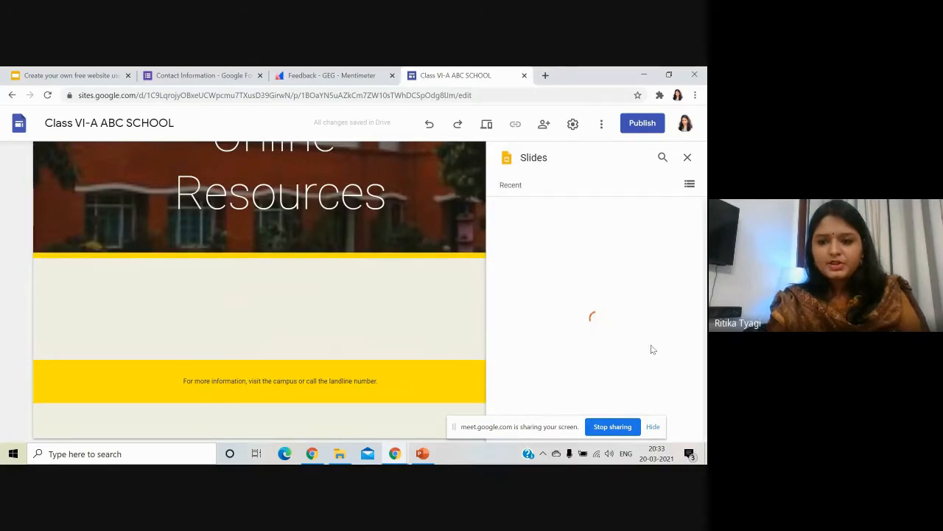
scroll(578, 331, "down", 3)
scroll(604, 334, "down", 2)
left_click(638, 291)
left_click(682, 431)
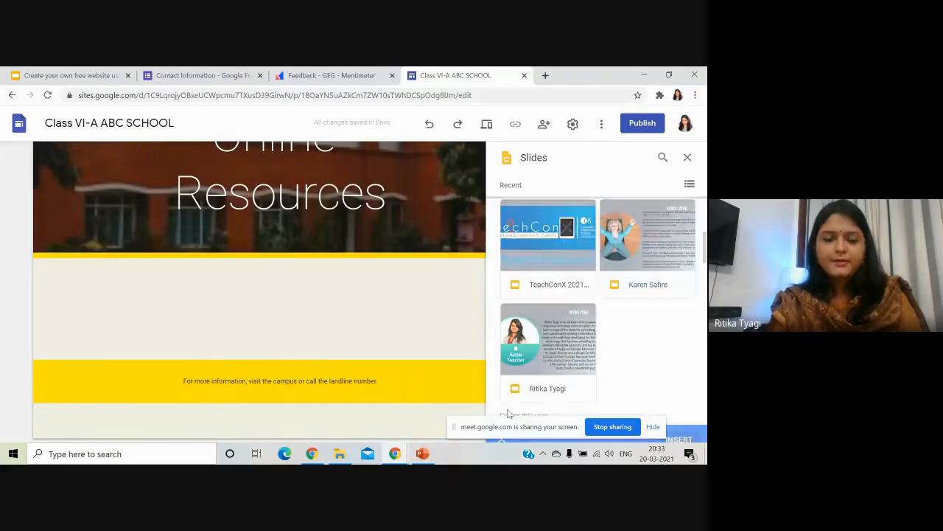
scroll(247, 329, "down", 2)
left_click(250, 319)
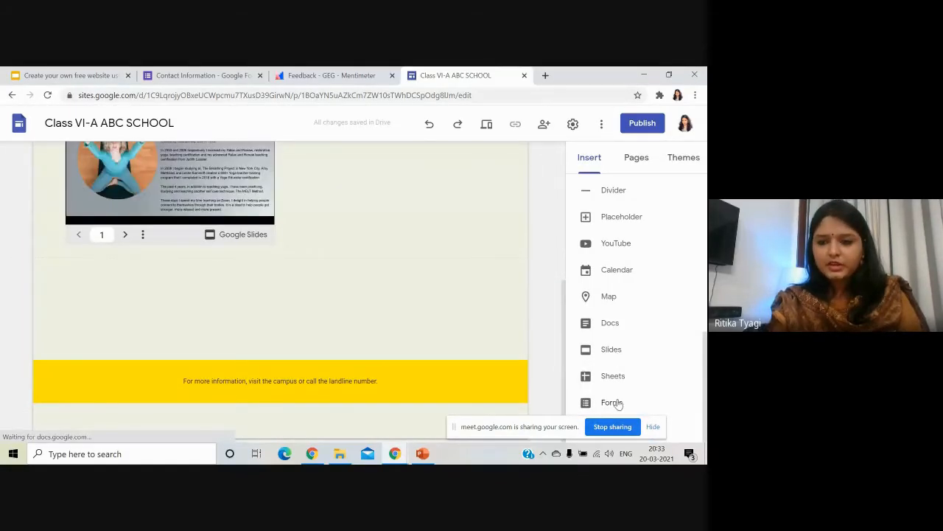
Embed the 'Types of Pollution' Doc below the slides and make it narrower.
left_click(610, 324)
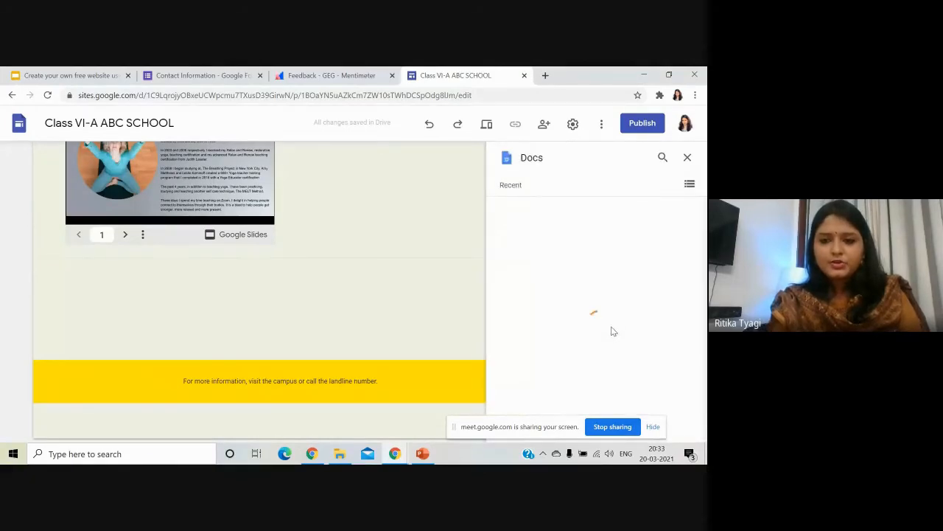
scroll(611, 330, "down", 3)
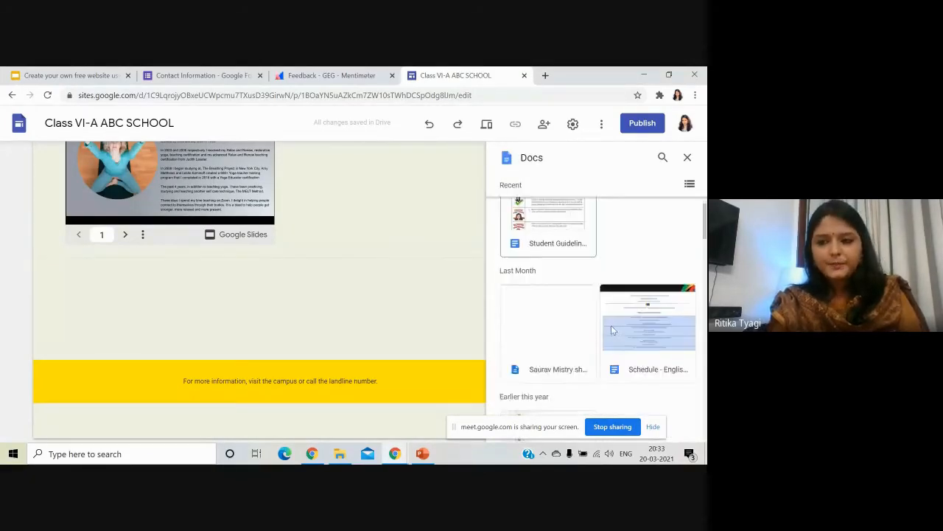
scroll(611, 330, "down", 5)
left_click(616, 330)
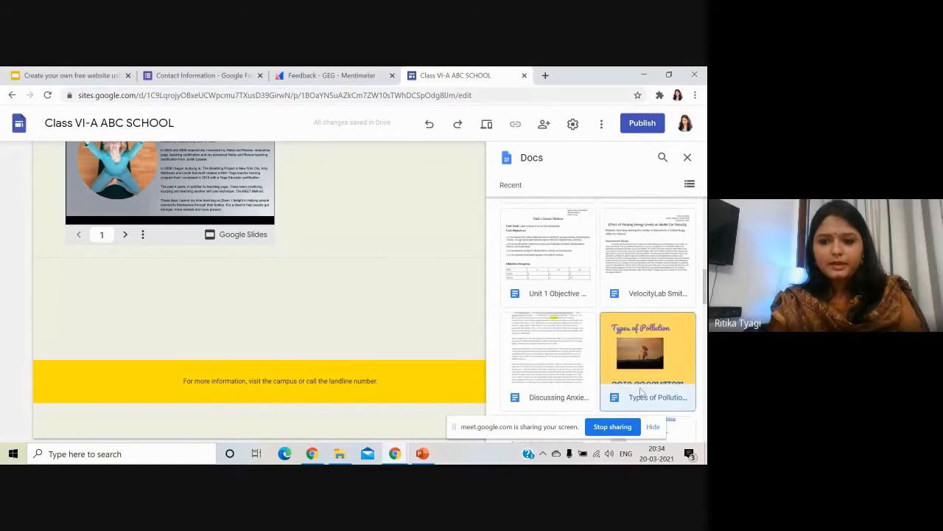
left_click(678, 435)
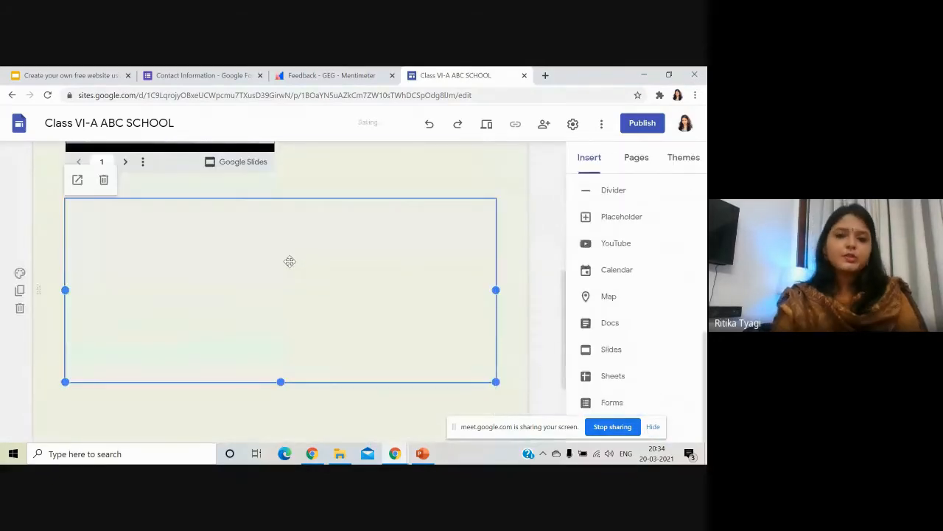
left_click_drag(495, 289, 386, 289)
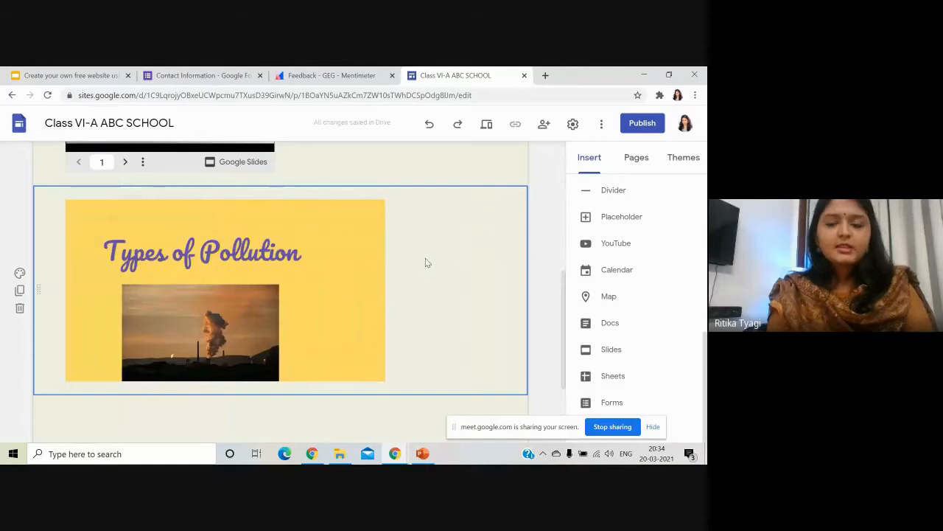
scroll(277, 312, "down", 2)
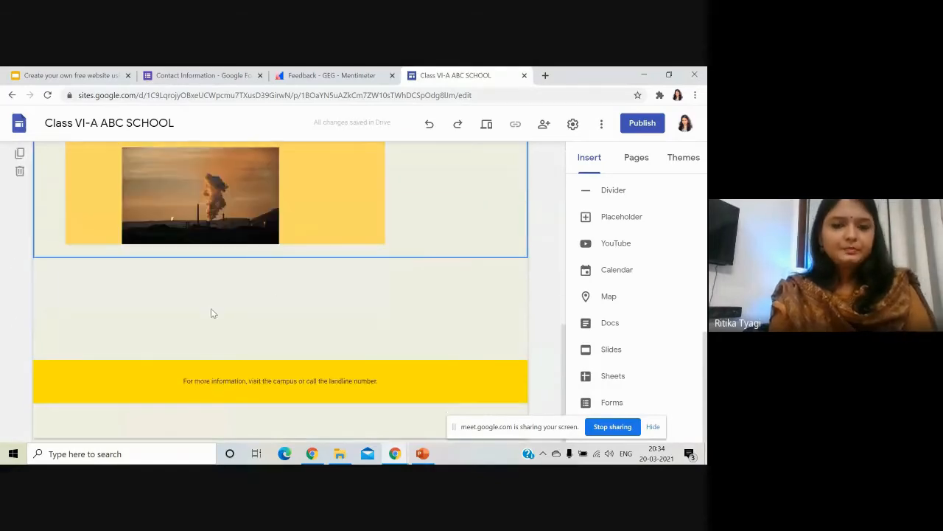
scroll(210, 308, "up", 10)
Open the Contact-Us page from the site navigation and look over its content.
left_click(47, 162)
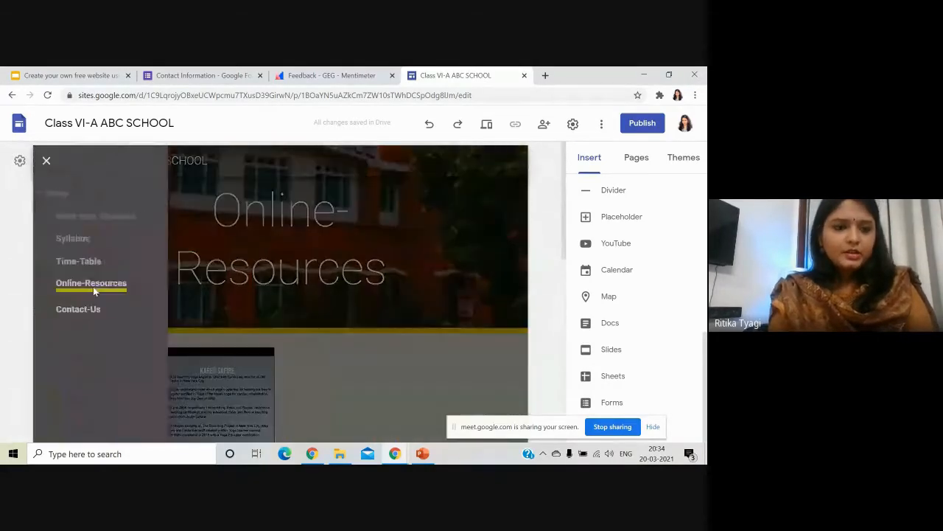
left_click(86, 309)
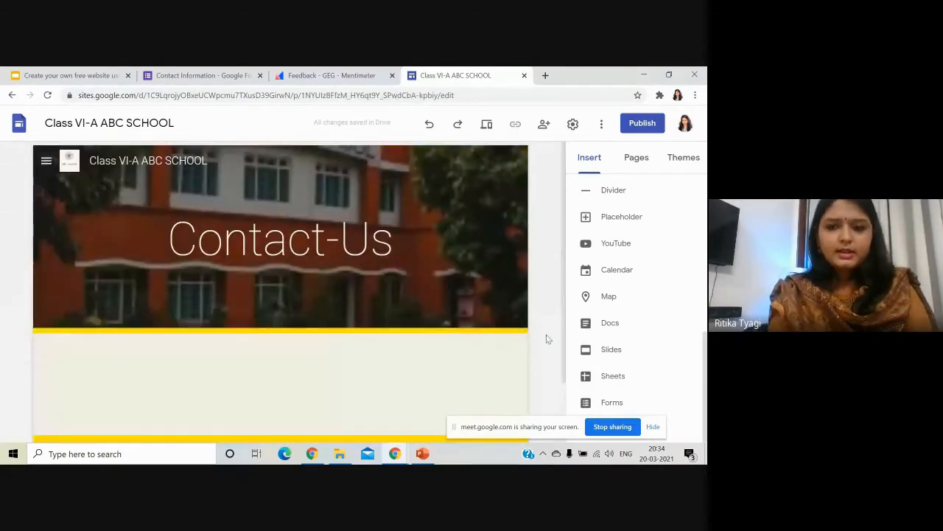
scroll(545, 338, "down", 1)
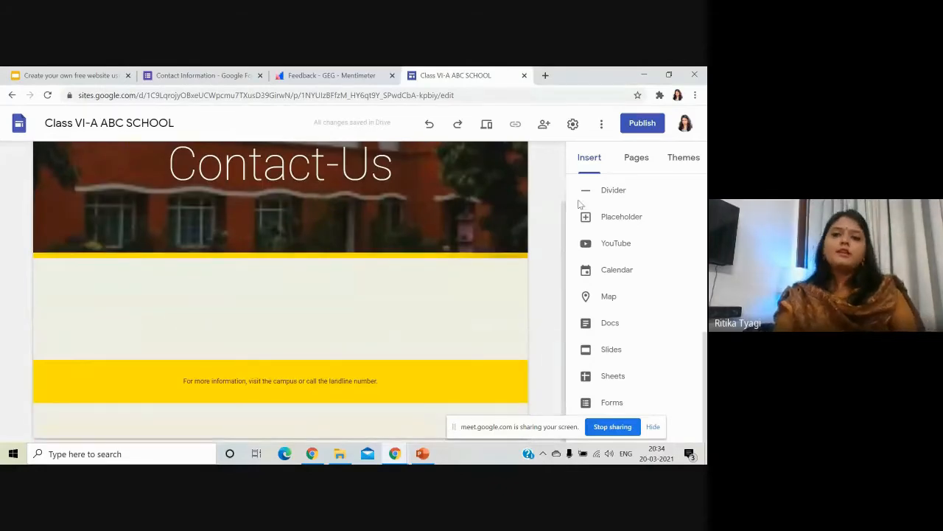
scroll(572, 281, "up", 1)
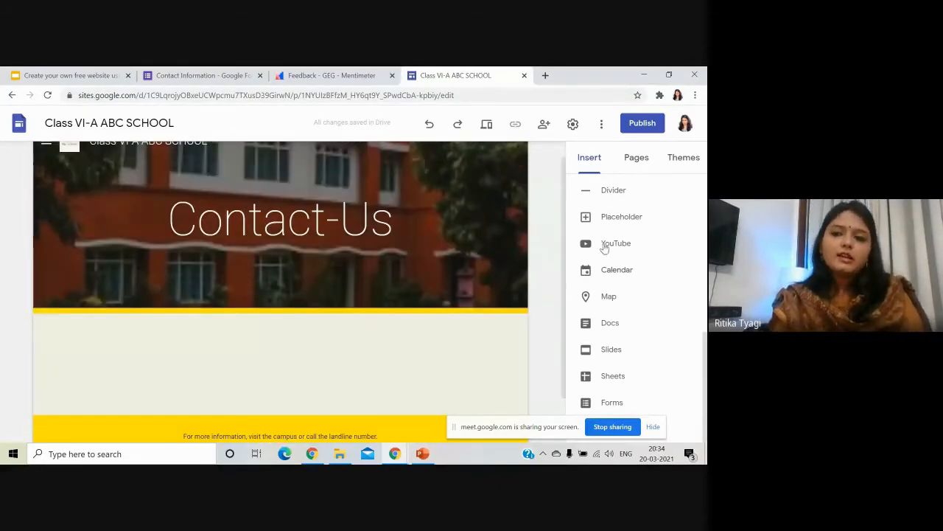
scroll(607, 246, "up", 1)
scroll(542, 278, "up", 1)
scroll(634, 250, "up", 5)
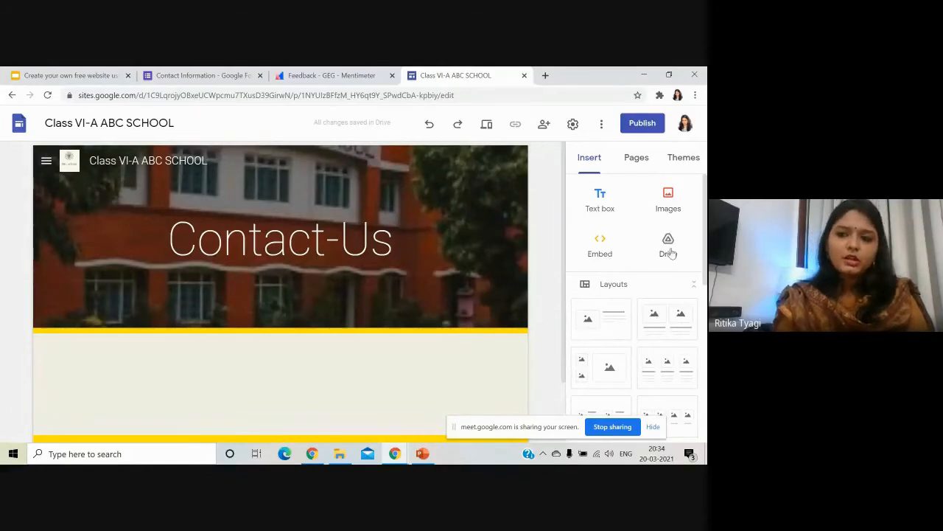
scroll(633, 250, "down", 7)
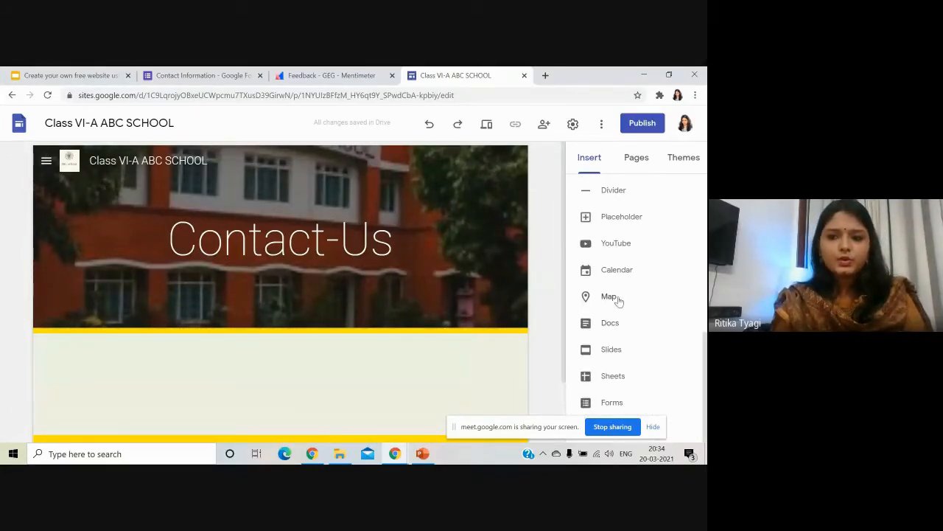
Embed the 'Alphabet School' YouTube video found by searching 'abc school'.
left_click(614, 244)
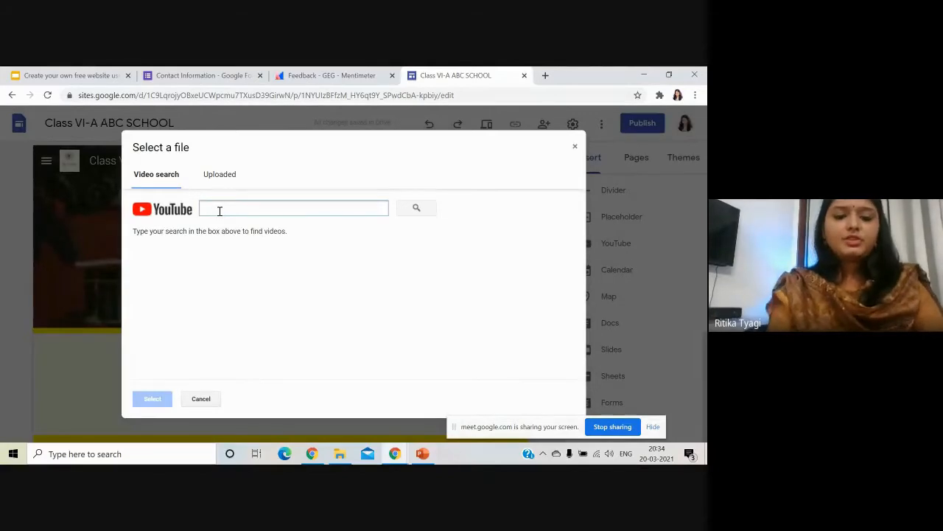
type("abc school")
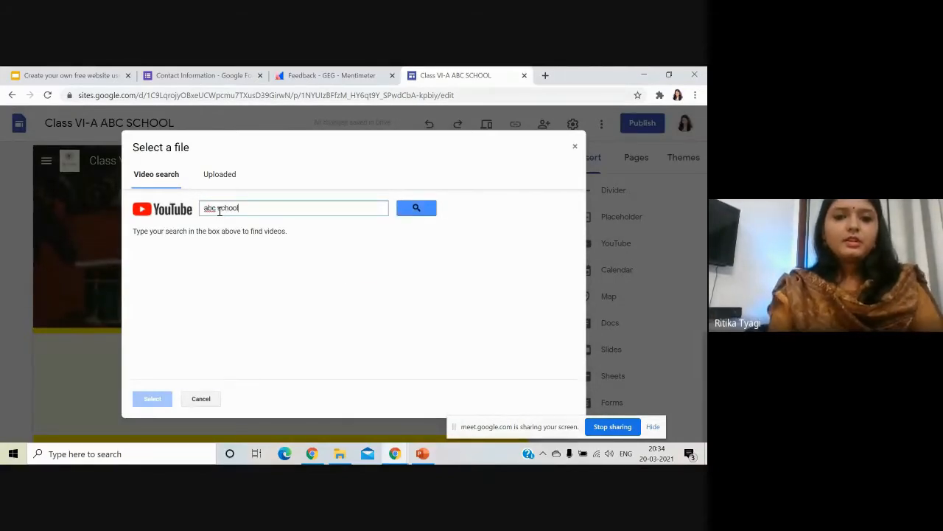
key("Return")
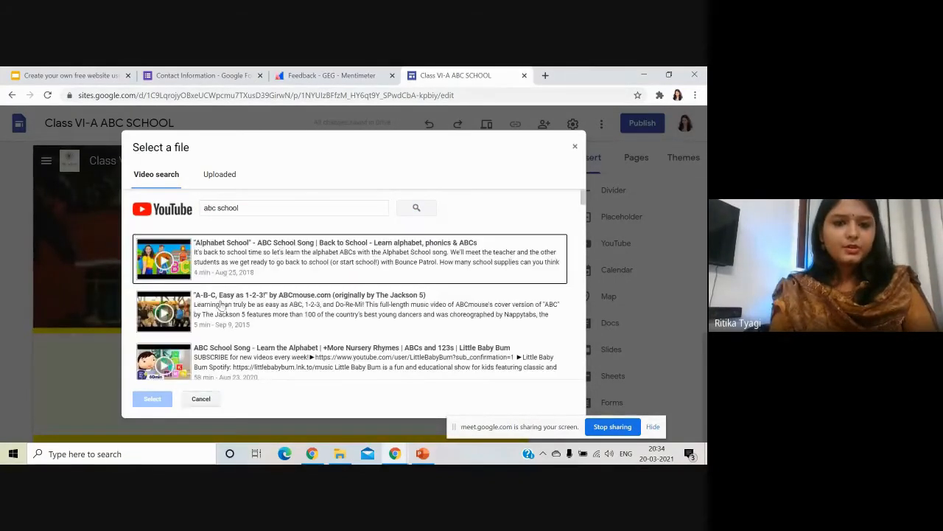
left_click(247, 264)
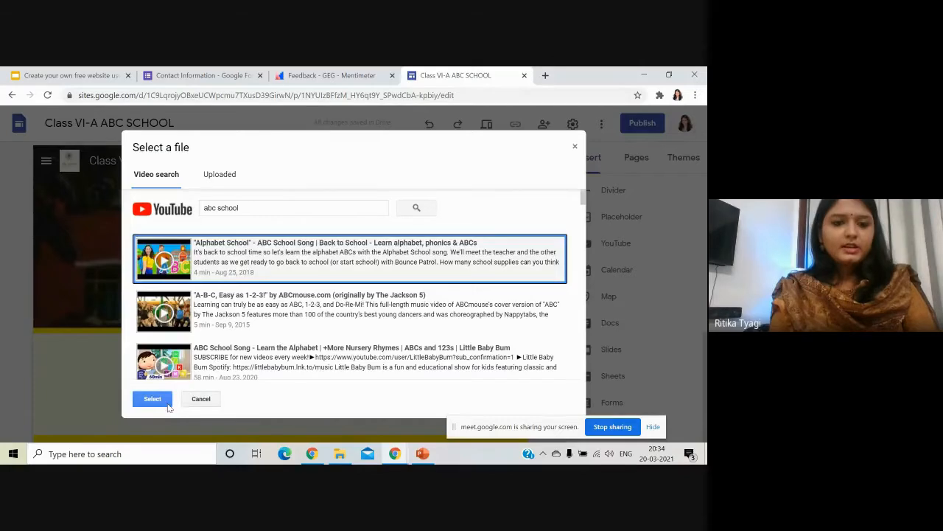
left_click(158, 399)
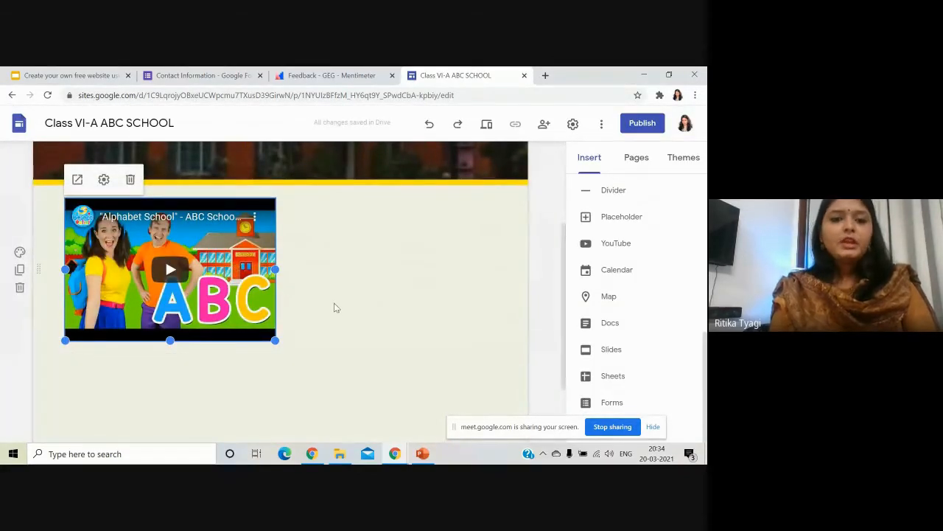
scroll(333, 307, "down", 2)
left_click(153, 311)
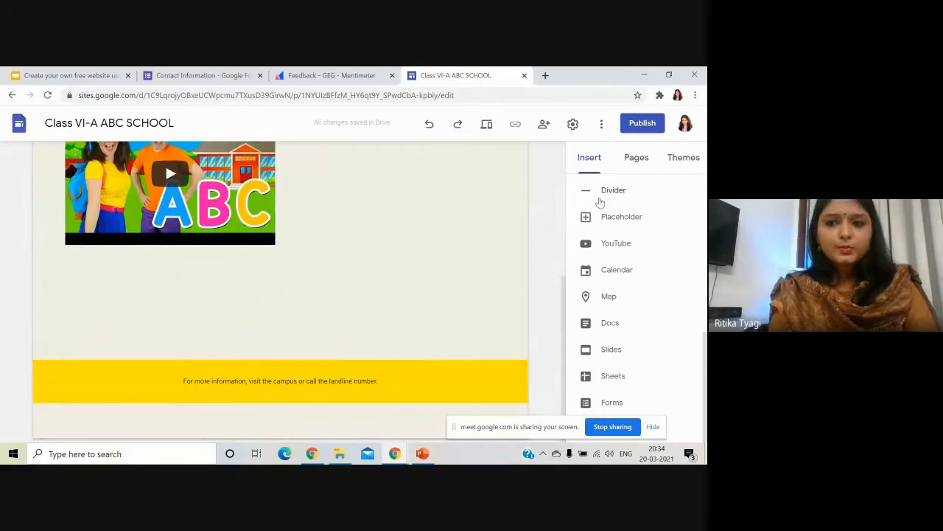
Embed a map of the ABC School location found by searching 'abc school'.
left_click(623, 295)
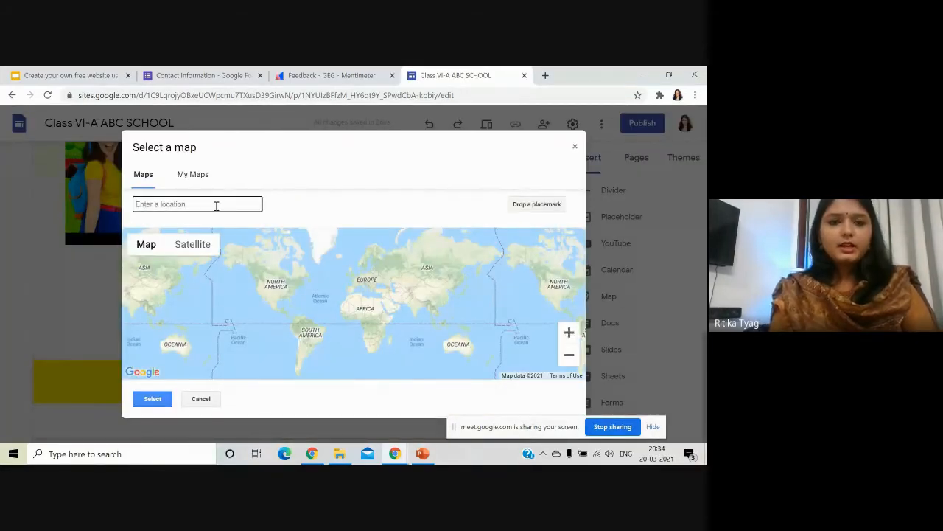
type("abc school")
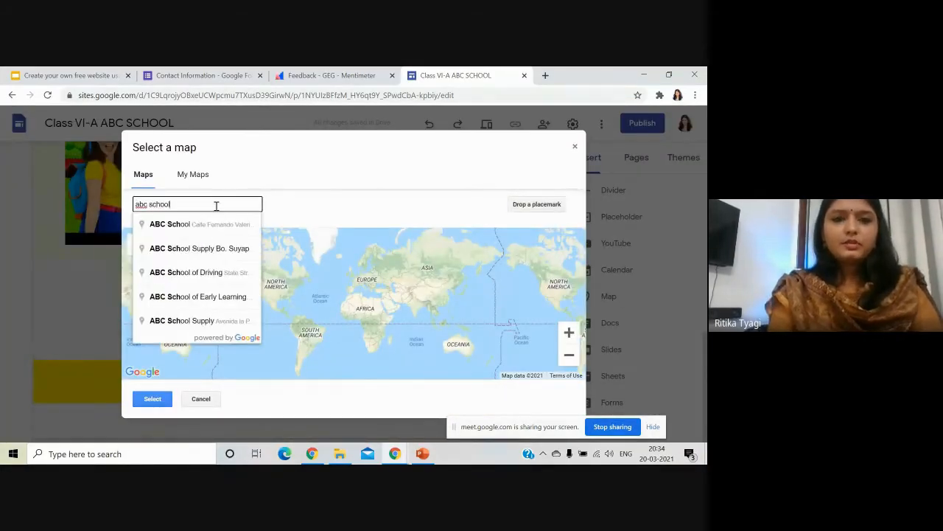
left_click(221, 225)
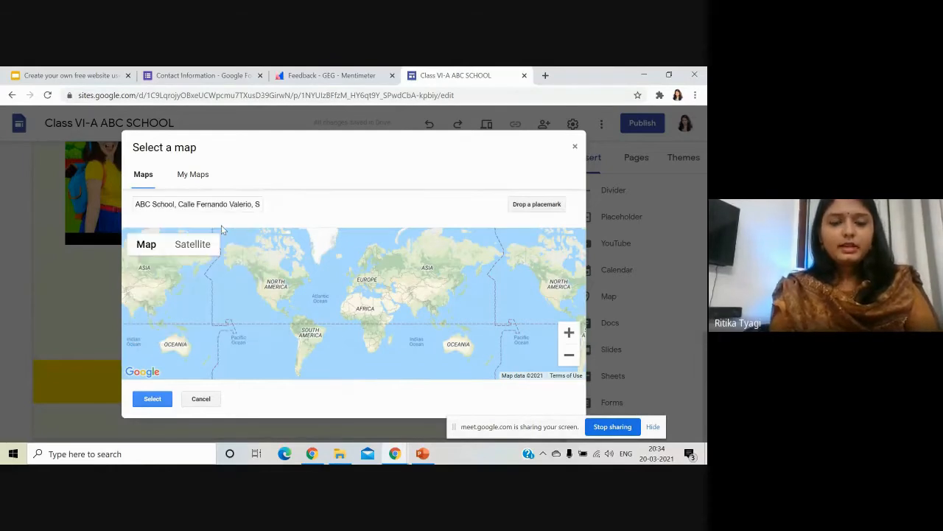
left_click(160, 402)
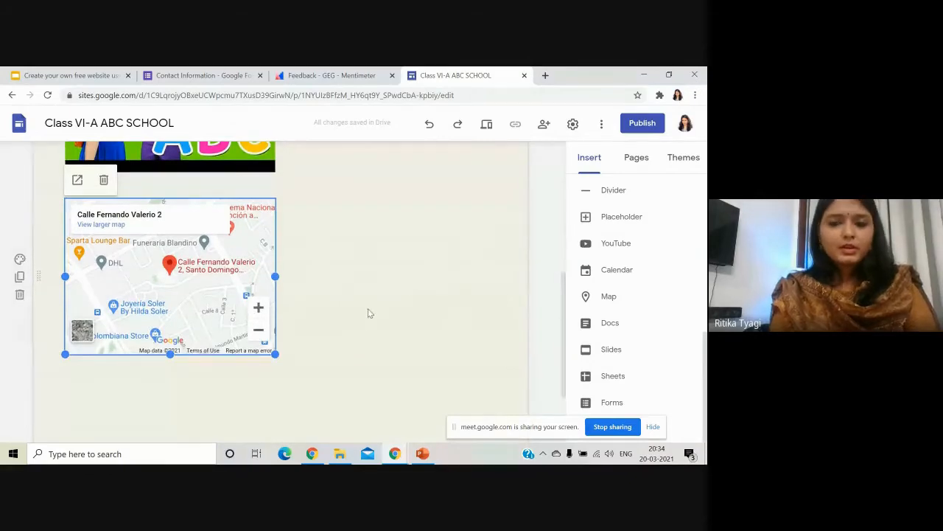
left_click(369, 314)
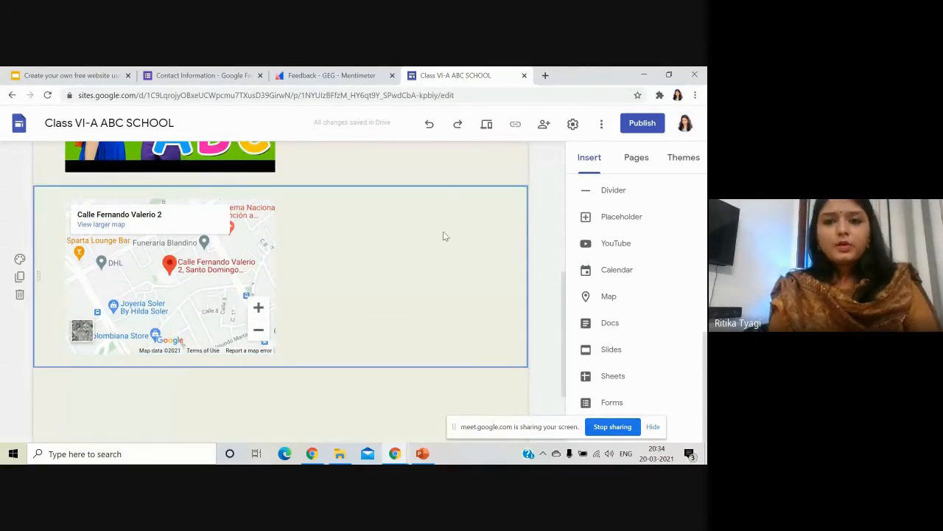
scroll(534, 295, "up", 2)
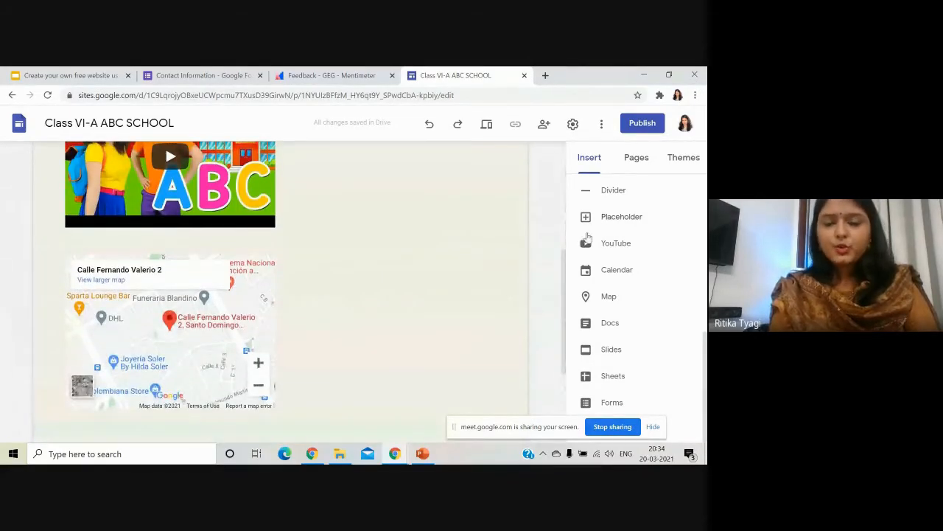
scroll(633, 329, "up", 1)
scroll(632, 329, "up", 1)
Add a 'Mail the class teacher' button with a mailto link to the teacher's e-mail, widened.
left_click(619, 330)
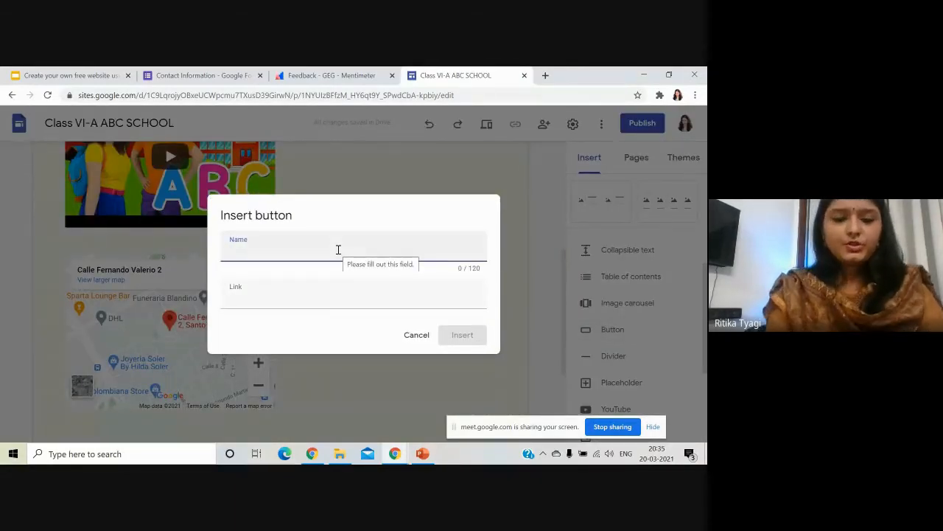
type("mail")
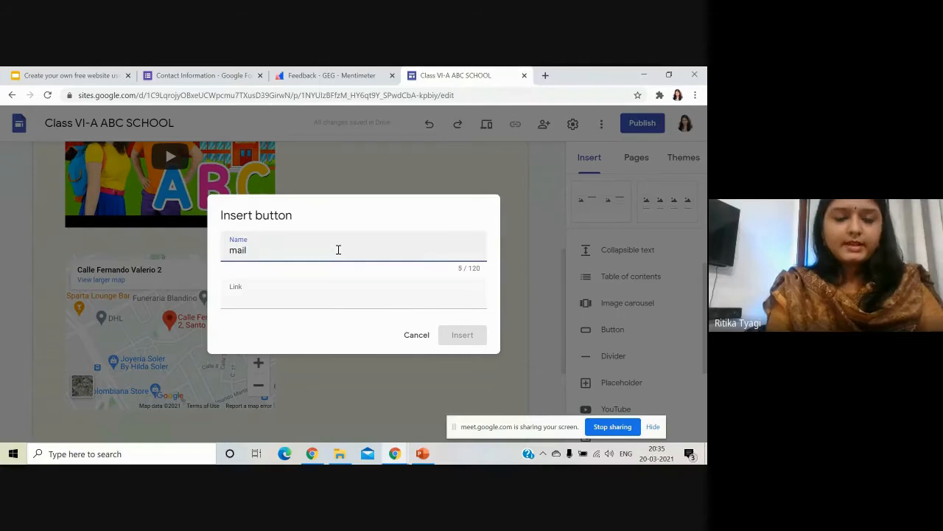
type(" the class teacher")
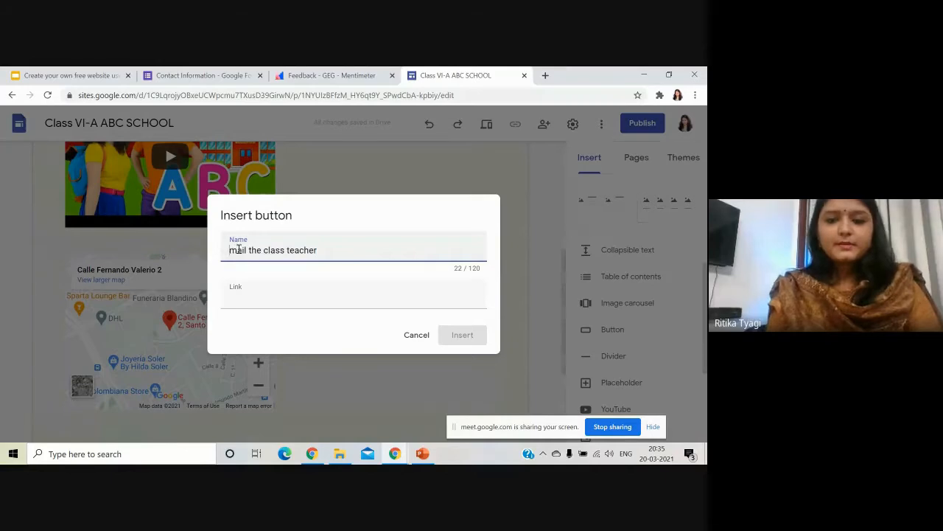
key("Delete")
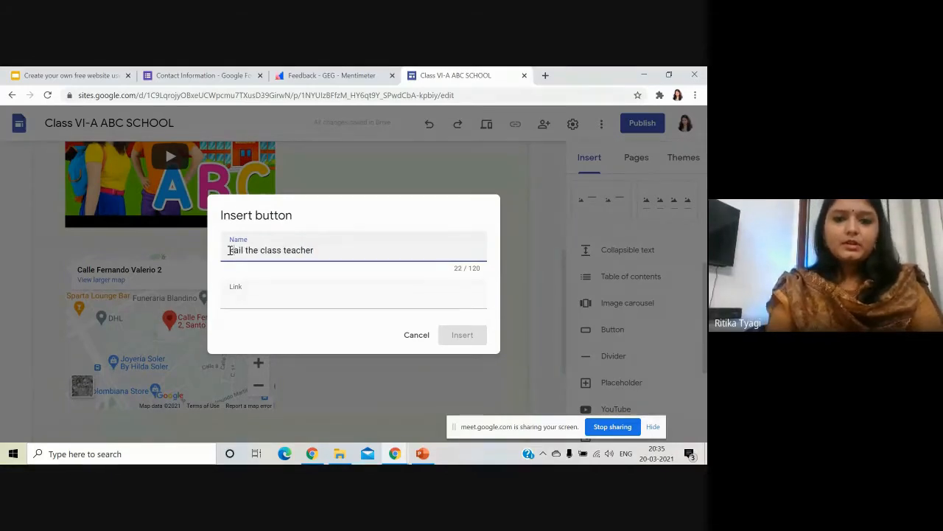
type("M")
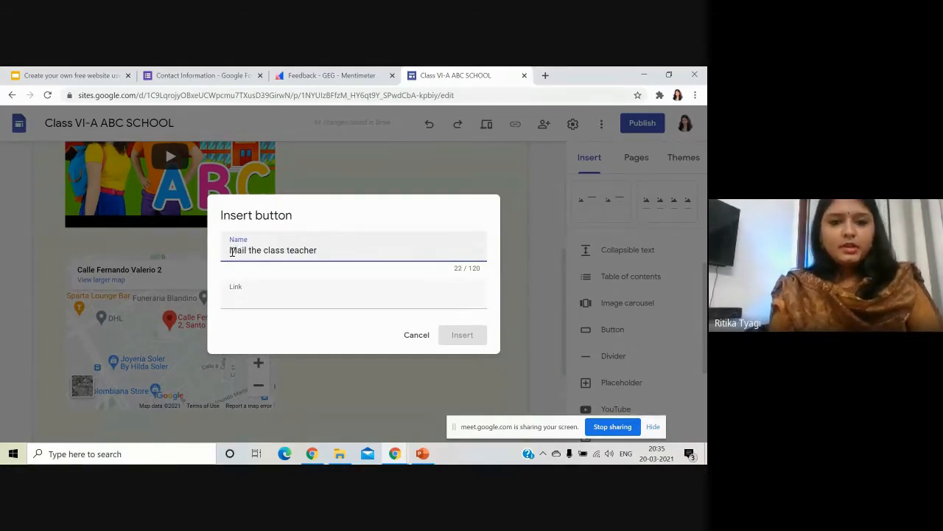
left_click(264, 299)
type("mailto")
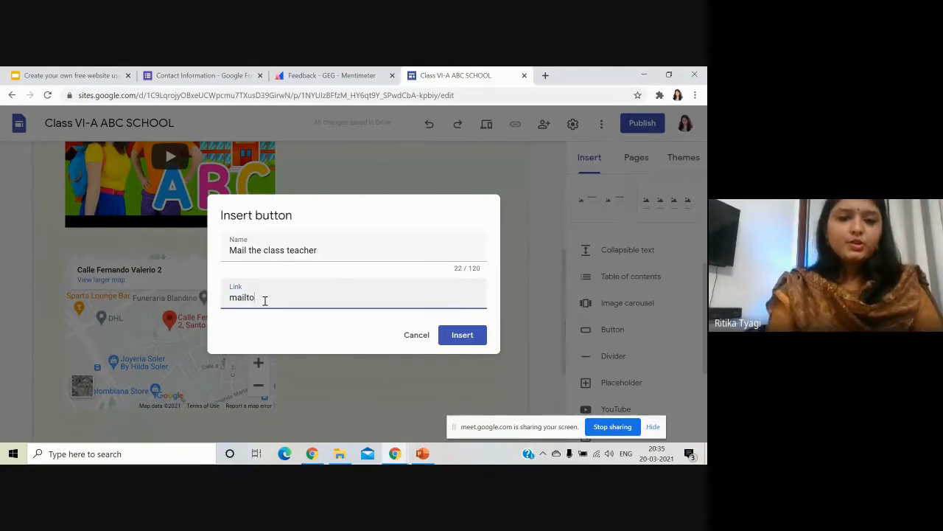
type(":")
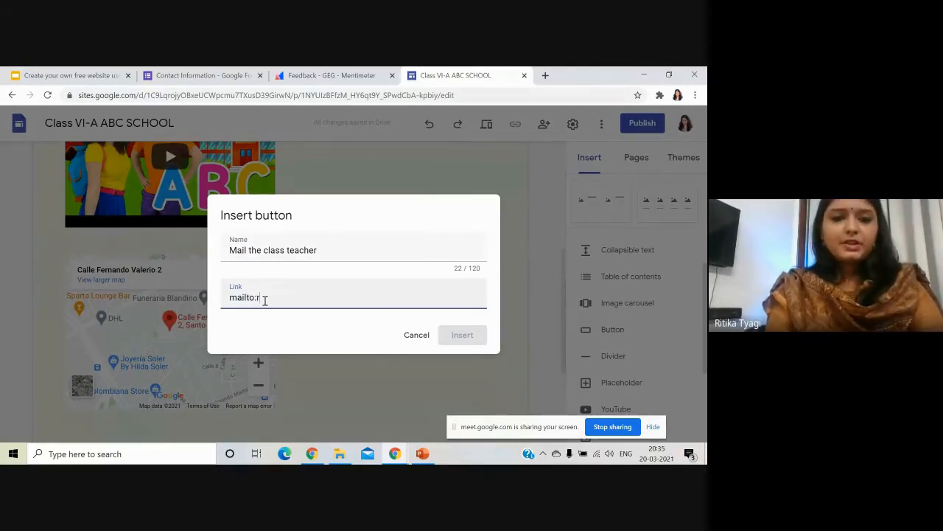
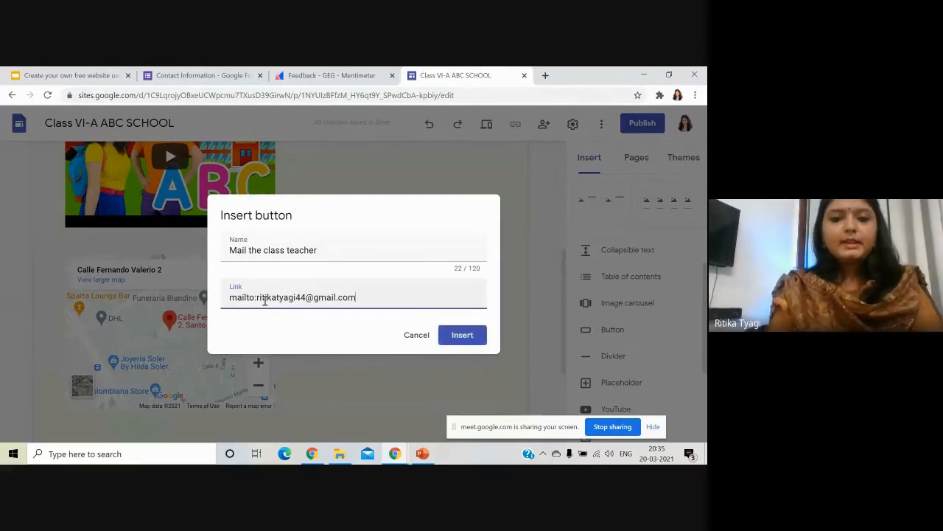
left_click(465, 335)
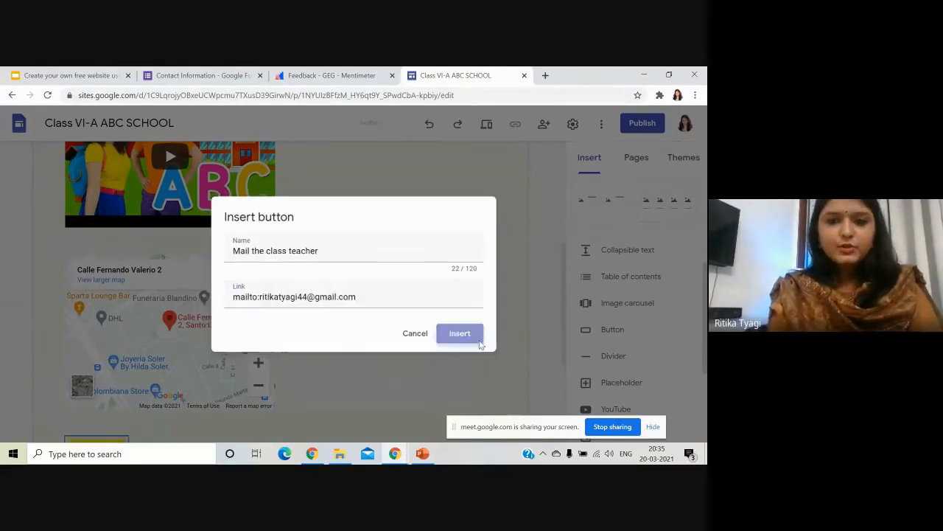
left_click_drag(128, 233, 367, 182)
Preview the Contact-Us page in phone view, scrolling to the map and button.
scroll(485, 293, "up", 2)
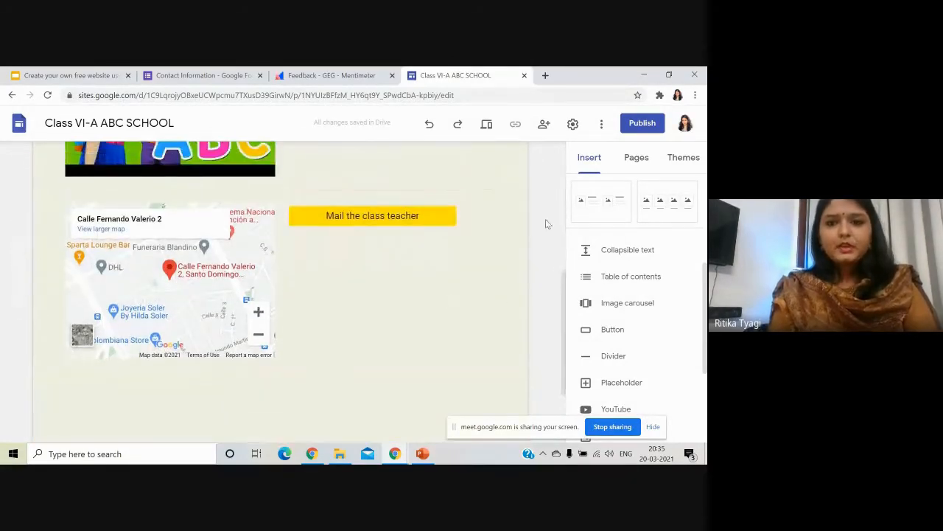
left_click(486, 124)
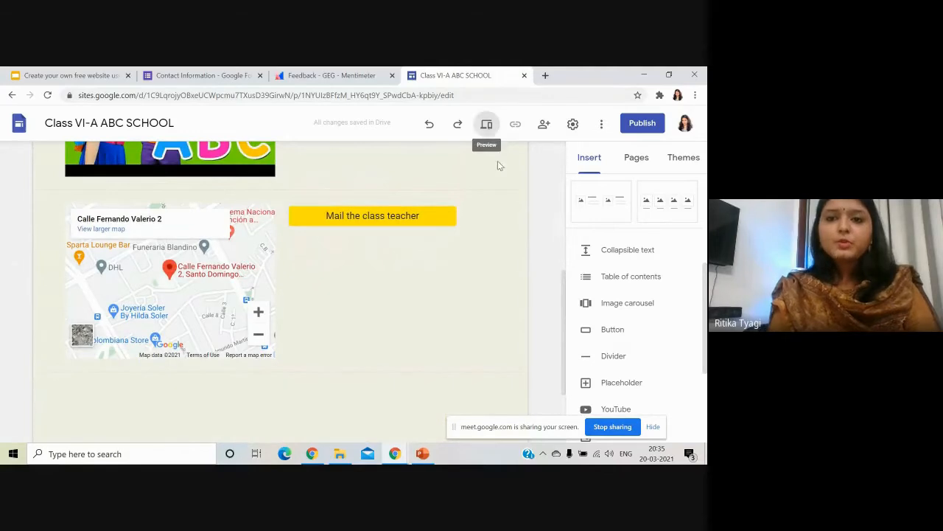
scroll(377, 301, "down", 4)
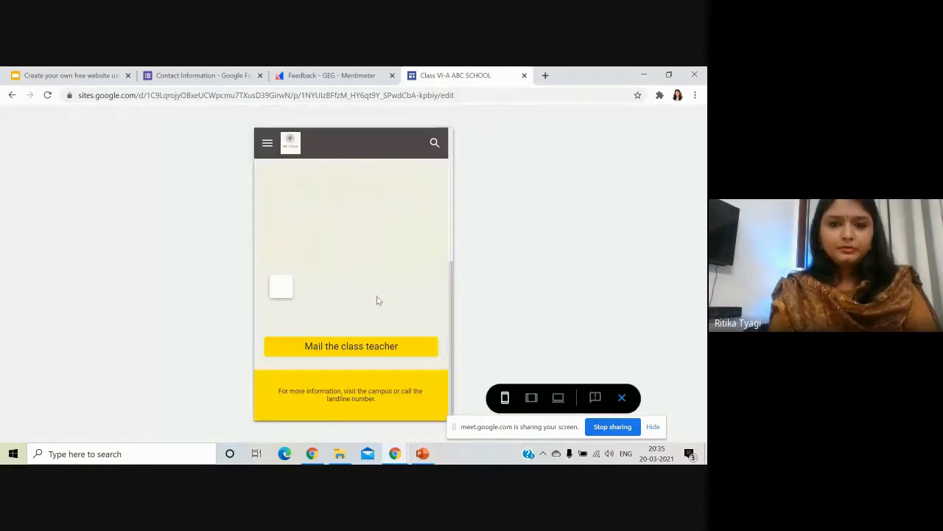
left_click(352, 353)
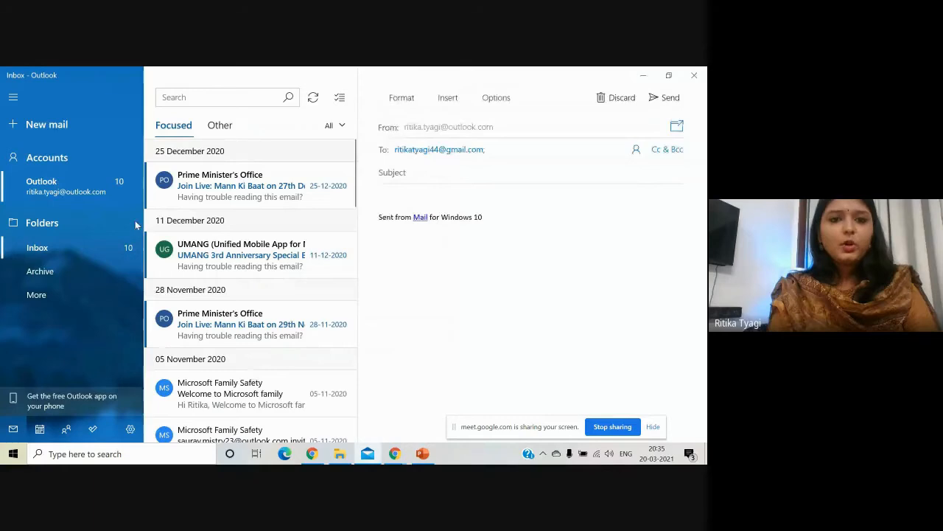
left_click(694, 76)
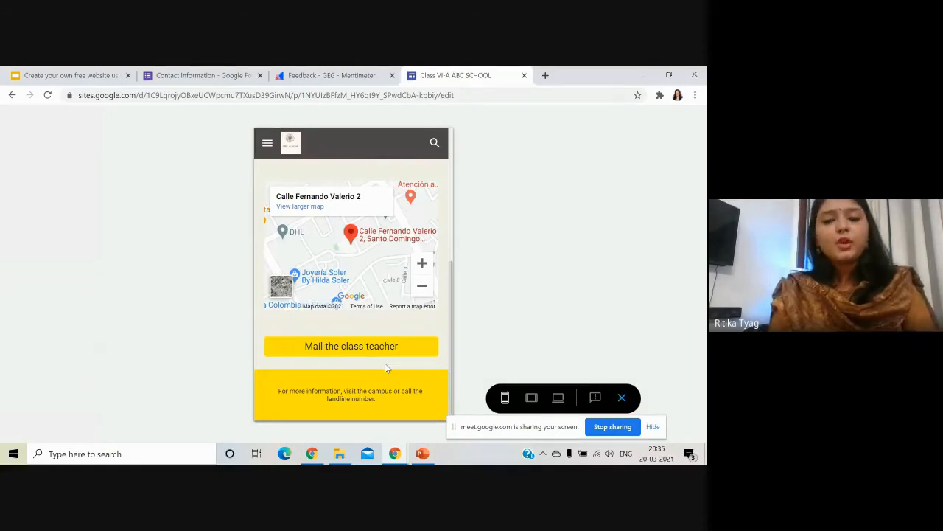
left_click(402, 347)
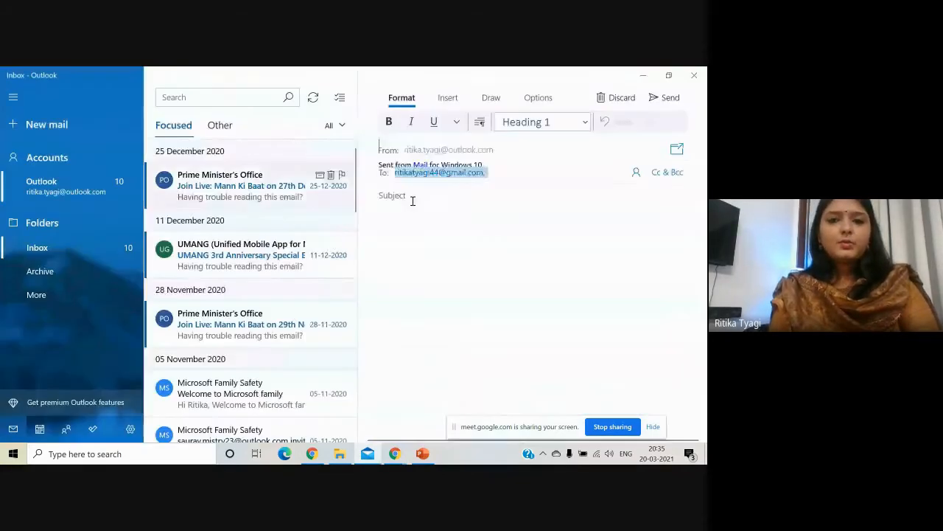
type("bjdgashdfajfkf")
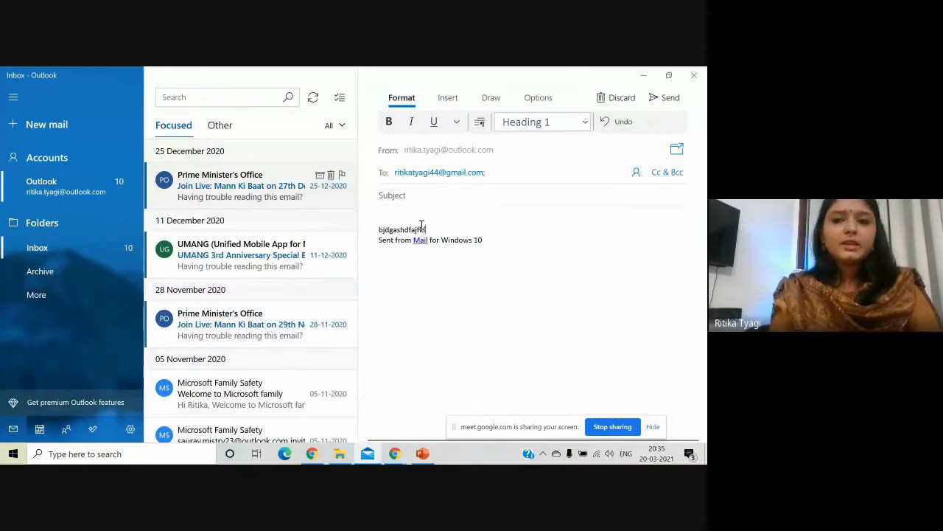
left_click(694, 75)
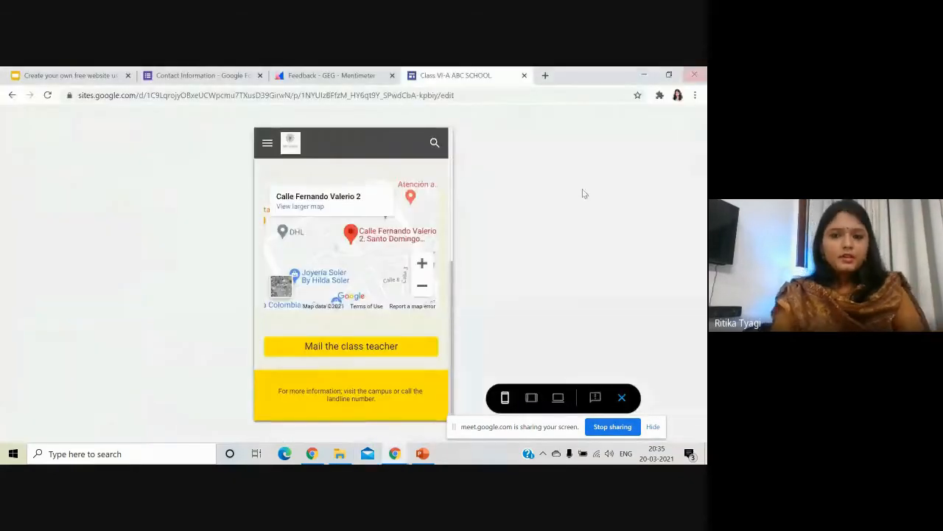
Exit the preview and return to the Home page with the CLASS VI-A banner.
left_click(623, 398)
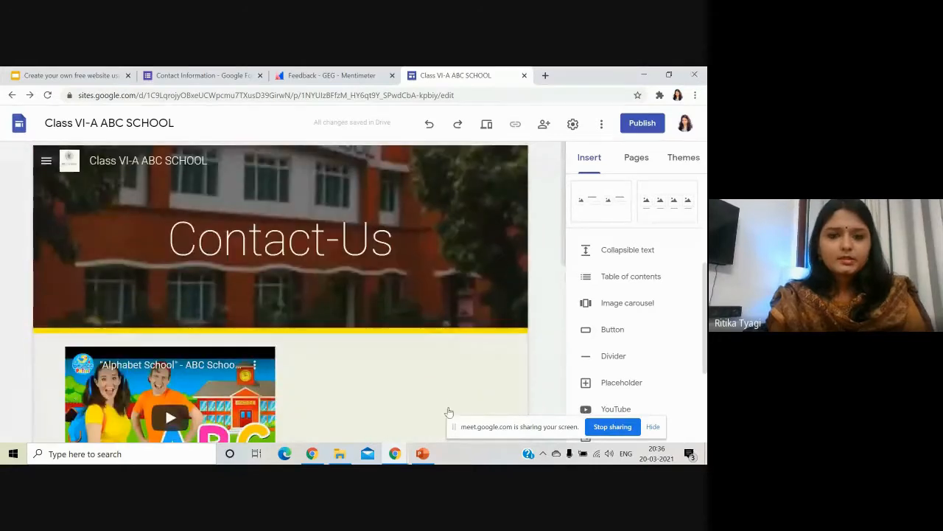
left_click(46, 164)
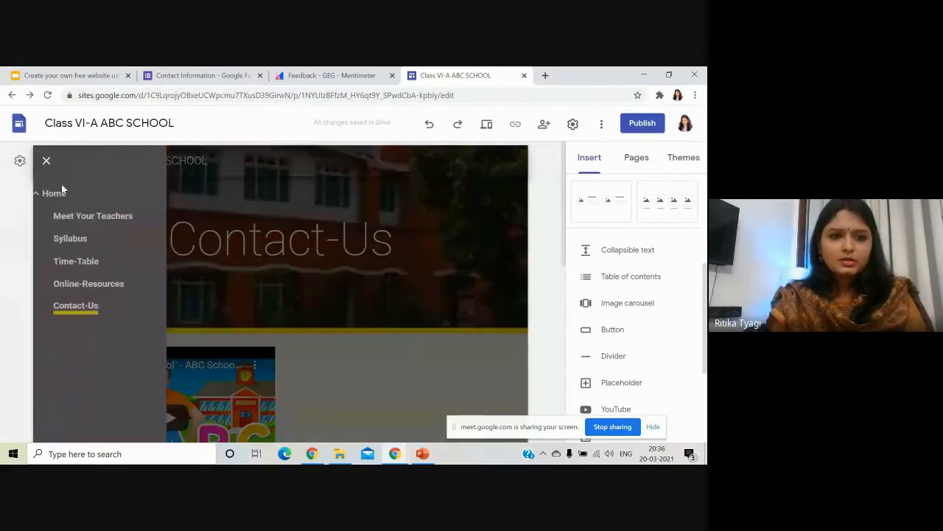
left_click(66, 194)
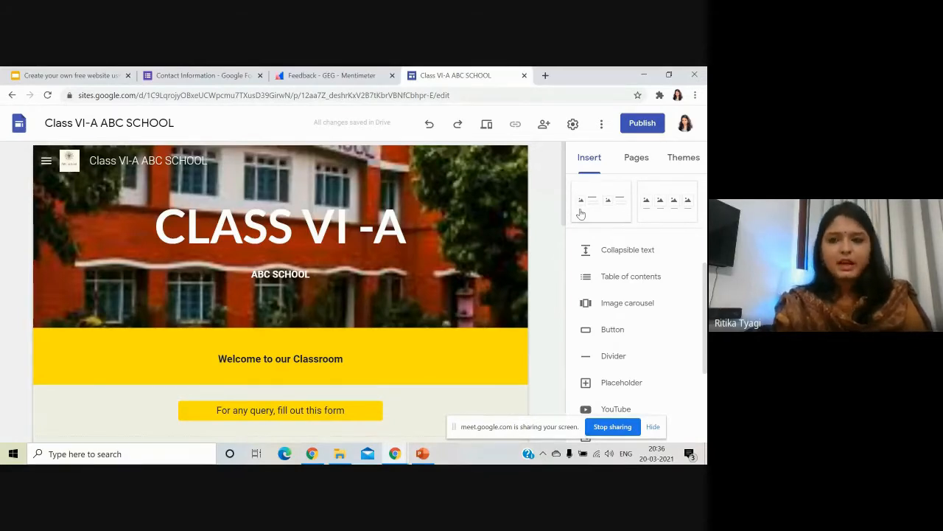
left_click(546, 131)
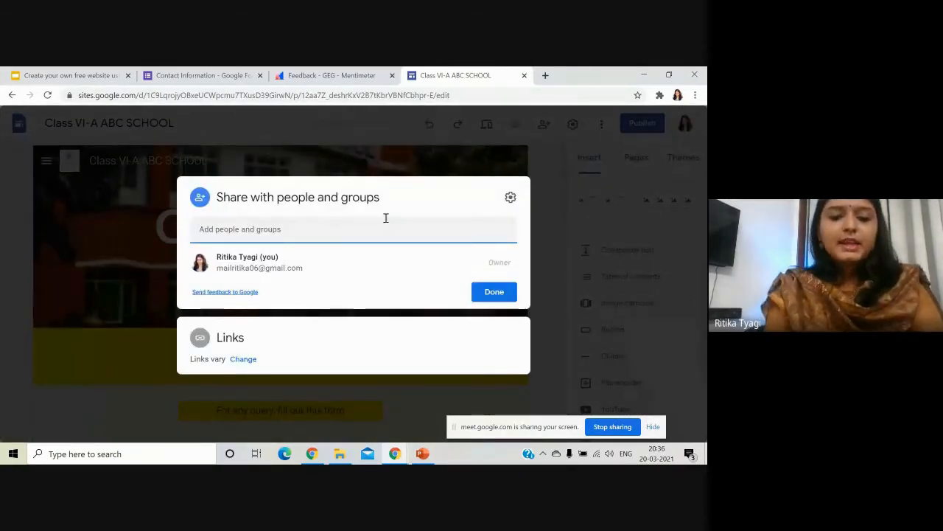
left_click(379, 237)
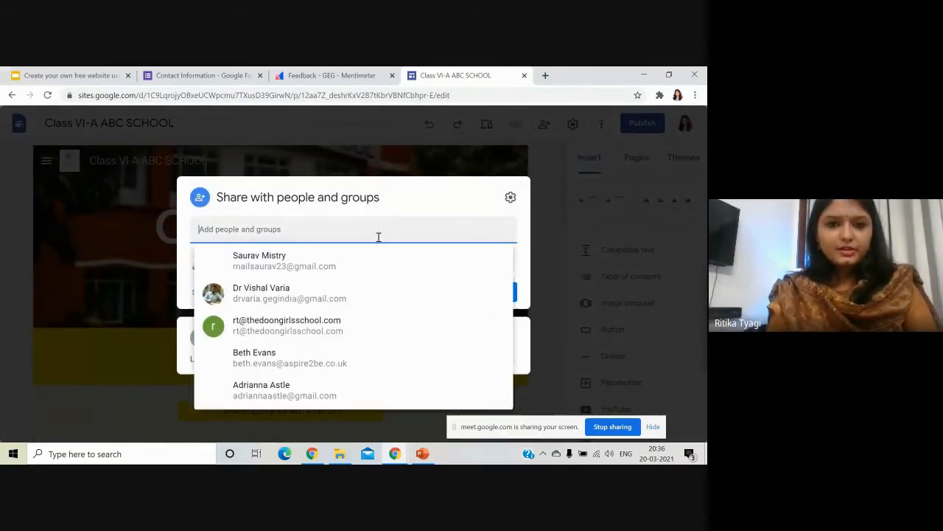
left_click(324, 299)
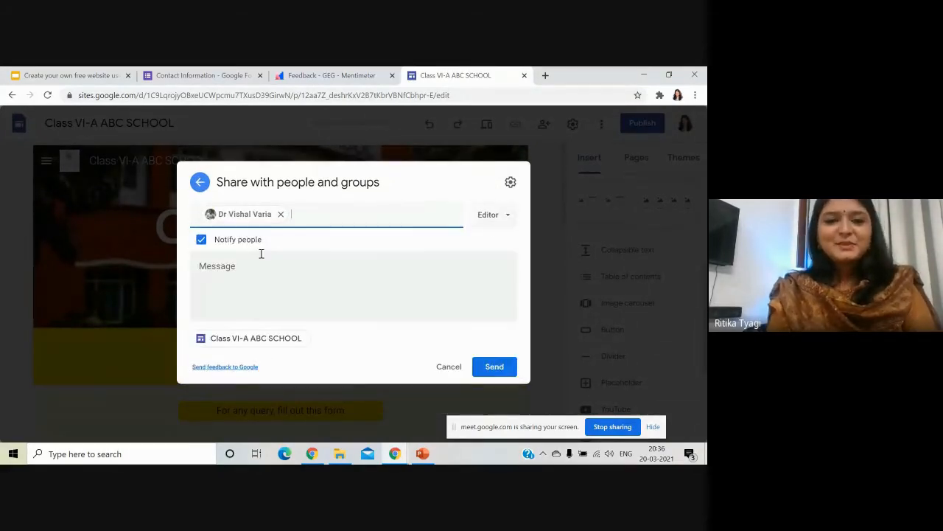
left_click(495, 218)
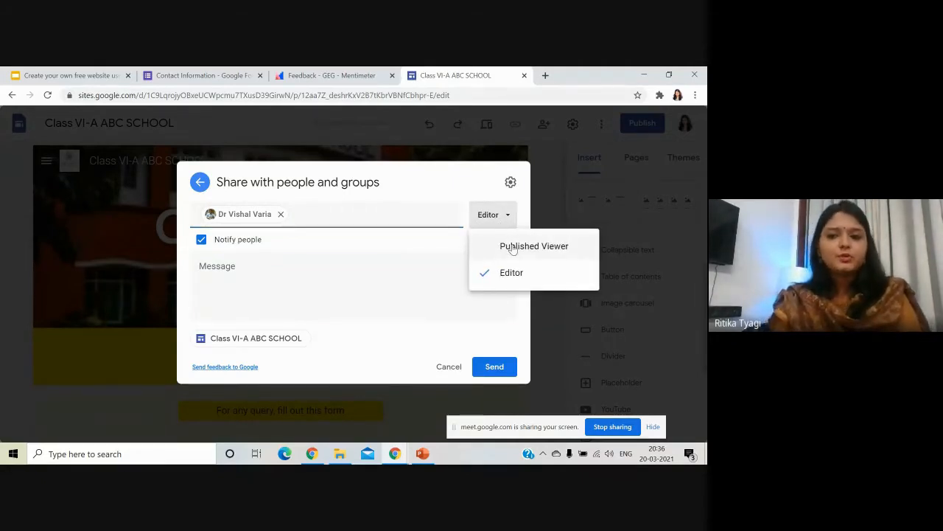
left_click(512, 248)
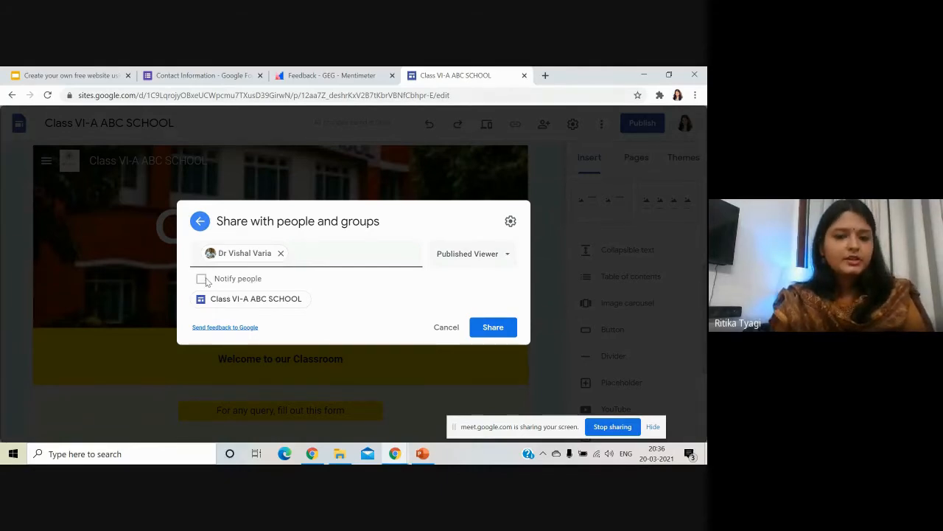
left_click(452, 260)
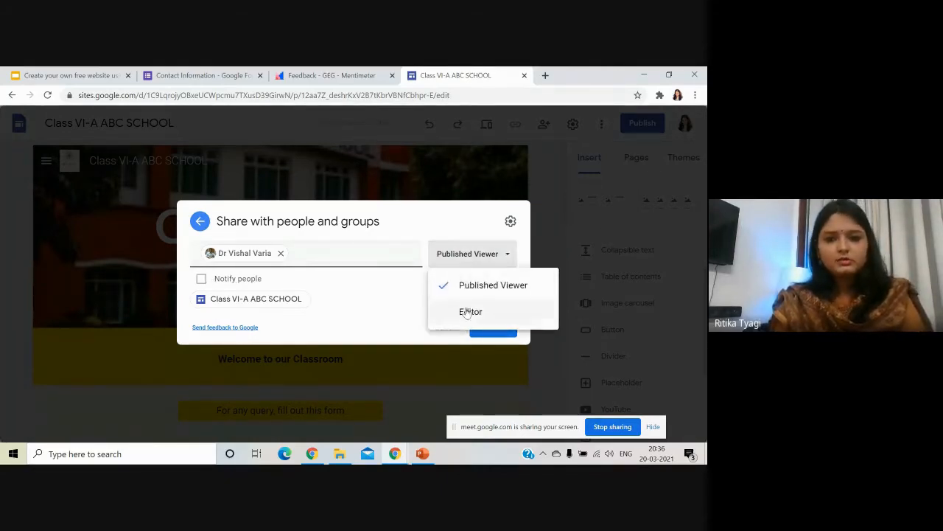
left_click(468, 312)
left_click(258, 275)
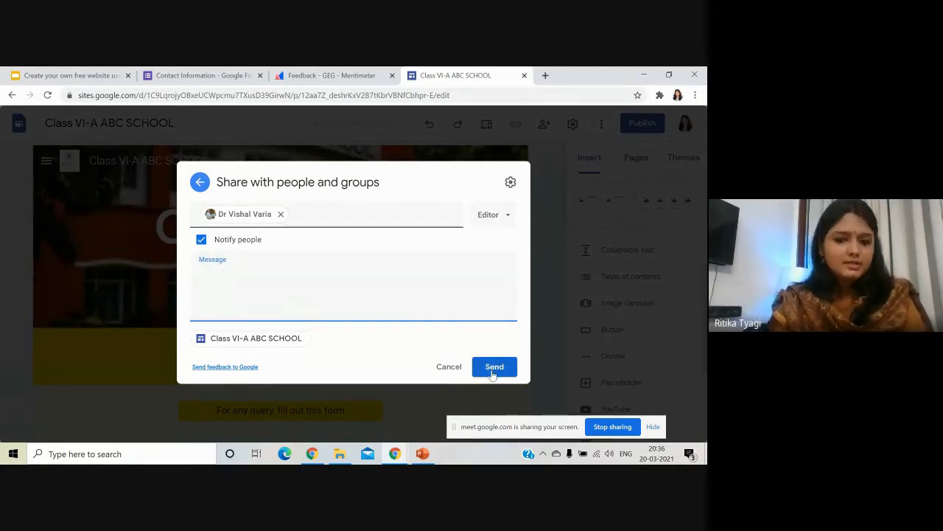
left_click(204, 186)
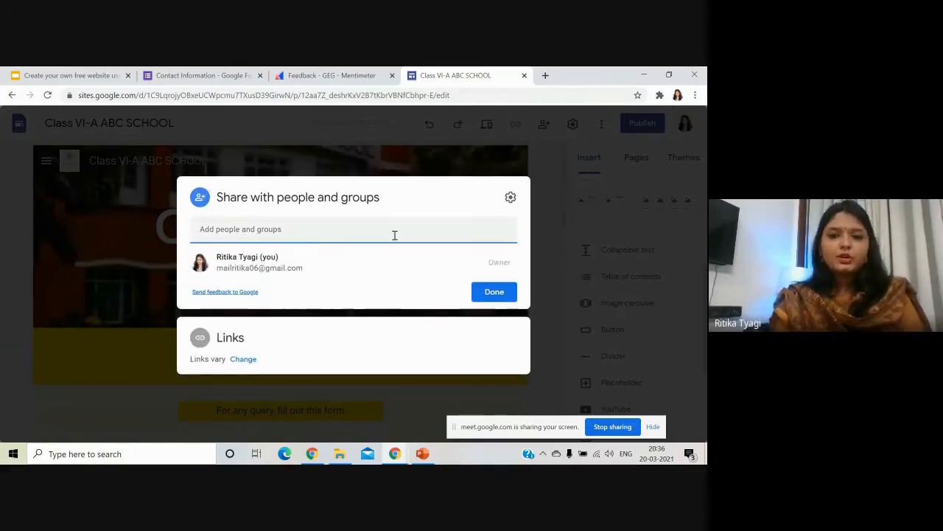
left_click(536, 173)
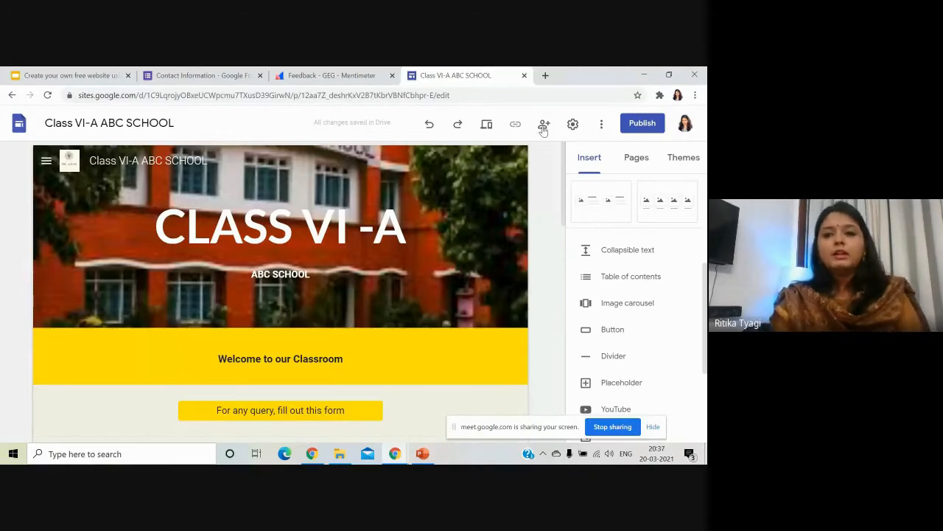
left_click(573, 125)
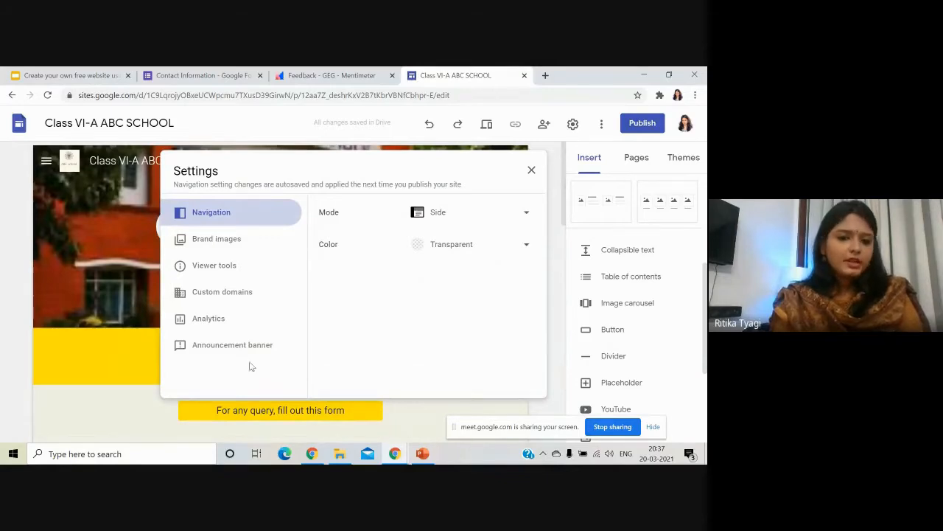
left_click(214, 318)
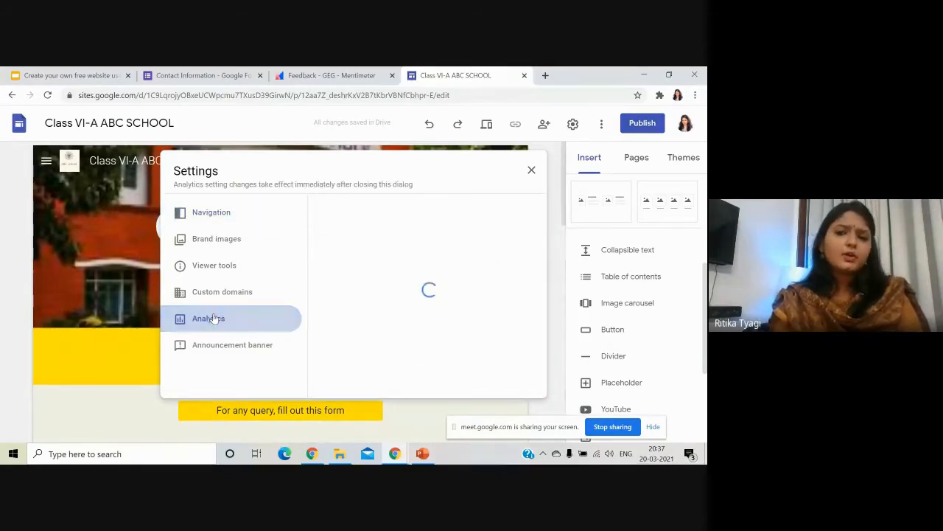
left_click(532, 171)
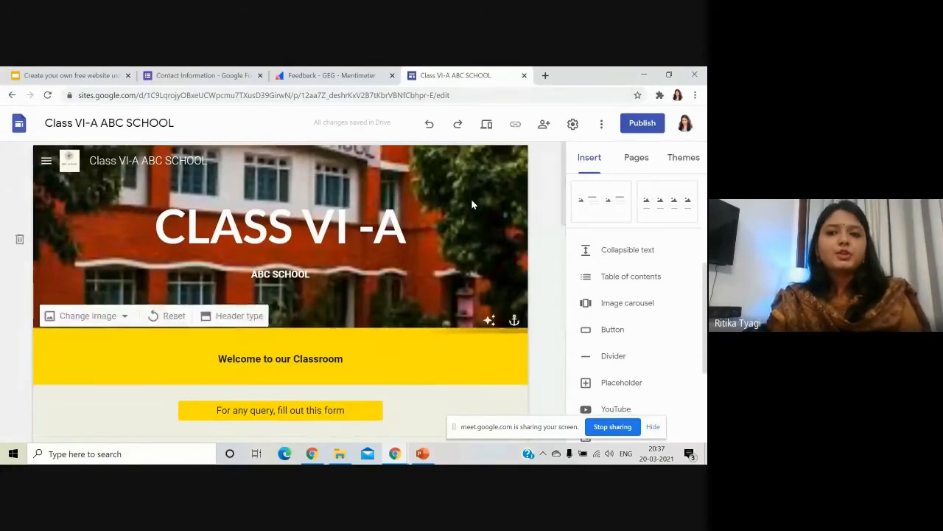
left_click(492, 130)
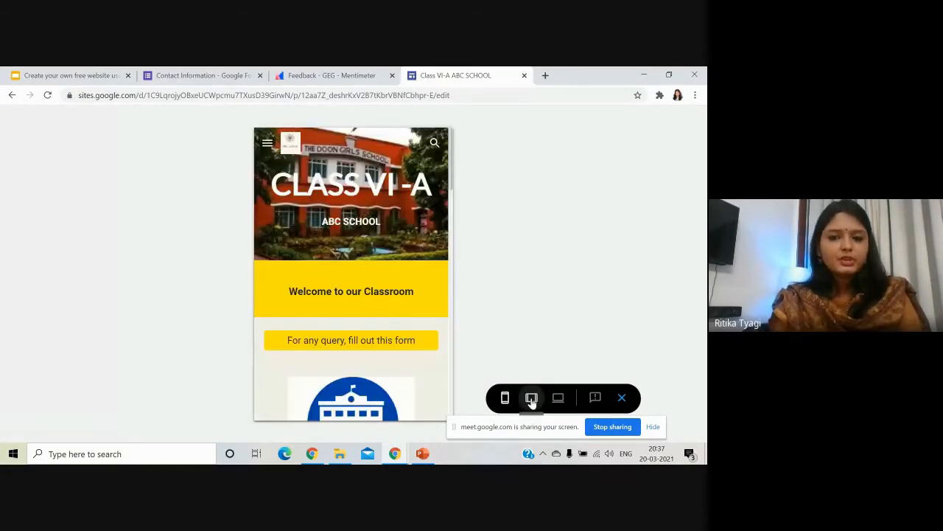
left_click(531, 398)
left_click(558, 398)
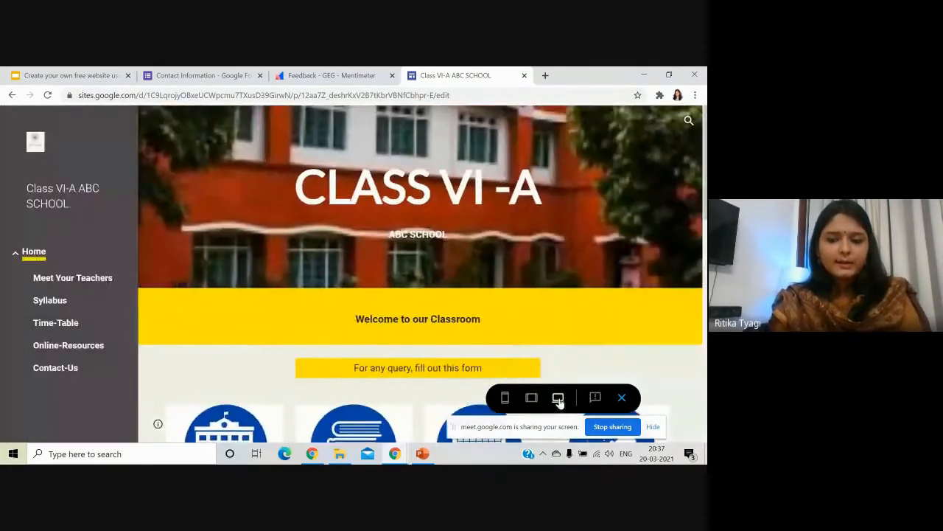
scroll(389, 285, "down", 10)
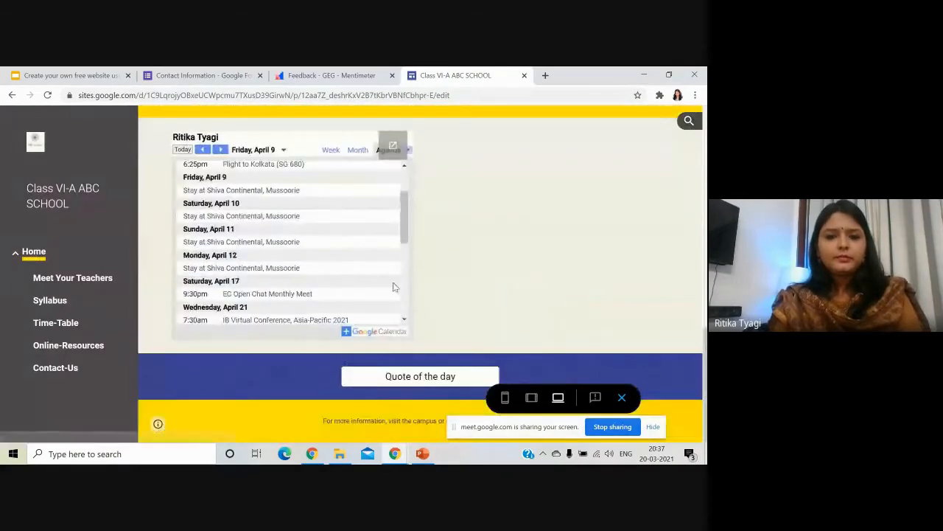
scroll(452, 296, "up", 10)
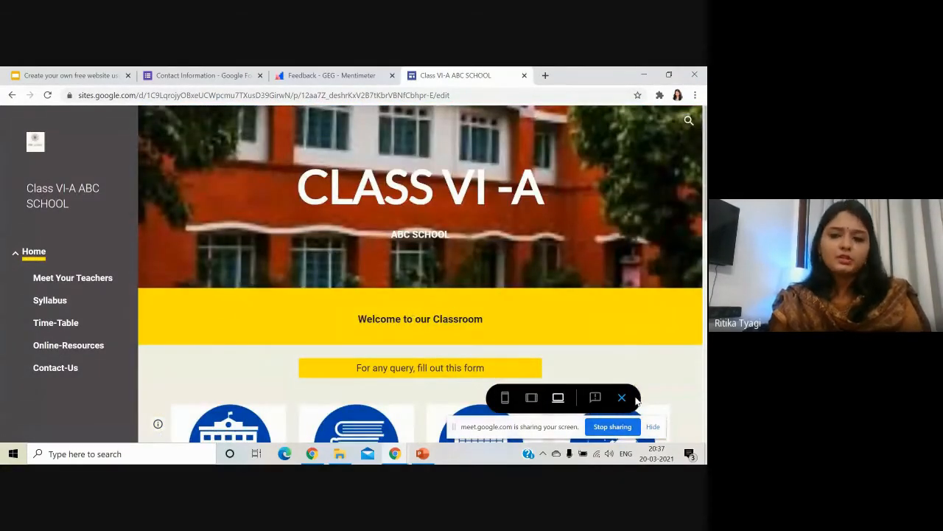
left_click(623, 398)
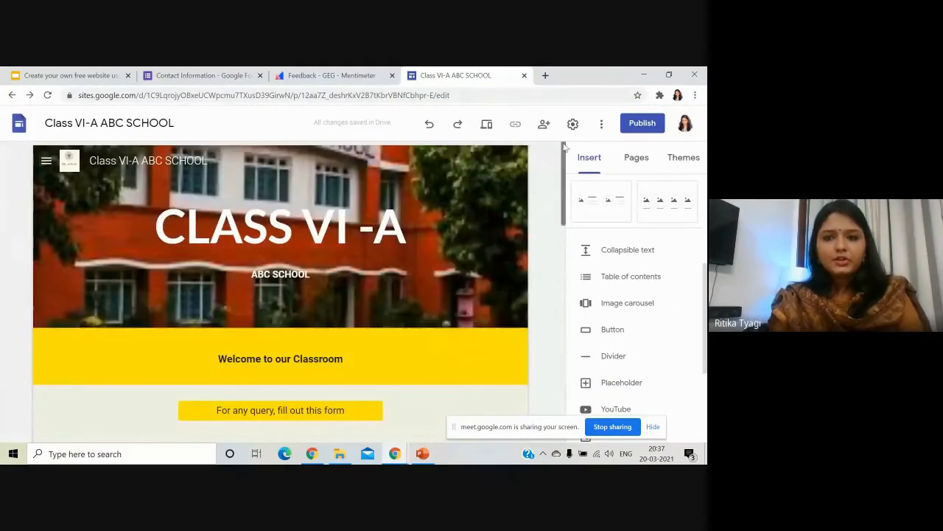
Start publishing and replace the web address with a valid lowercase one ending in 'classroom'.
left_click(637, 127)
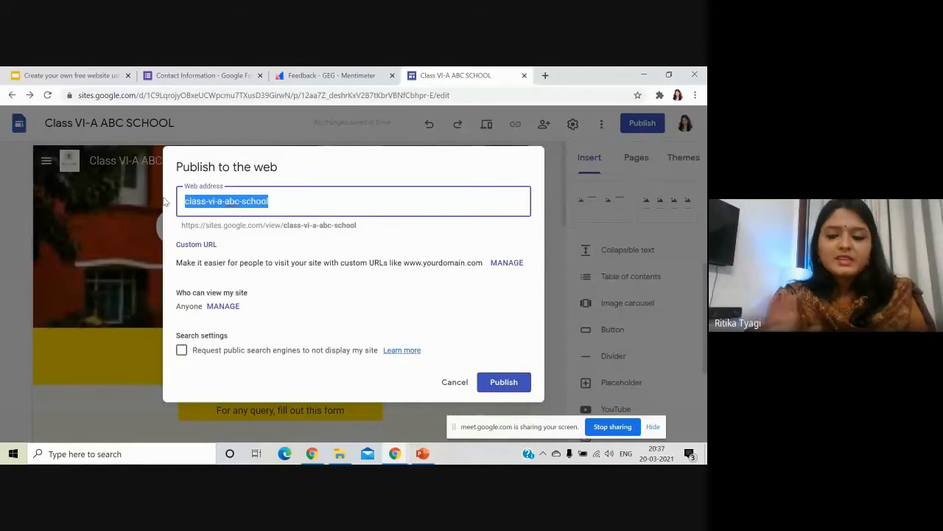
key("BackSpace")
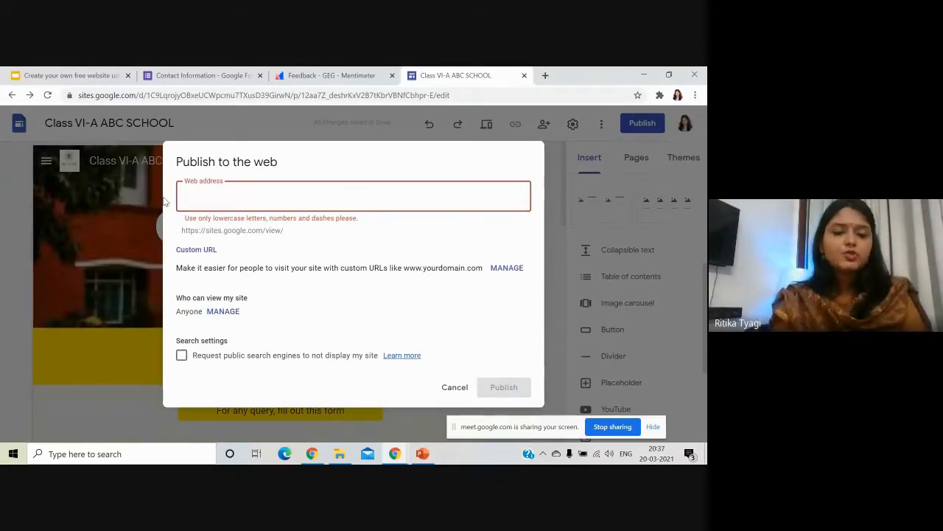
type("r")
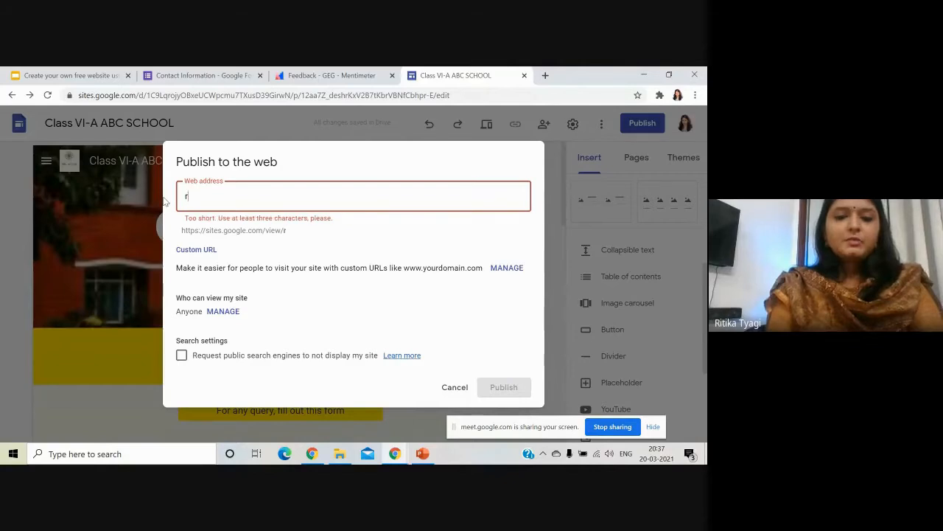
type("itika's")
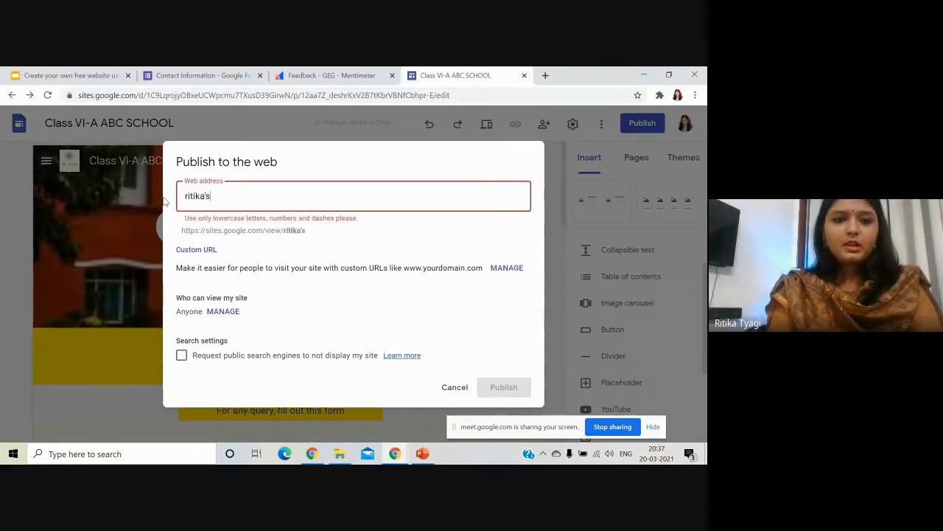
key("BackSpace")
key("BackSpace")
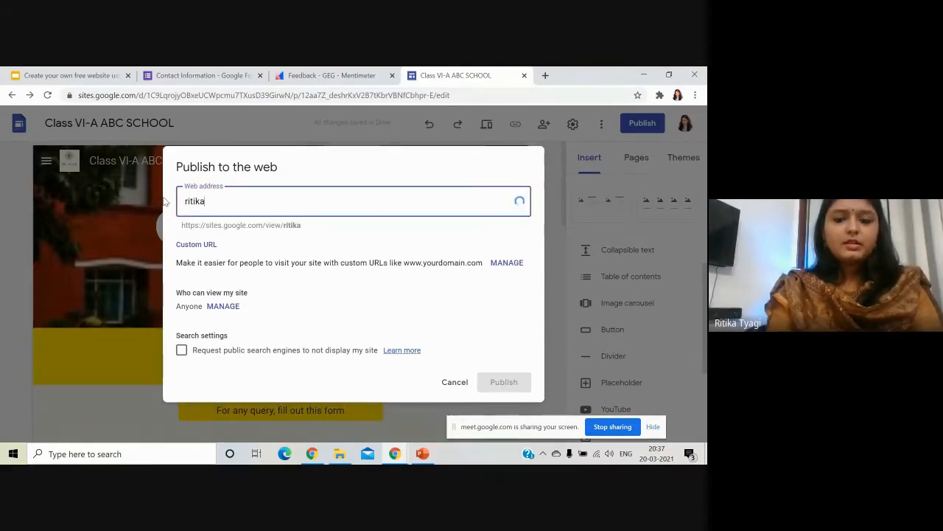
type("classroom")
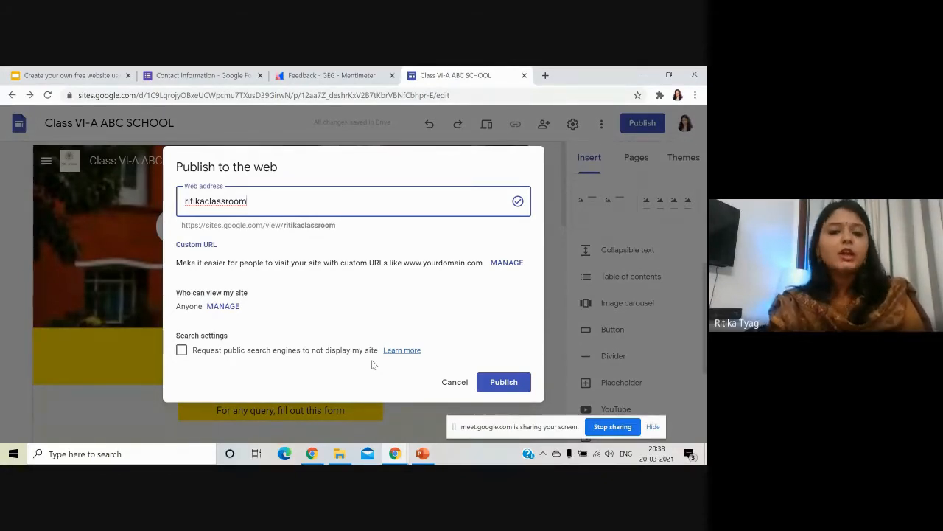
Keep the site visible to search engines, publish it, and minimize the browser window.
left_click(274, 352)
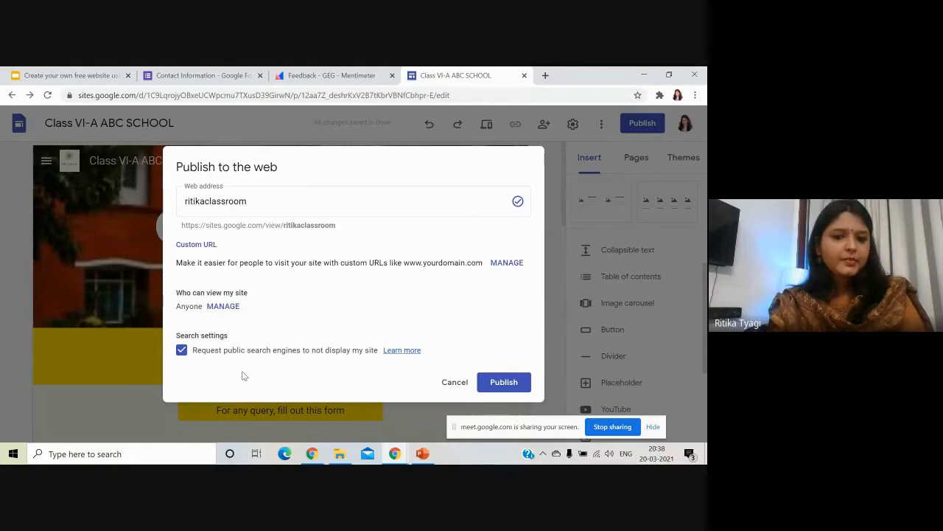
left_click(213, 353)
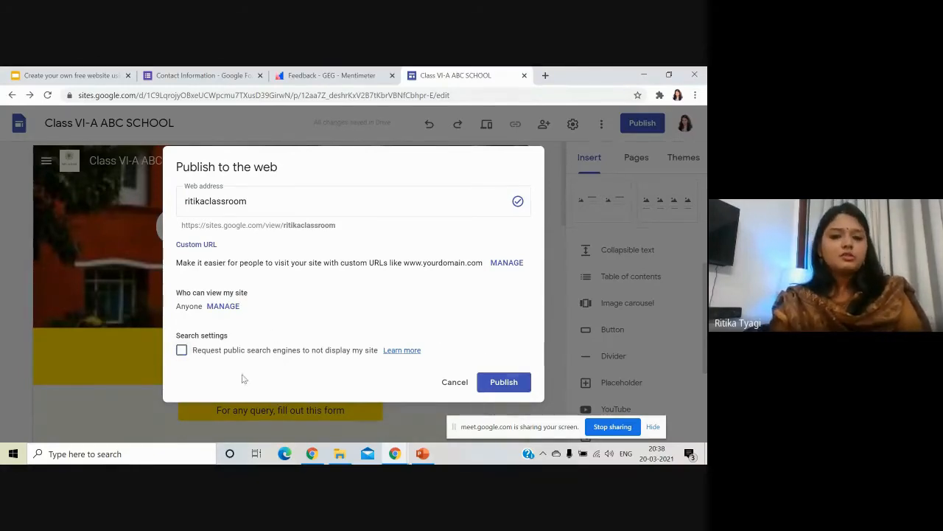
left_click(504, 382)
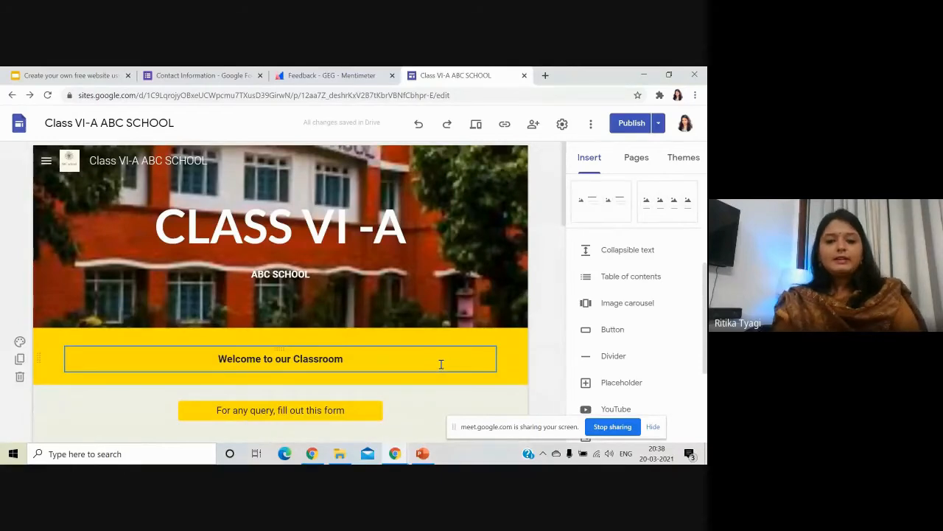
scroll(286, 288, "down", 5)
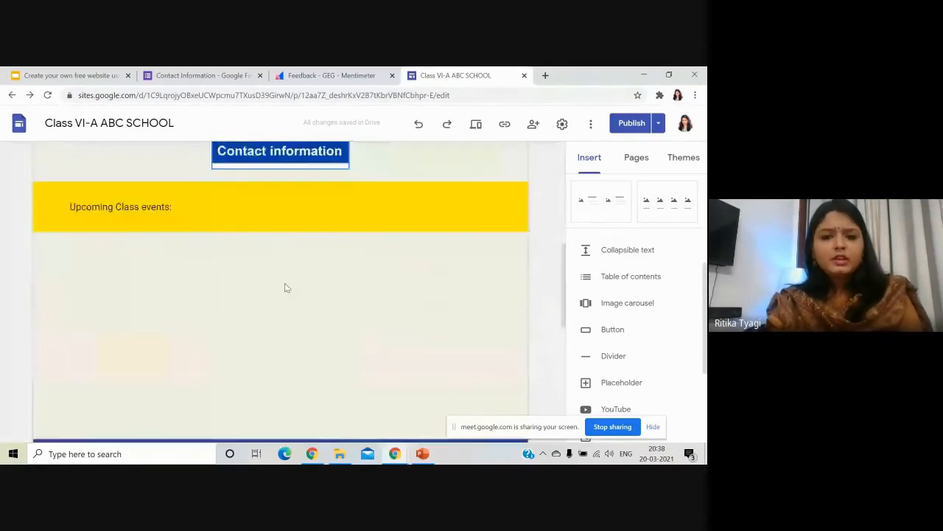
scroll(288, 287, "up", 5)
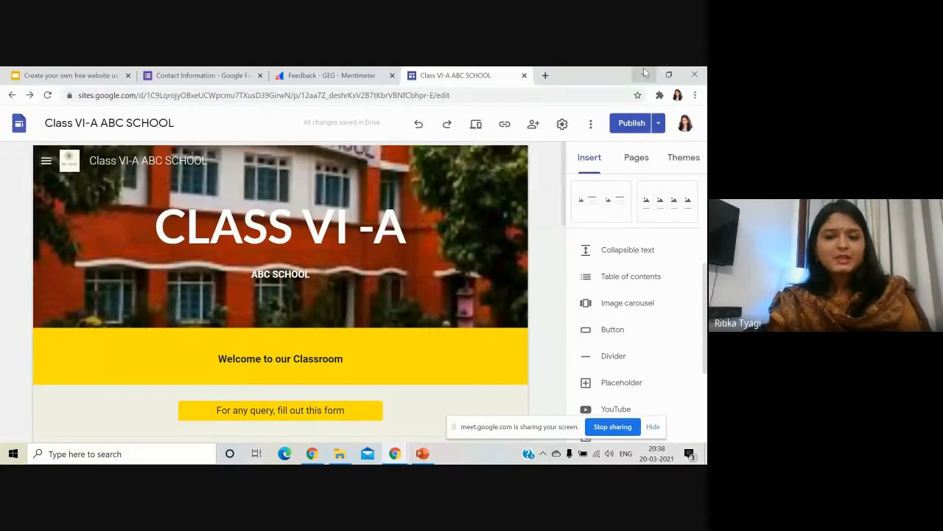
left_click(645, 72)
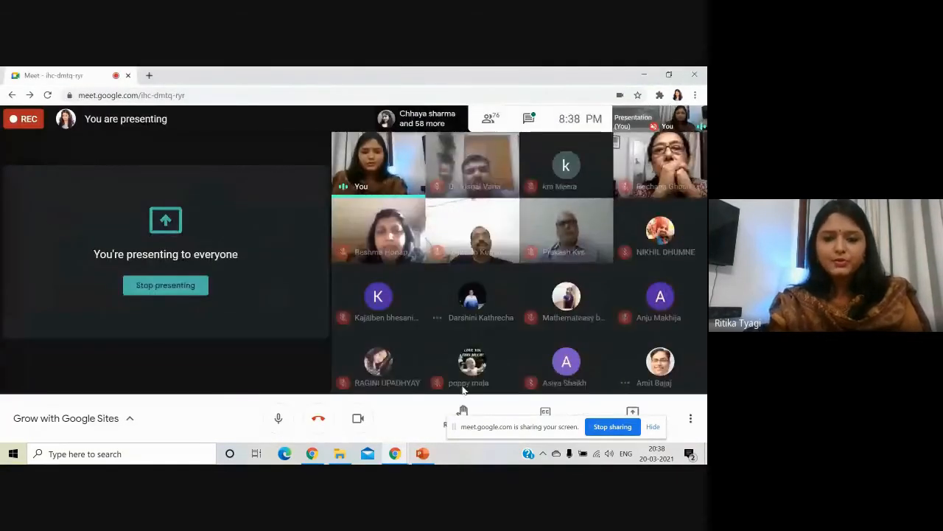
Restore the History with Mr. Sanders browser window from the taskbar.
mouse_move(396, 460)
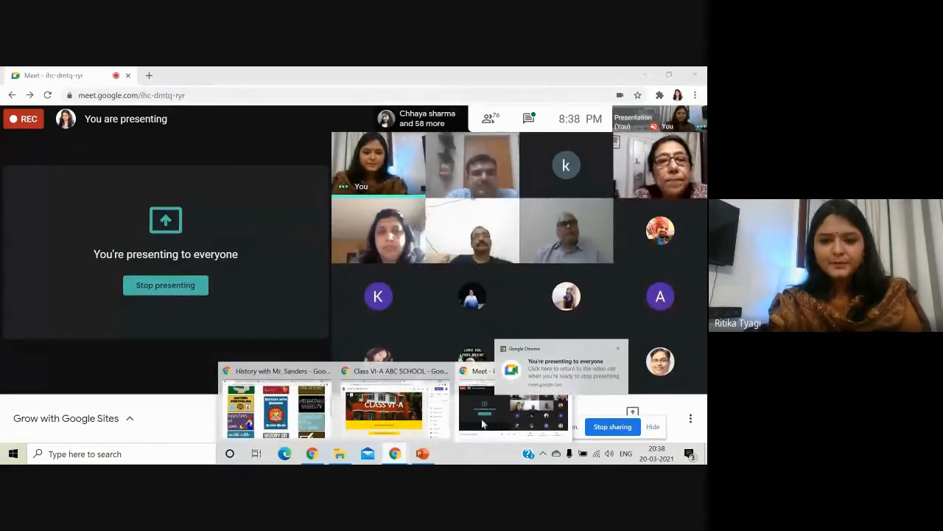
left_click(301, 426)
scroll(95, 295, "up", 3)
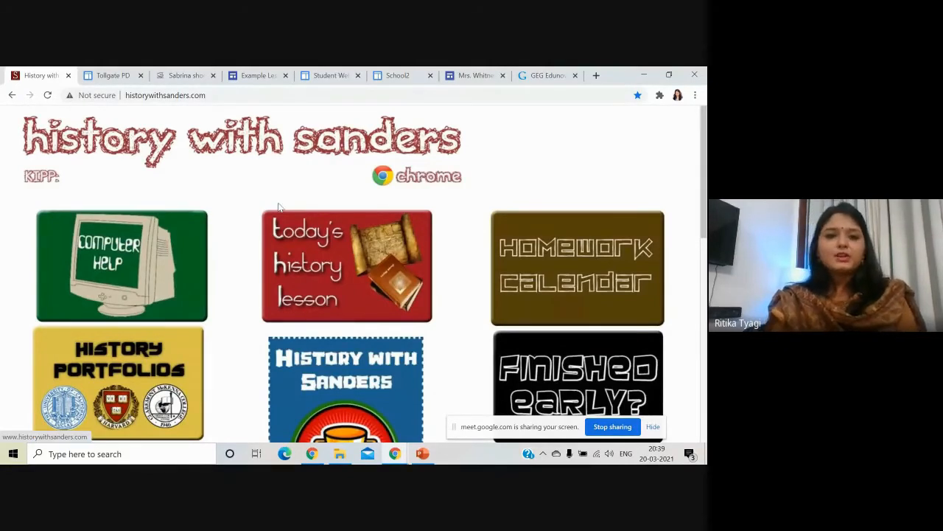
Scroll the History with Sanders tiles and briefly view the Math with Boots YouTube channel.
scroll(273, 214, "down", 8)
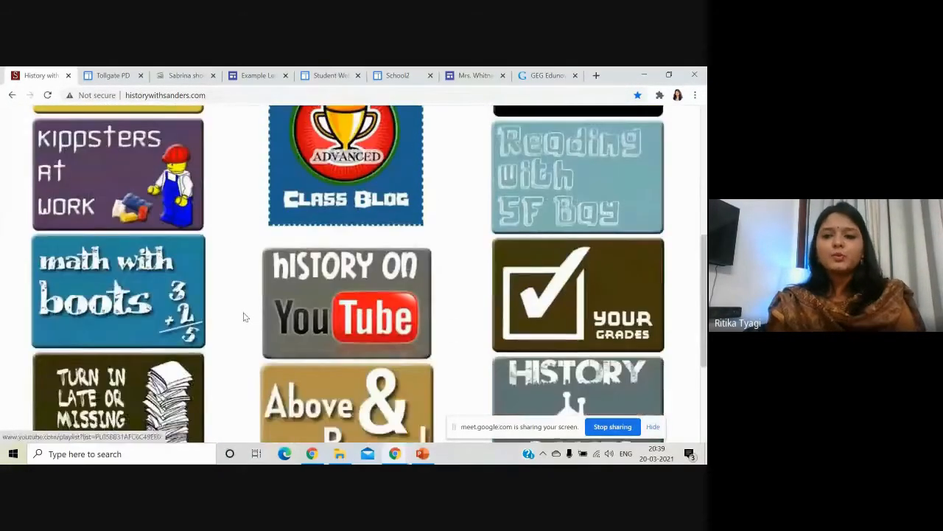
scroll(251, 317, "down", 4)
scroll(254, 318, "up", 2)
scroll(259, 317, "up", 3)
left_click(272, 282)
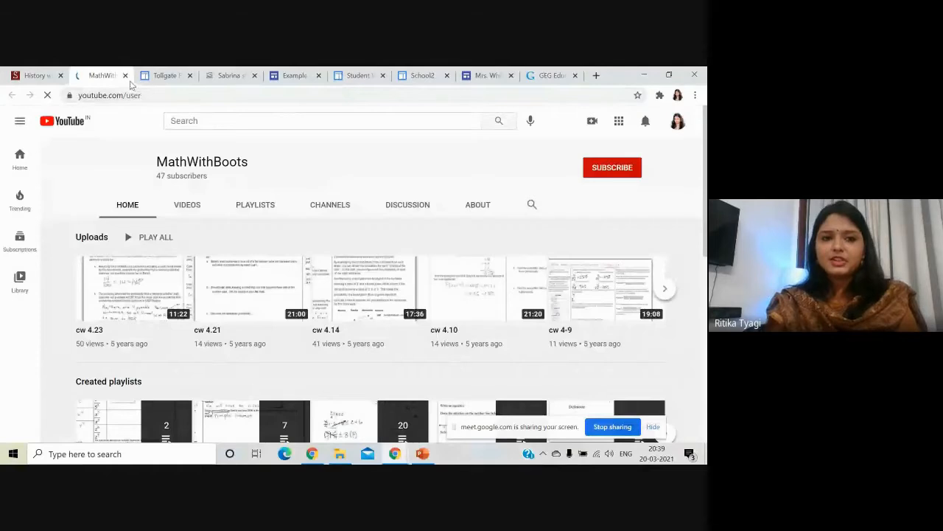
left_click(125, 75)
Browse and close the Finished Early? options page, then switch to the Tollgate PD site.
scroll(550, 303, "up", 2)
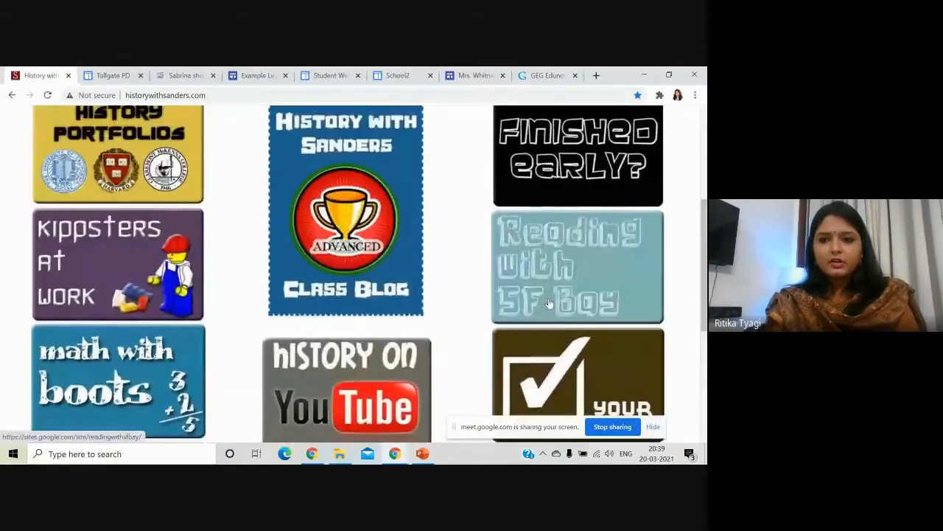
scroll(575, 233, "up", 1)
left_click(576, 225)
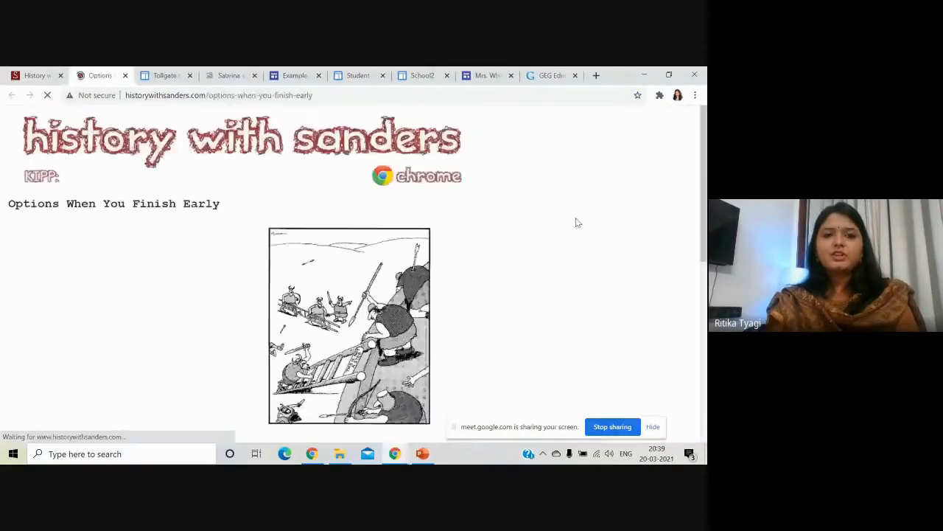
scroll(574, 228, "down", 7)
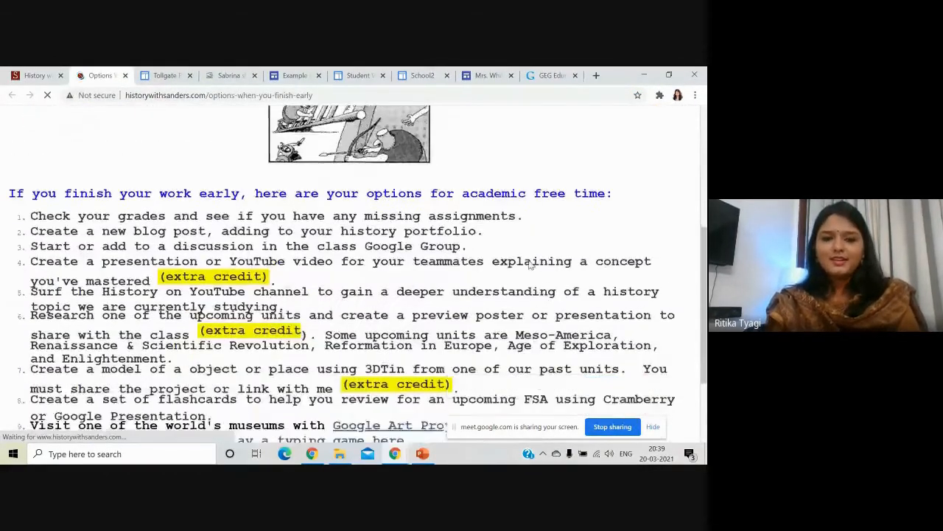
scroll(147, 133, "up", 8)
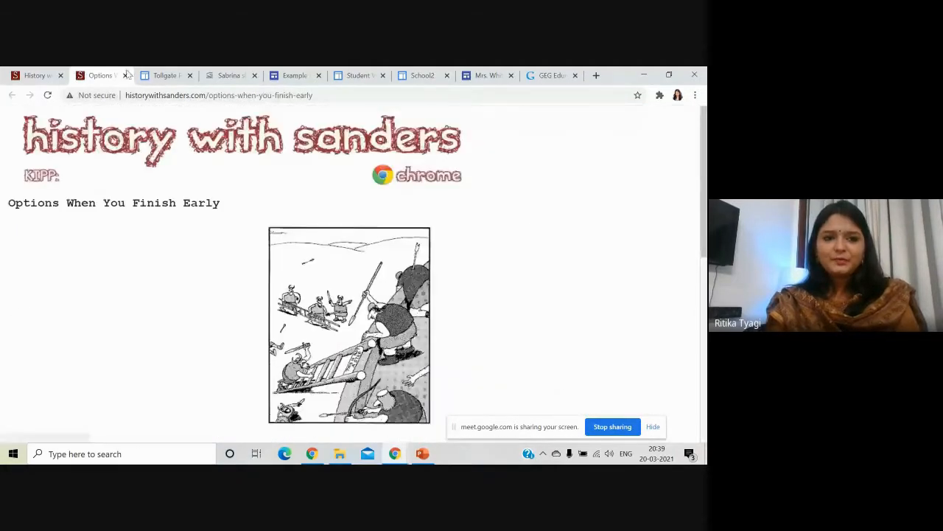
left_click(126, 75)
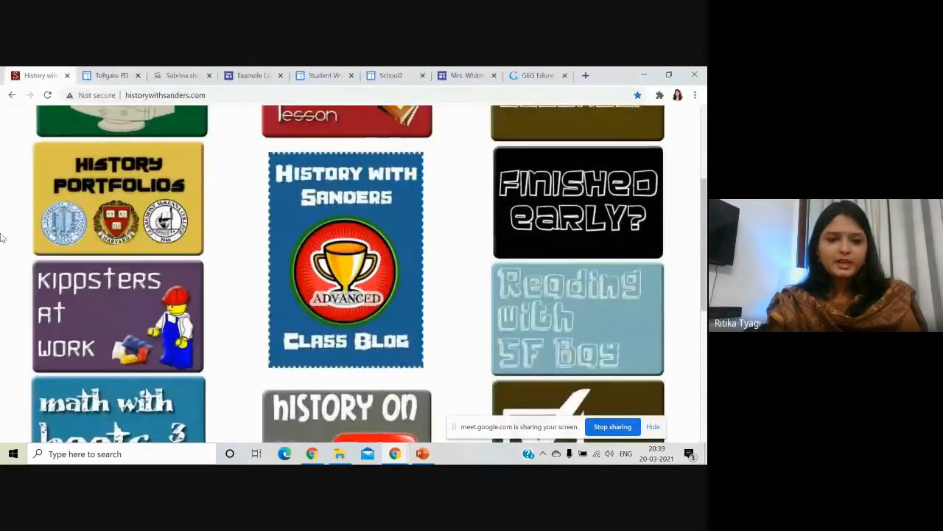
left_click(112, 75)
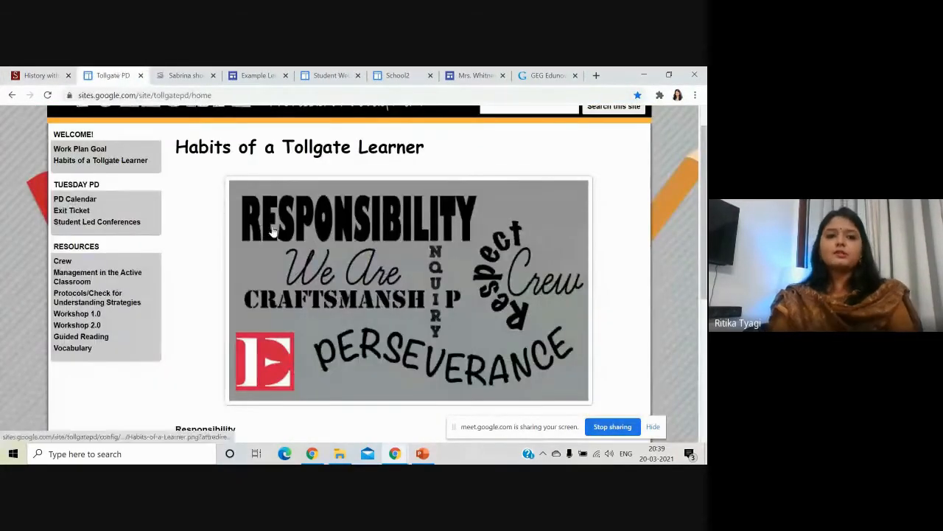
Scroll through the Tollgate Workshop 1.0 page's embedded videos, then move to the teacher's Calendar site.
scroll(191, 154, "up", 1)
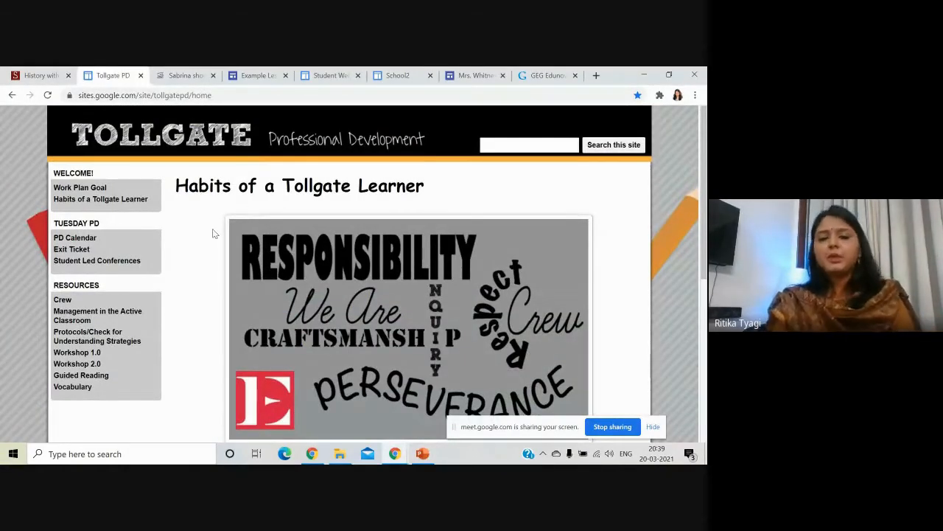
scroll(212, 234, "down", 3)
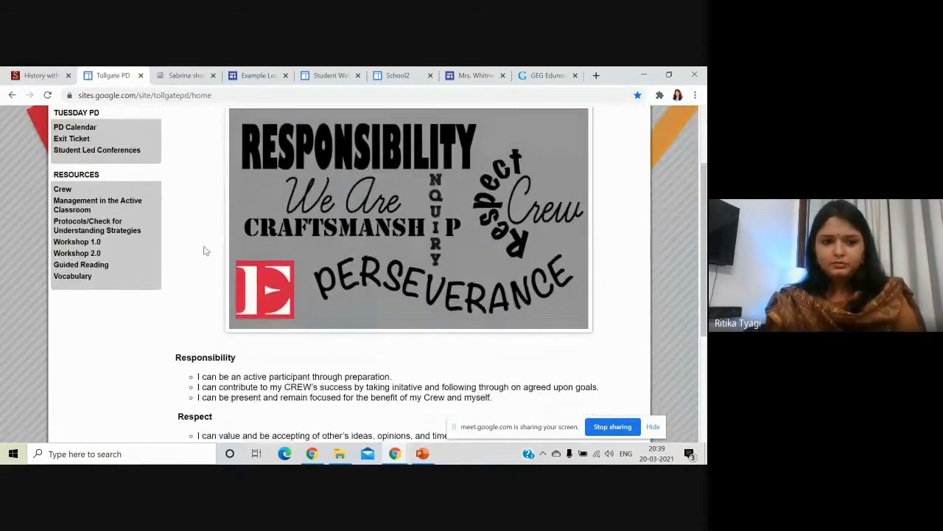
left_click(79, 243)
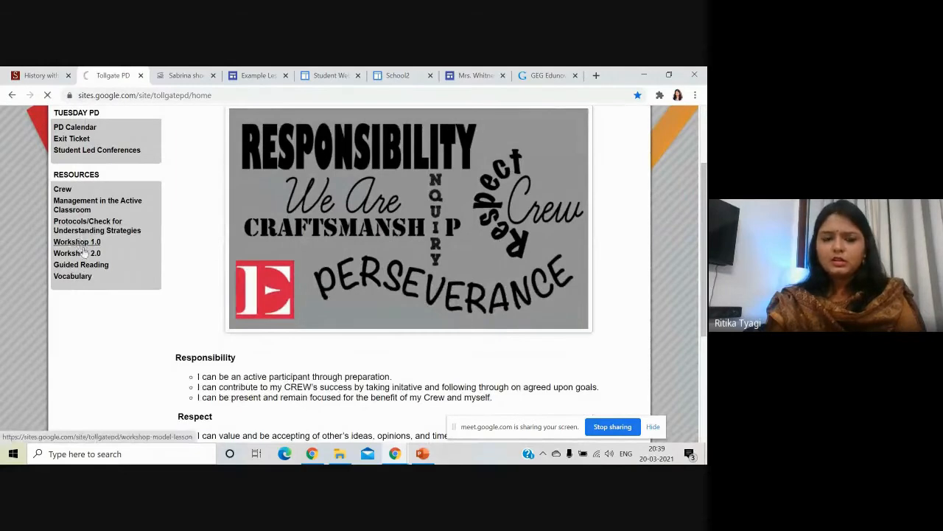
scroll(334, 264, "down", 3)
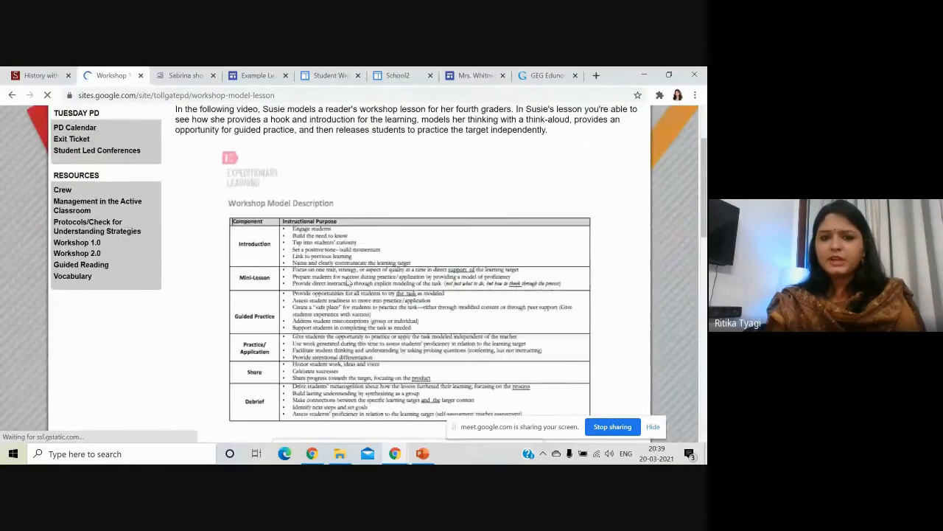
scroll(348, 282, "down", 5)
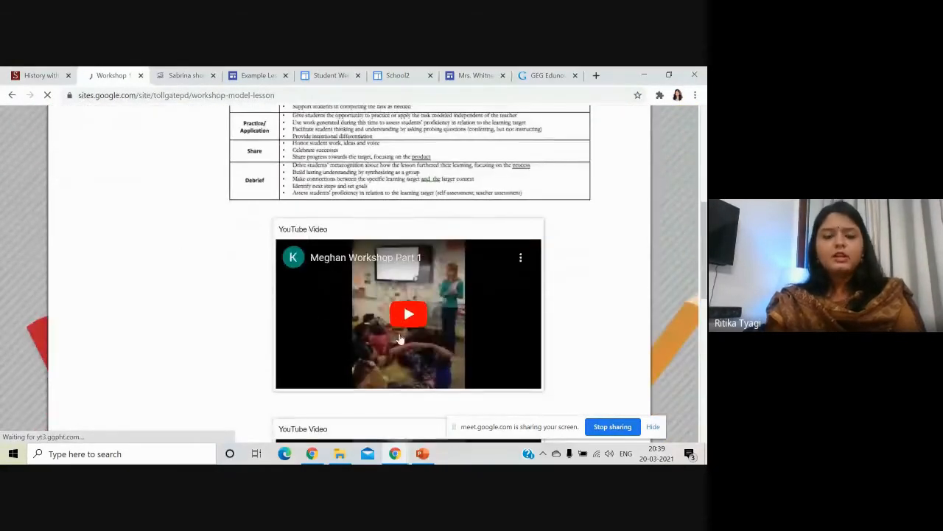
scroll(391, 337, "down", 3)
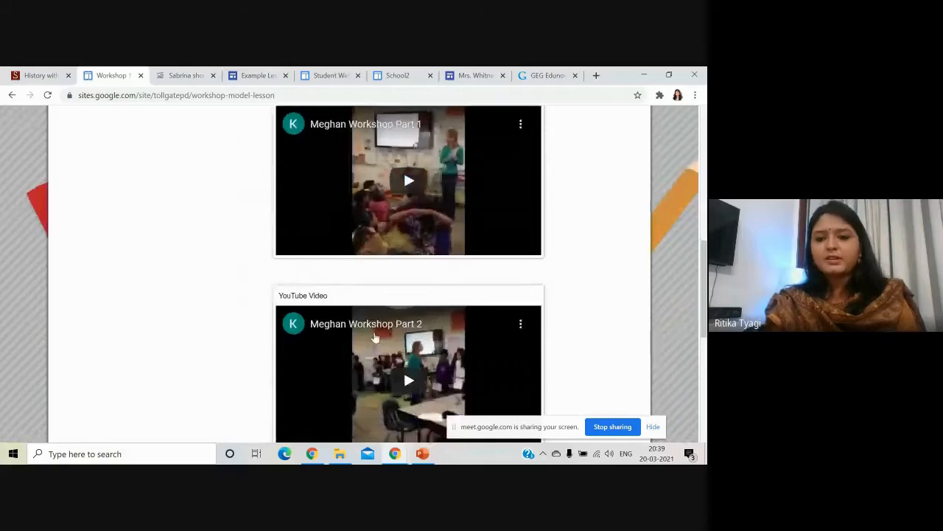
scroll(375, 337, "down", 5)
scroll(375, 337, "down", 2)
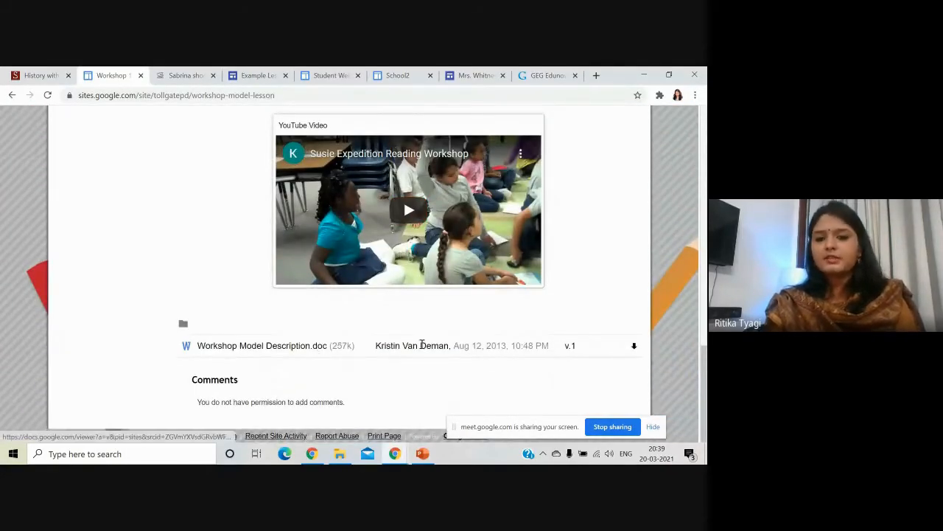
scroll(422, 345, "up", 8)
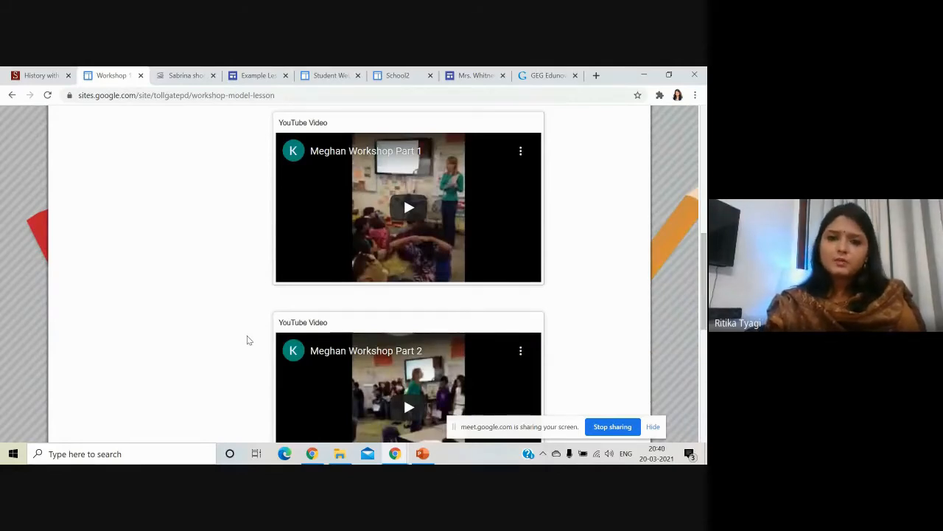
left_click(186, 76)
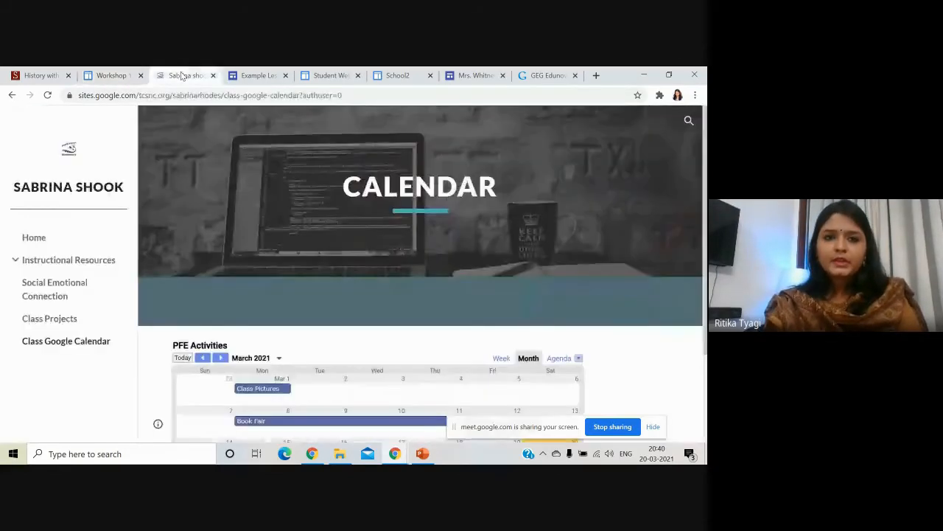
Scroll the 1st Grade Class home page and view its Instructional, Math and Reading Resources pages.
left_click(87, 197)
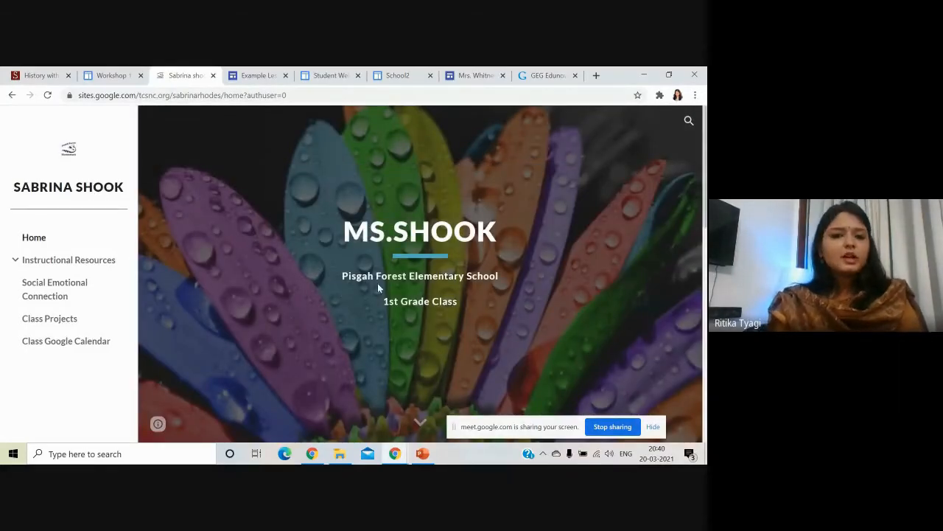
scroll(410, 316, "down", 2)
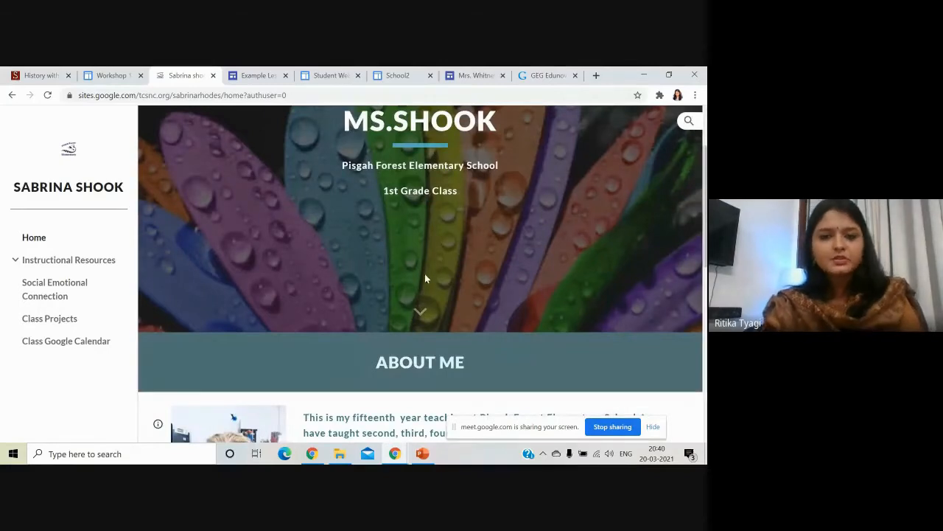
scroll(426, 286, "down", 3)
scroll(457, 285, "down", 2)
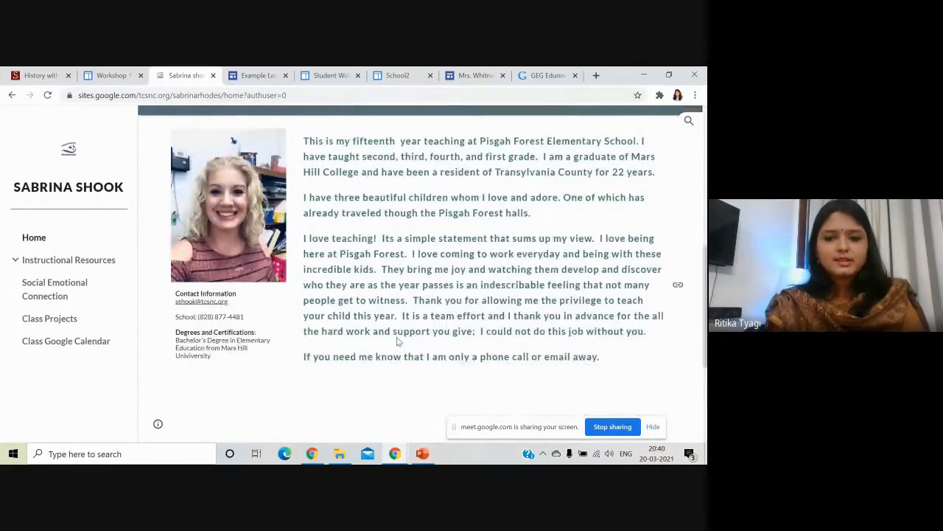
scroll(240, 320, "down", 3)
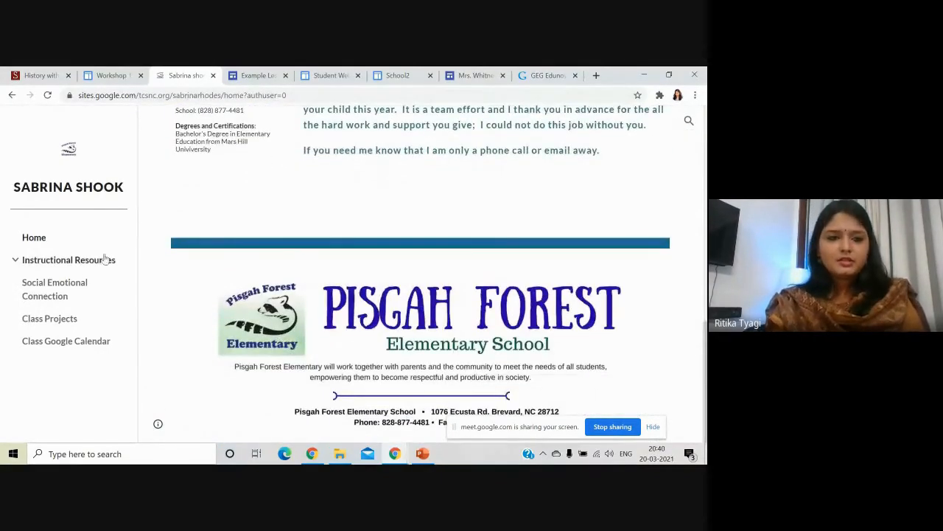
left_click(90, 265)
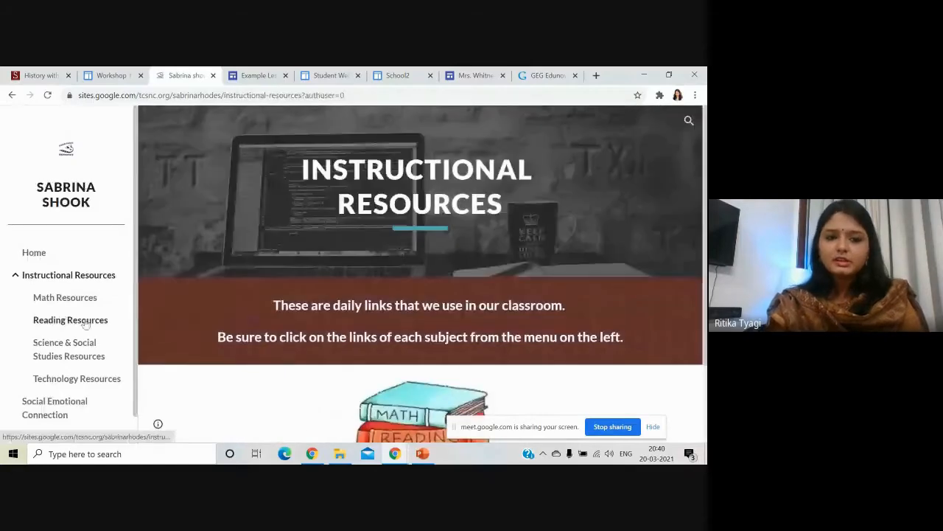
left_click(83, 299)
left_click(95, 322)
View Technology Resources, Class Projects and the March 2021 class calendar, then open the Example Lesson/Unit site.
scroll(81, 349, "down", 1)
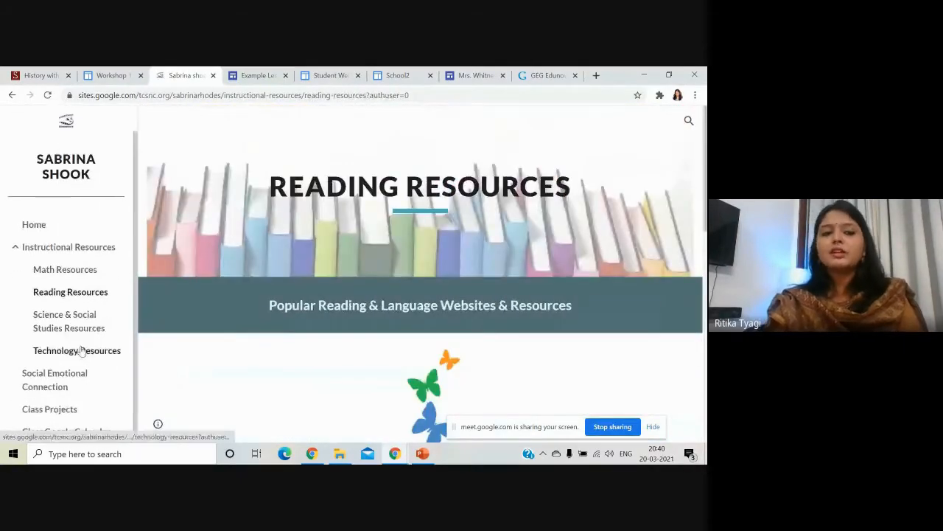
left_click(93, 353)
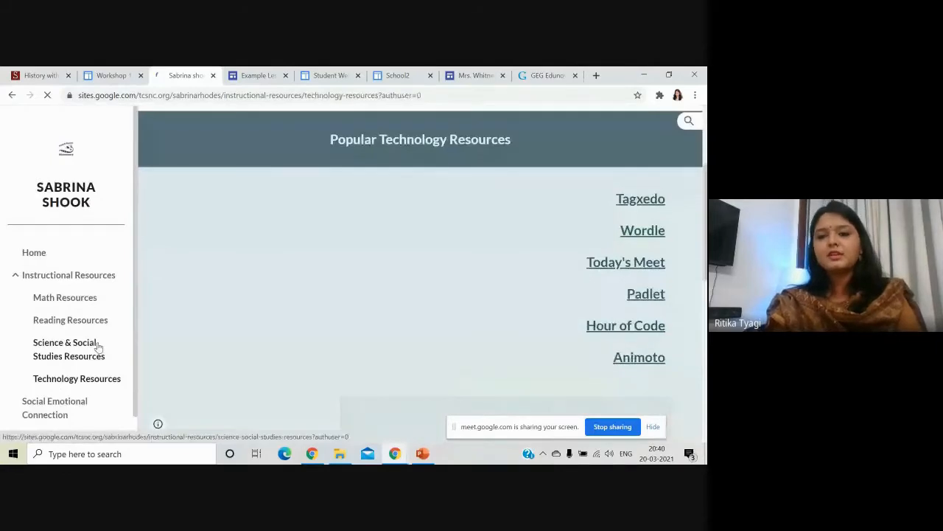
scroll(96, 339, "down", 1)
left_click(67, 376)
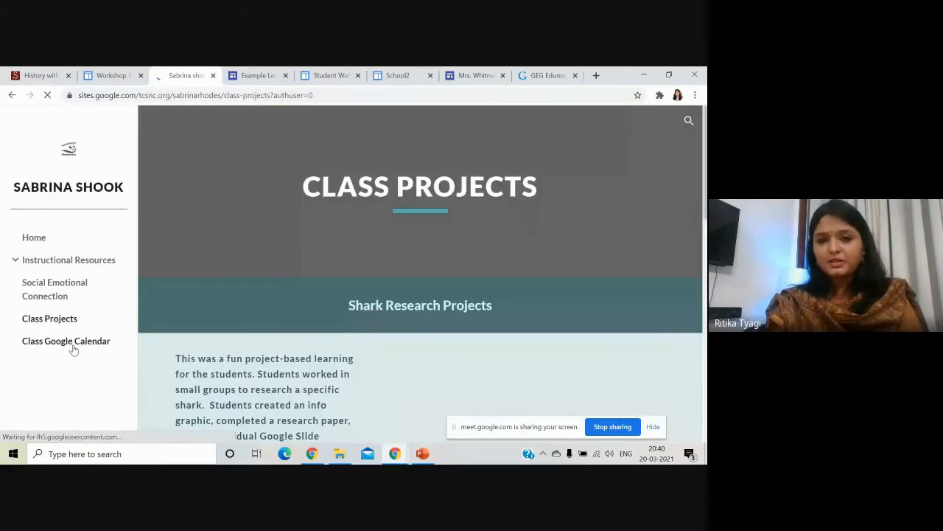
left_click(73, 345)
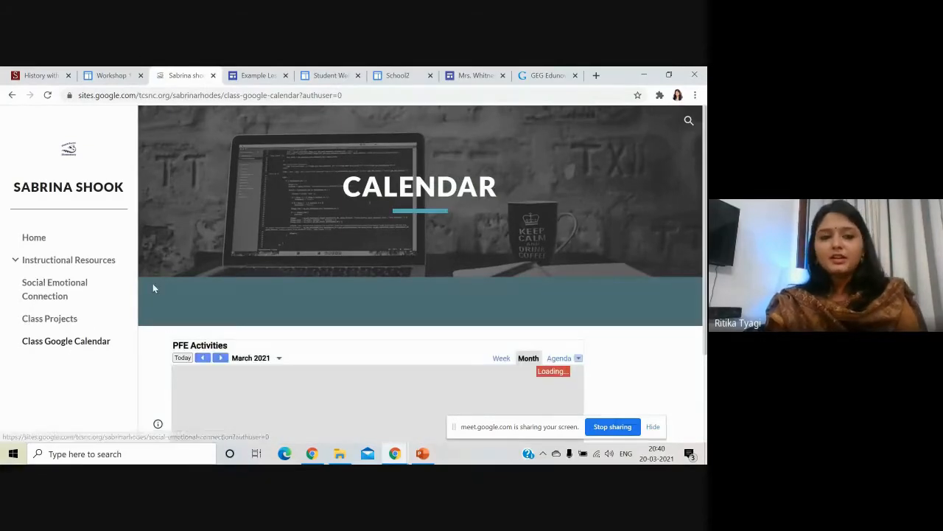
scroll(153, 283, "down", 2)
scroll(153, 283, "up", 2)
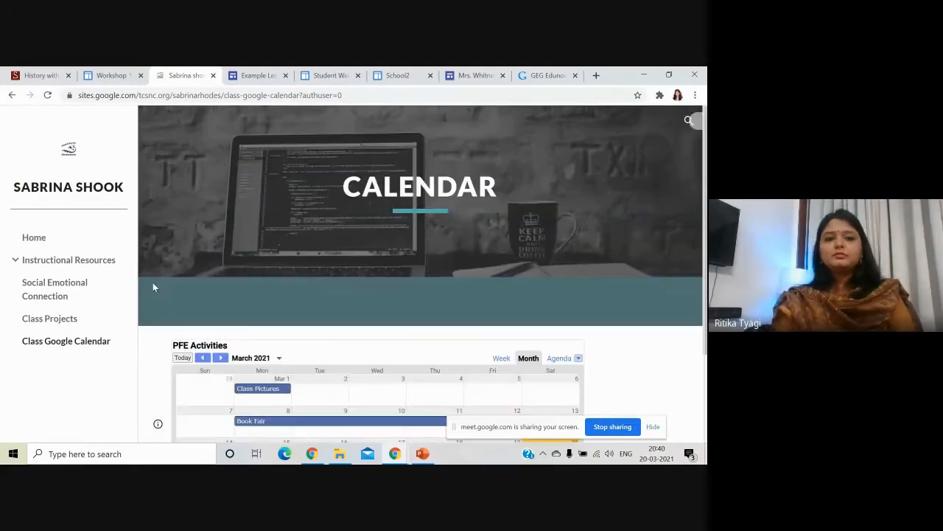
left_click(264, 74)
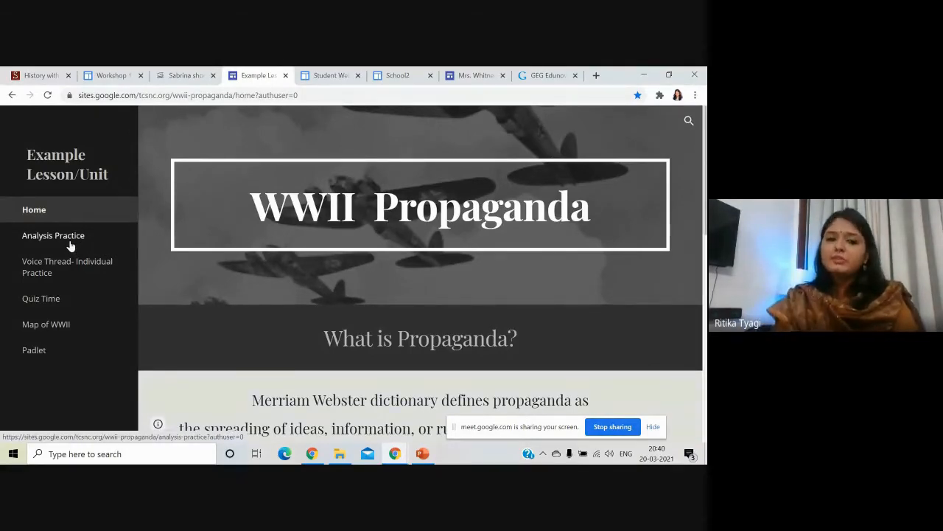
Scroll the WWII Propaganda home page and look through the Analysis Practice and Quiz Time pages.
scroll(205, 238, "down", 7)
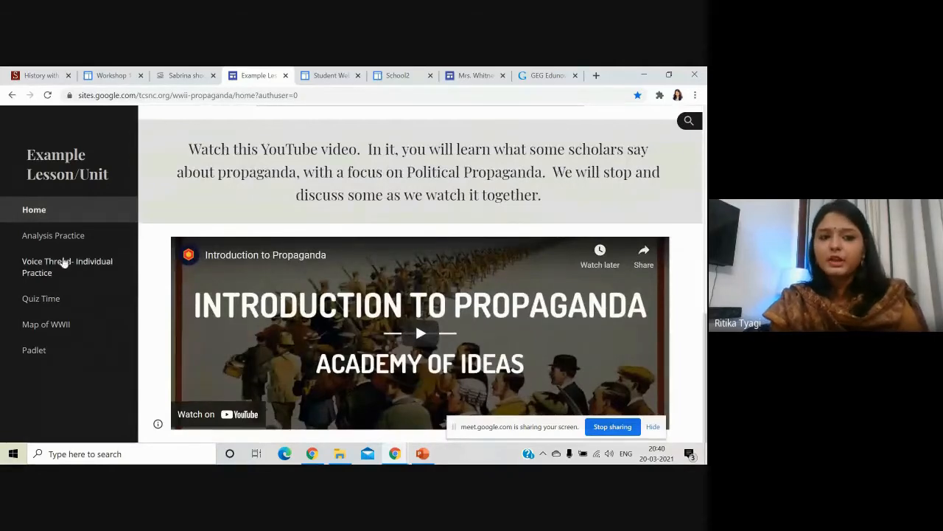
left_click(68, 237)
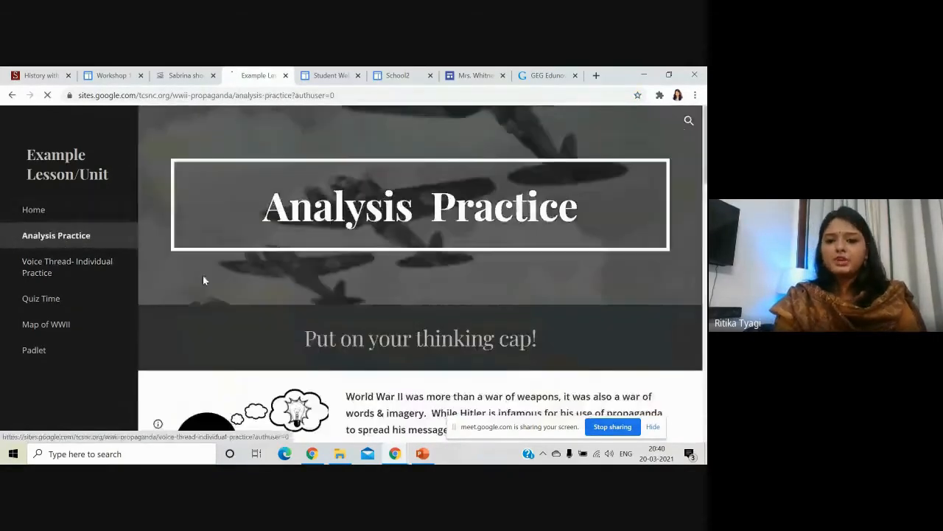
scroll(101, 287, "down", 2)
left_click(55, 302)
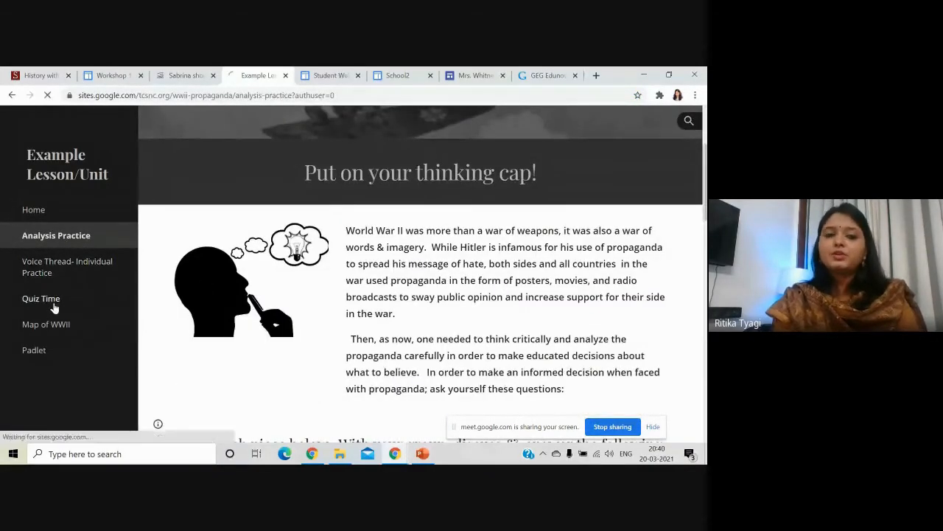
scroll(250, 302, "down", 4)
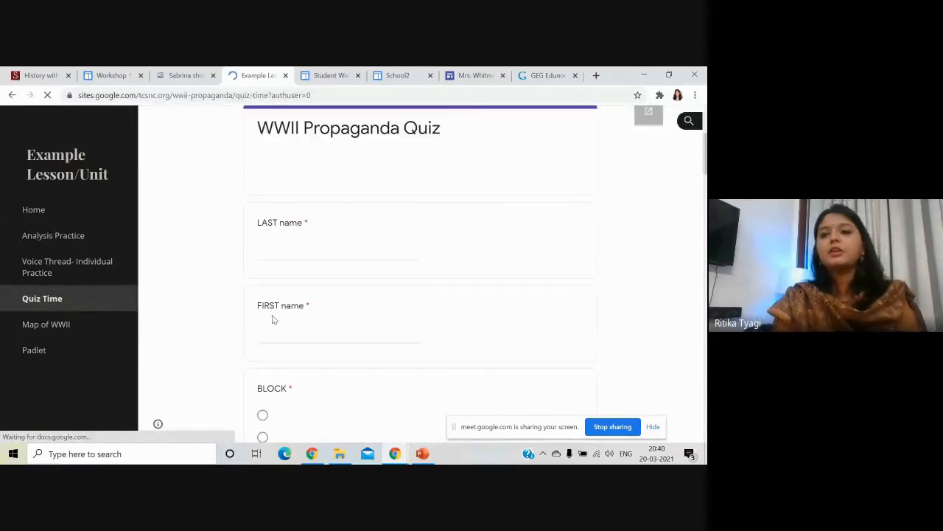
scroll(196, 301, "down", 3)
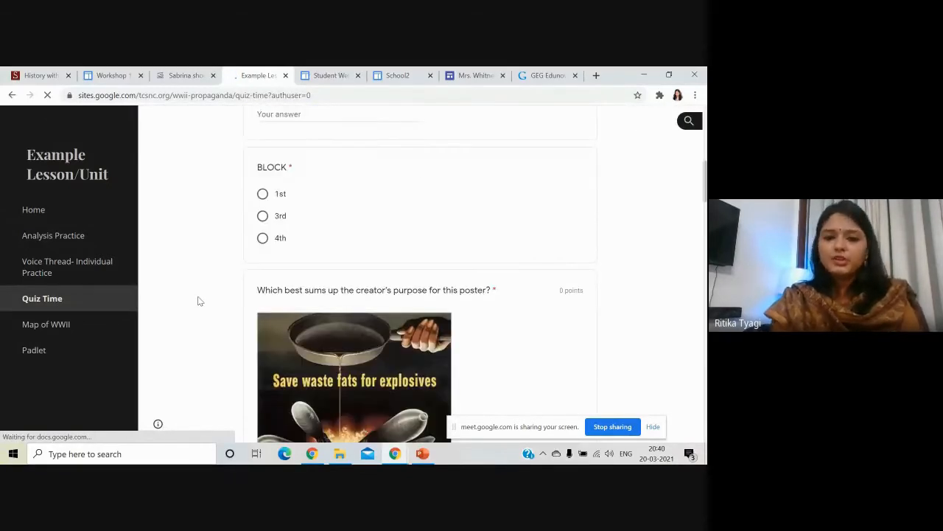
scroll(197, 301, "down", 12)
scroll(199, 301, "down", 5)
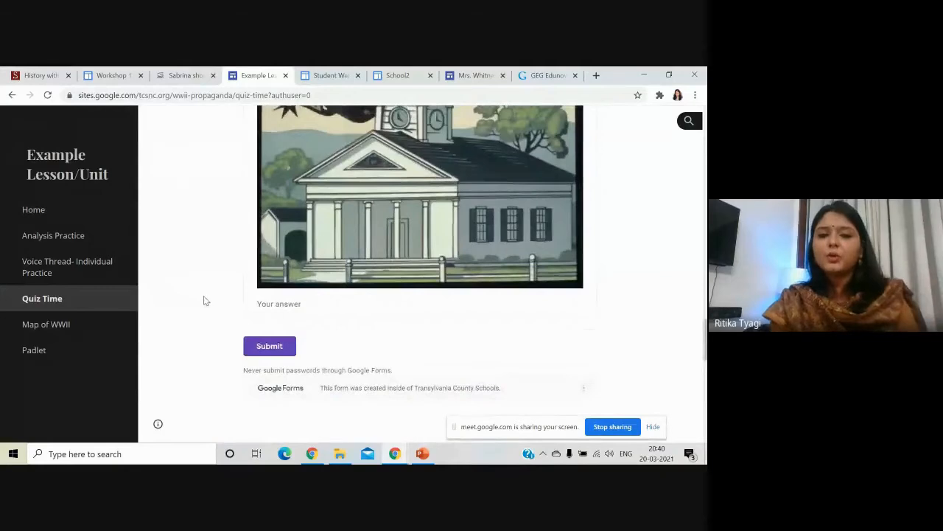
Scroll through the Map of WWII page.
left_click(81, 330)
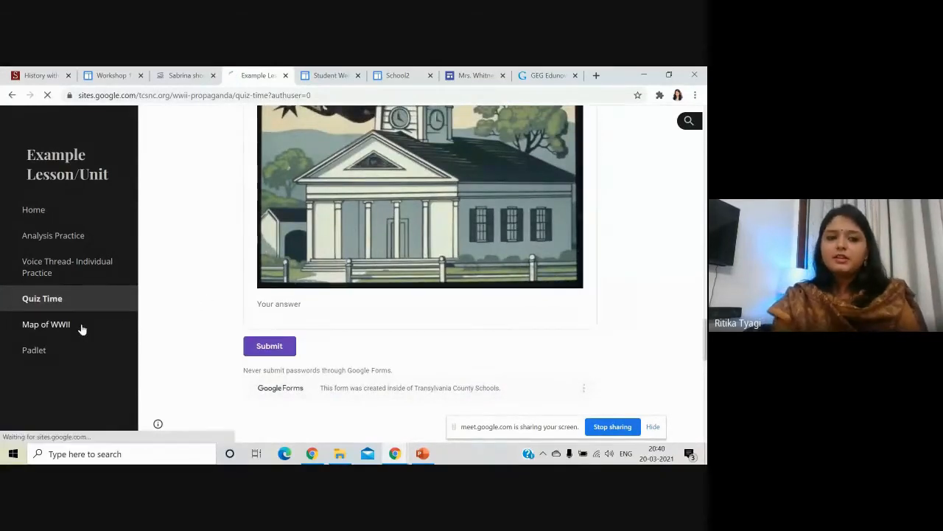
scroll(173, 312, "down", 2)
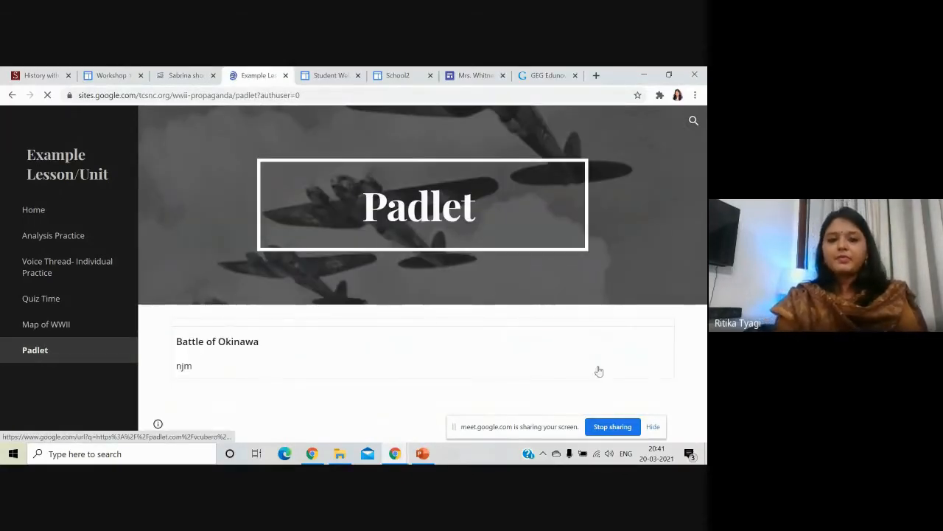
scroll(435, 253, "down", 3)
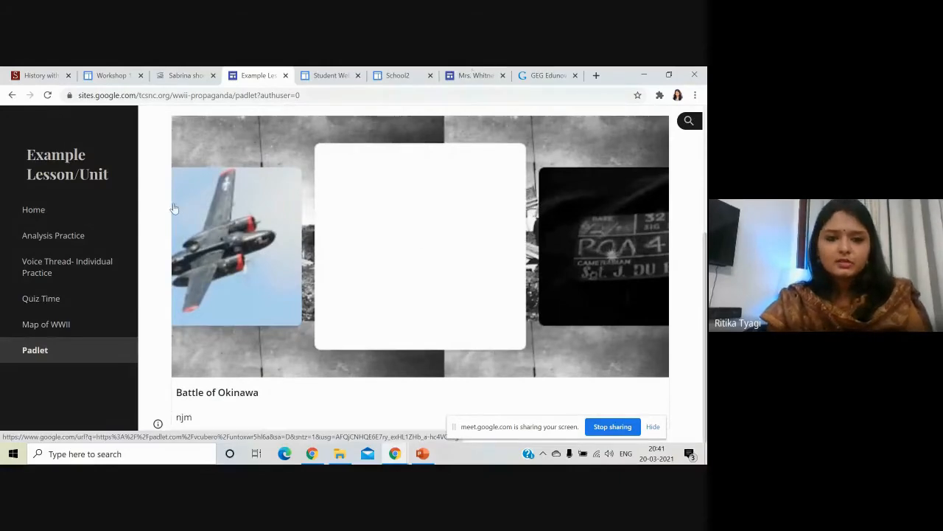
scroll(174, 207, "up", 3)
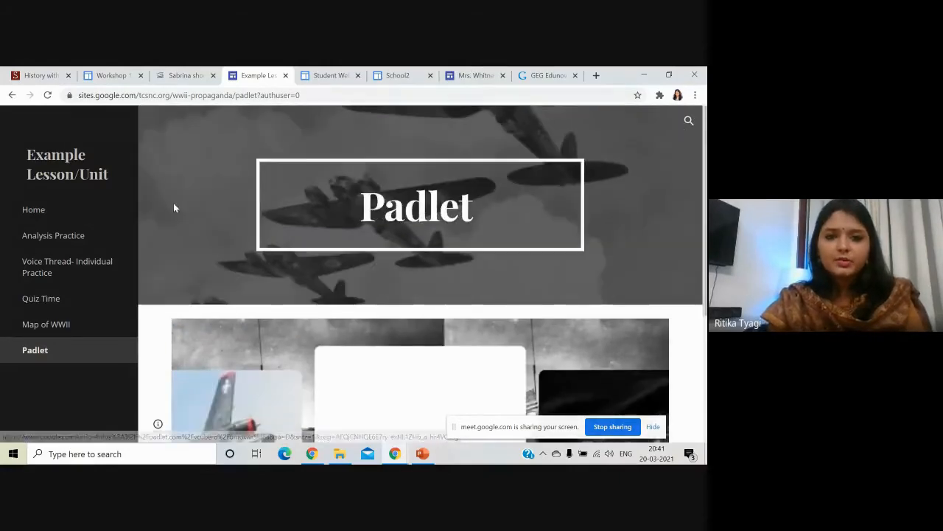
Open the 4th-grade Student Webpages site and view its Home, Homework and Weekly Newsletter pages.
left_click(336, 75)
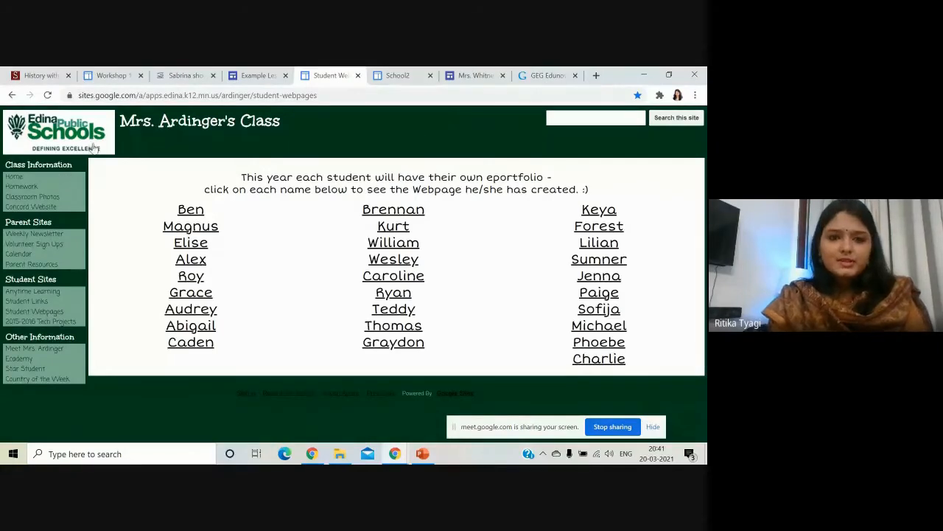
left_click(14, 178)
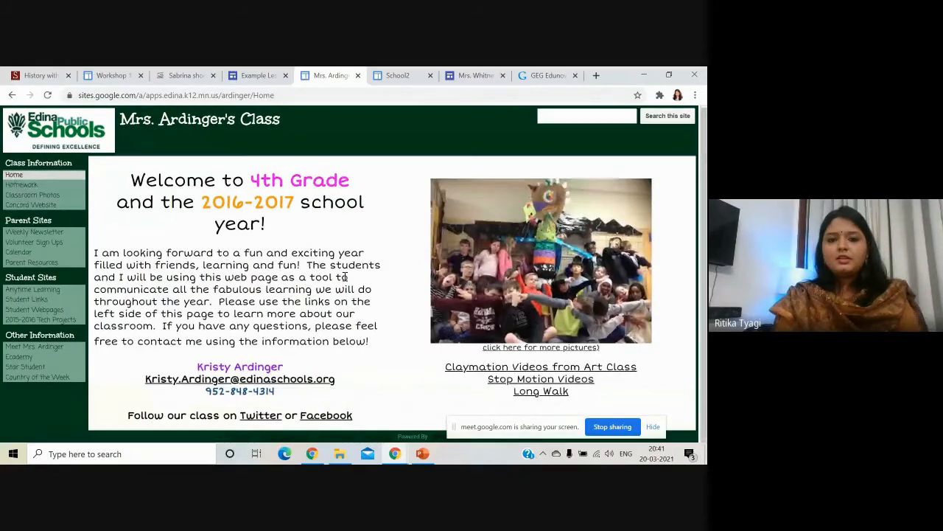
left_click(20, 185)
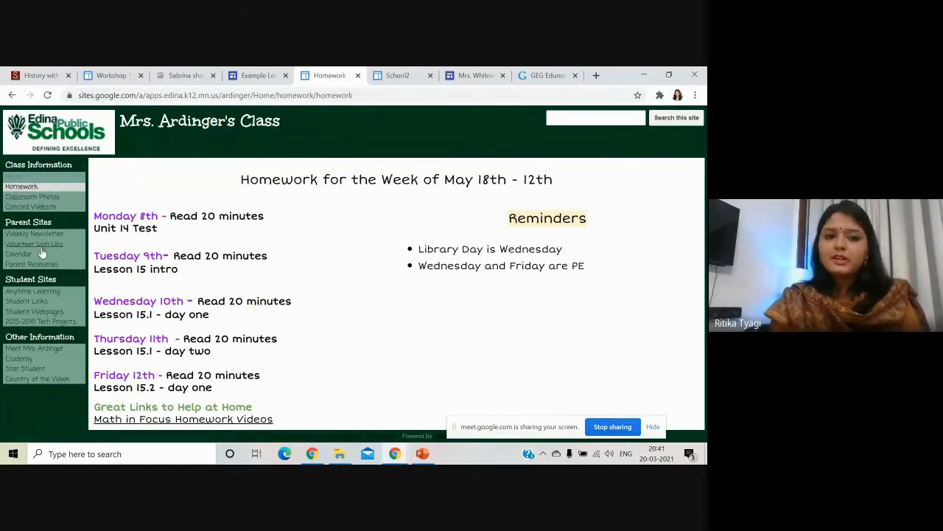
left_click(52, 234)
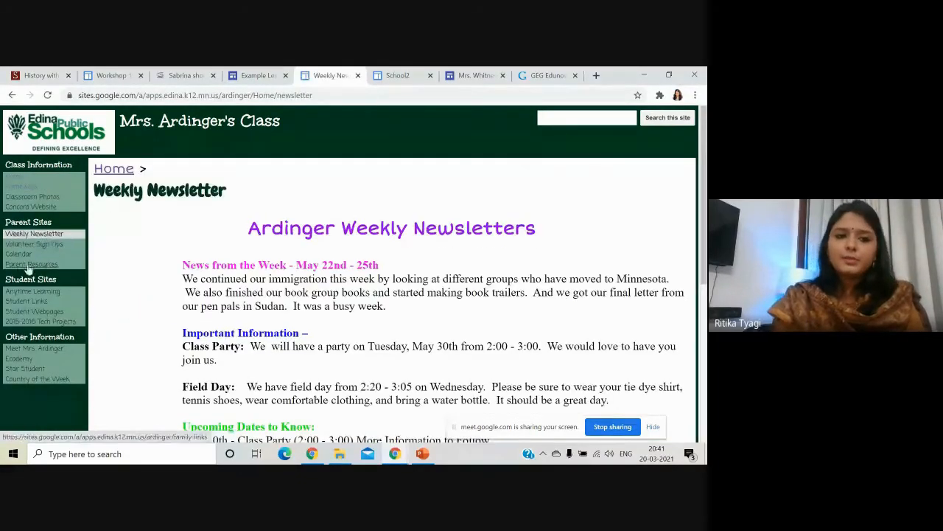
View the Calendar, Parent Resources and Anytime Learning pages, then open the St Mary–St Joseph site.
left_click(22, 254)
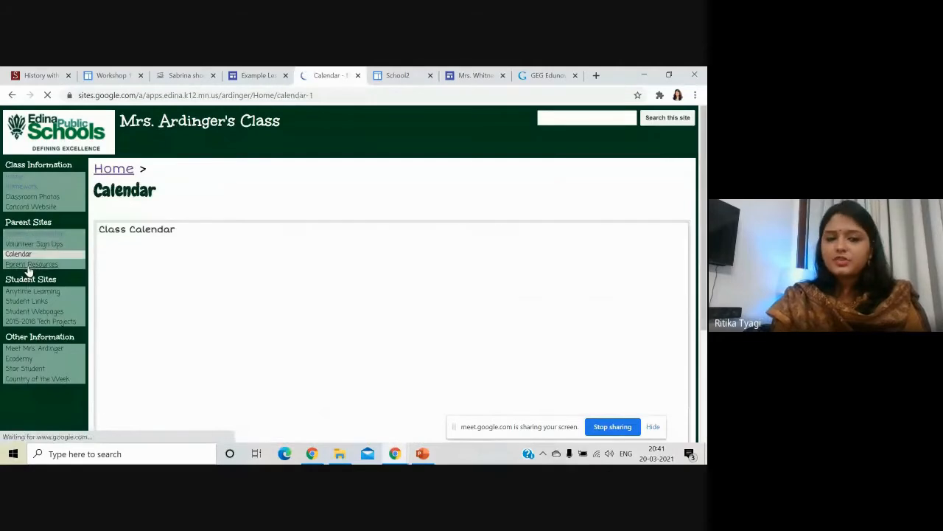
left_click(29, 266)
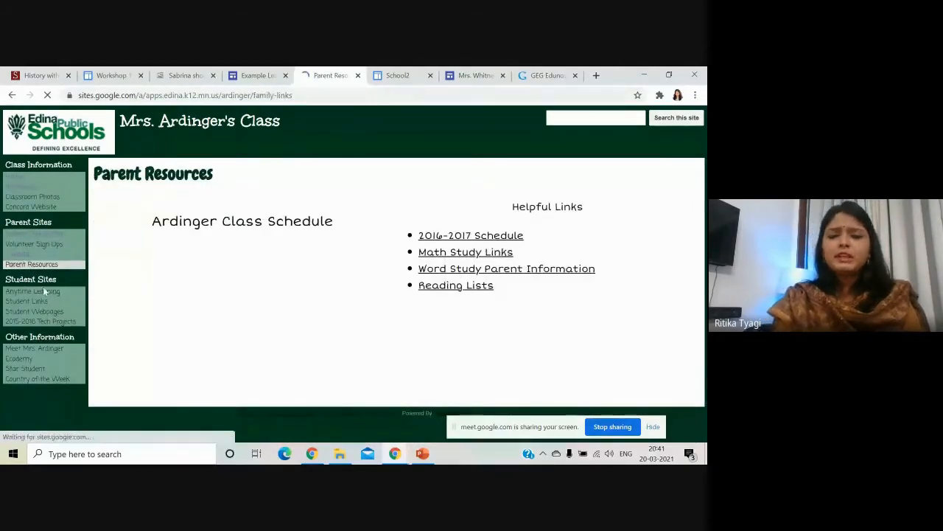
left_click(44, 293)
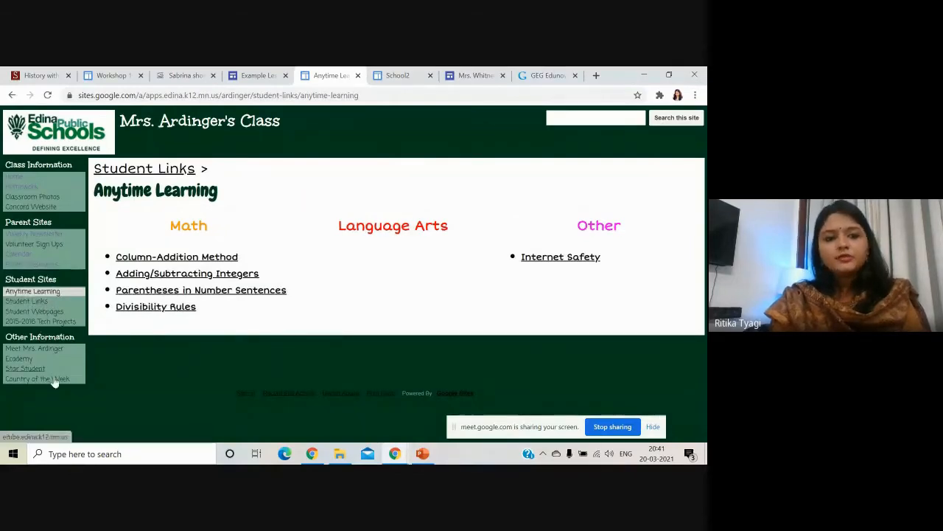
left_click(402, 76)
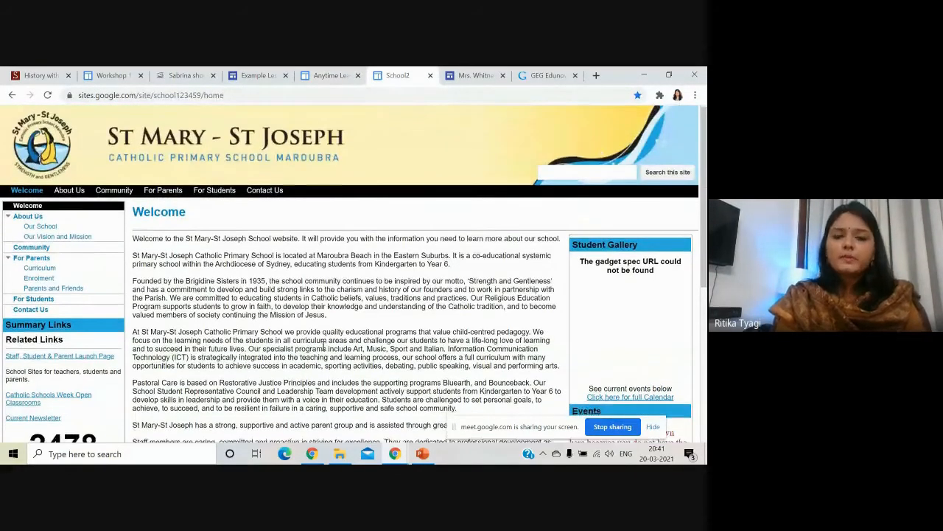
Scroll through the St Mary–St Joseph Welcome page's Latest News posts and events calendar.
scroll(259, 291, "down", 1)
scroll(216, 317, "up", 1)
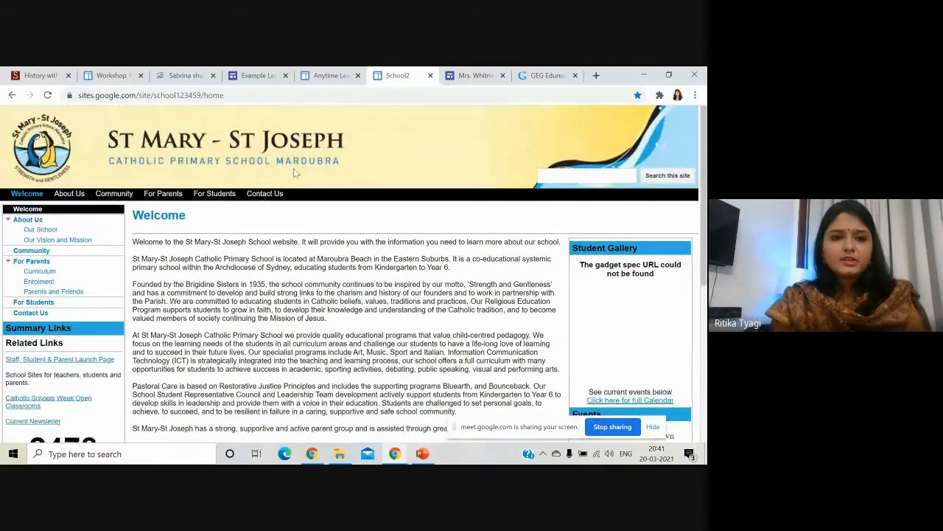
scroll(298, 314, "down", 4)
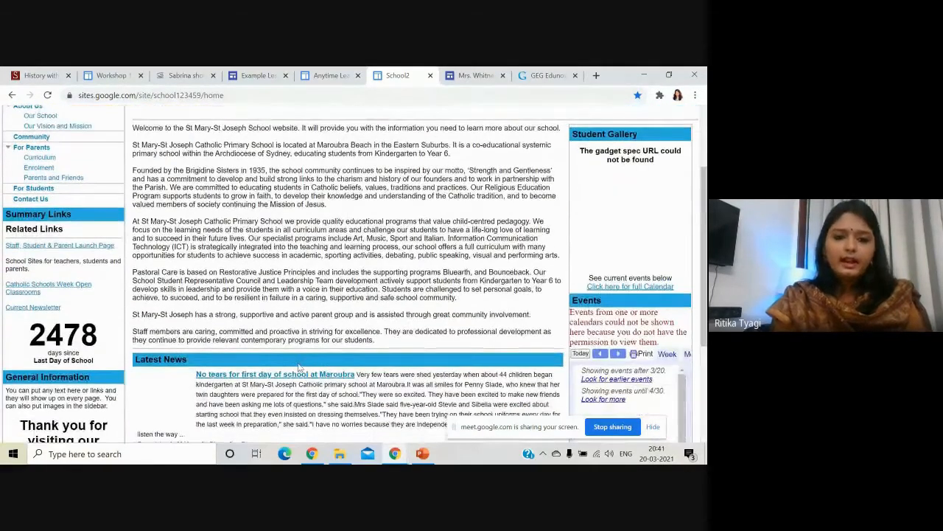
scroll(251, 360, "down", 1)
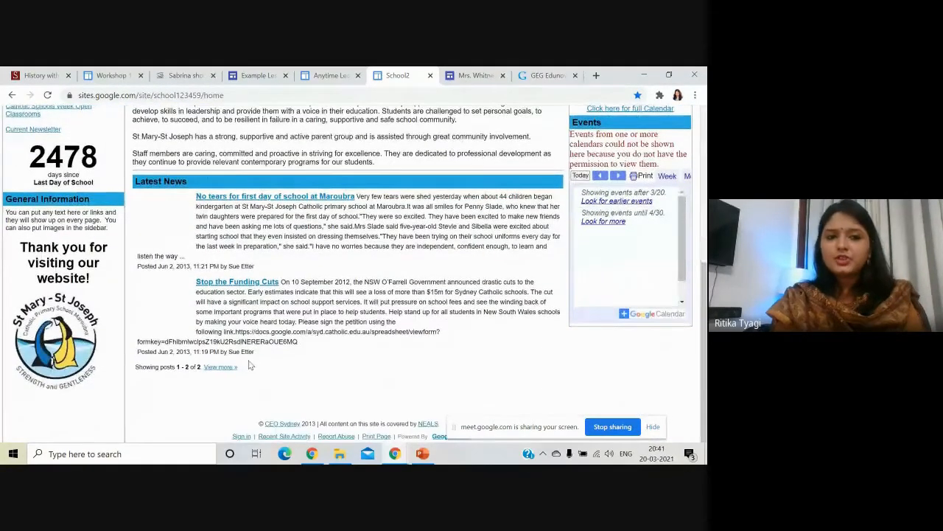
scroll(112, 396, "up", 4)
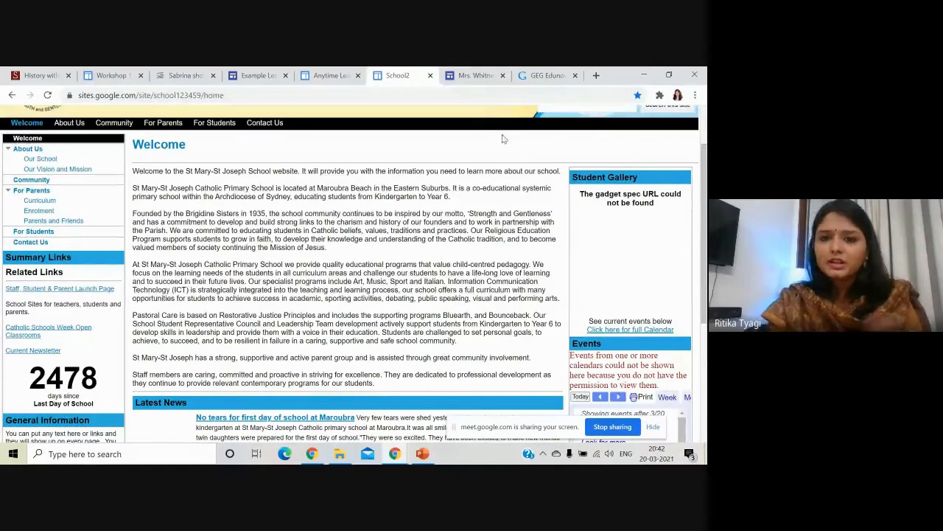
Open the View Acres teacher site and scroll down through its announcements and Google Classroom login steps.
left_click(476, 74)
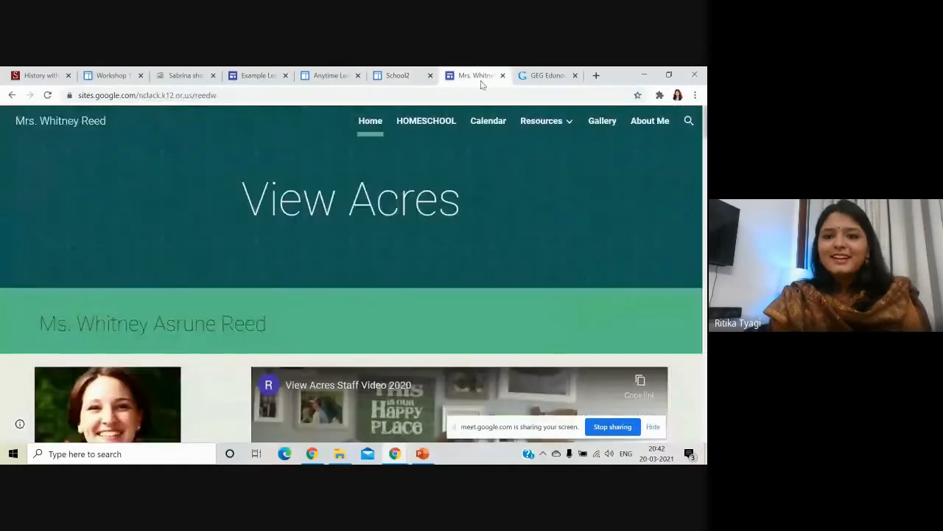
scroll(292, 283, "down", 3)
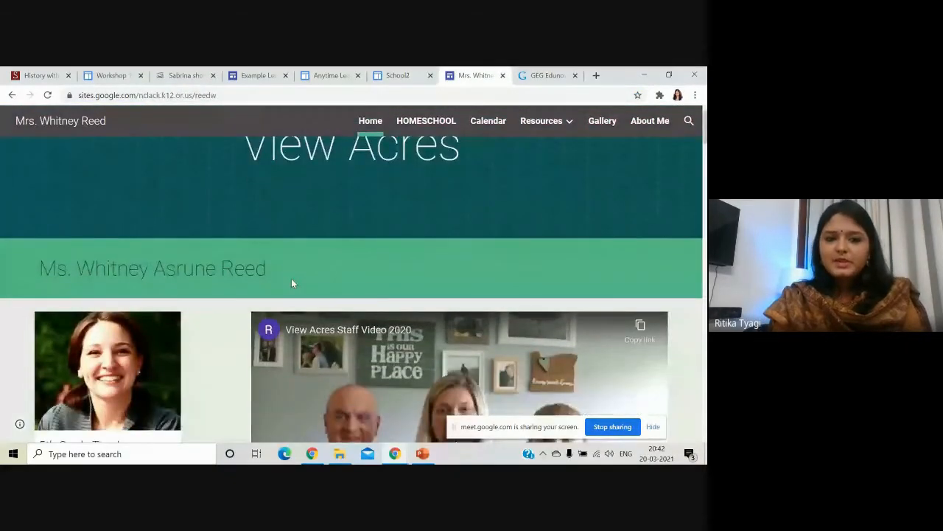
scroll(292, 284, "down", 4)
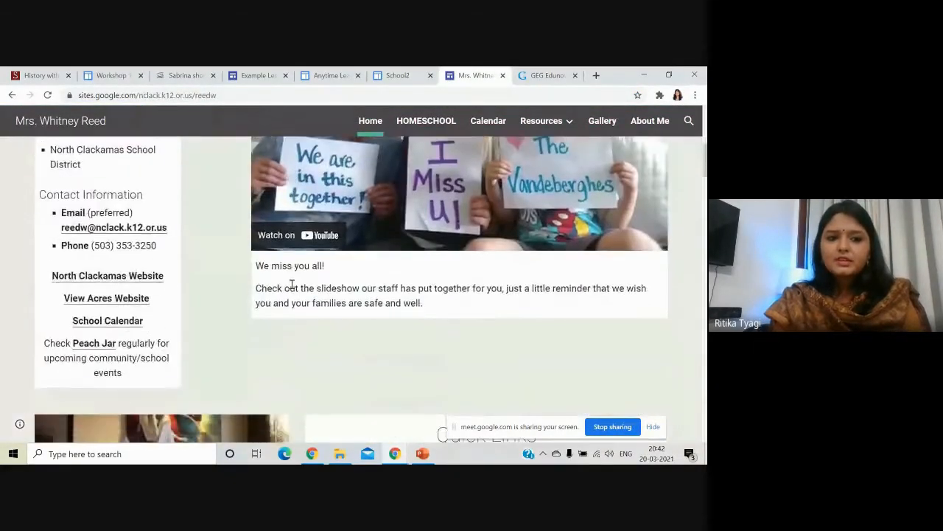
scroll(249, 315, "down", 3)
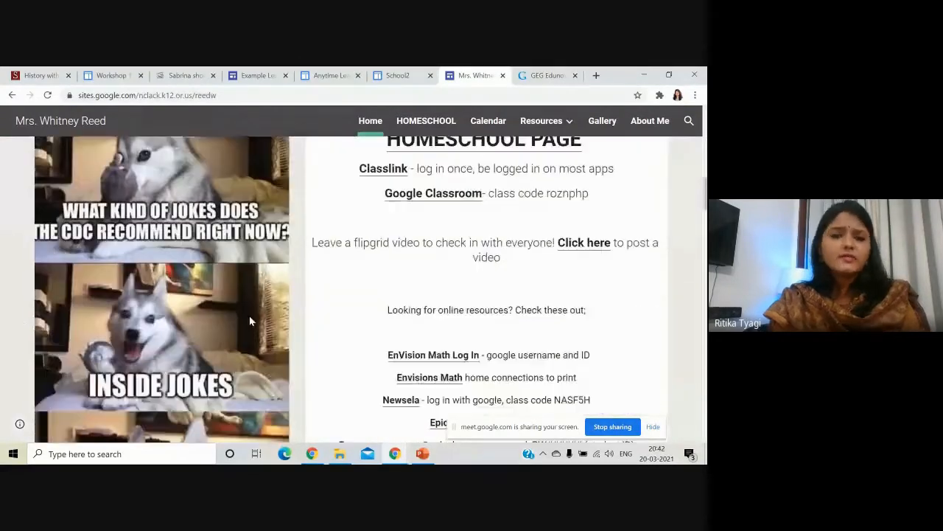
scroll(249, 316, "down", 3)
scroll(249, 317, "down", 3)
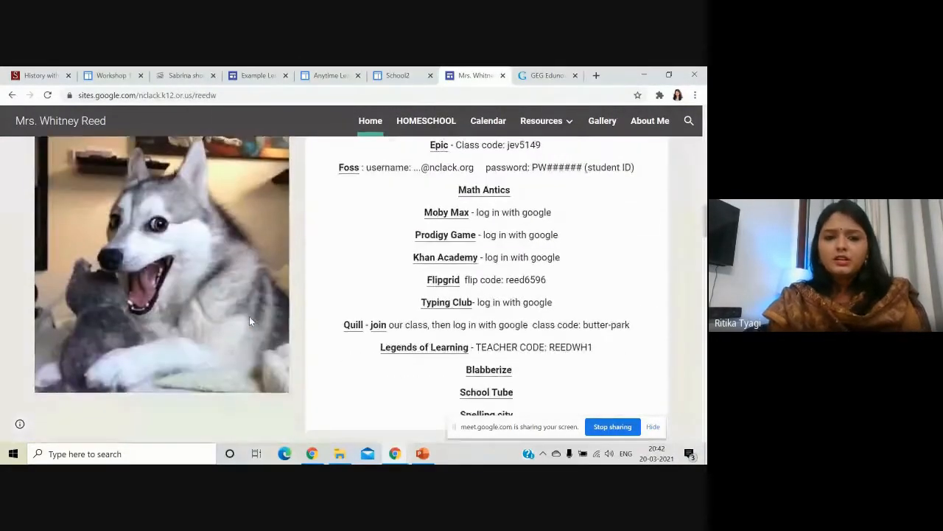
scroll(352, 347, "down", 3)
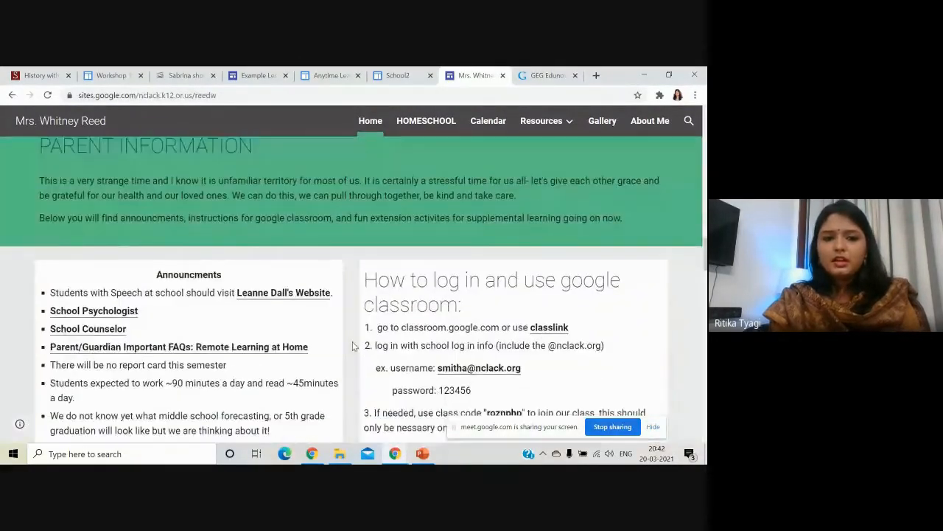
scroll(352, 347, "down", 2)
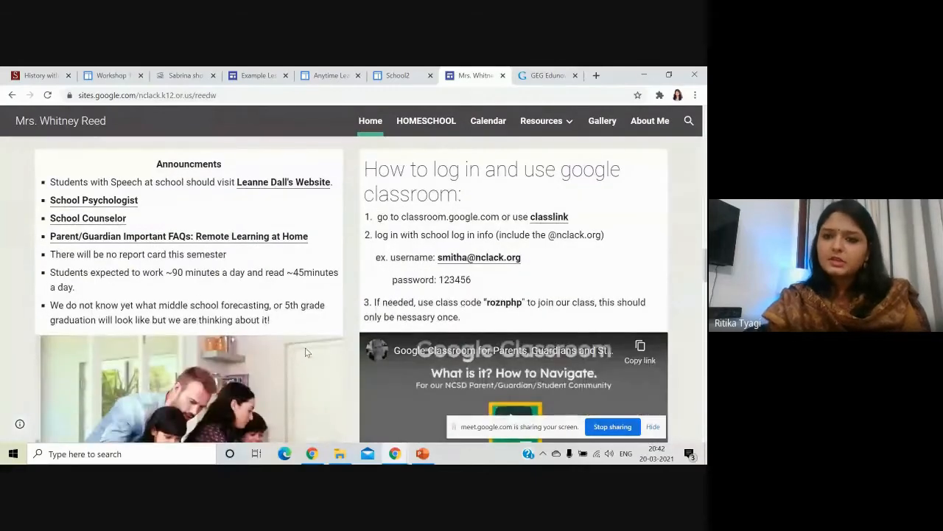
scroll(351, 346, "down", 2)
scroll(352, 344, "down", 1)
Scroll back to the top of the View Acres home page and switch to the GEG South Africa site.
scroll(412, 369, "up", 2)
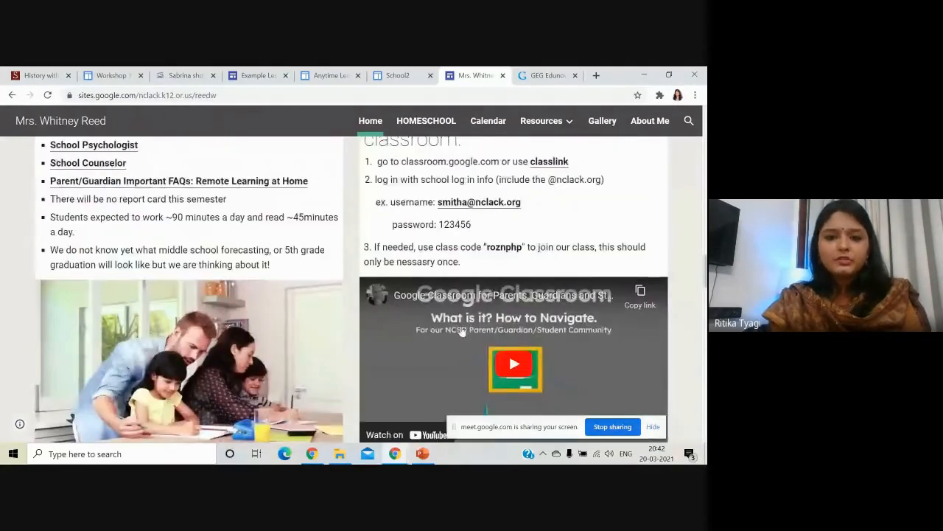
scroll(442, 310, "up", 2)
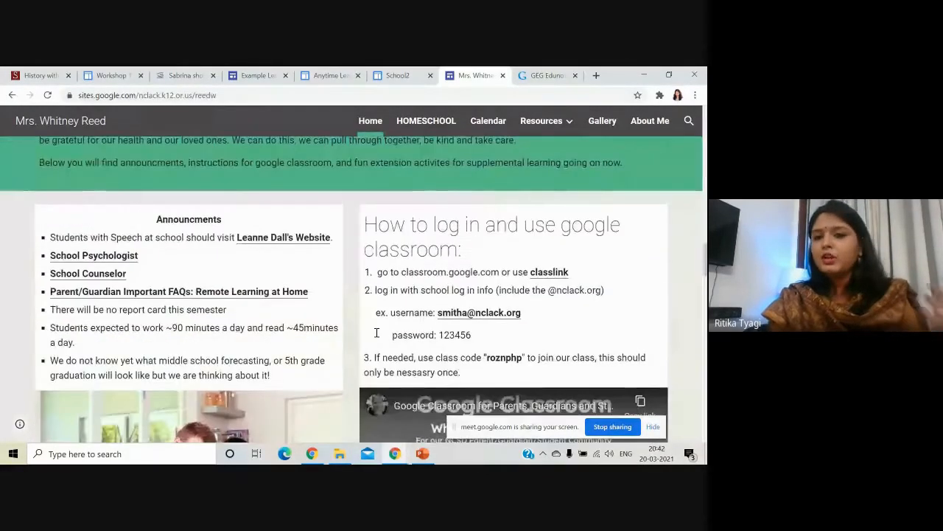
scroll(369, 341, "down", 3)
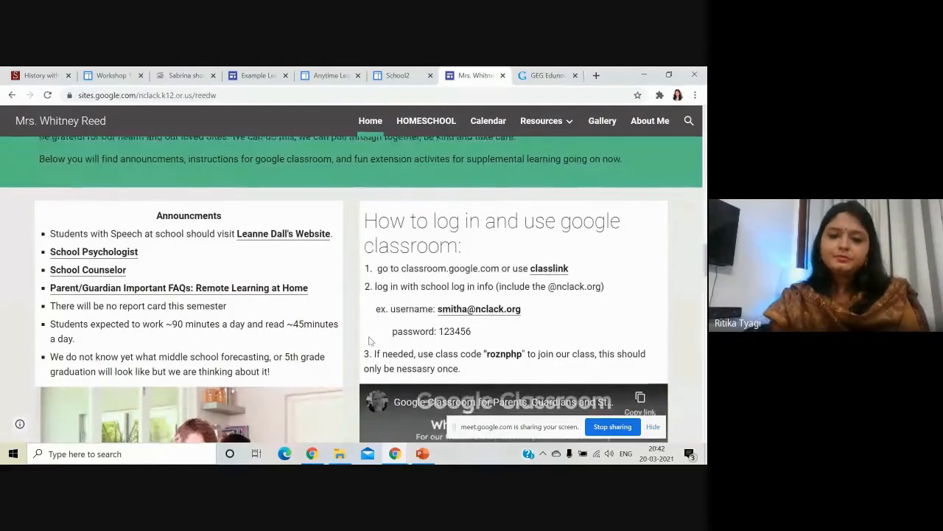
scroll(365, 344, "down", 5)
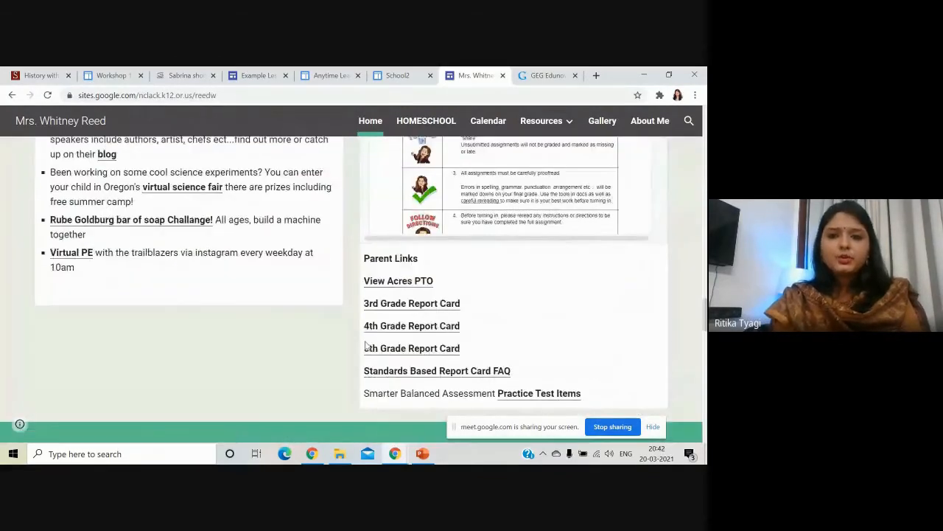
scroll(367, 345, "up", 2)
scroll(377, 339, "up", 15)
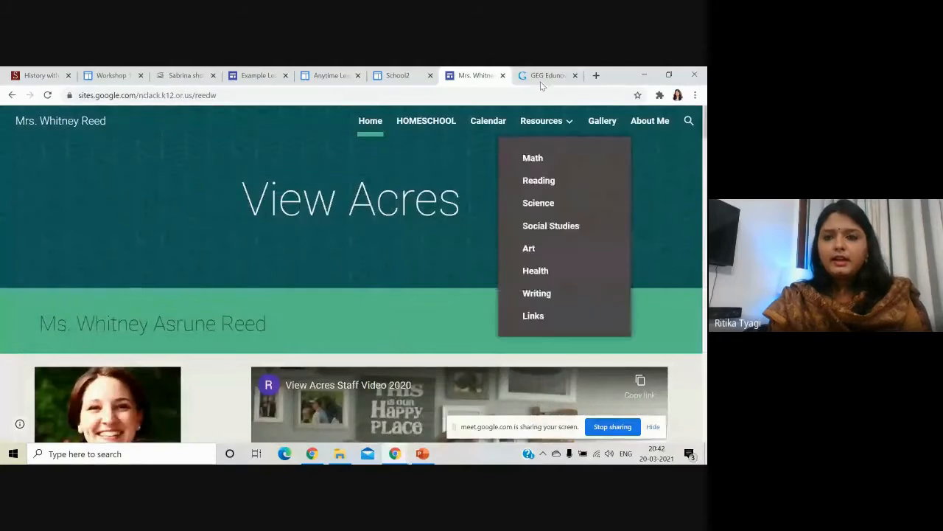
left_click(541, 76)
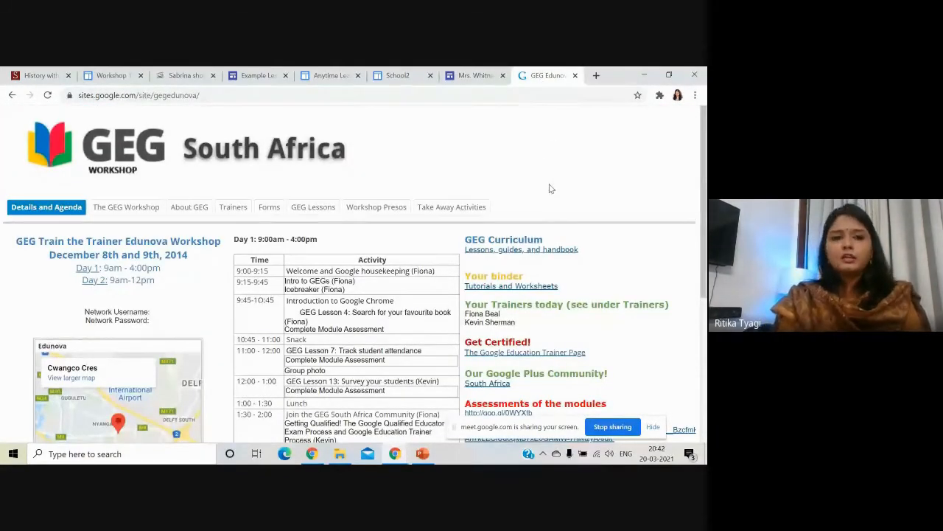
Scroll through the GEG South Africa workshop agenda.
scroll(546, 191, "down", 4)
scroll(371, 415, "up", 3)
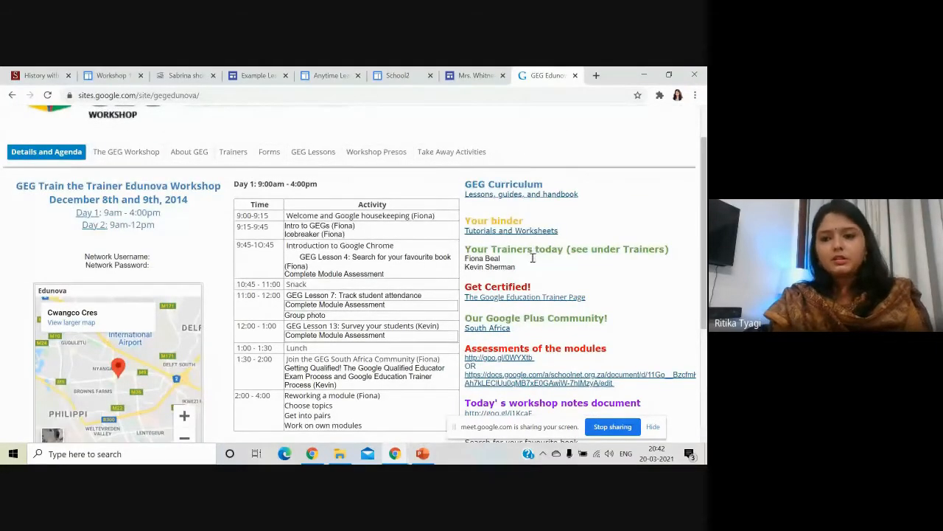
scroll(164, 196, "down", 2)
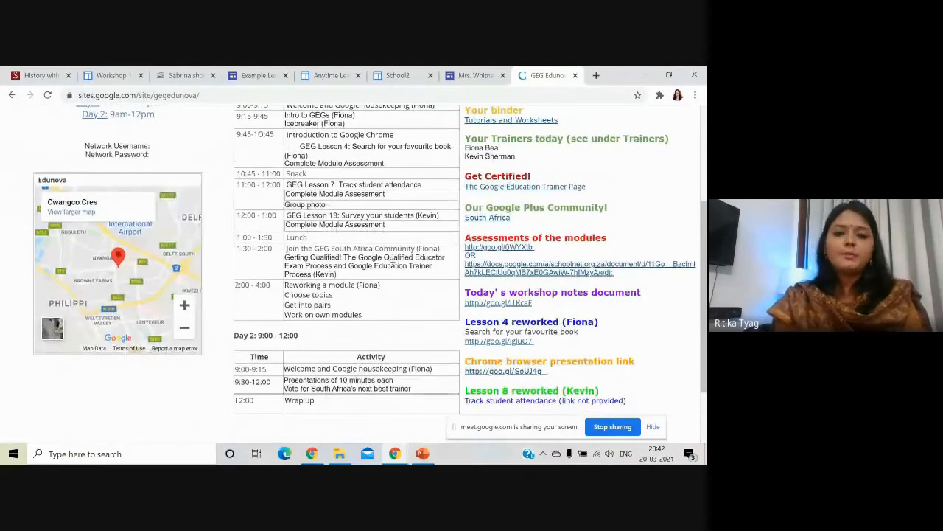
scroll(418, 296, "down", 1)
scroll(420, 313, "up", 4)
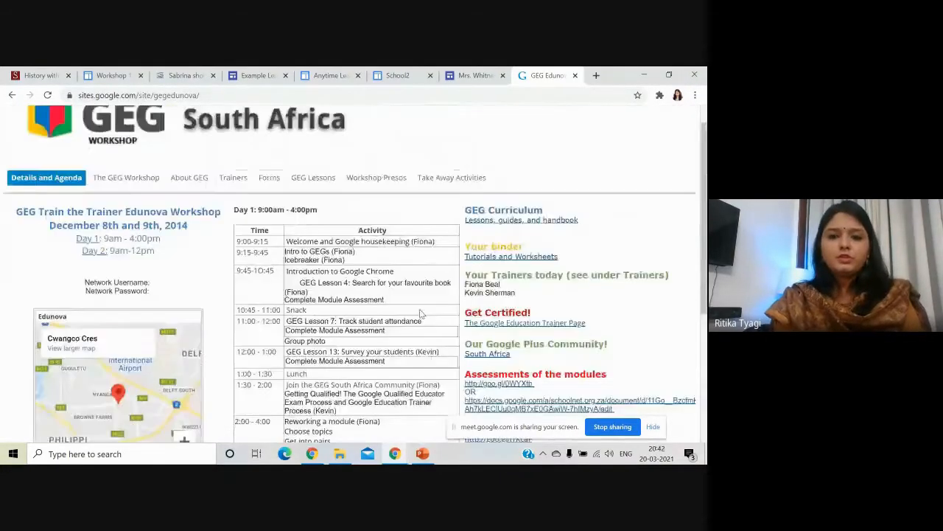
Browse The GEG Workshop, About GEG, Trainers and GEG Lessons pages in turn.
left_click(148, 207)
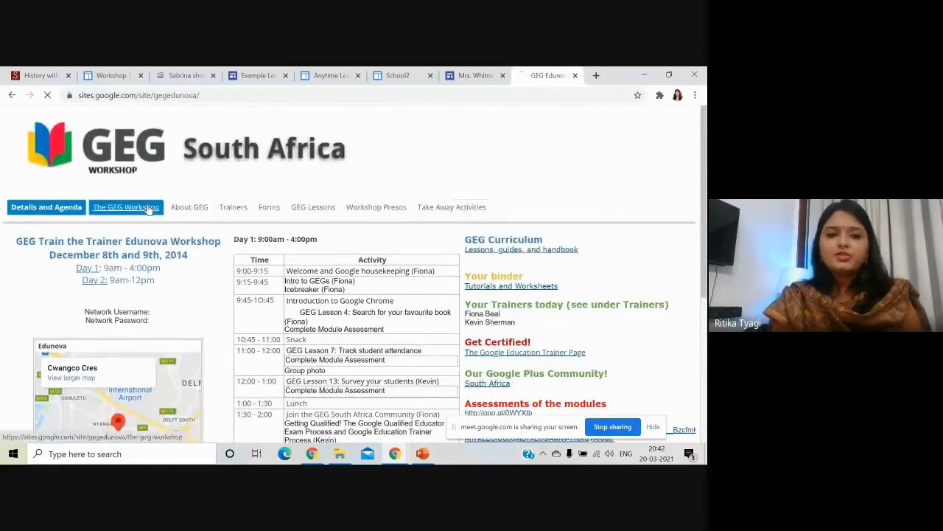
left_click(187, 207)
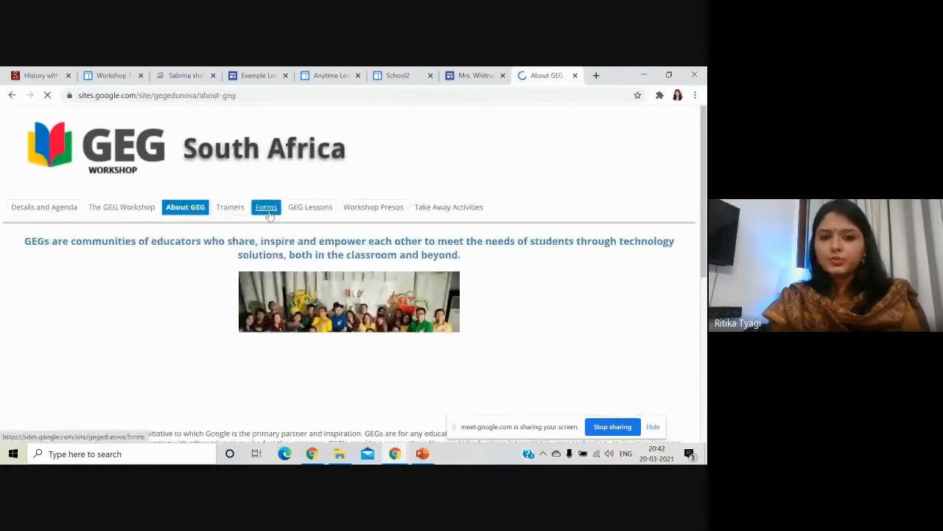
left_click(244, 211)
left_click(298, 213)
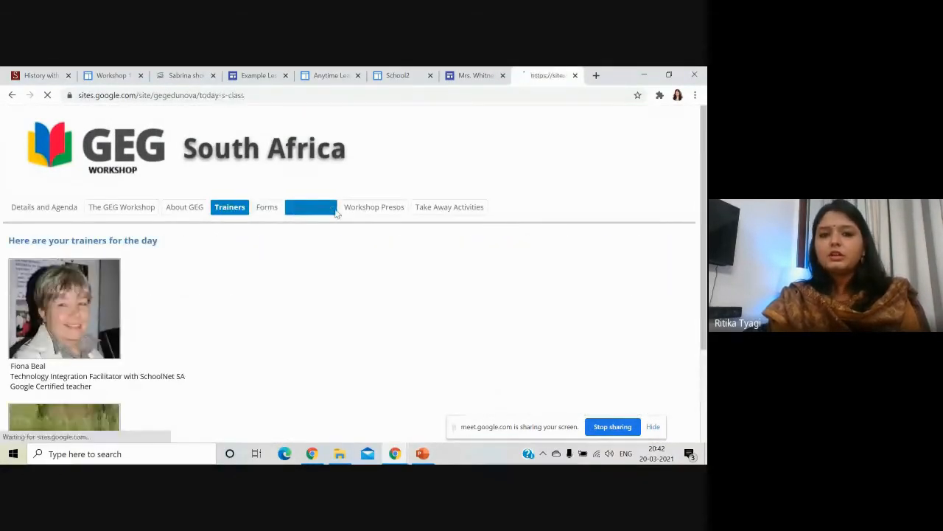
Bring the GEG Lessons page, with its Drive folder of lesson folders, to the front.
scroll(354, 302, "down", 3)
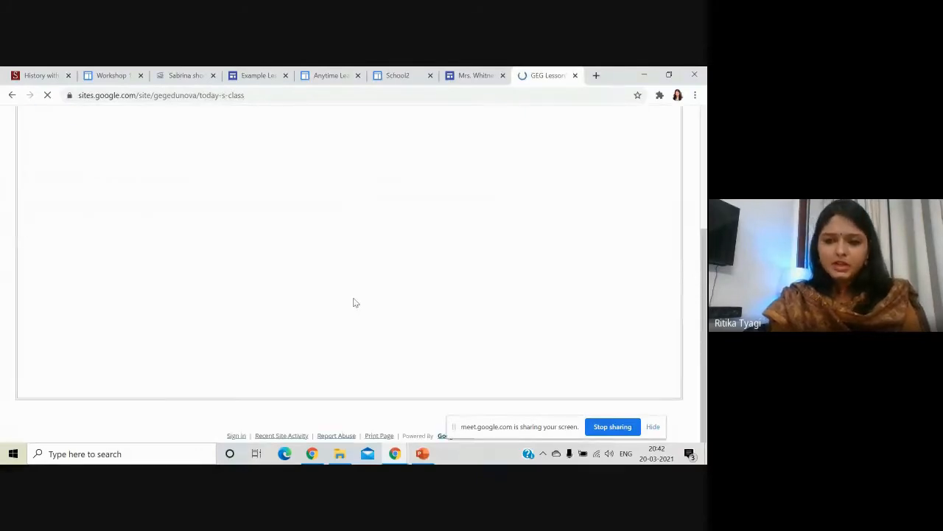
scroll(355, 302, "up", 3)
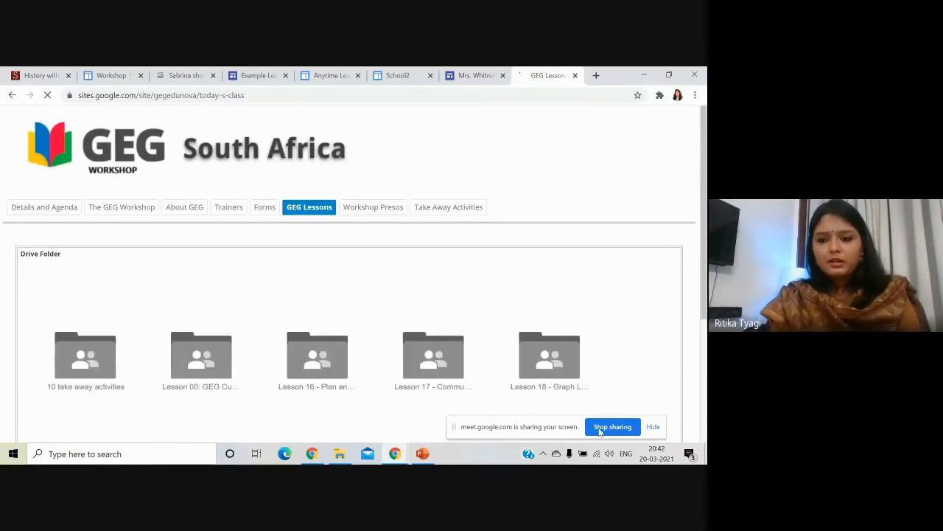
left_click(395, 453)
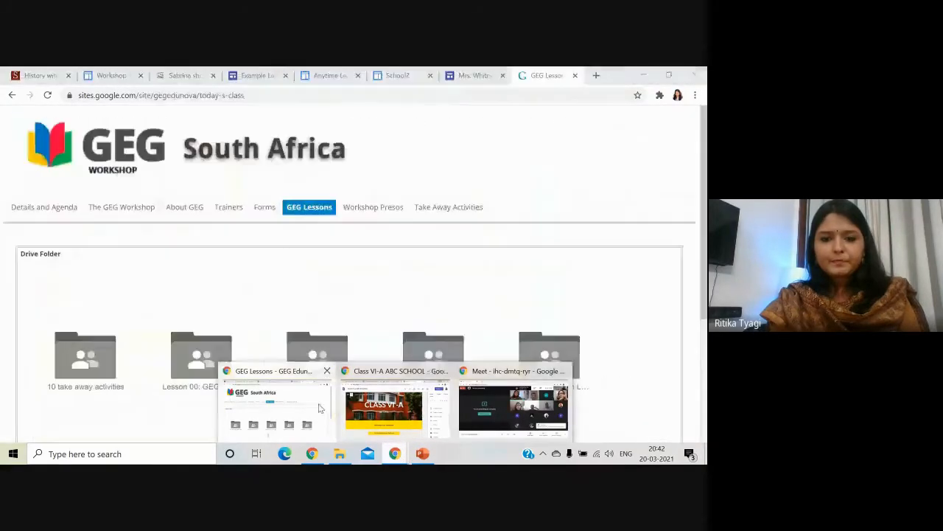
left_click(319, 407)
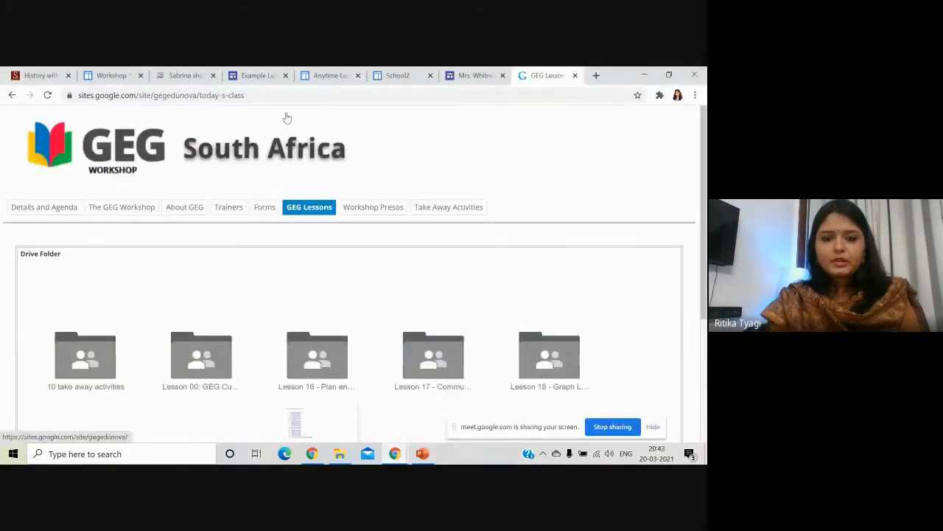